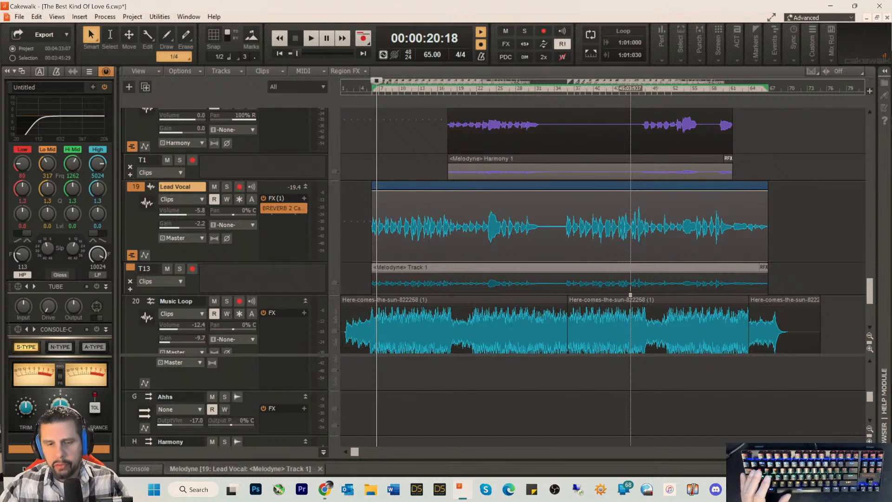
- Play back the song from around bar 3 through the start of the lead vocal
click(355, 88)
key(space)
key(space)
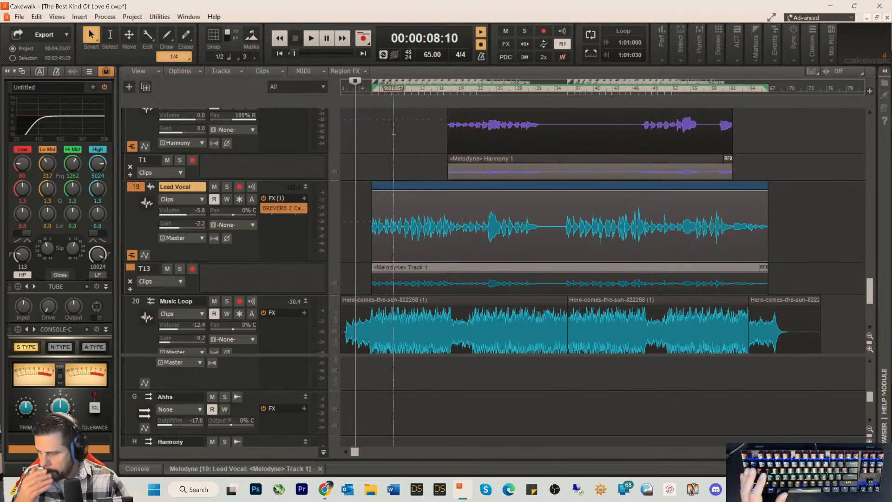
key(space)
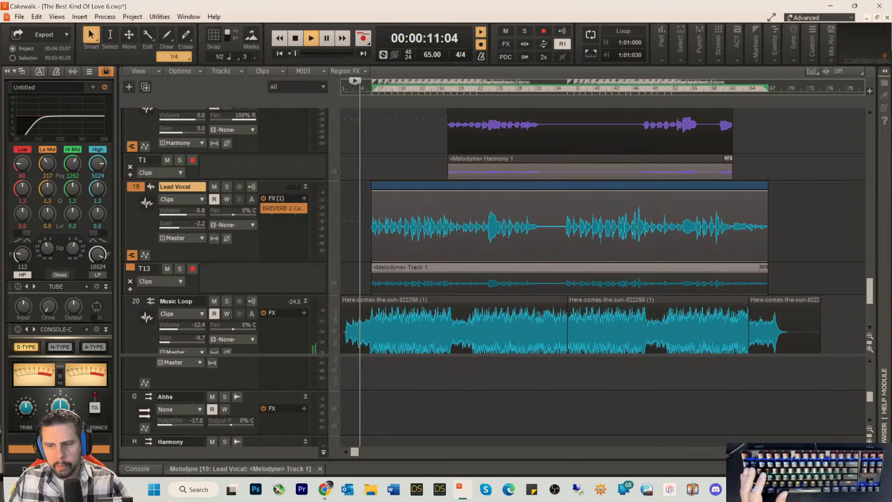
click(860, 452)
click(860, 451)
click(859, 452)
click(859, 452)
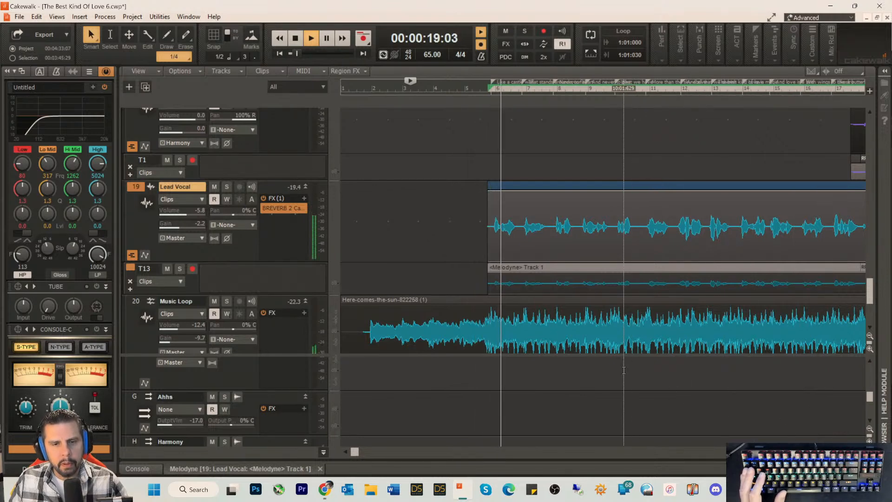
key(space)
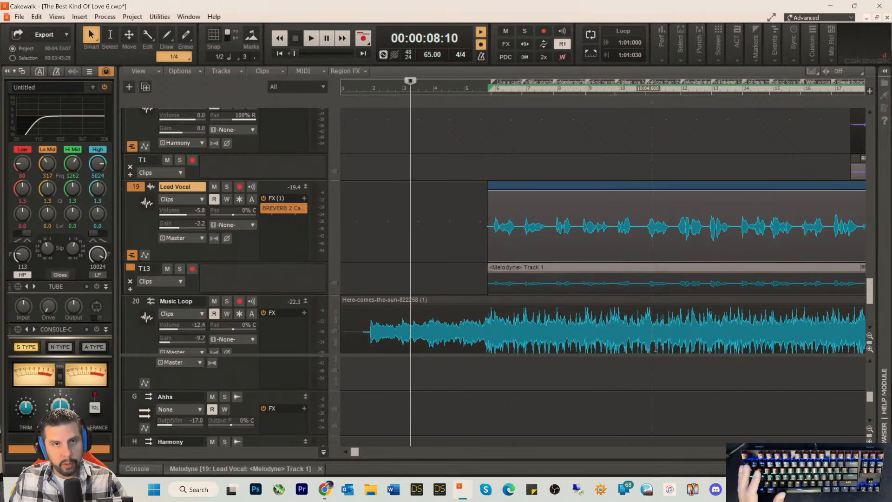
- Locate the Ooo 1 to Ooo 4 backing tracks and place the playhead just before their clips, past bar 9
scroll(475, 340, up, 1)
scroll(475, 339, up, 10)
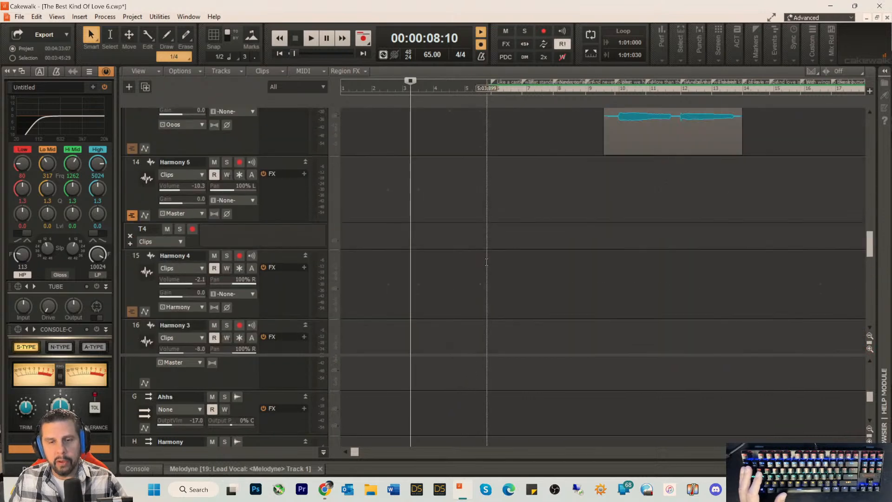
scroll(505, 257, up, 2)
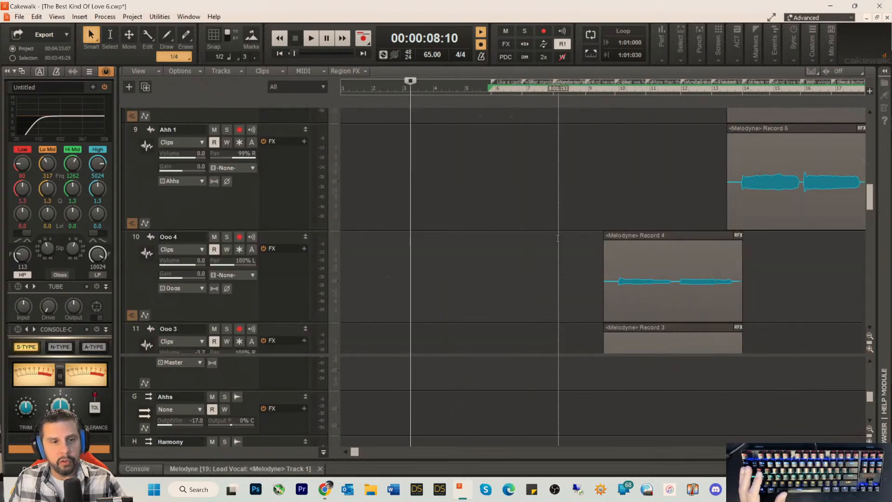
click(600, 89)
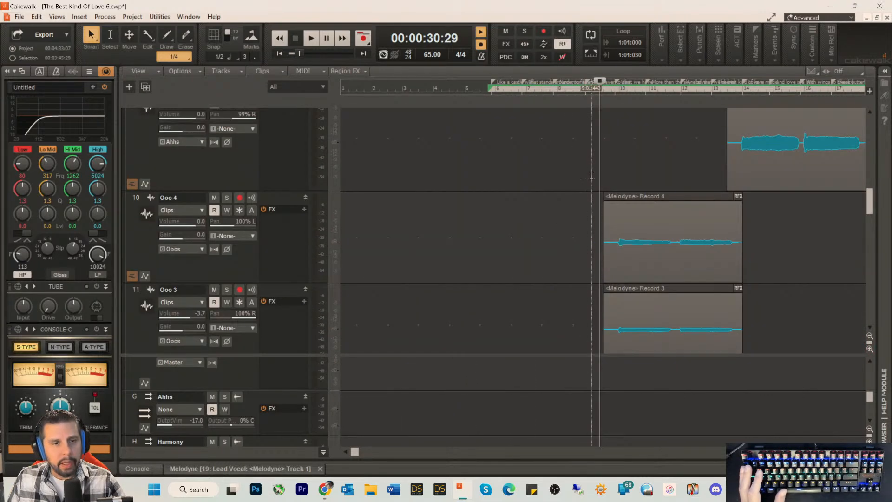
scroll(639, 244, down, 3)
scroll(639, 243, down, 2)
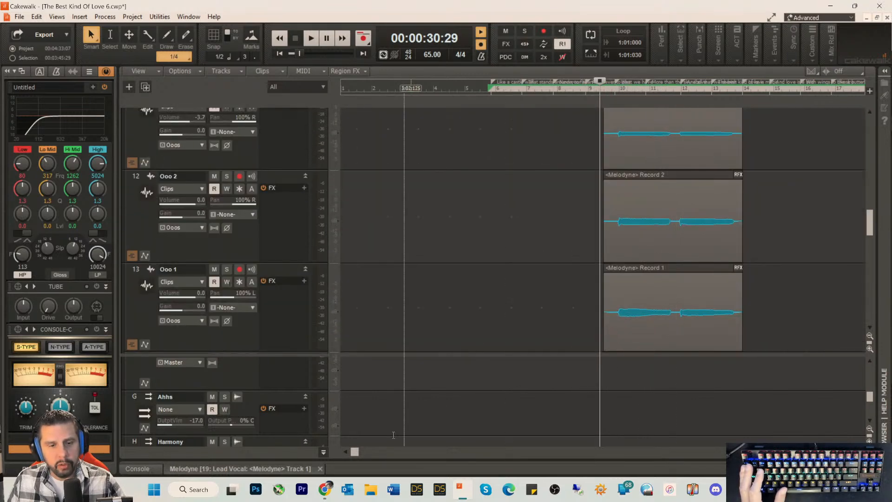
- Open the Melodyne editor and show only the Ooo 1, Ooo 2, Ooo 3 and Ooo 4 tracks for editing
click(275, 469)
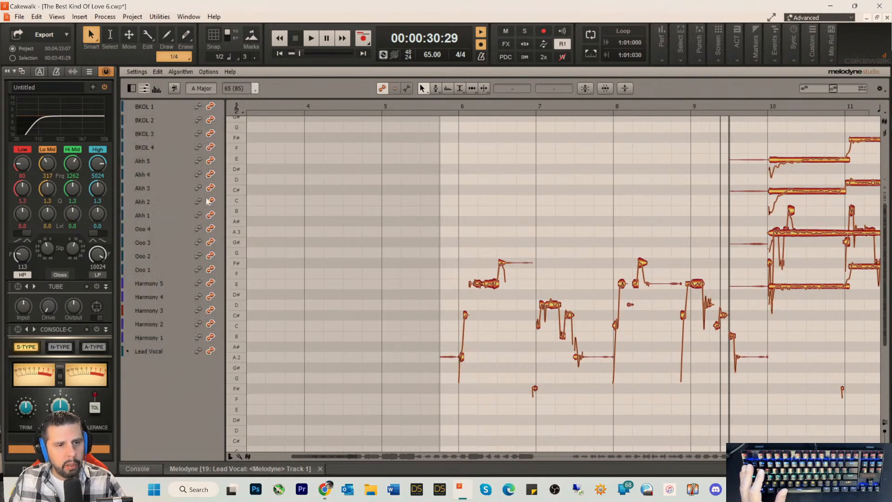
click(210, 229)
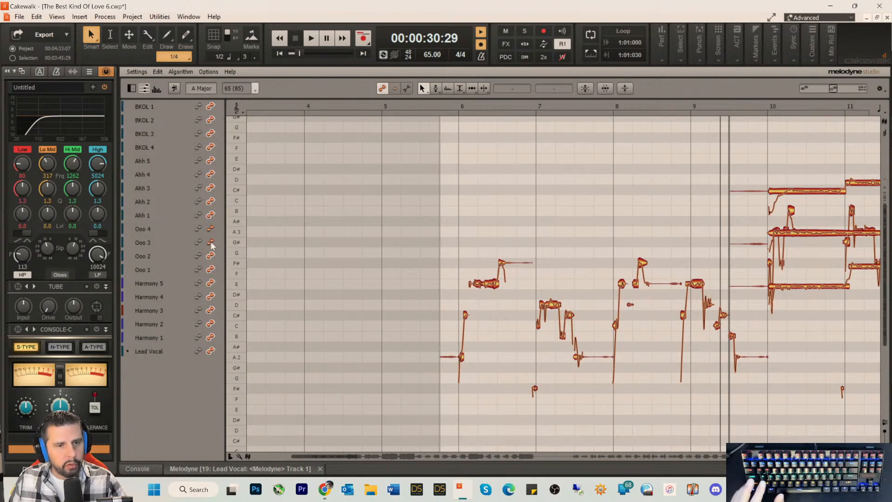
click(210, 242)
click(210, 242)
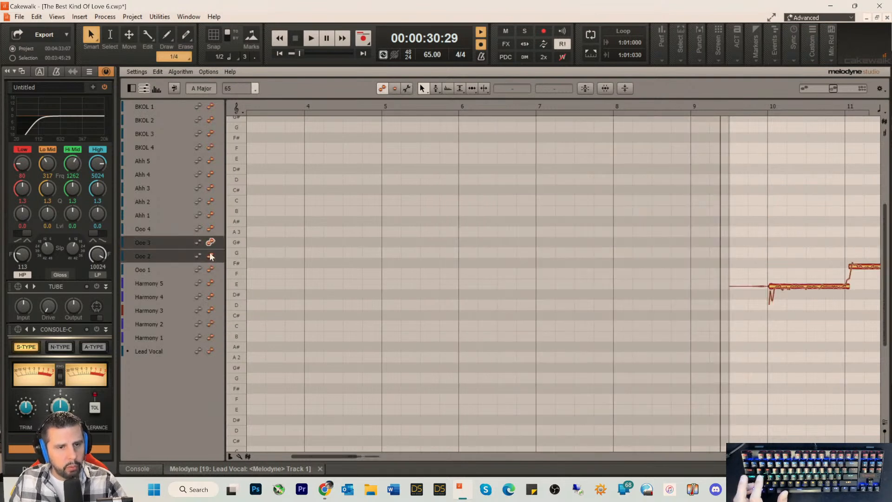
click(210, 256)
click(210, 269)
click(210, 229)
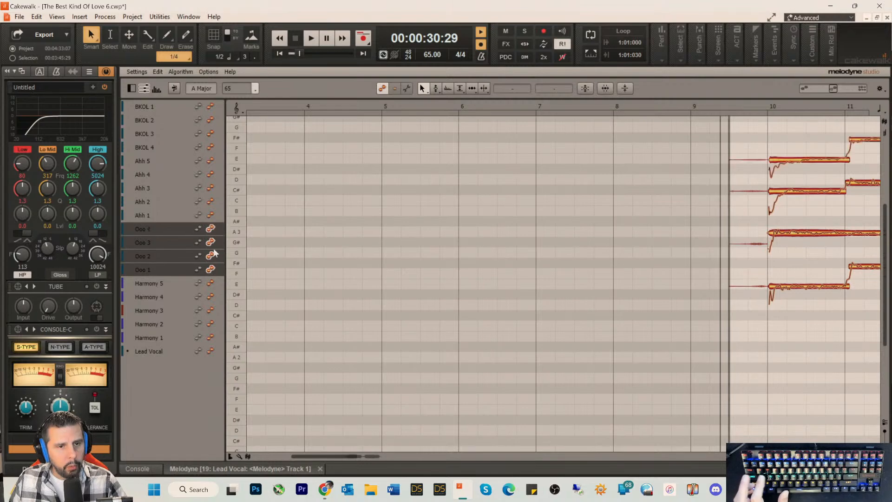
- Delete the noise blobs before bar 10 on all four Ooo tracks
drag(330, 457, 384, 460)
drag(270, 139, 293, 313)
key(Delete)
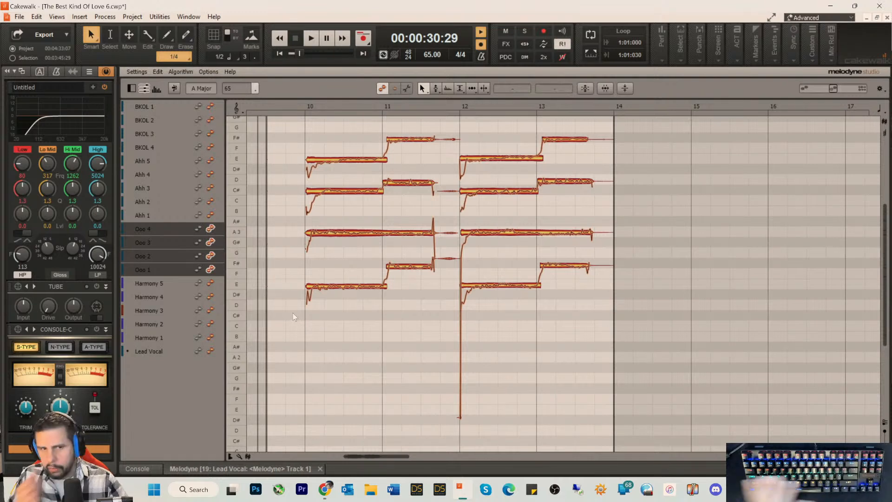
- Separate the sliding attack from each of the four Ooo notes starting at bar 10
right_click(345, 124)
click(398, 130)
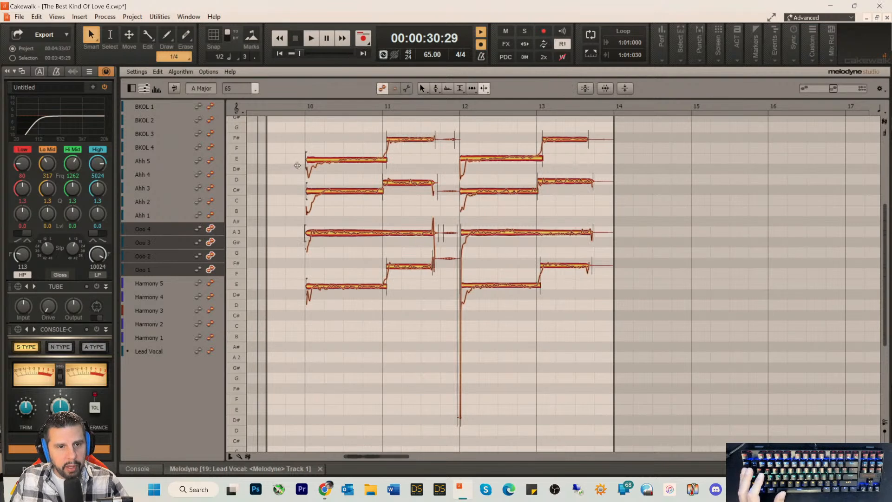
click(315, 162)
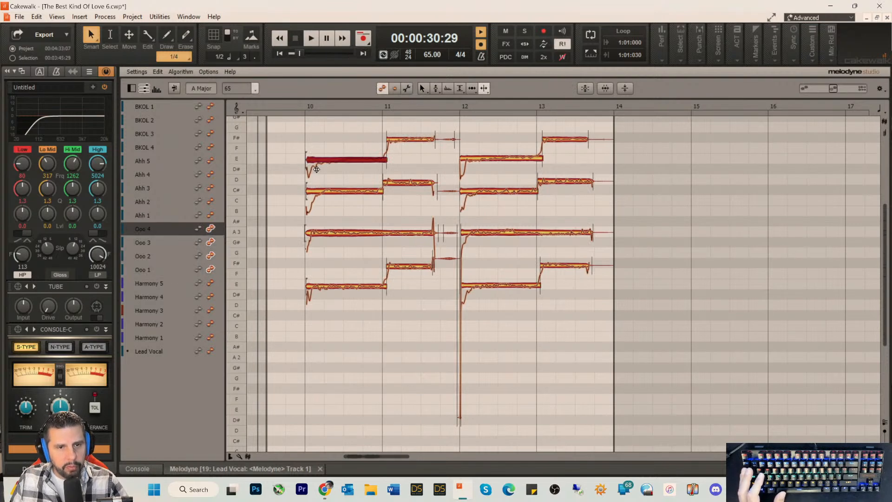
double_click(315, 162)
click(317, 193)
double_click(317, 193)
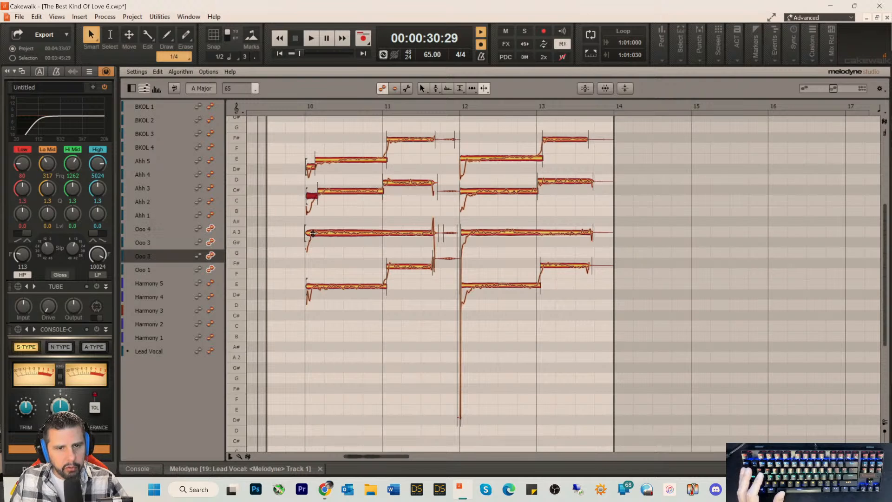
click(313, 233)
double_click(313, 233)
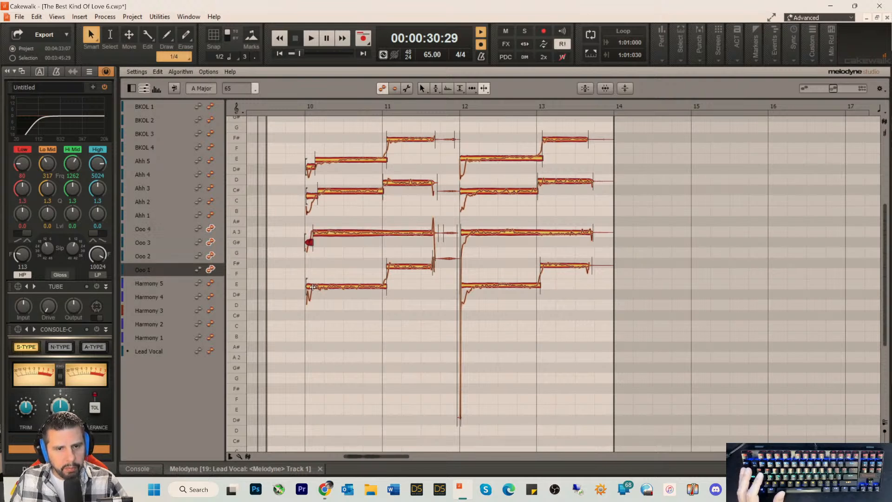
click(313, 287)
double_click(313, 287)
- Separate the sliding attack from each of the four Ooo notes starting at bar 12
click(471, 233)
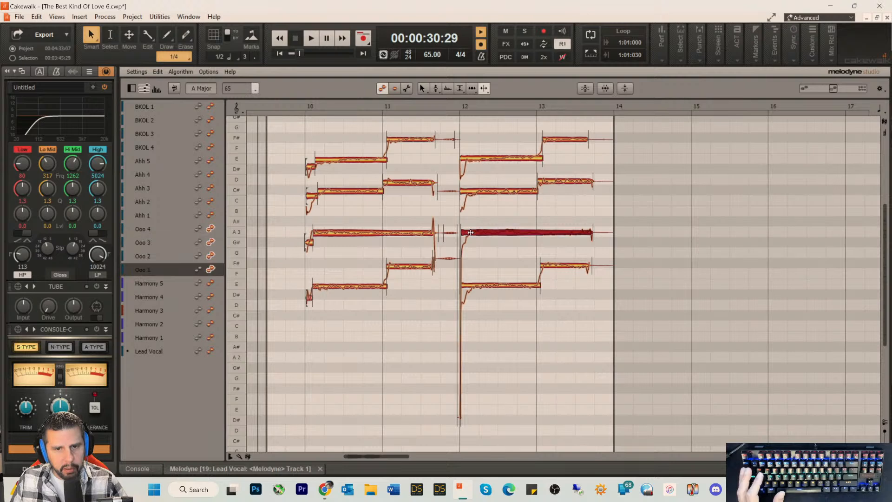
double_click(468, 233)
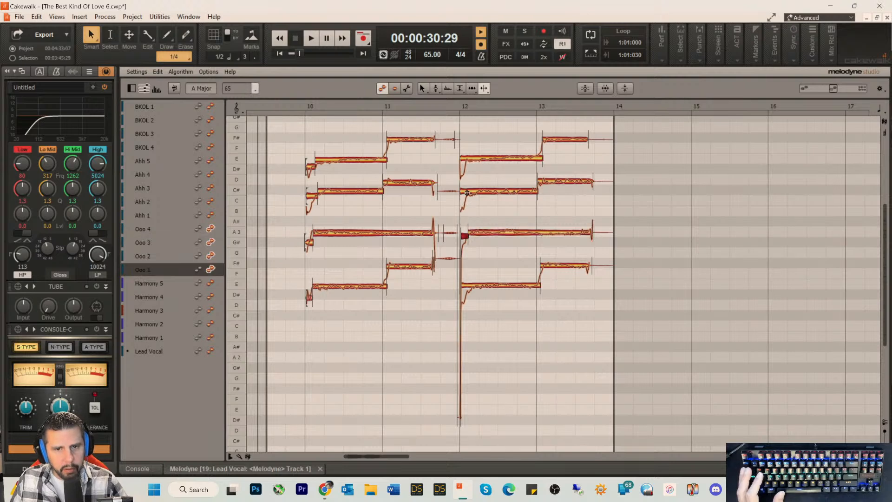
click(466, 191)
double_click(467, 192)
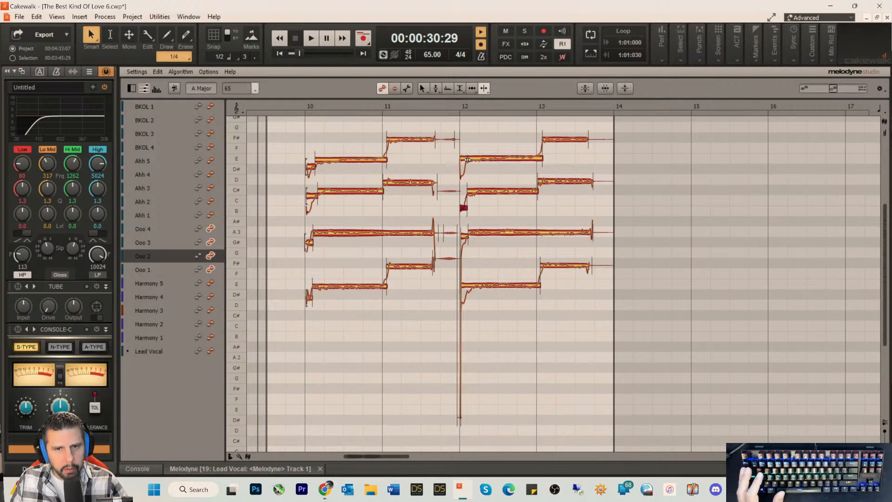
click(467, 160)
double_click(467, 159)
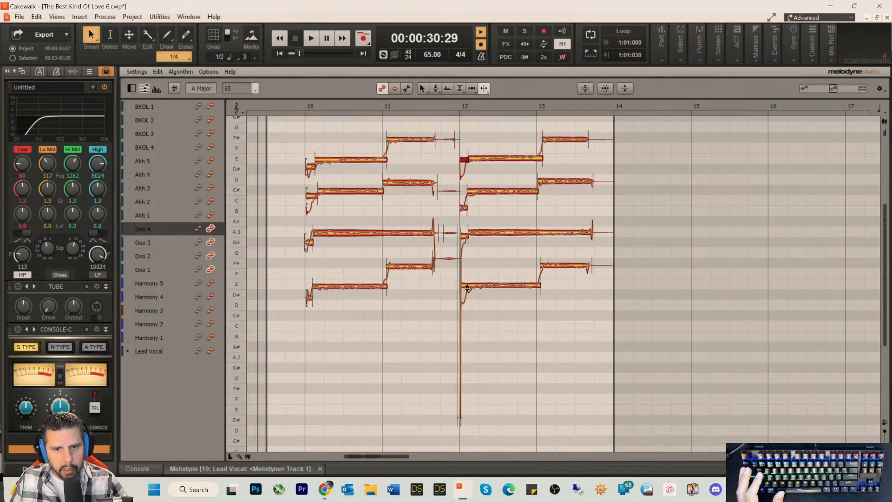
click(468, 287)
double_click(469, 286)
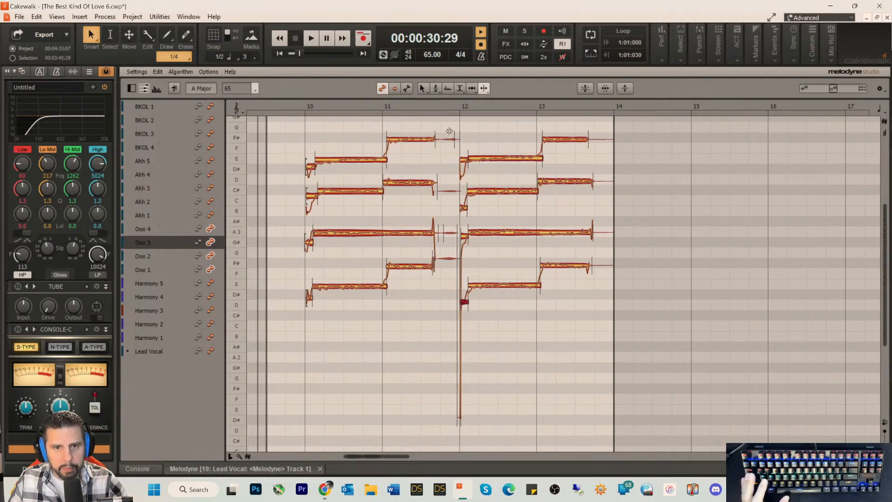
- Delete the leftover noise blobs between the two Ooo phrases, just before bar 12
drag(446, 134, 451, 264)
key(Delete)
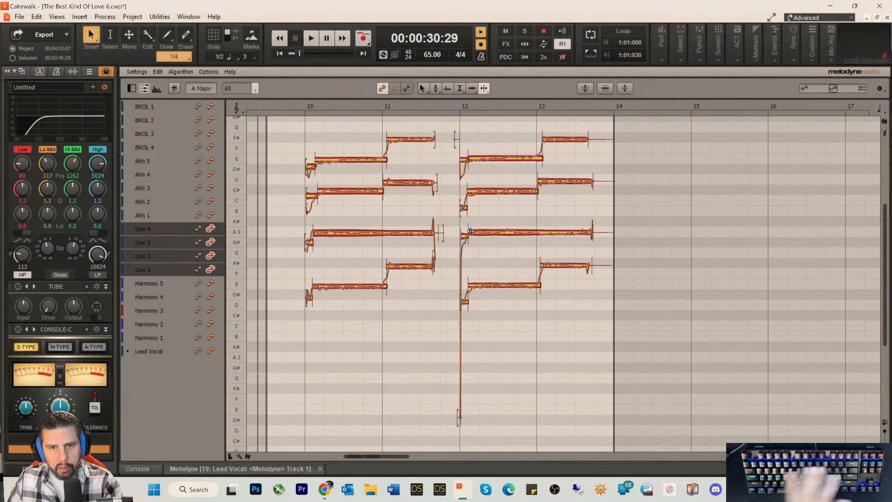
drag(445, 131, 457, 150)
key(Delete)
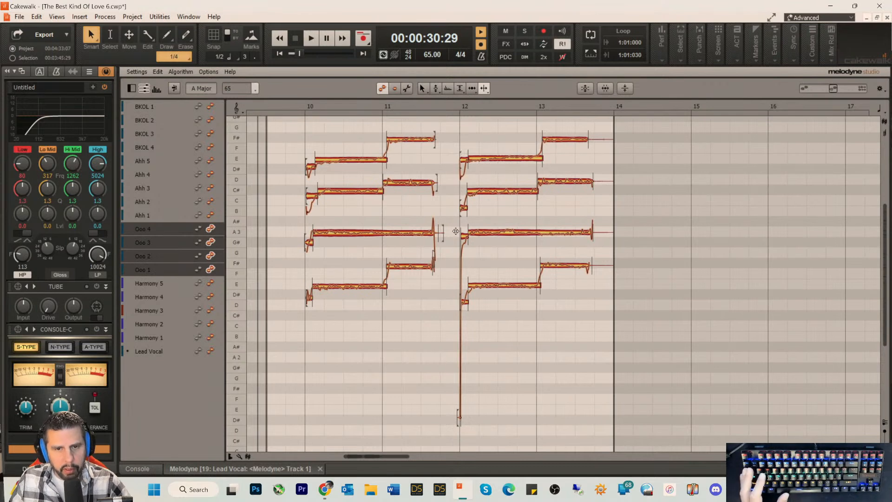
drag(440, 217, 448, 252)
key(Delete)
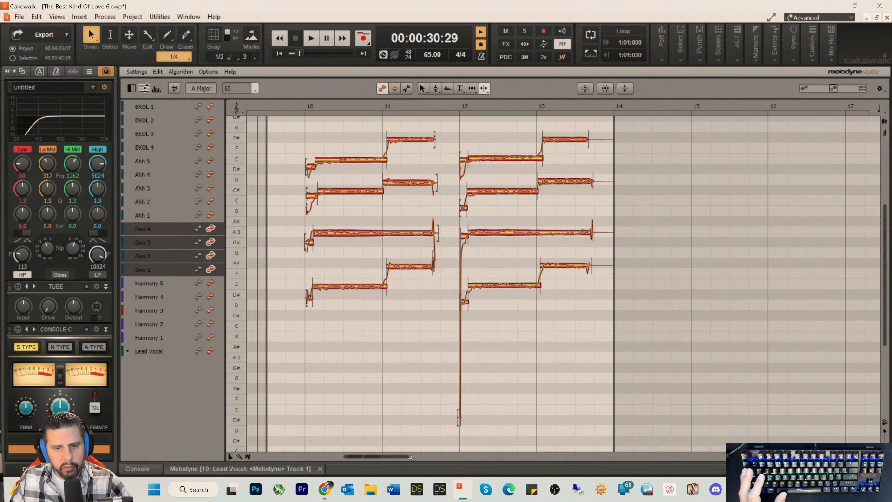
- Shift the timing of the four separated Ooo attacks so they all begin together at bar 10
drag(407, 457, 349, 458)
right_click(353, 282)
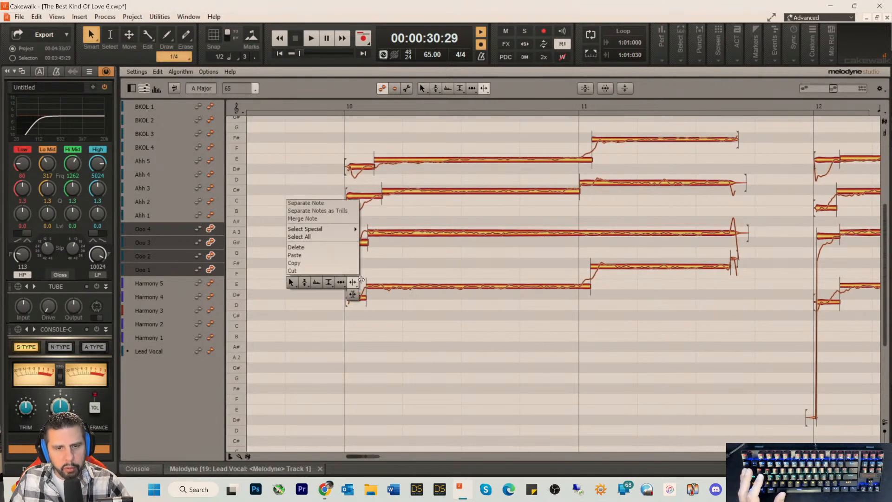
click(337, 283)
click(354, 165)
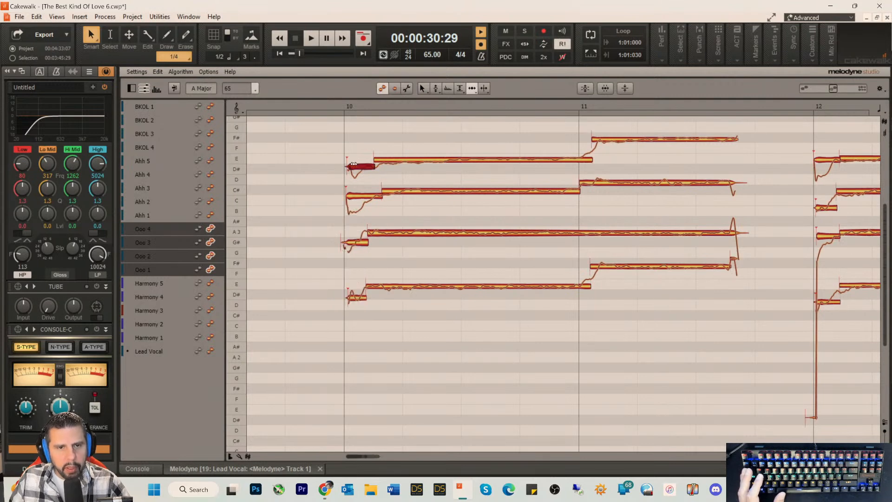
click(352, 197)
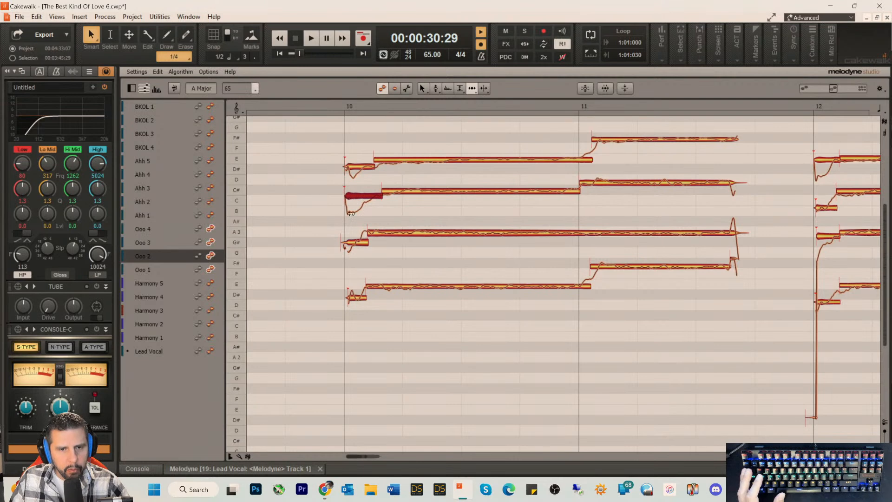
click(352, 241)
drag(352, 241, 351, 241)
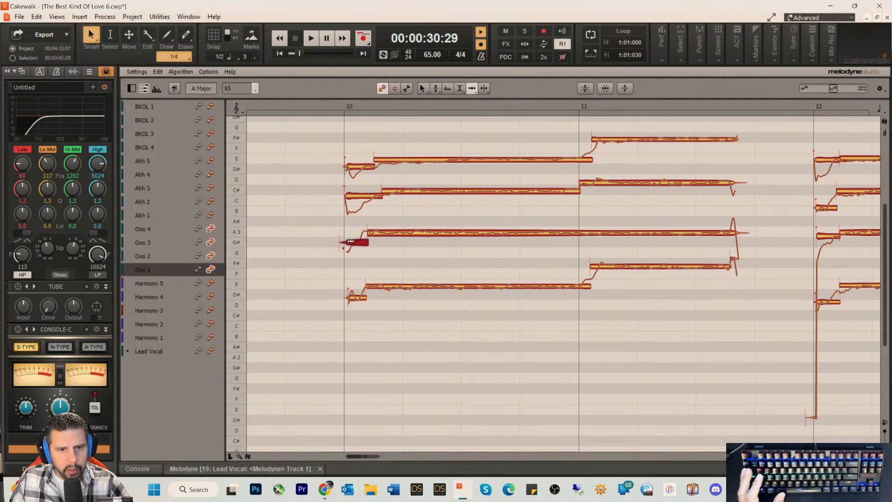
click(353, 296)
drag(352, 297, 352, 297)
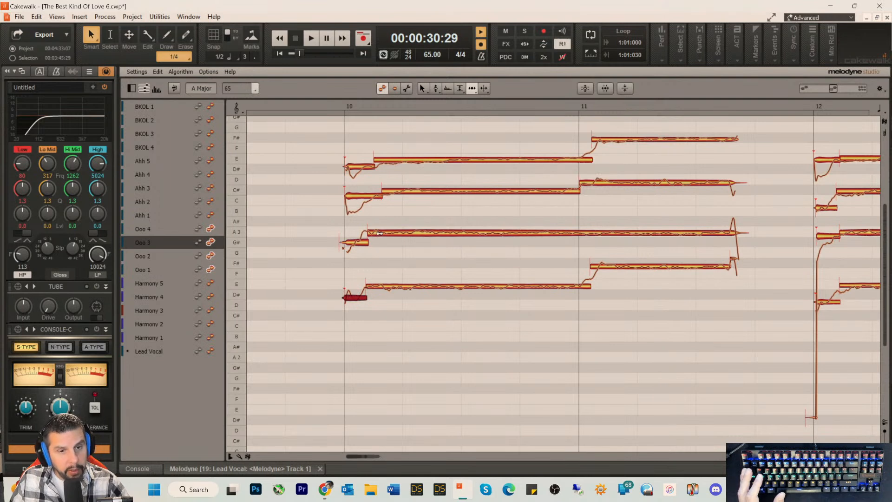
- Use the Pitch Tool to tune the separated Ooo 2 attack at bar 10 to C#4
right_click(367, 200)
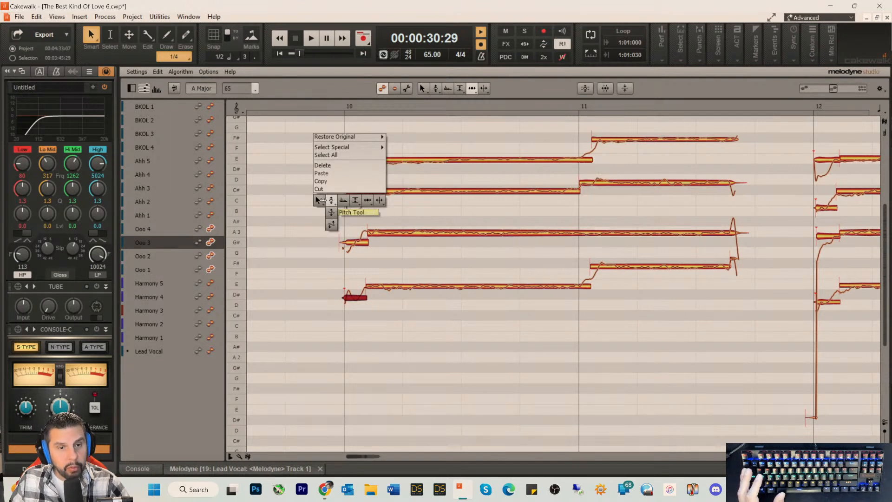
click(337, 201)
click(353, 195)
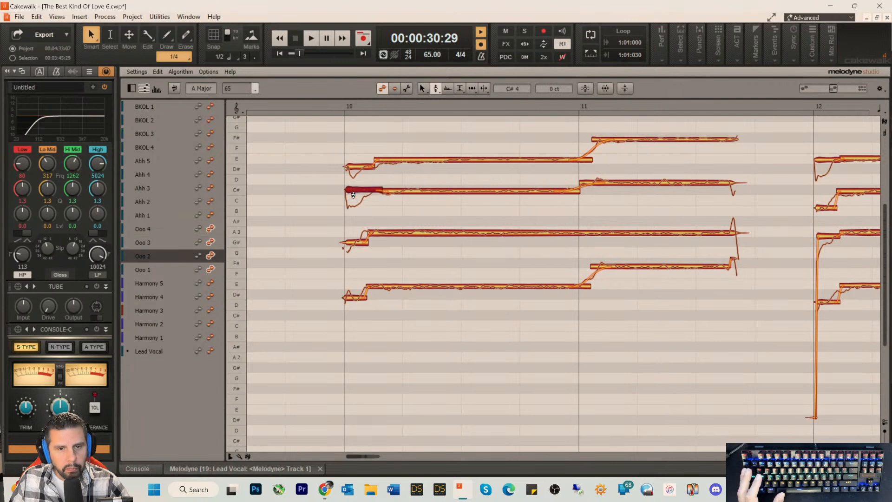
- Set the playhead just before bar 10 and snap all Ooo notes to their nearest semitones with the Pitch Tool
click(323, 105)
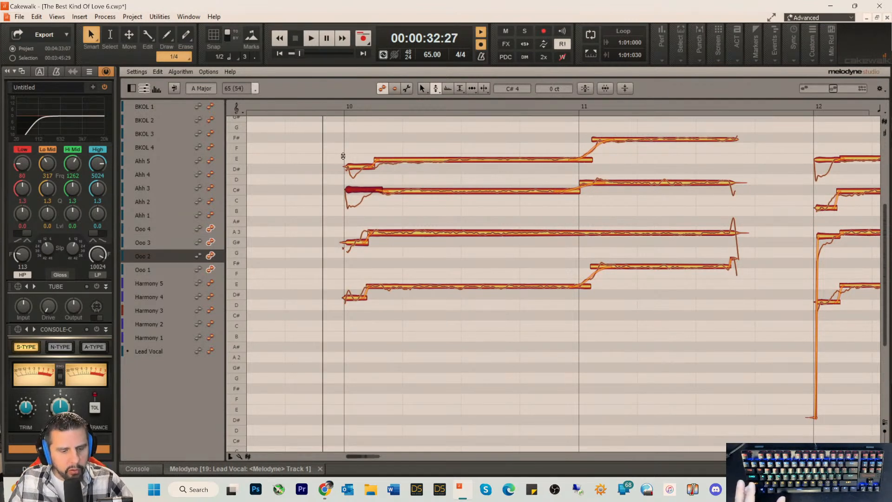
key(ctrl+a)
right_click(443, 183)
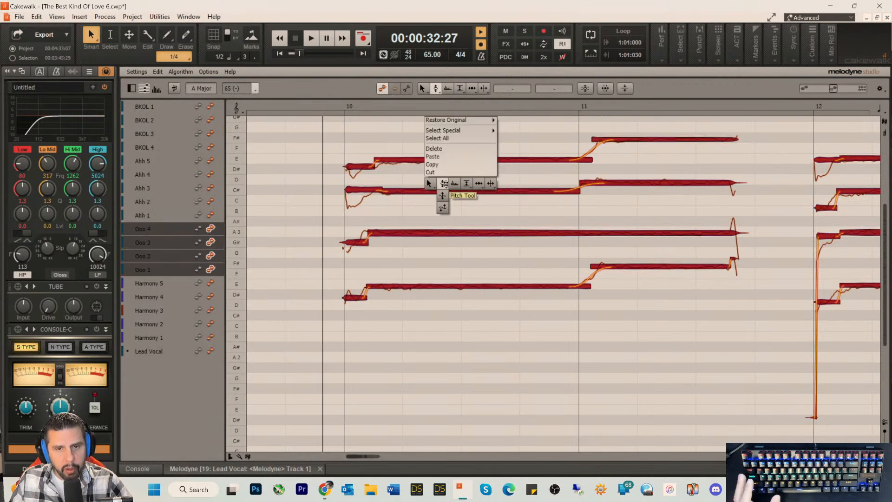
click(443, 183)
double_click(445, 187)
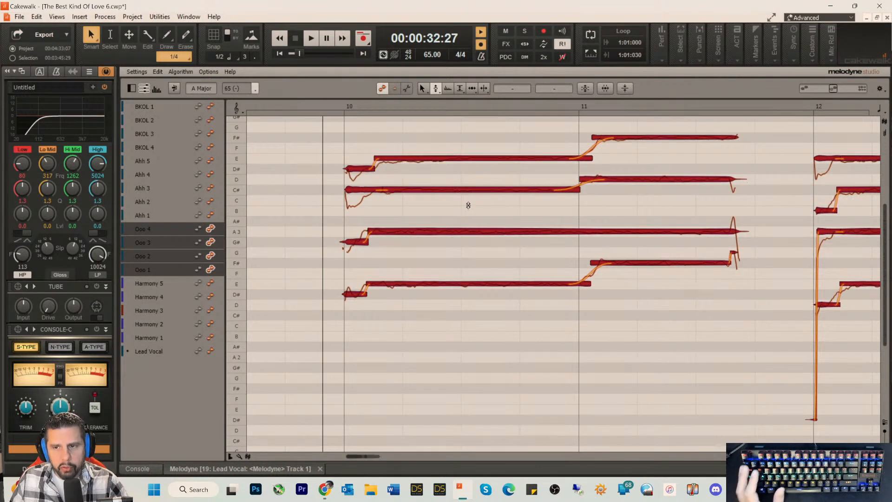
- Use the Pitch Drift Tool on the sustained bar 10 notes (Ooo 4 -15%, Ooo 2 13%, Ooo 1 18%, Ooo 3 21%) and Ooo 4's F#4 (-7%)
click(318, 159)
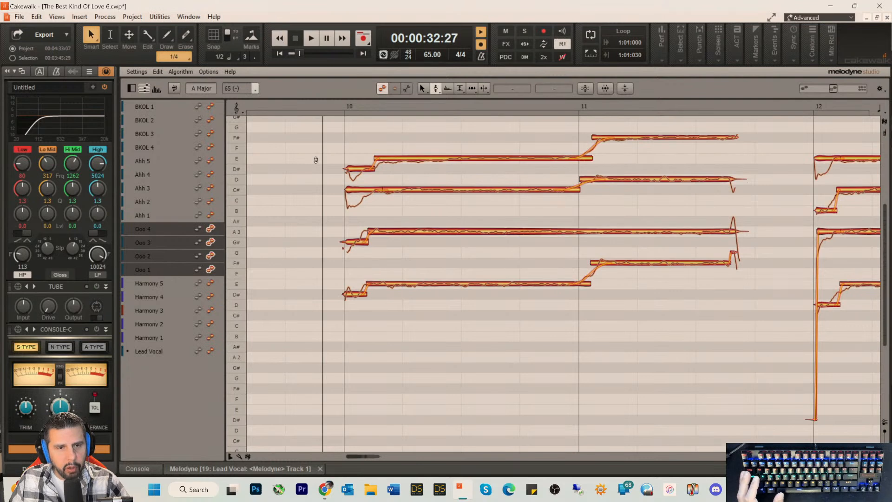
right_click(388, 163)
click(401, 181)
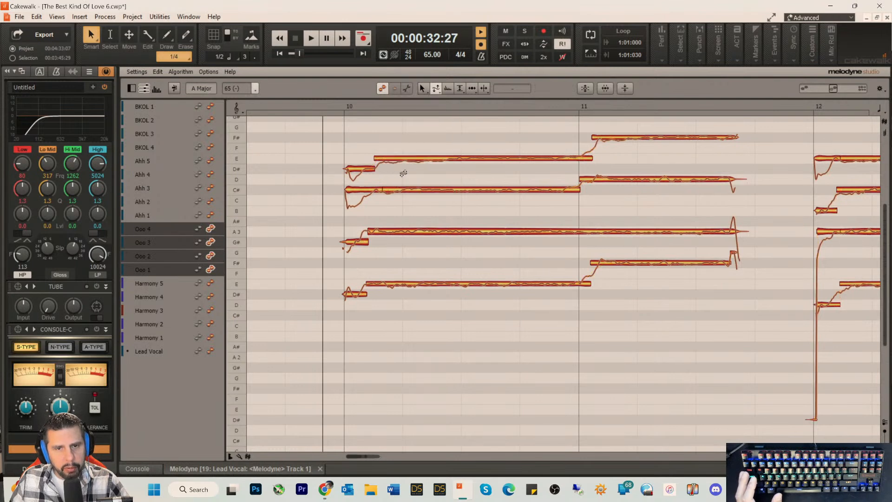
drag(418, 158, 426, 200)
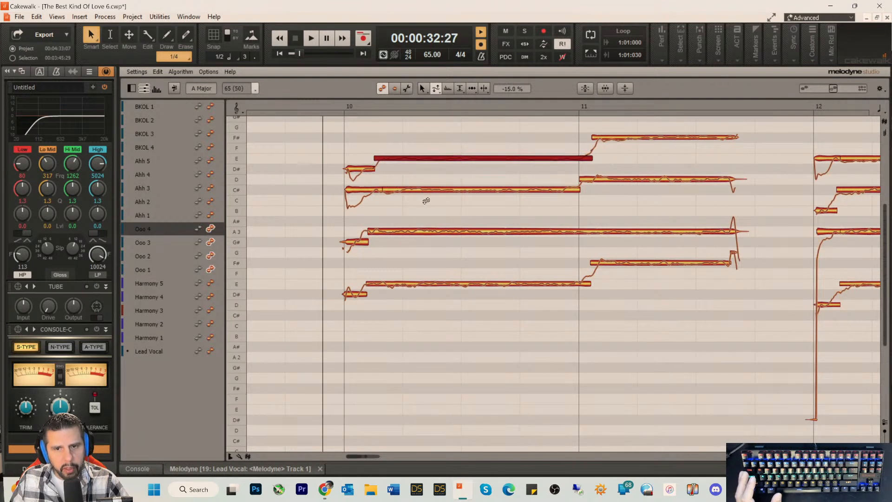
click(429, 193)
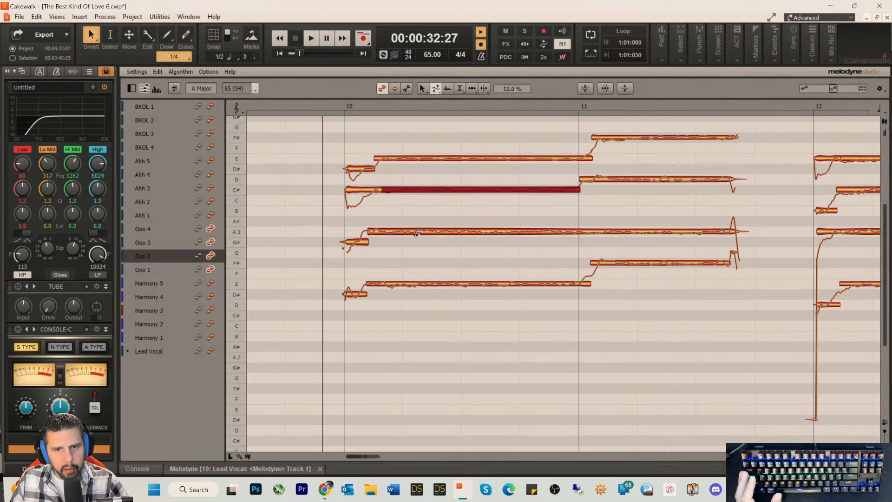
click(418, 228)
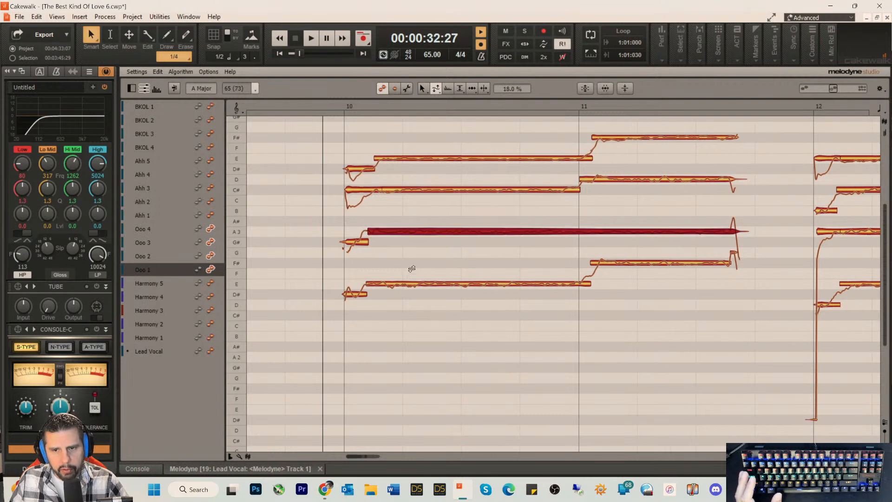
click(427, 280)
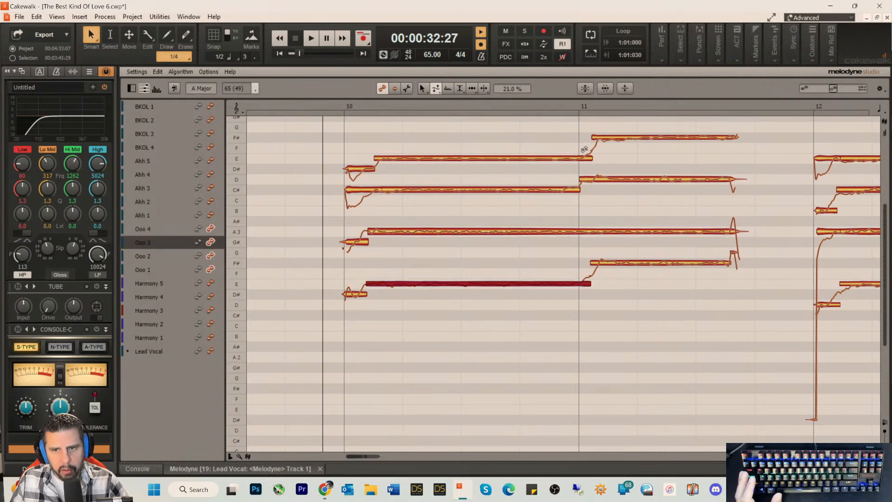
click(614, 137)
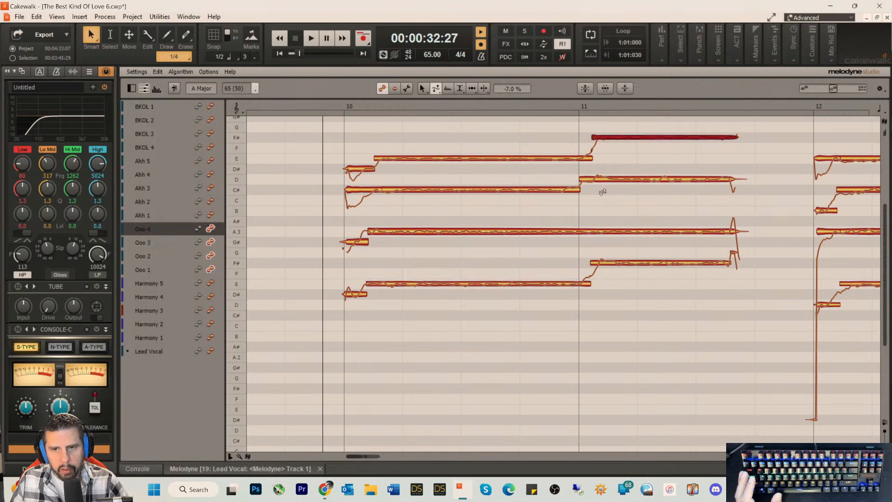
- Shift Ooo 4's F#4 note earlier so that it begins exactly at bar 11
right_click(643, 139)
click(676, 116)
drag(611, 136, 599, 140)
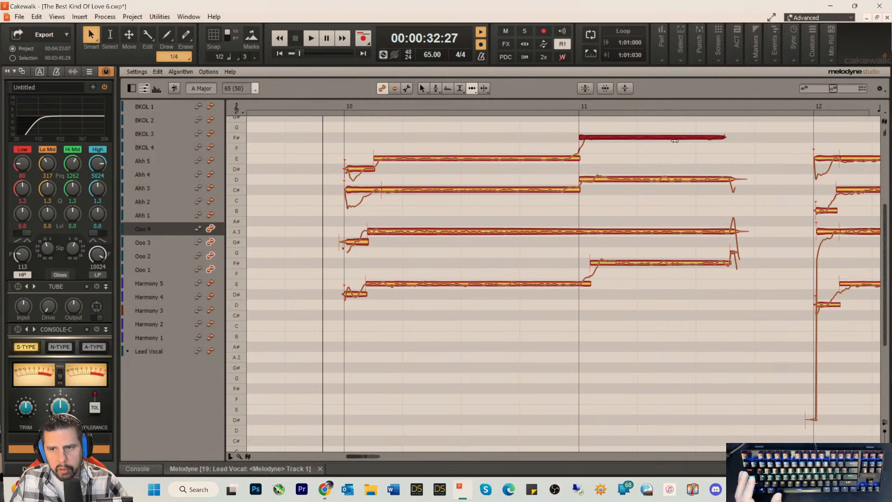
- Extend the endings of all four Ooo parts to finish together in bar 11, and move Ooo 3's F#3 start to just before bar 11
drag(728, 136, 747, 134)
drag(733, 180, 748, 181)
drag(740, 230, 756, 228)
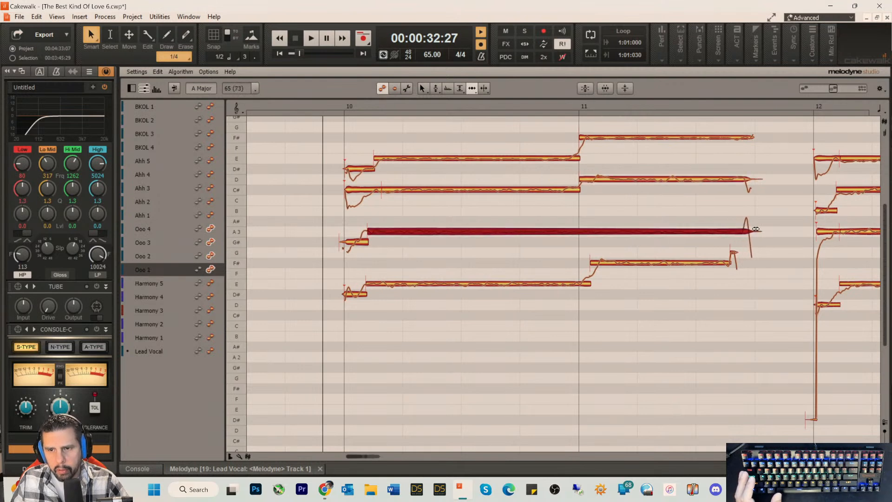
click(733, 255)
drag(734, 253, 749, 253)
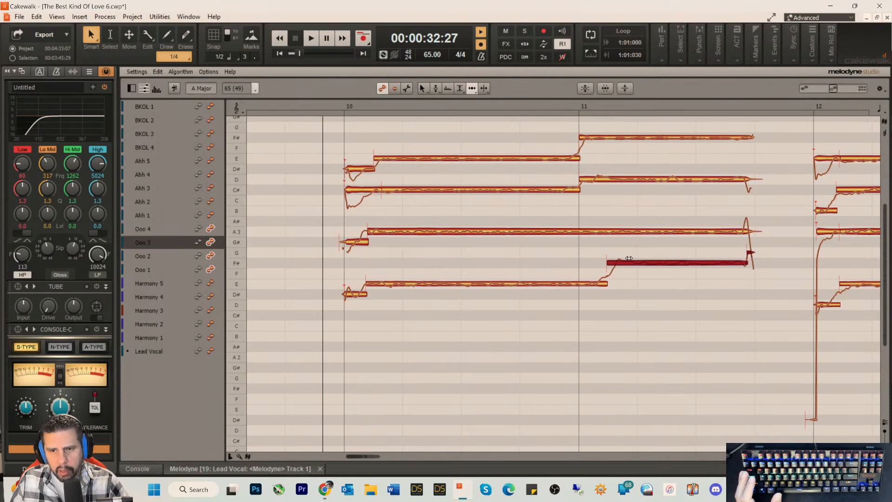
drag(617, 263, 584, 268)
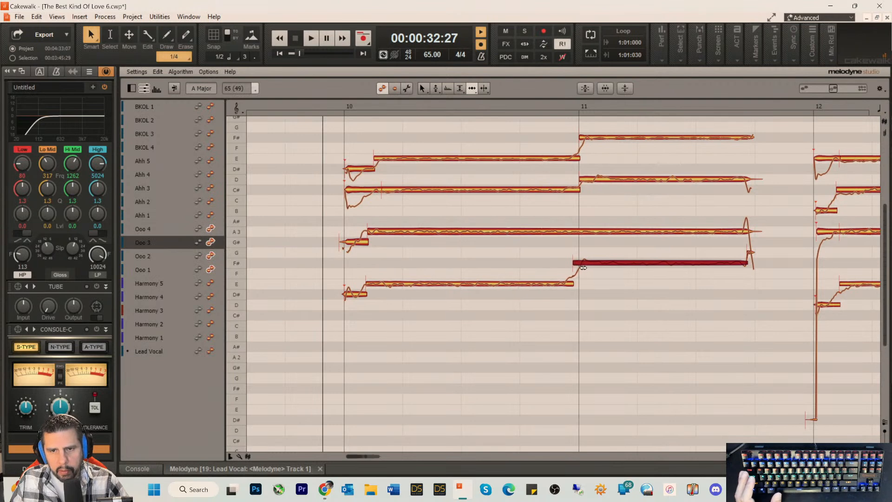
- Separate the attack of Ooo 2's D4 note just after bar 11 and centre that short piece on D4 with the Pitch Tool
right_click(591, 175)
click(604, 178)
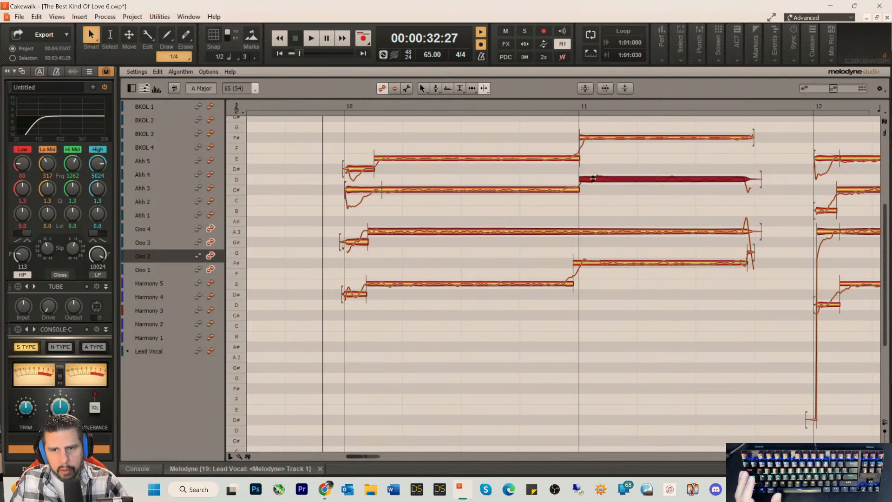
double_click(594, 179)
right_click(589, 201)
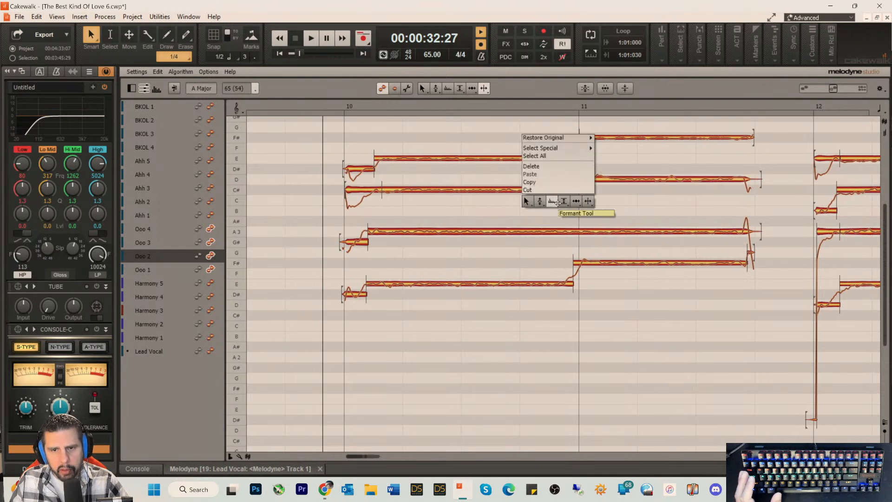
click(553, 202)
double_click(584, 180)
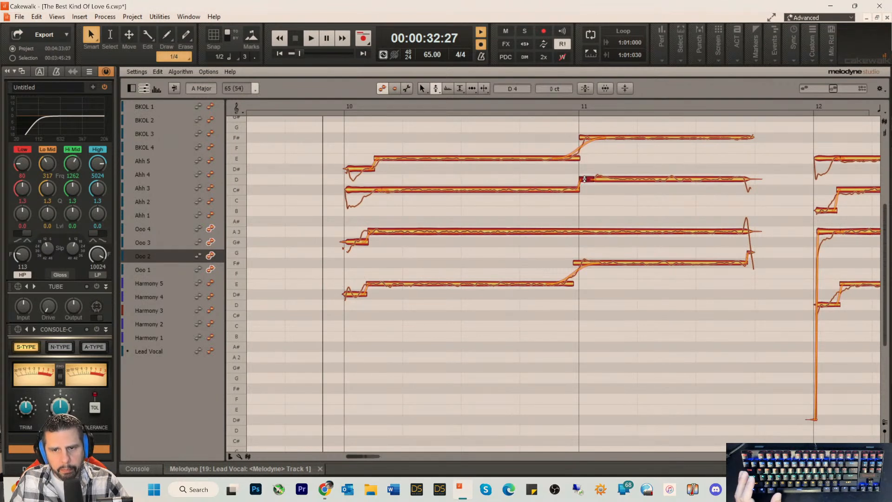
- Set the pitch drift of the bar 11 notes to 24% for Ooo 2's sustained D4 and -7% for Ooo 3's F#3
click(613, 179)
right_click(612, 179)
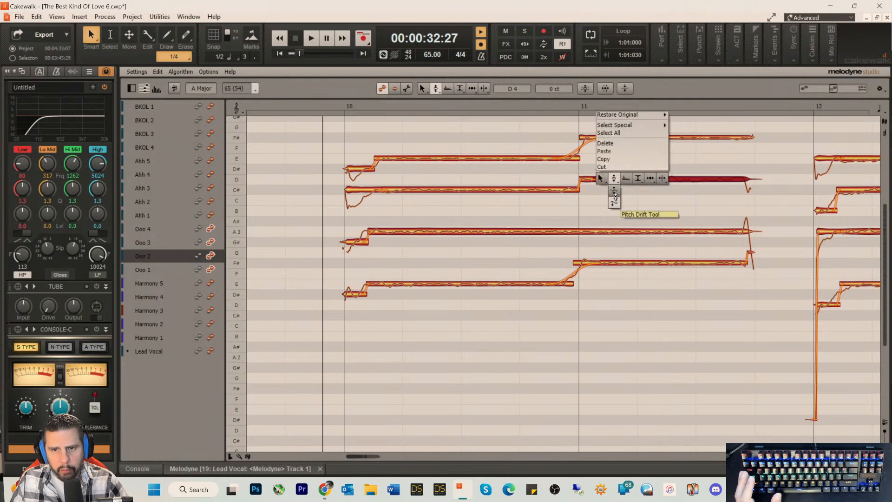
click(614, 198)
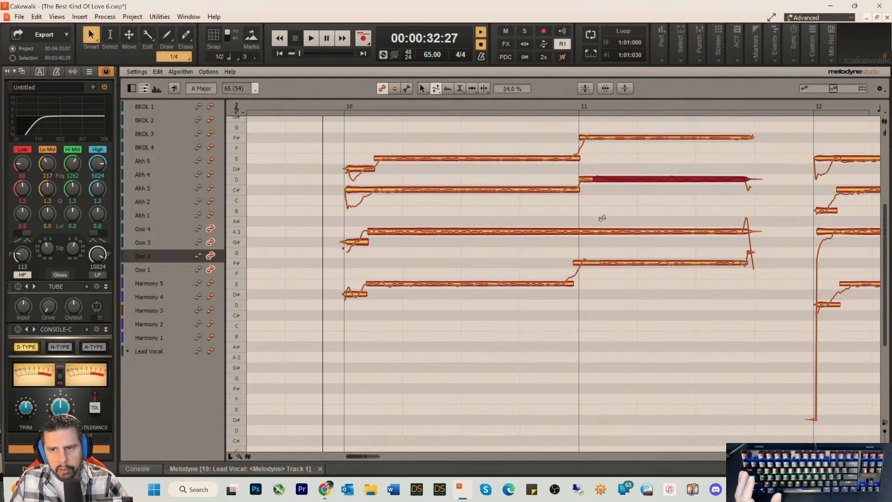
click(590, 262)
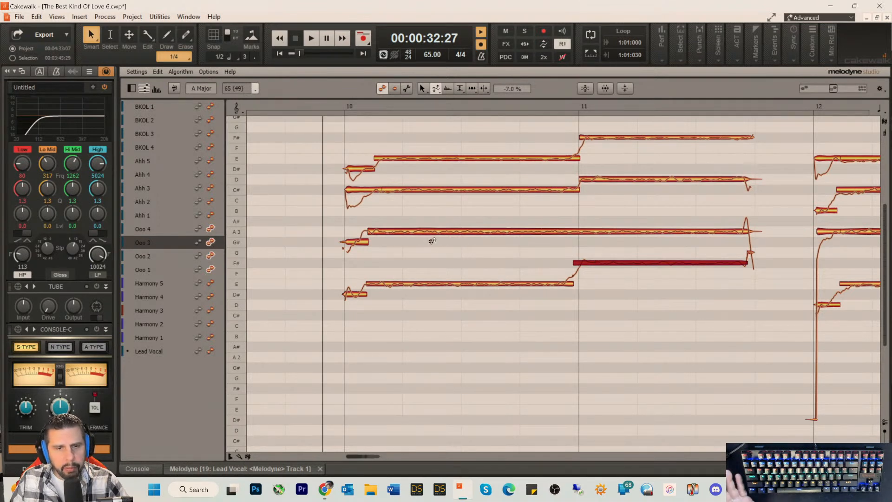
- Shift the timing of the Ooo 2, Ooo 1 and Ooo 3 attacks so they begin together at bar 12
right_click(391, 234)
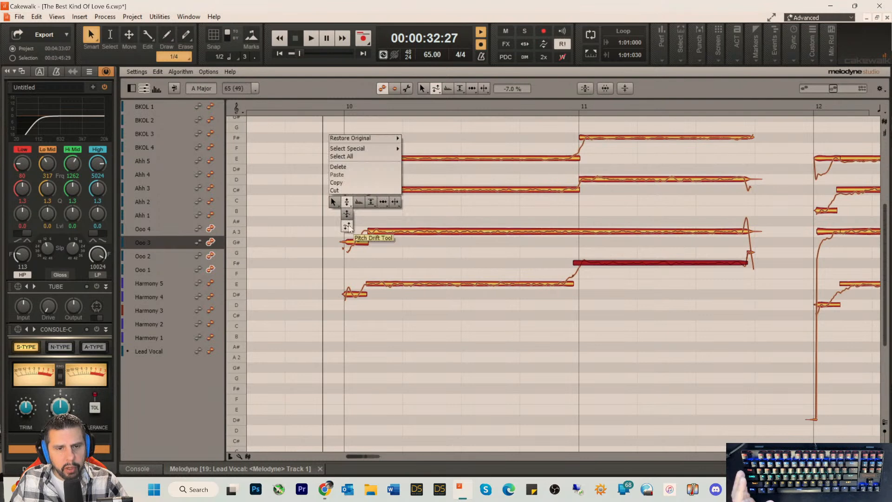
click(381, 205)
click(347, 241)
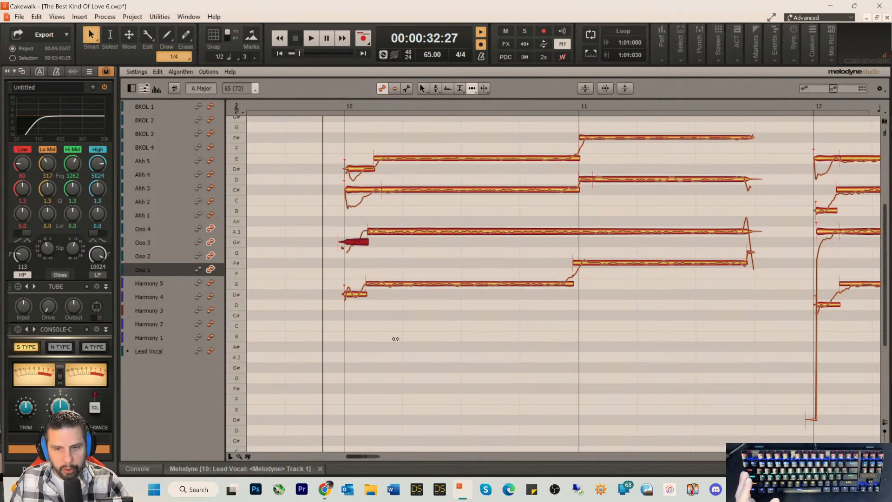
drag(359, 456, 355, 459)
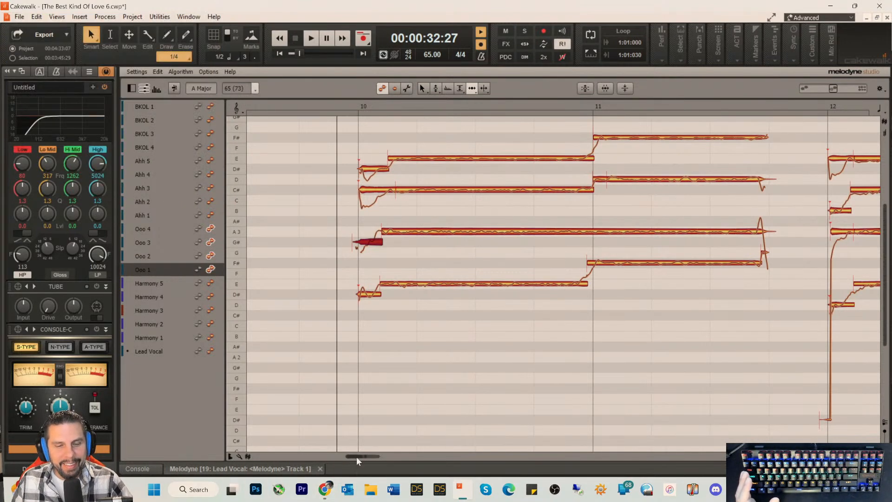
drag(356, 457, 371, 456)
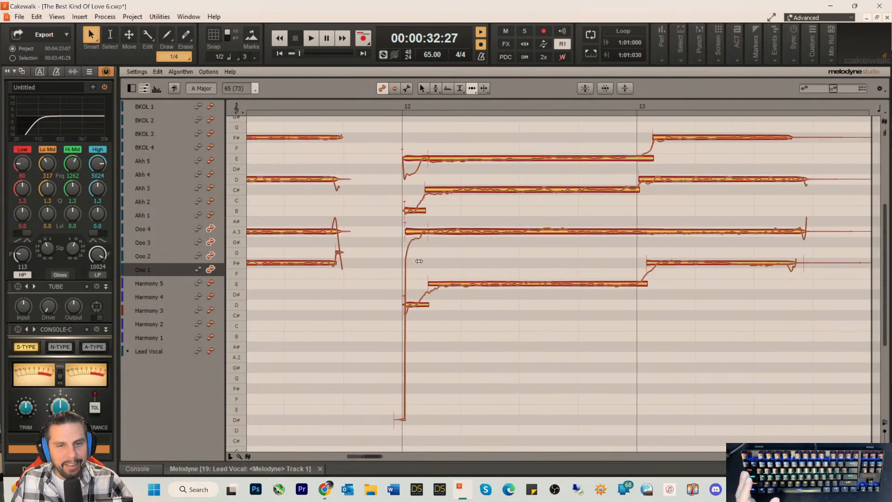
click(413, 208)
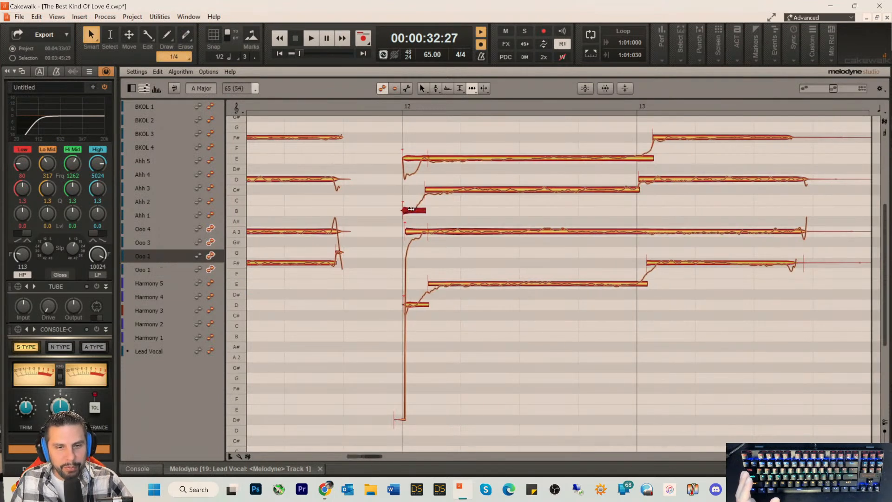
drag(411, 233, 409, 234)
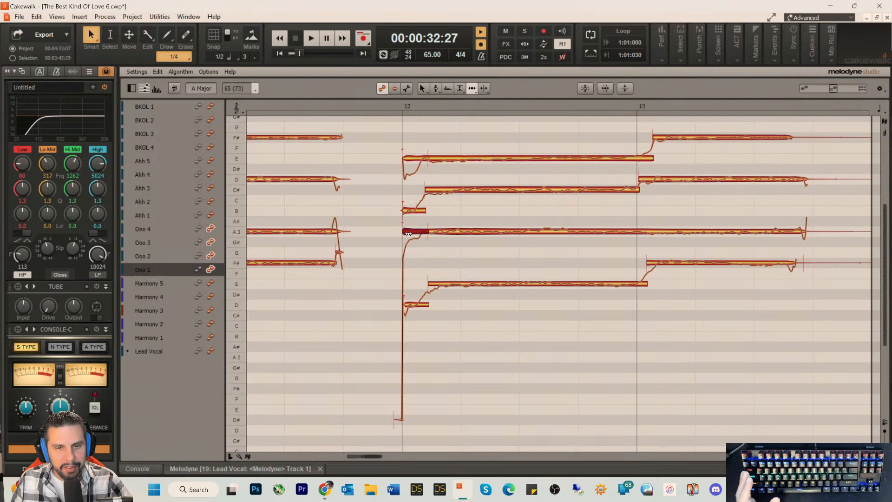
click(410, 306)
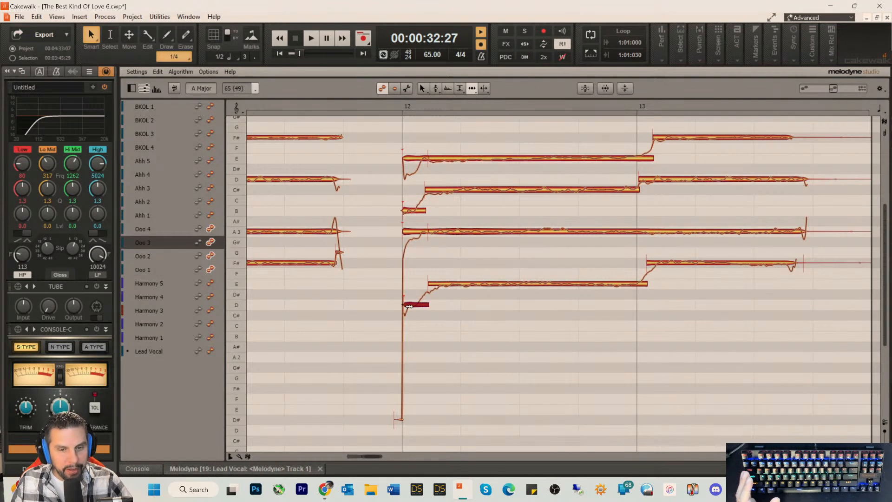
- Move the starts of Ooo 3's F#3, Ooo 2's D4 and Ooo 4's F#4 notes to begin together at bar 13
drag(647, 259, 641, 267)
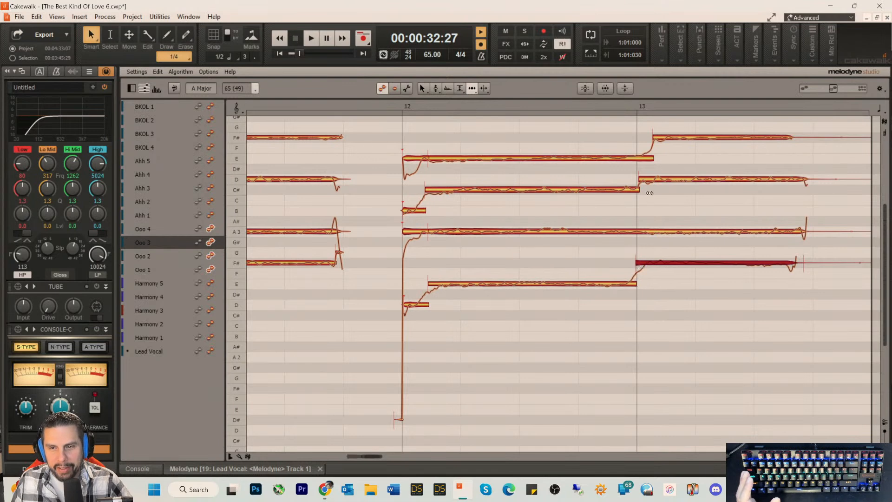
drag(646, 182, 645, 182)
drag(662, 141, 646, 144)
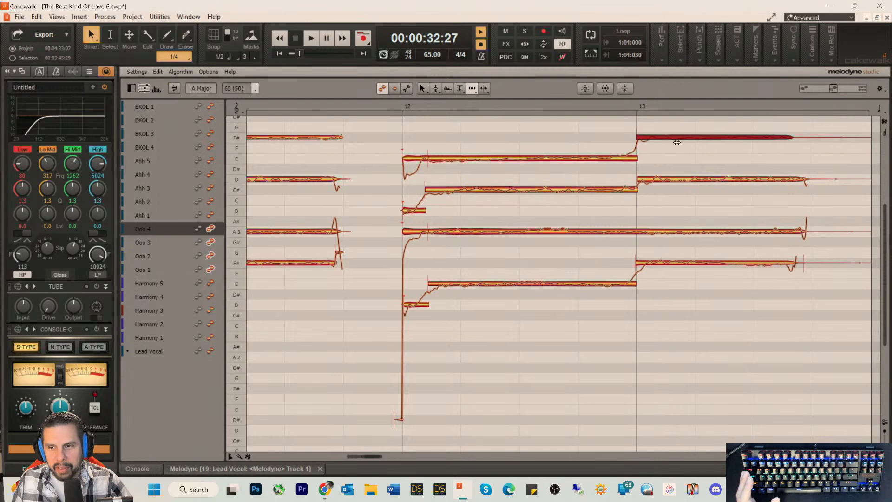
- Extend the endings of all four Ooo parts in bar 13 so that they finish at the same point
drag(806, 138, 810, 138)
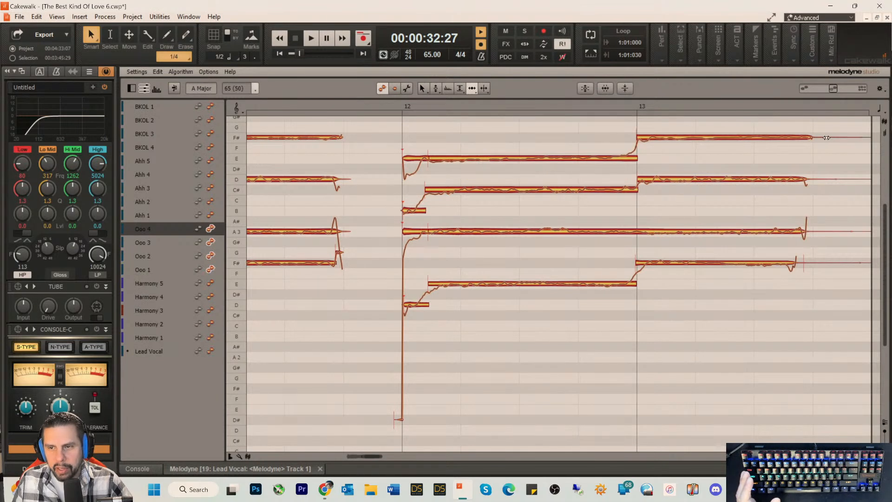
drag(820, 178, 823, 179)
drag(817, 229, 822, 229)
drag(805, 264, 821, 263)
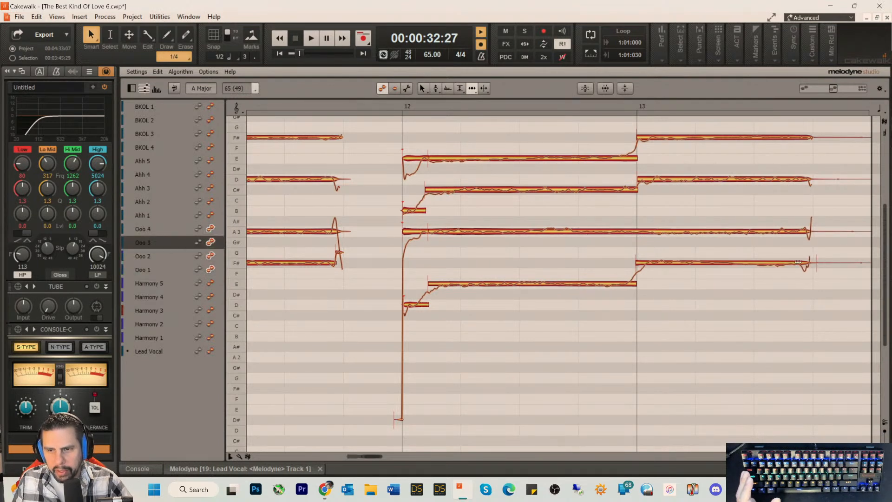
- Use the Pitch Drift Tool on Ooo 3's F#3 (-11%), Ooo 1's long A3 (13%) and Ooo 2's D4 in bar 13
right_click(699, 261)
mouse_move(662, 261)
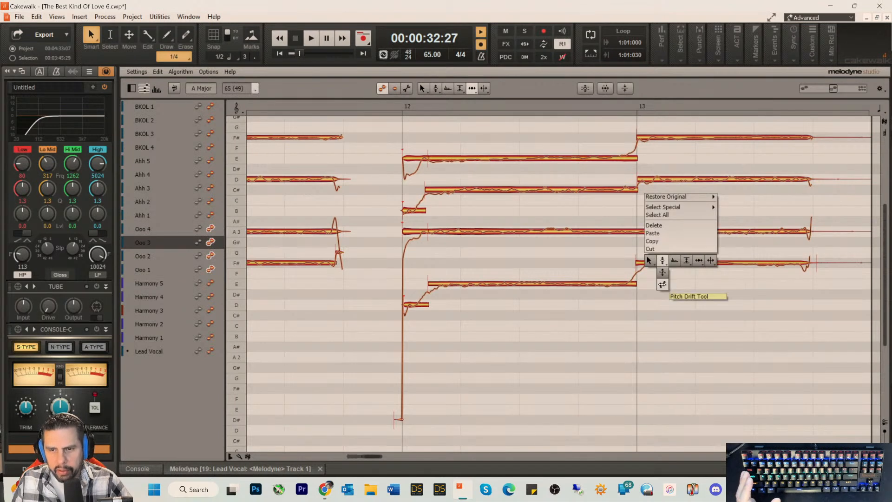
click(663, 286)
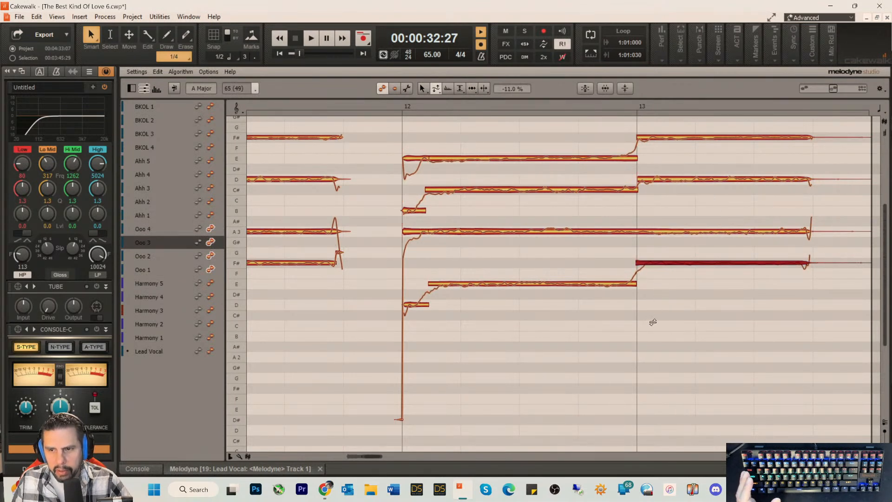
click(681, 230)
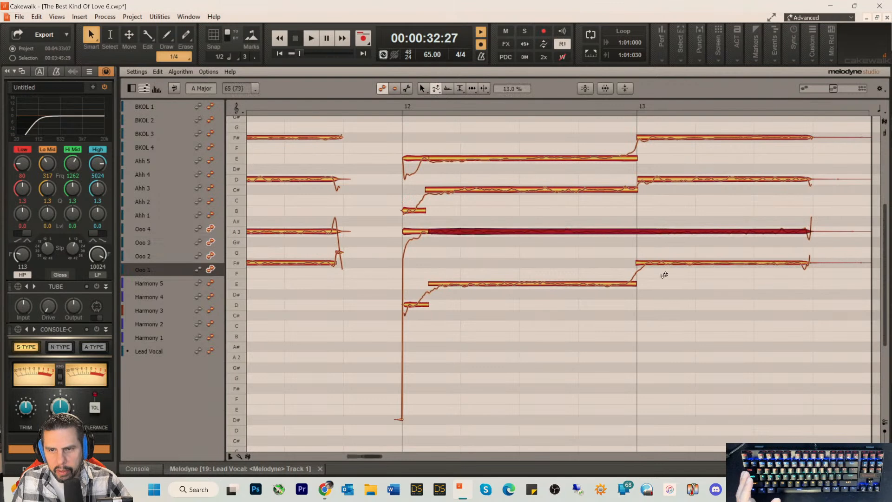
click(676, 180)
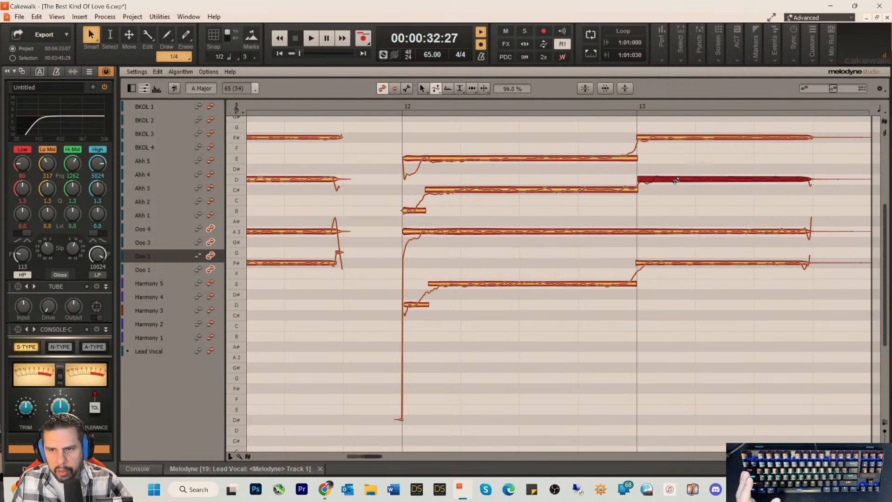
- Reduce the pitch drift of the sustained bar 12 notes: Ooo 2's C#4 to 9%, plus Ooo 4's E4 and Ooo 3's E3
click(515, 186)
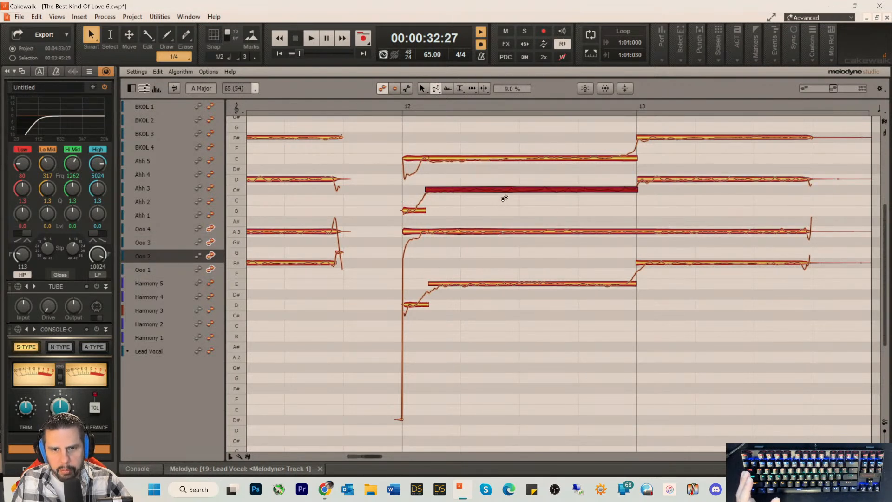
click(504, 160)
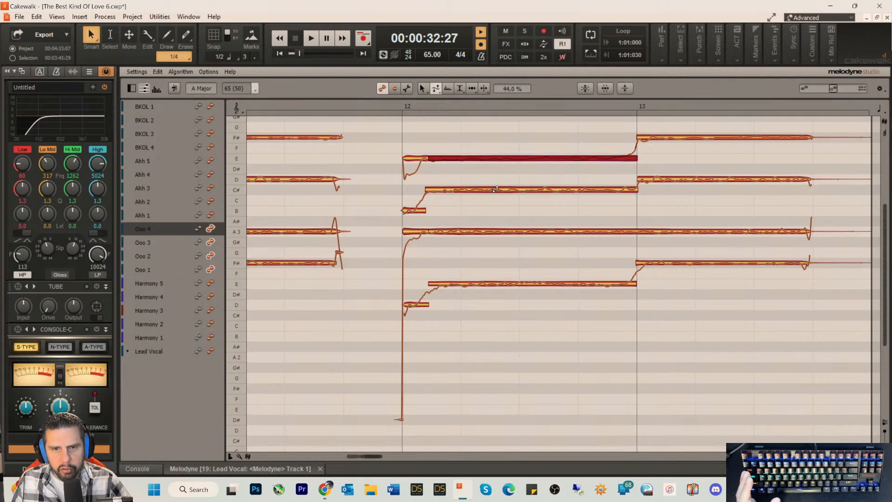
click(476, 281)
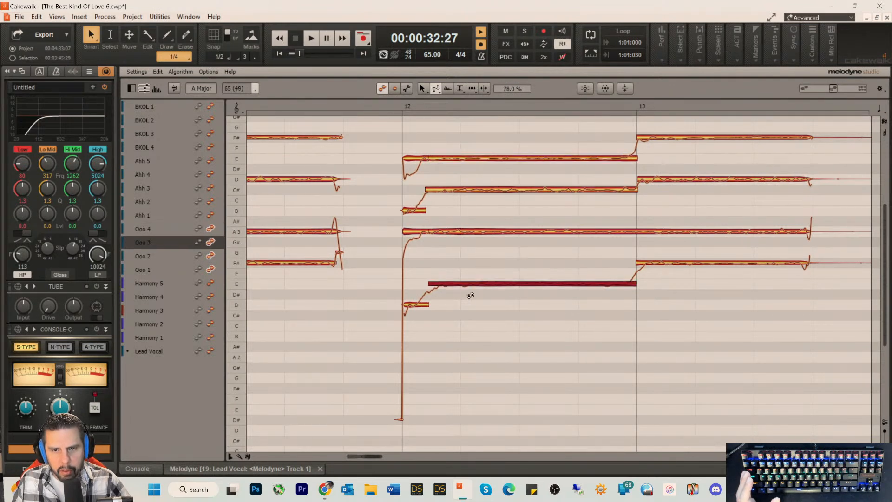
- Move the start of Ooo 3's sustained E3 note in bar 12 slightly earlier, in line with Ooo 2's C#4
right_click(478, 268)
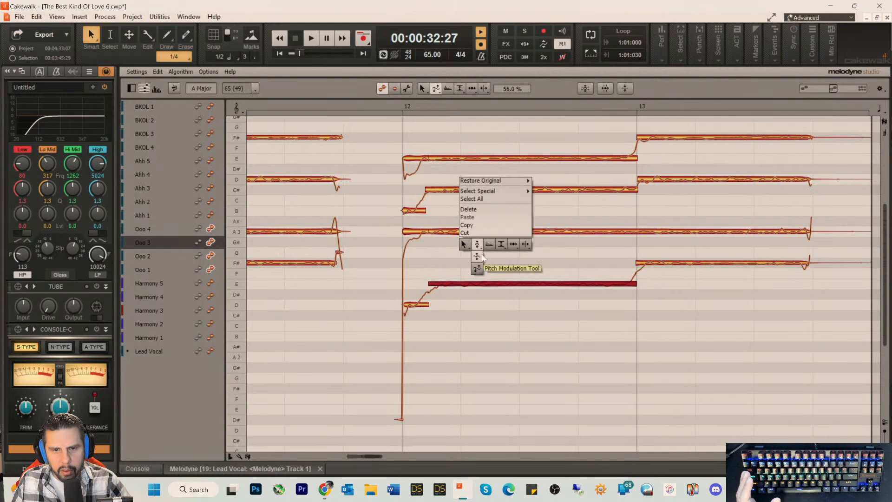
click(513, 244)
drag(440, 280, 438, 281)
click(409, 302)
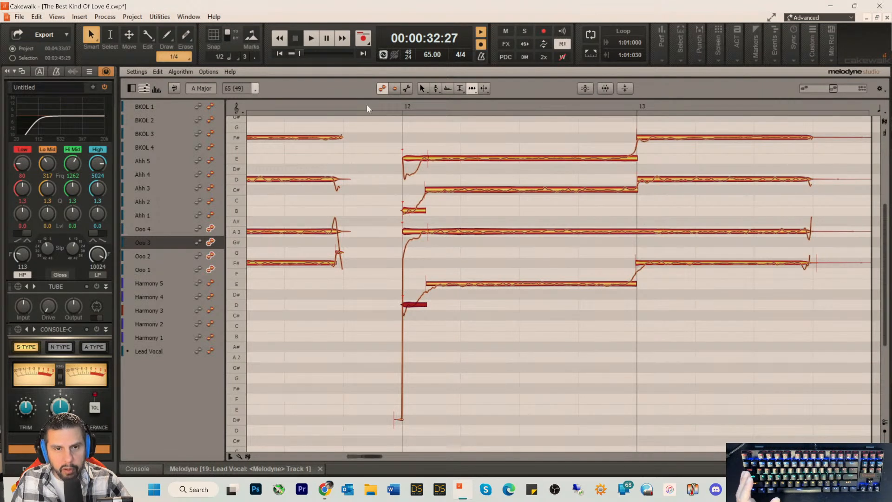
- Play back the four Ooo parts together from just before bar 10 through bar 13
drag(373, 456, 356, 455)
click(290, 106)
key(space)
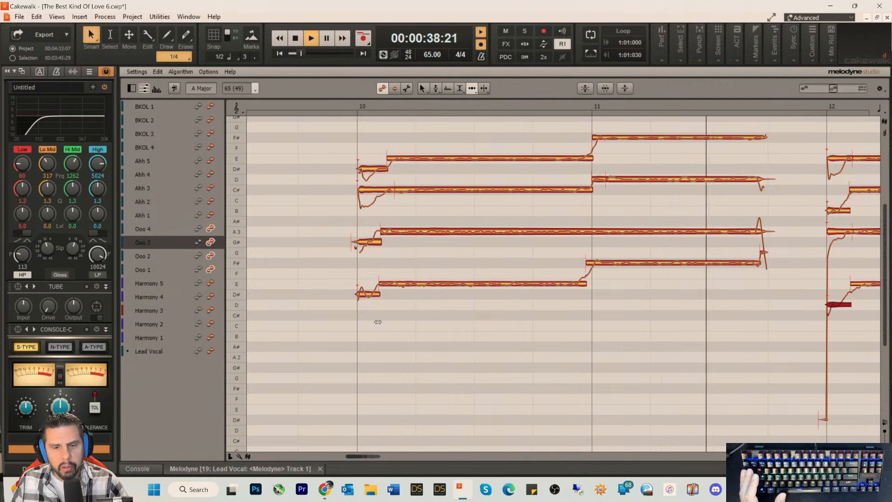
drag(359, 455, 371, 455)
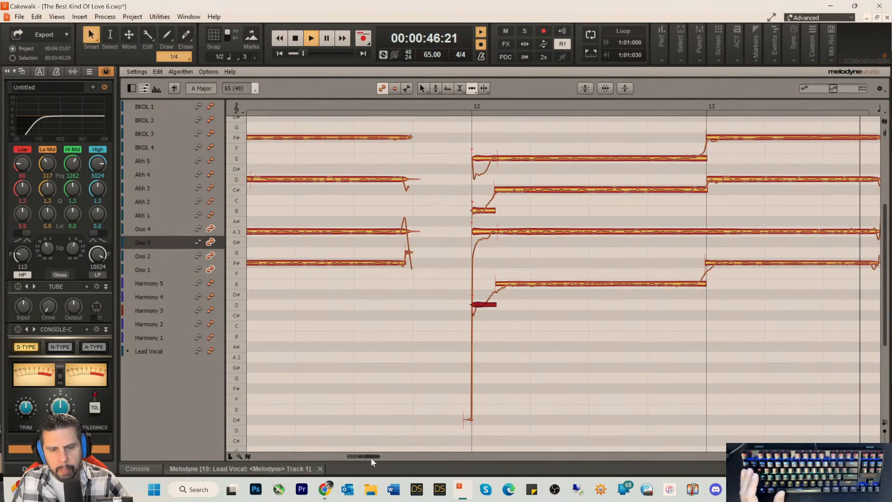
key(space)
- Copy the four Ooo clips from bars 9–13 on the track timeline to just after the start of bar 16
key(d)
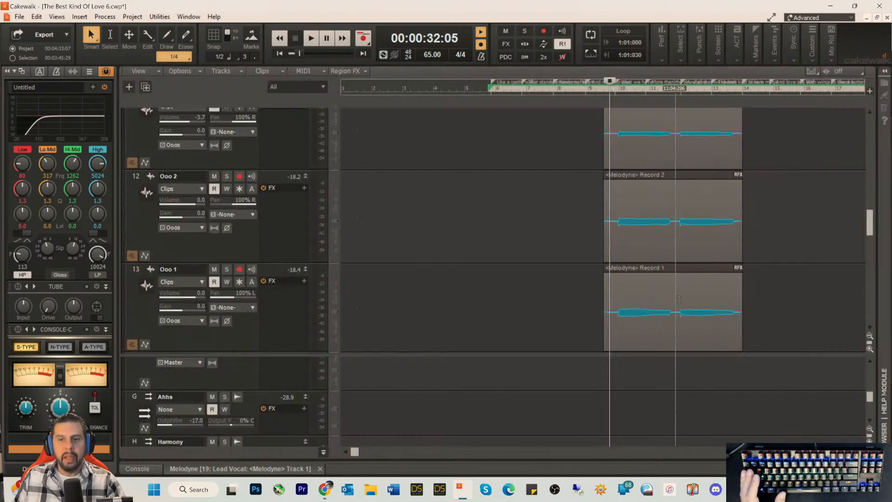
scroll(718, 302, down, 2)
scroll(780, 247, down, 3)
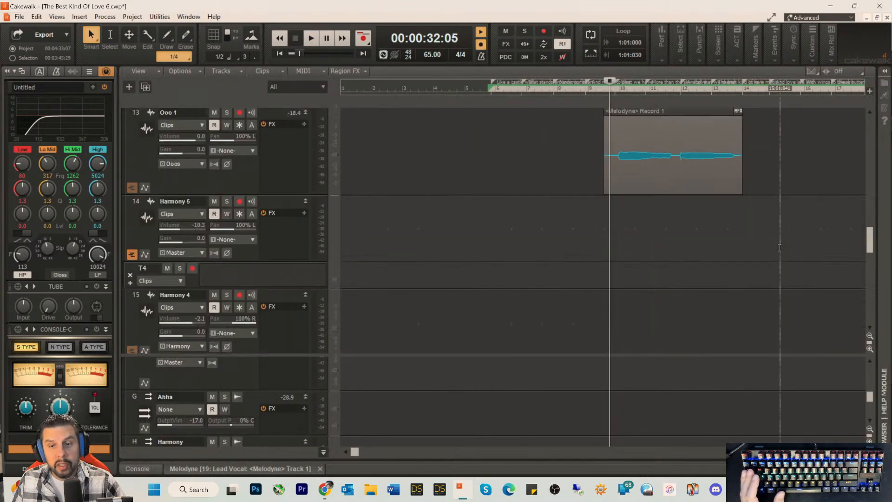
scroll(780, 247, up, 2)
drag(779, 247, 590, 321)
scroll(656, 277, down, 3)
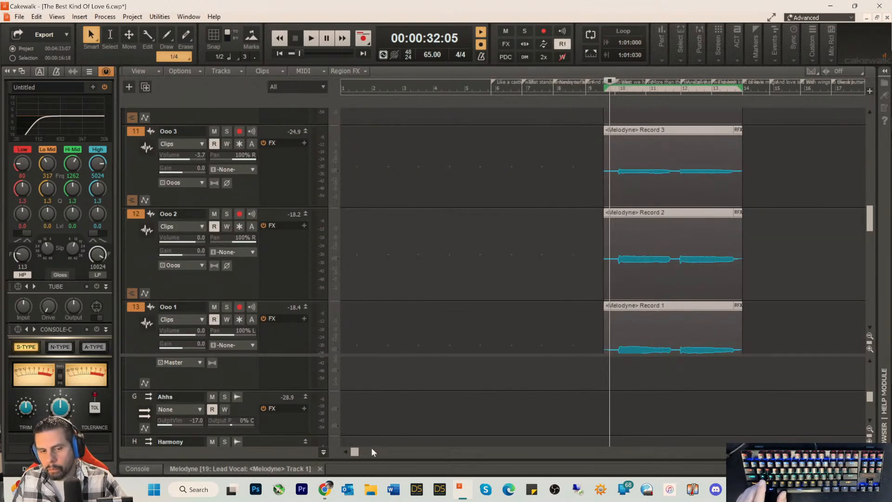
drag(355, 455, 367, 454)
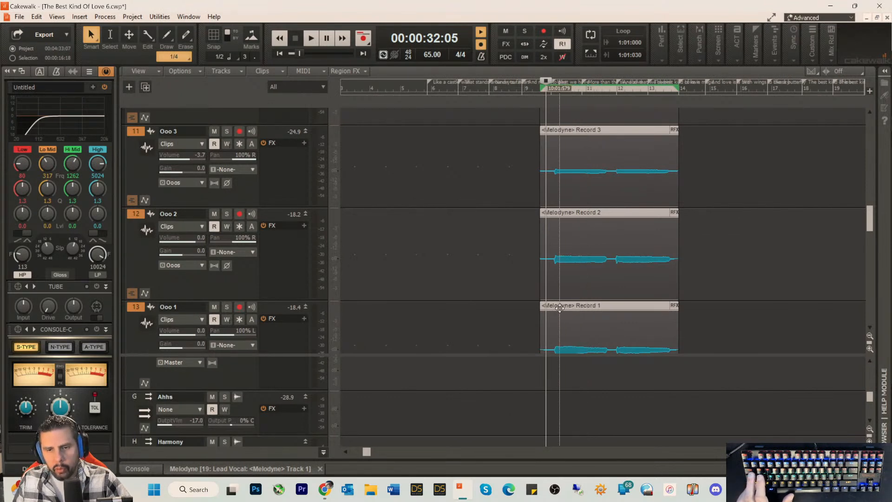
drag(558, 307, 762, 305)
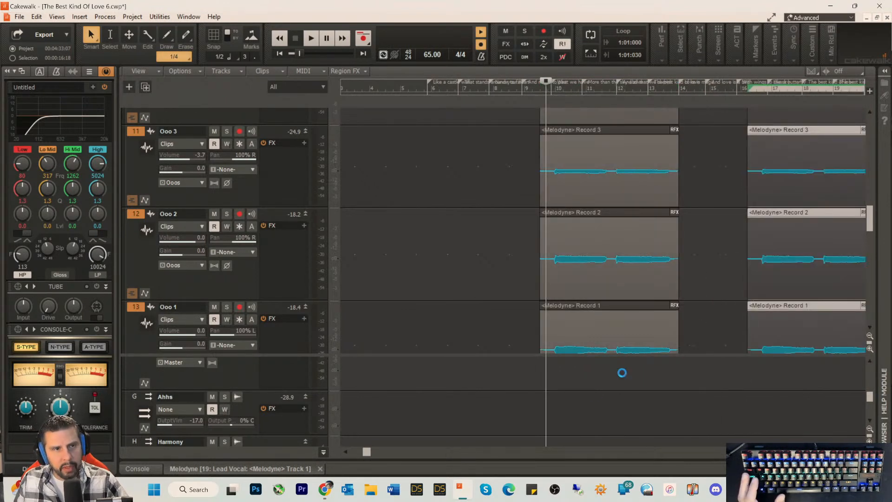
- Enlarge the track area and fit the four Ooo tracks with their copied clips into view
drag(368, 452, 434, 453)
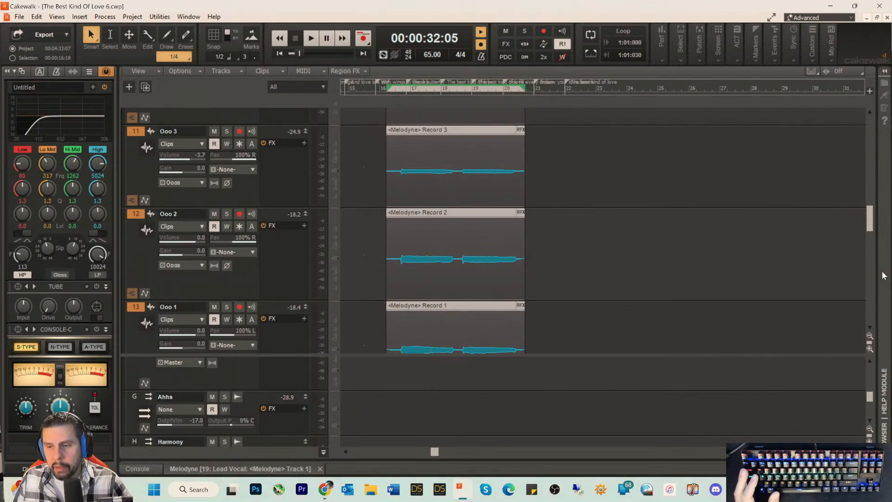
scroll(871, 338, down, 3)
scroll(871, 337, down, 2)
scroll(655, 229, up, 8)
scroll(655, 229, down, 3)
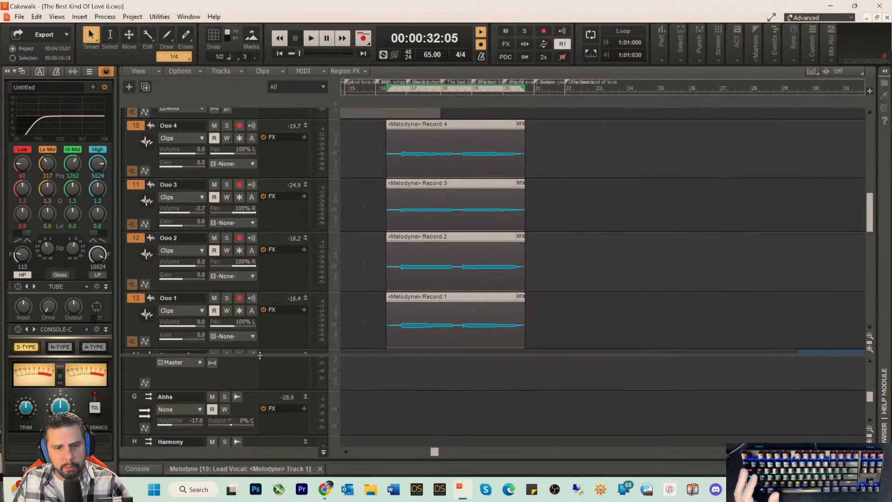
drag(258, 355, 251, 445)
scroll(586, 330, up, 2)
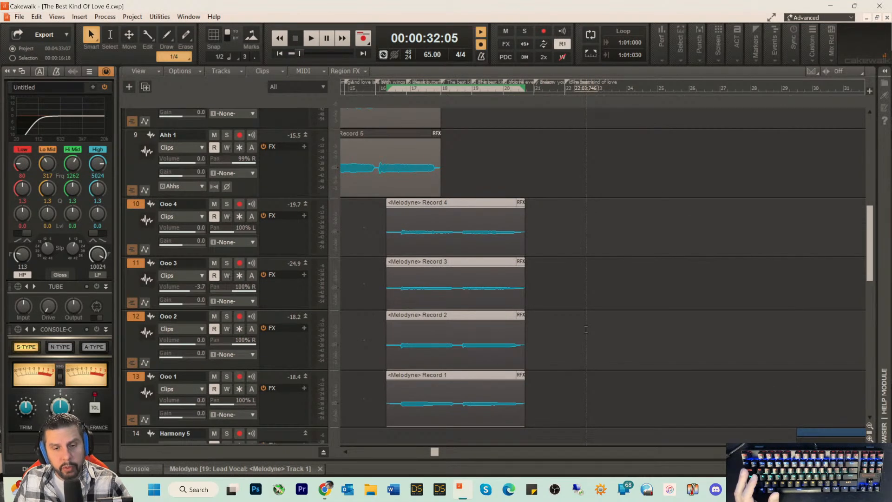
scroll(586, 330, down, 1)
- Move the four copied Ooo clips later in the song to about the middle of bar 37
drag(426, 163, 735, 163)
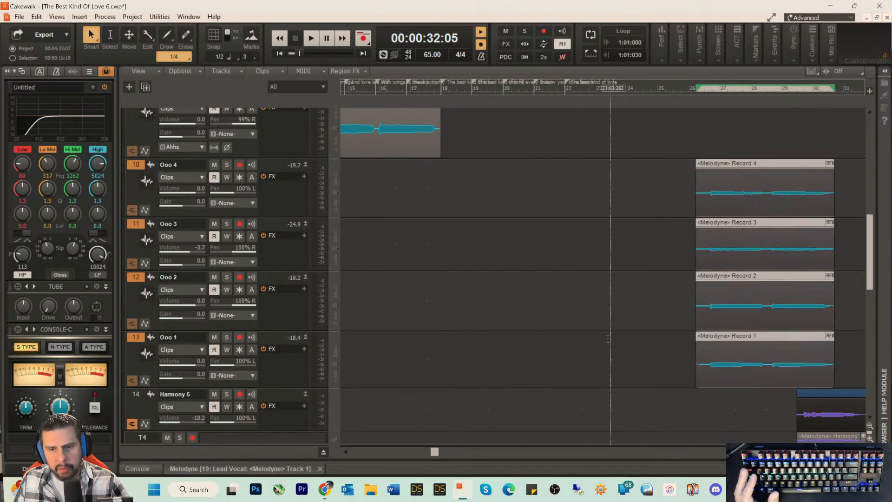
drag(434, 451, 485, 453)
drag(465, 164, 810, 171)
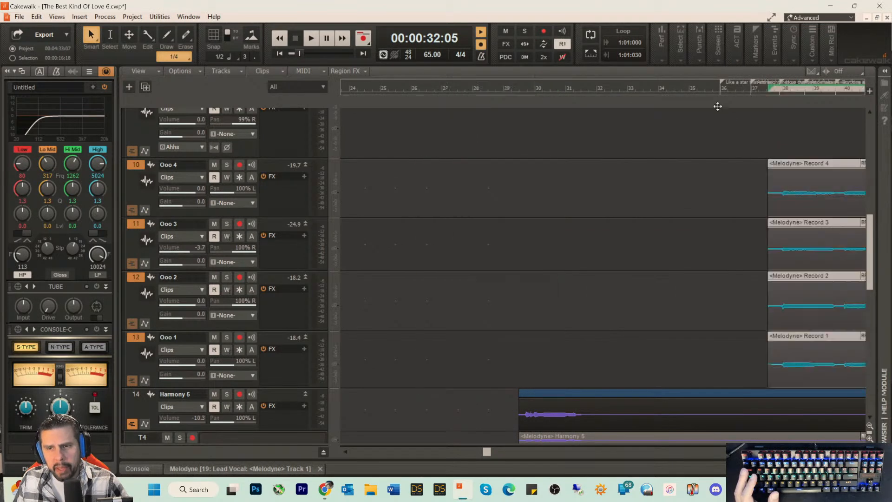
click(706, 87)
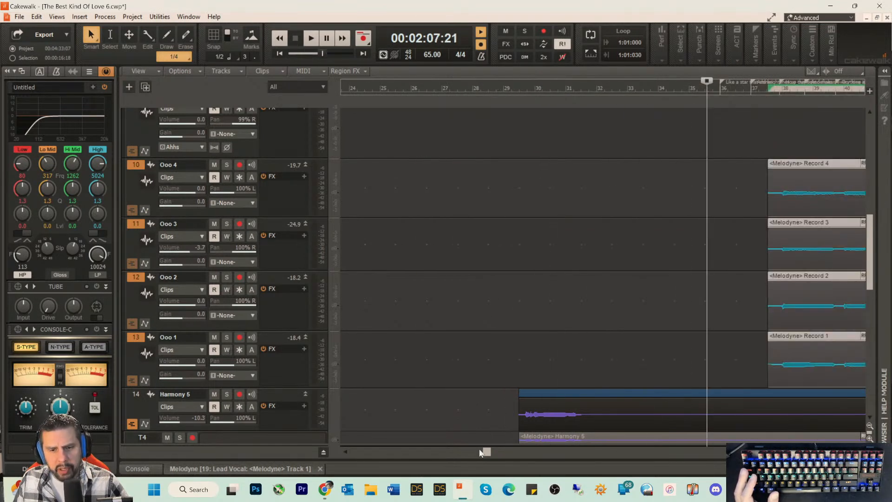
drag(487, 453, 531, 453)
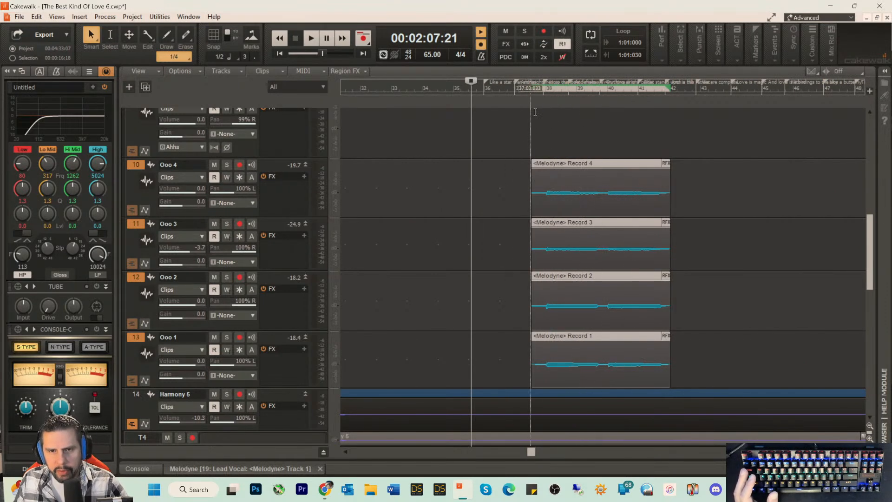
- Try the copied Ooo clips just before bar 38 and play from shortly before them
drag(566, 167, 580, 167)
click(531, 95)
key(space)
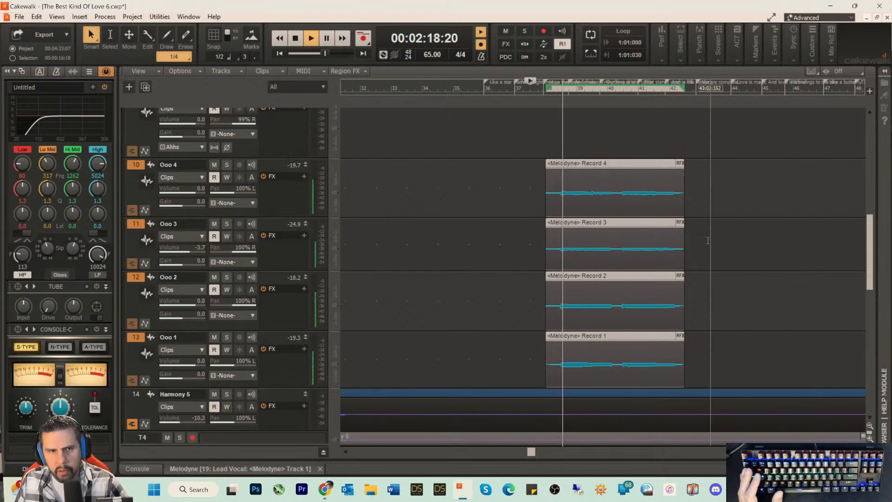
key(space)
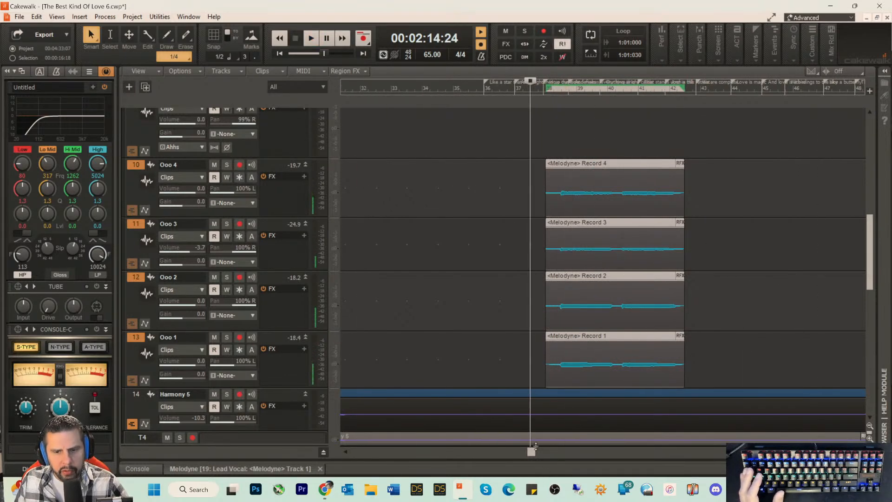
- Check where the original Ooo clips start, move the four copies to mid-bar 39 and play them through
drag(533, 451, 333, 466)
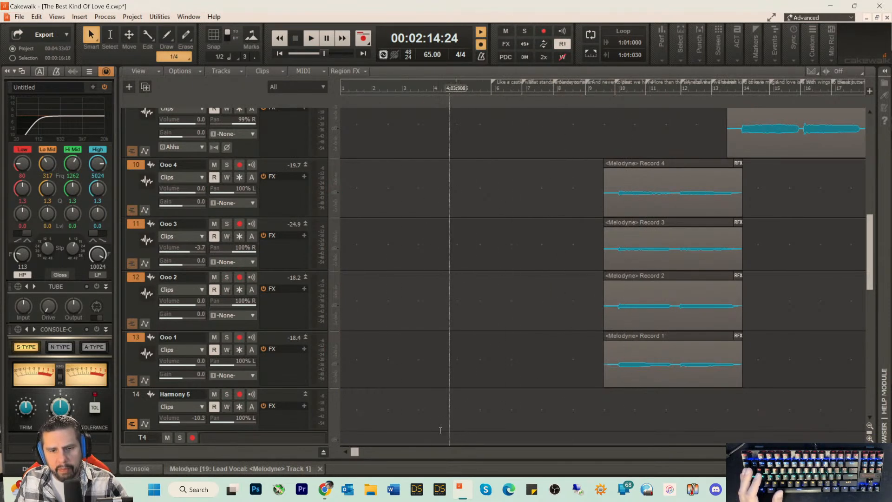
drag(354, 453, 525, 451)
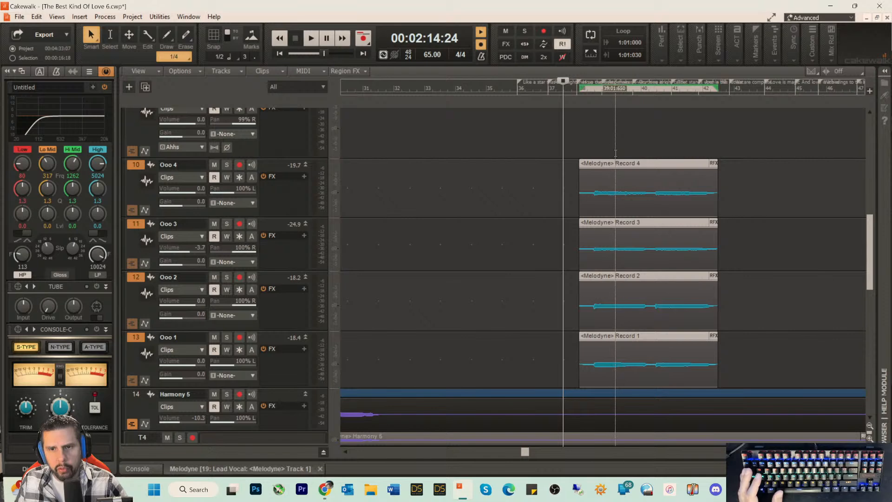
drag(617, 163, 663, 163)
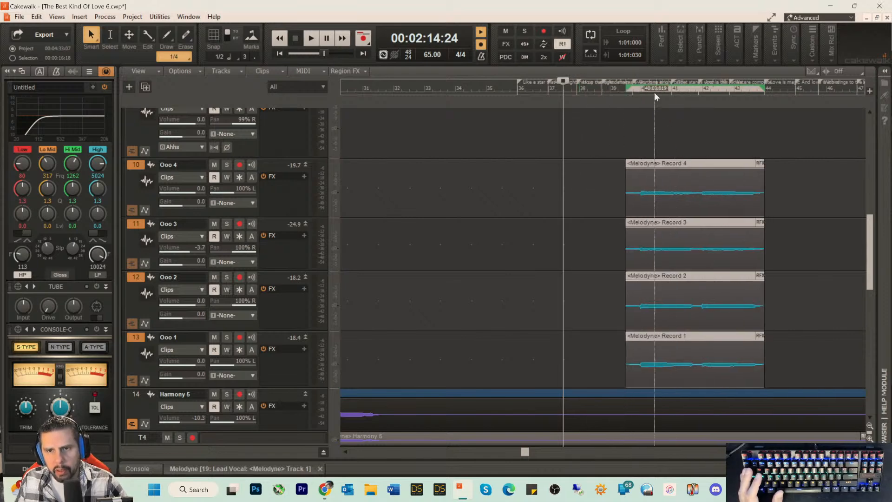
click(626, 90)
key(space)
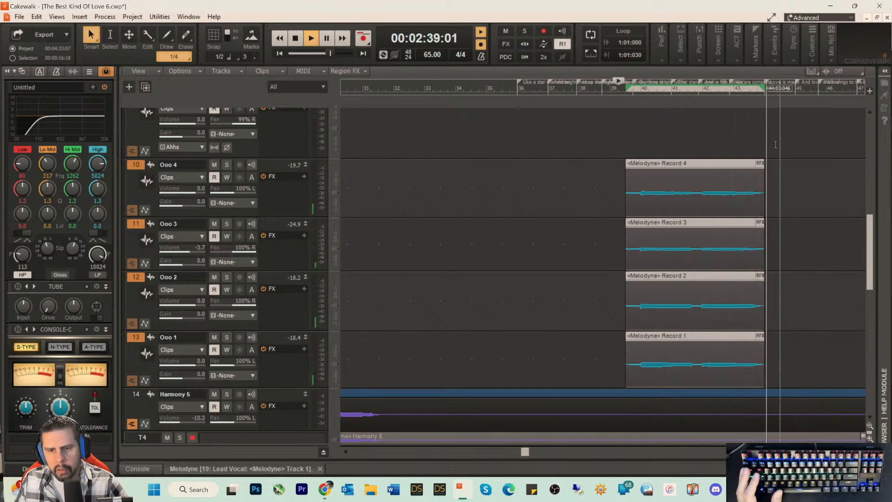
key(space)
- Play from just before the first Ahh clips near the end of bar 13 and look over the five Ahh tracks
drag(523, 456, 388, 462)
click(529, 87)
key(space)
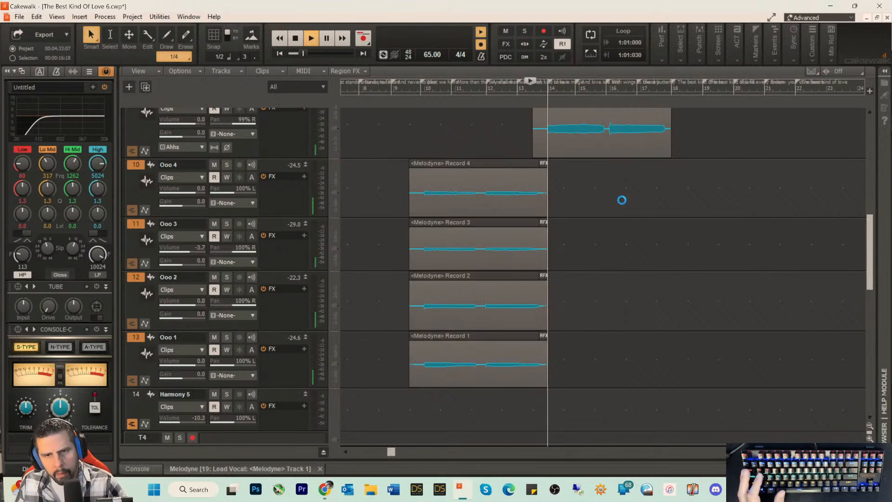
key(space)
scroll(613, 199, up, 5)
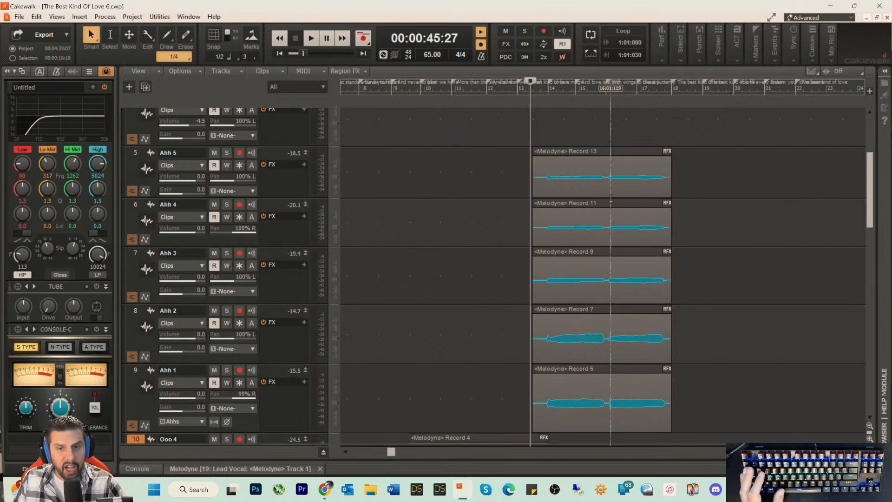
scroll(614, 201, up, 2)
scroll(581, 302, down, 3)
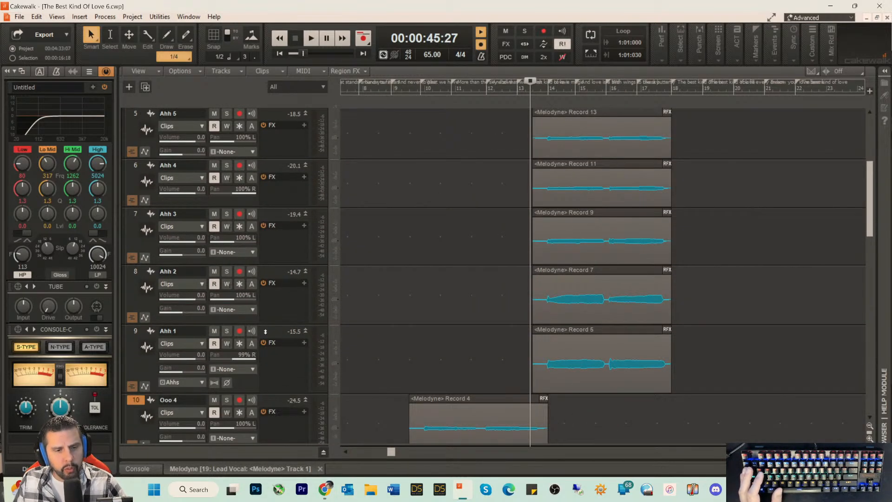
- Return to the Melodyne editor and take the four Ooo tracks out of note editing
click(227, 470)
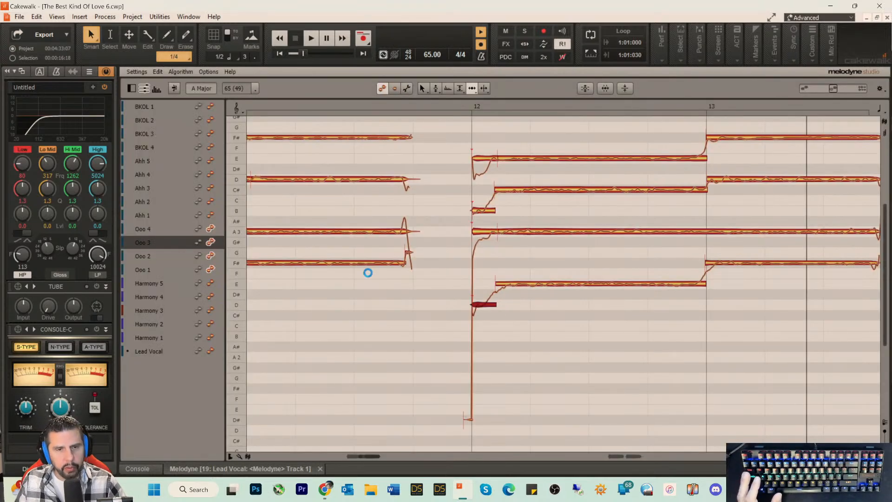
click(210, 269)
click(210, 256)
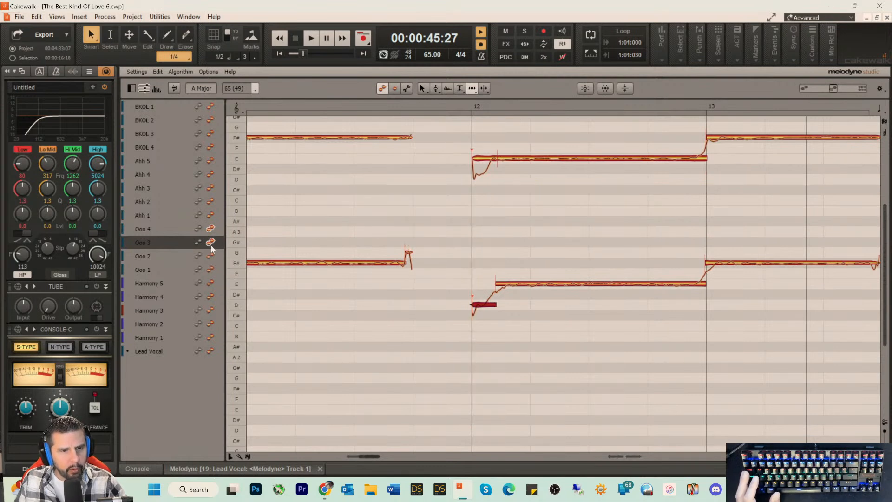
click(210, 243)
click(211, 228)
- Open the notes of Ahh 1 through Ahh 5 together for editing
click(210, 217)
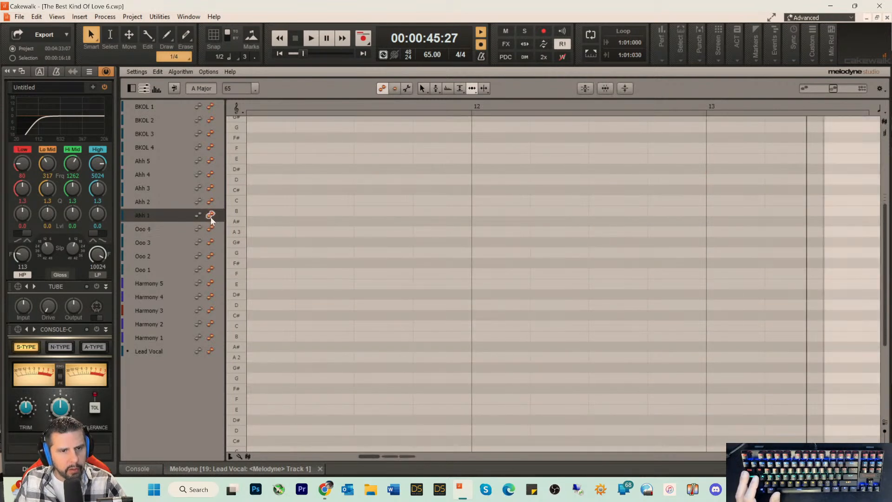
click(210, 201)
click(211, 188)
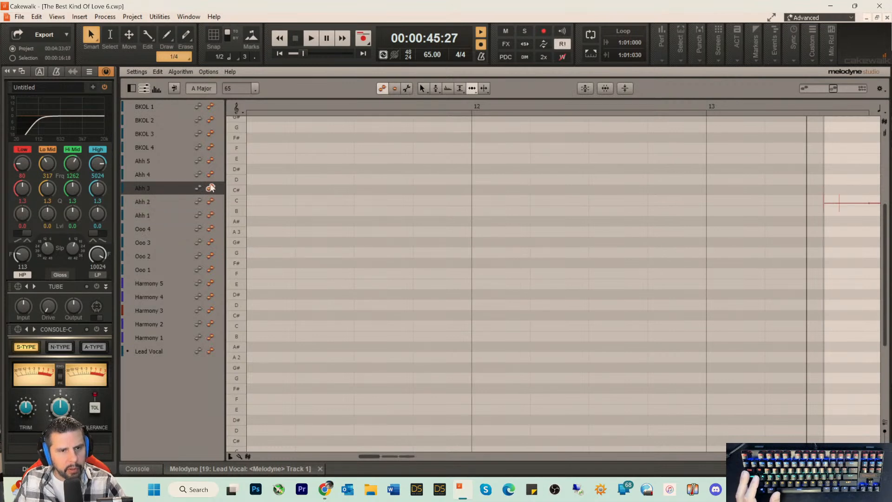
click(211, 175)
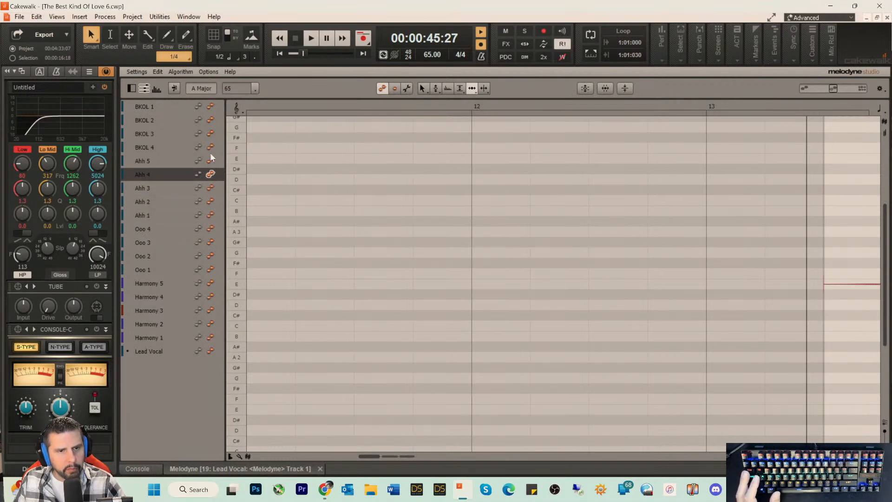
click(210, 160)
click(209, 188)
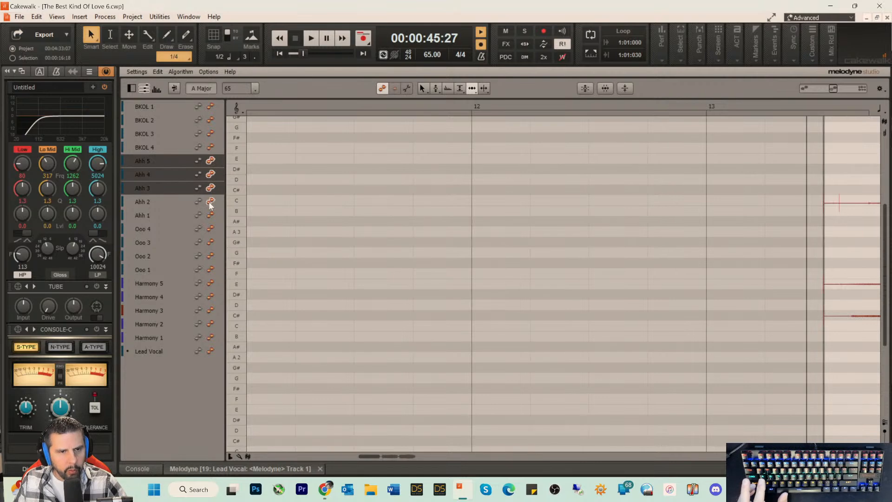
click(210, 201)
click(210, 216)
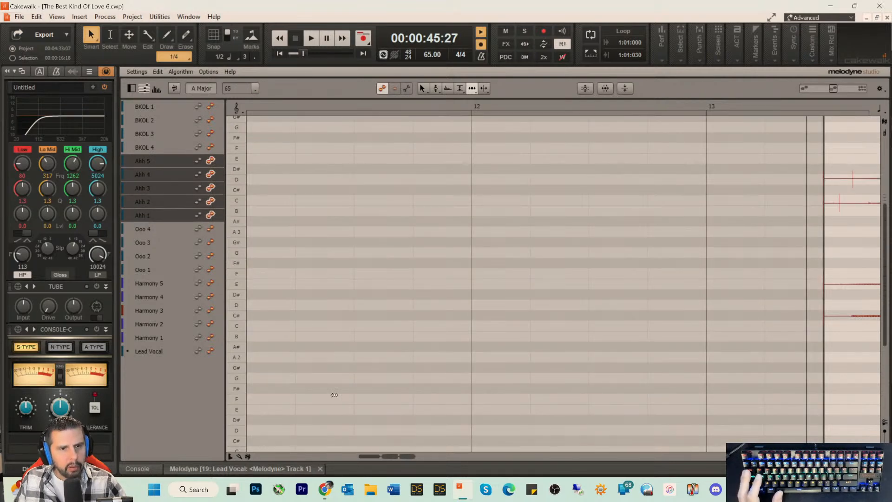
- Delete the stray noise segments of the Ahh parts before bar 14 and in the gap just before bar 16
drag(365, 456, 386, 459)
drag(291, 137, 358, 339)
key(Delete)
drag(274, 161, 307, 251)
key(Delete)
drag(830, 122, 851, 340)
key(Delete)
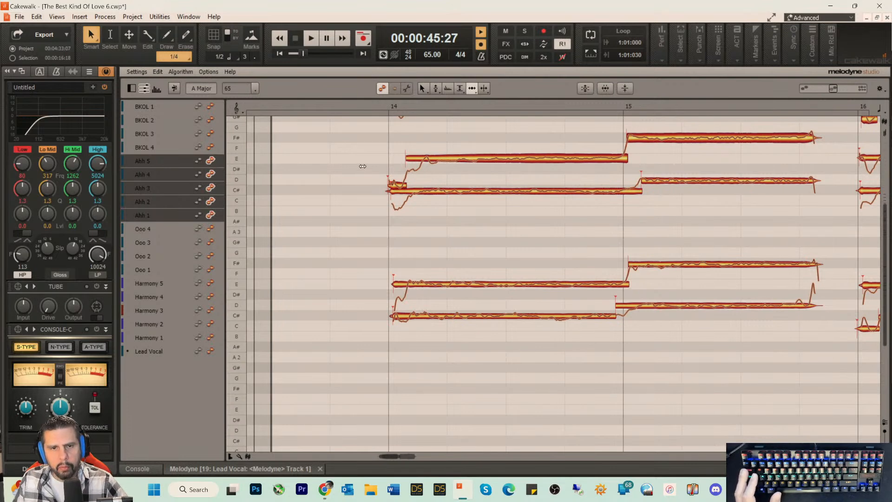
- Move the starts of the F#4, D4 and Ahh 4's F#3 notes earlier so that they begin together at bar 15
scroll(362, 165, up, 1)
scroll(307, 209, up, 1)
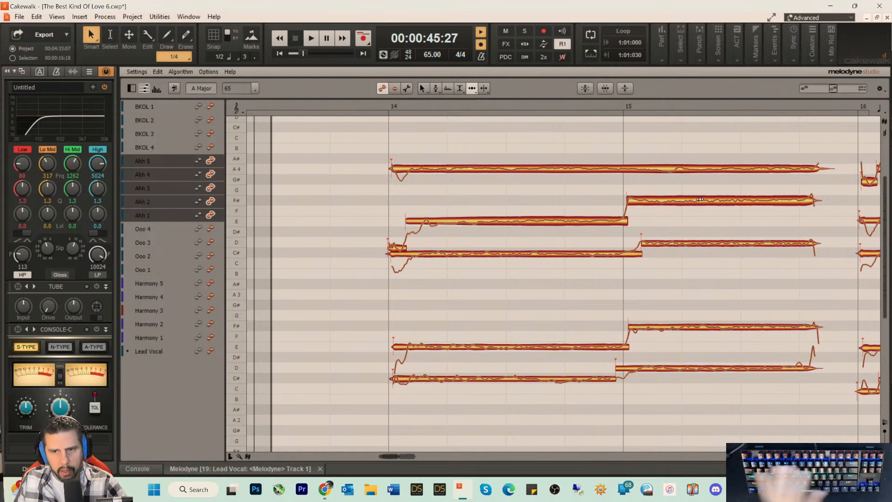
click(634, 200)
drag(634, 199, 631, 200)
click(650, 241)
mouse_move(650, 242)
mouse_down()
mouse_move(625, 244)
mouse_move(634, 247)
mouse_up()
drag(641, 327, 636, 329)
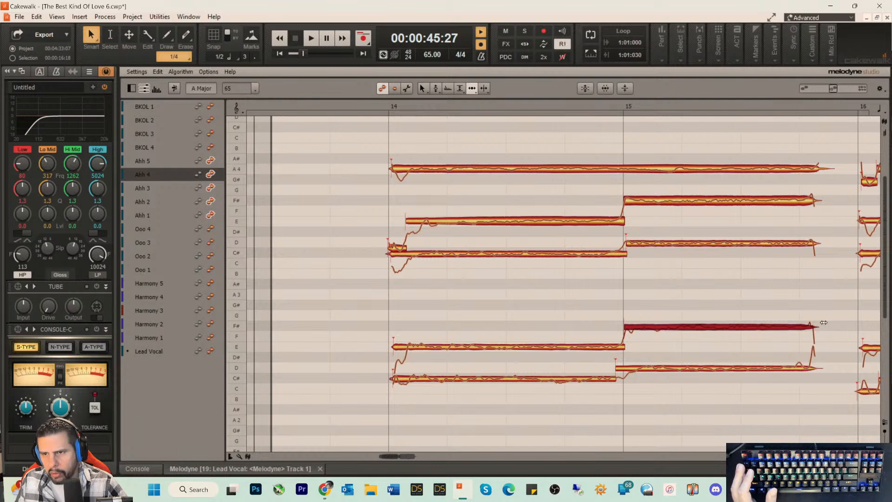
- Shorten the ends of the five Ahh notes in bar 15 so that they finish together ahead of bar 16
drag(828, 168, 807, 171)
click(815, 200)
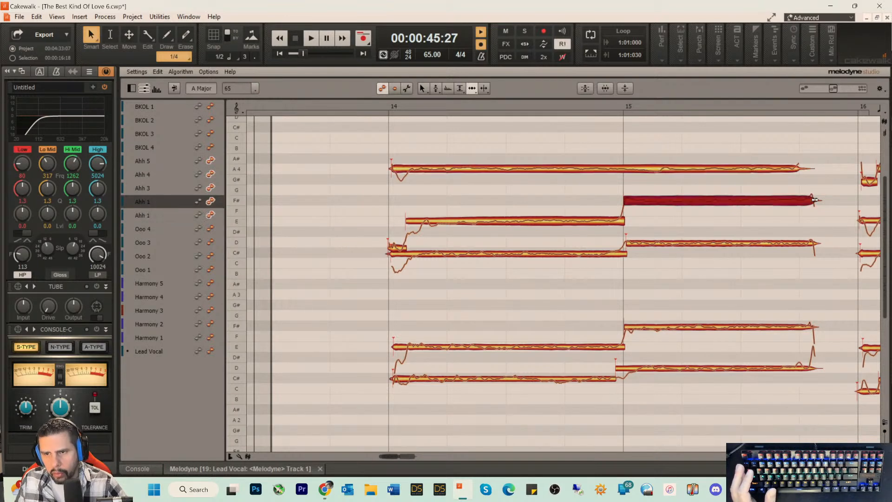
drag(813, 246, 795, 251)
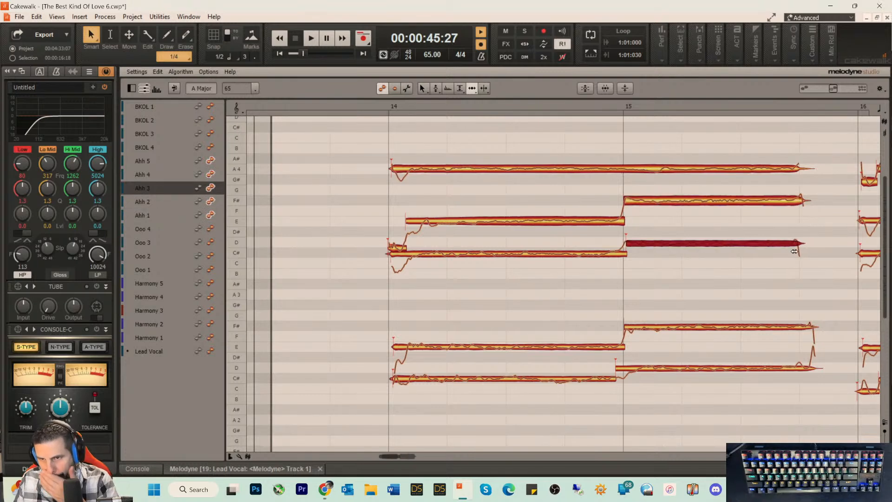
drag(812, 328, 799, 330)
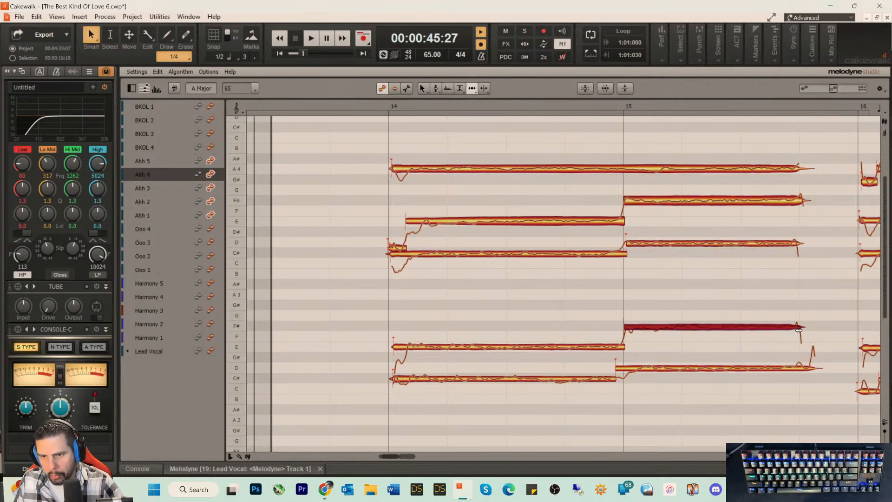
drag(818, 366, 803, 371)
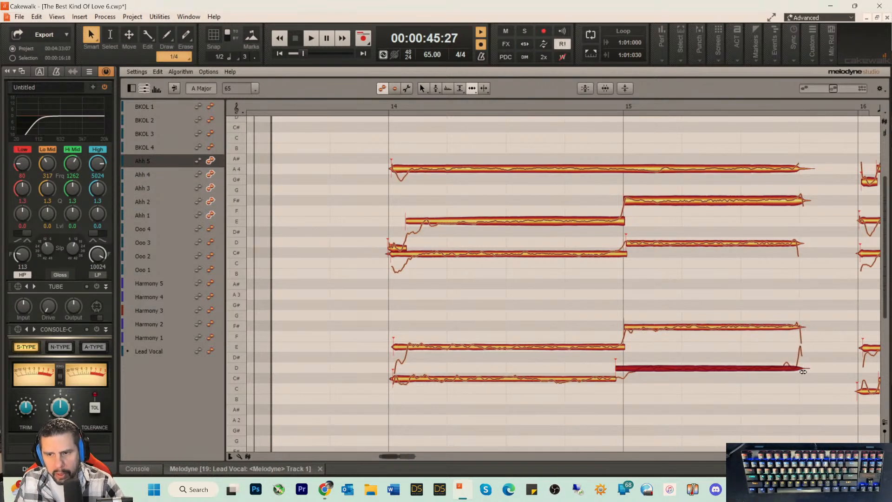
- Align the starts of Ahh 4's E3, Ahh 5's C#3, Ahh 2's short first segment and Ahh 1's A4 with bar 14
click(464, 342)
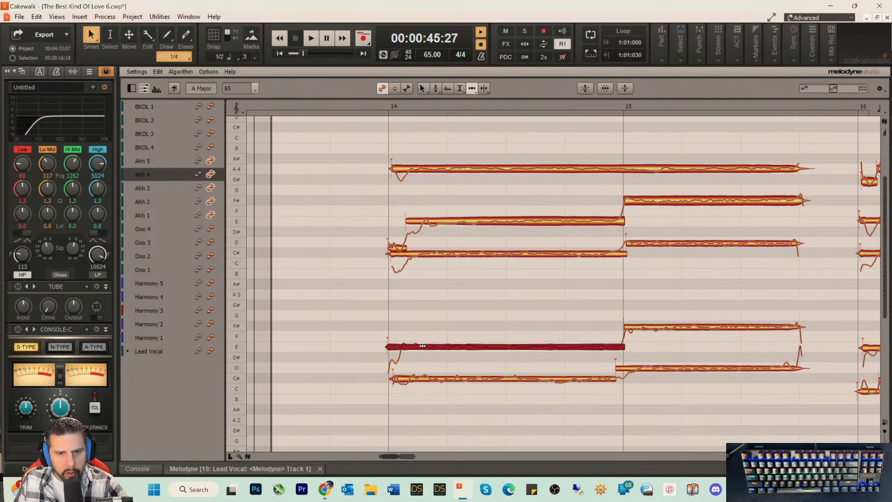
click(400, 378)
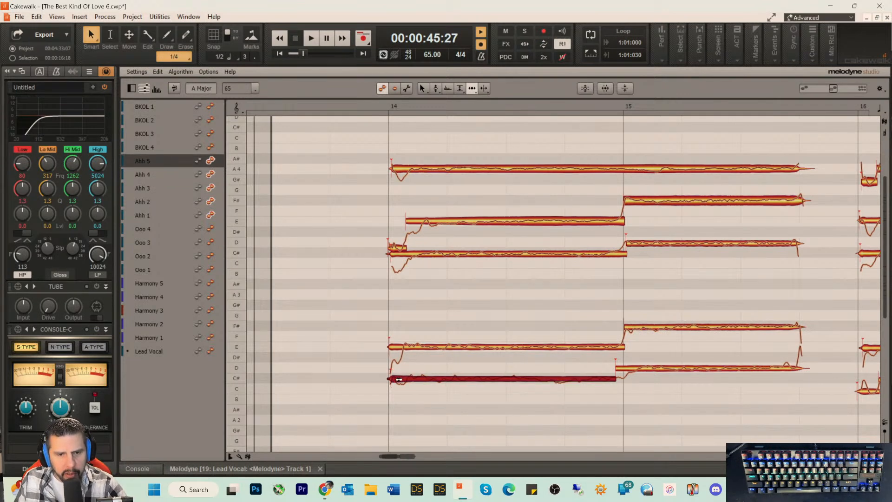
click(398, 247)
click(400, 167)
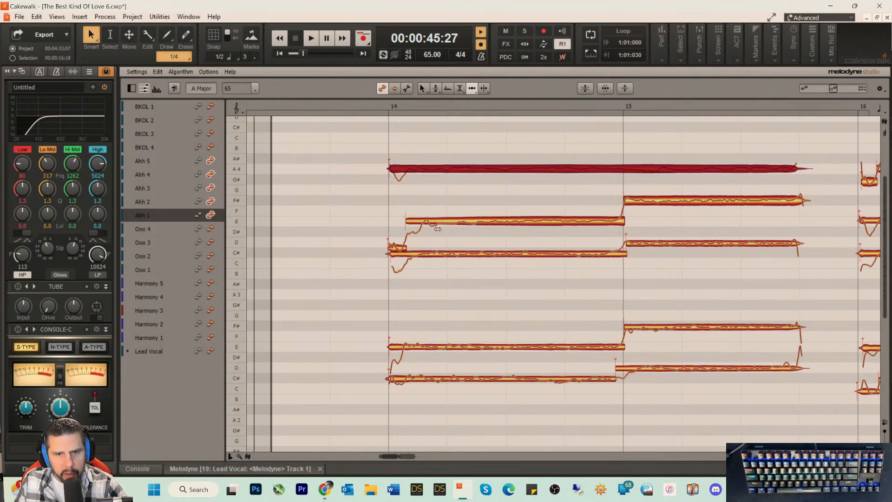
- Separate the scooped onsets at bar 14 from Ahh 3's C#4, Ahh 4's E3 and Ahh 5's C#3 notes
right_click(424, 256)
click(424, 274)
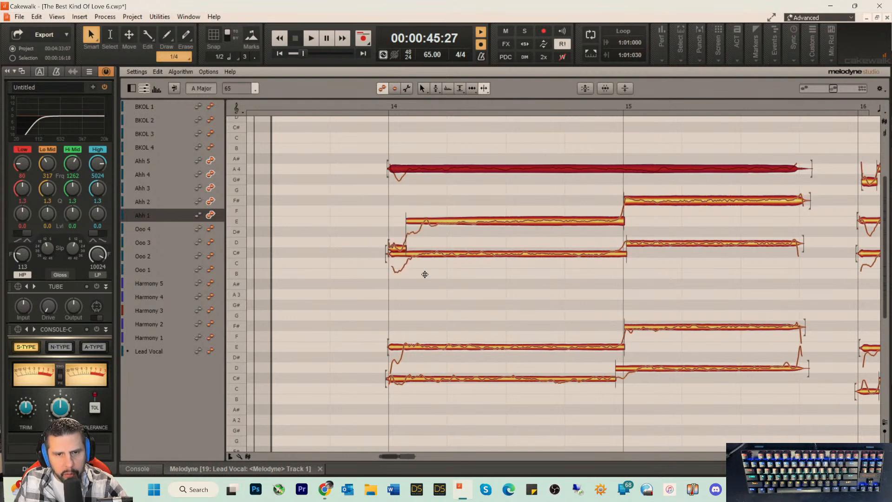
click(408, 255)
double_click(409, 256)
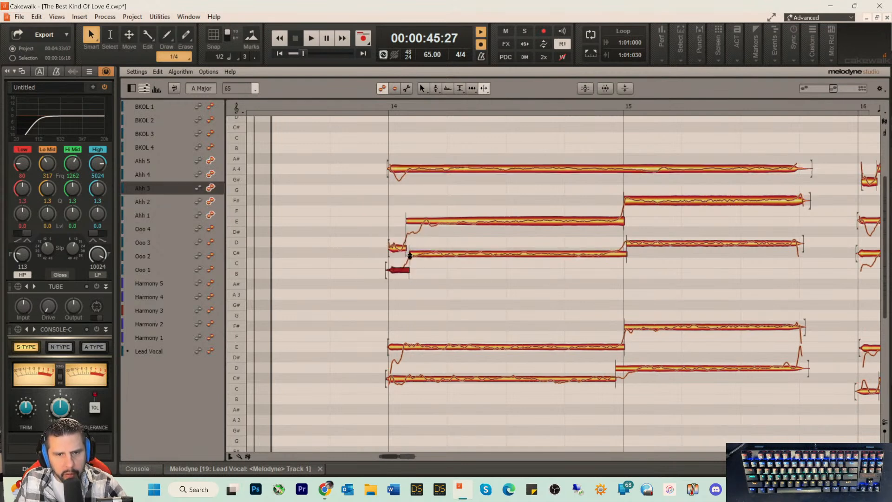
double_click(404, 346)
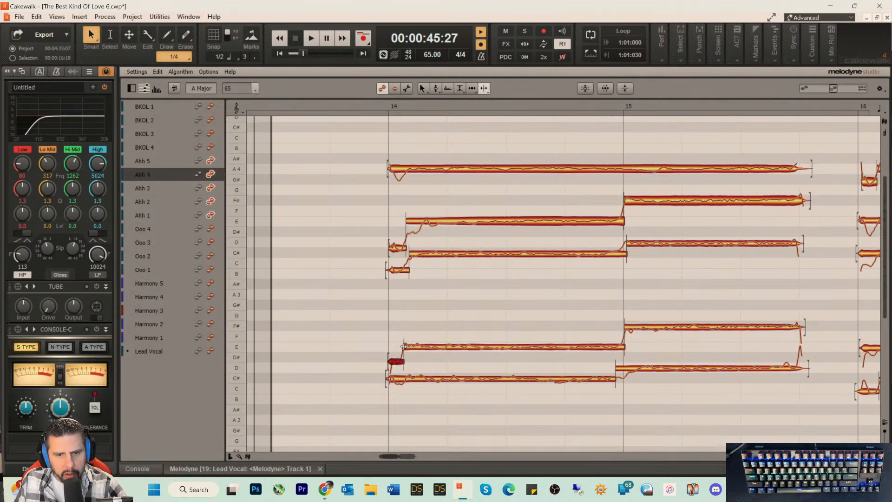
click(404, 380)
double_click(404, 380)
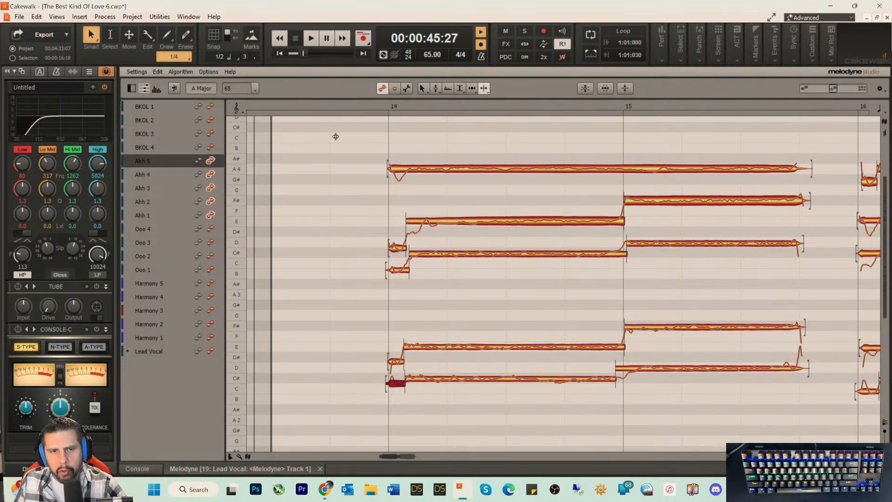
- Select all the Ahh notes and snap their pitch centers to the nearest semitones
drag(335, 123, 890, 417)
right_click(638, 166)
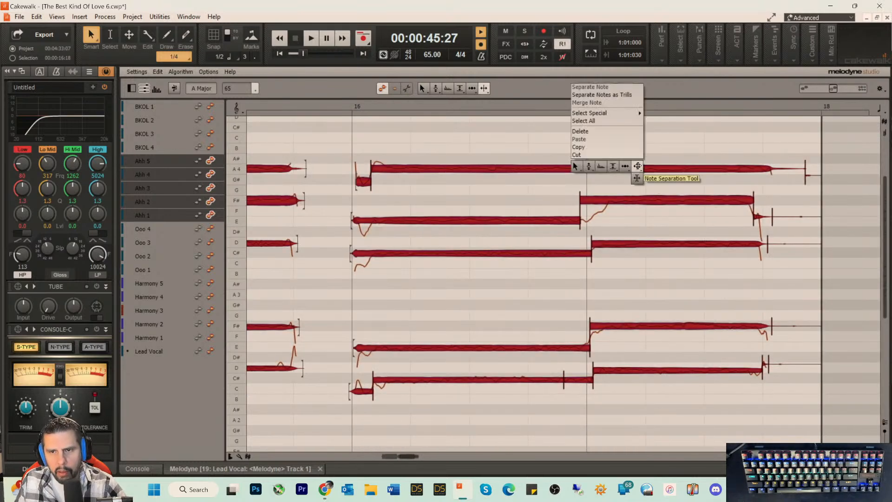
click(628, 171)
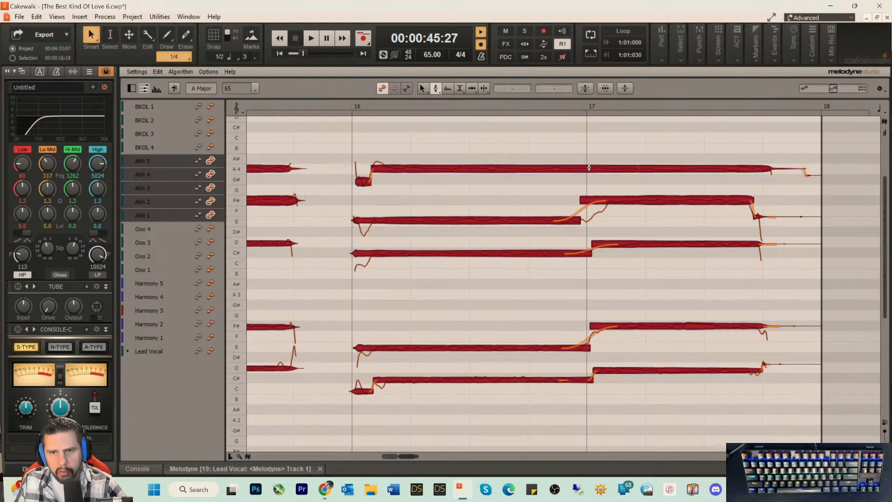
double_click(565, 170)
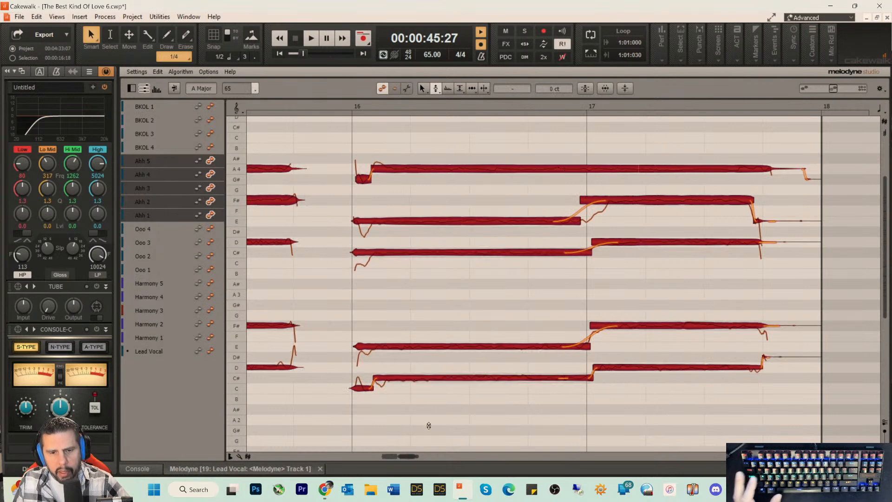
drag(403, 456, 386, 457)
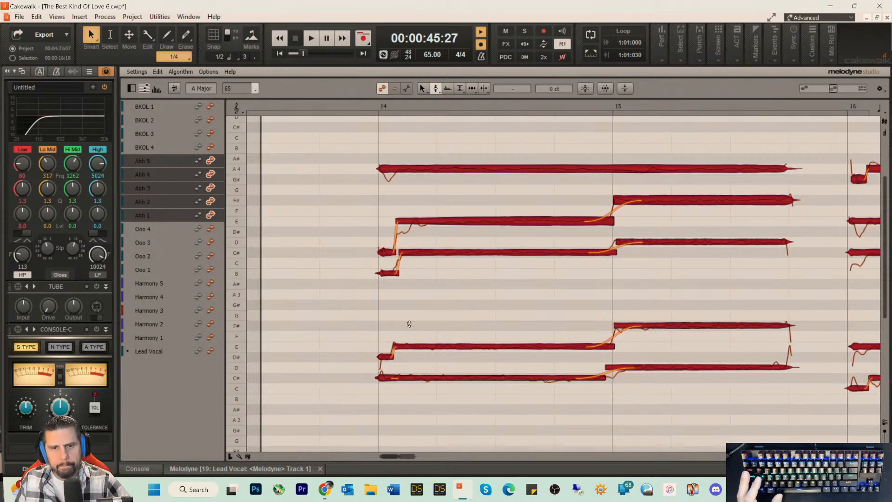
- Adjust the timing of the short onset segments of Ahh 3 and Ahh 2 at bar 14 with the Time tool
click(356, 288)
right_click(369, 287)
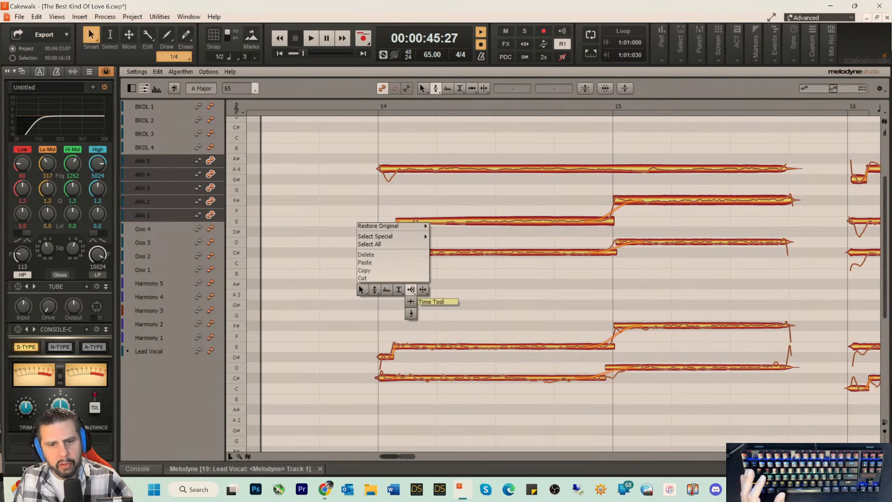
click(411, 290)
click(389, 273)
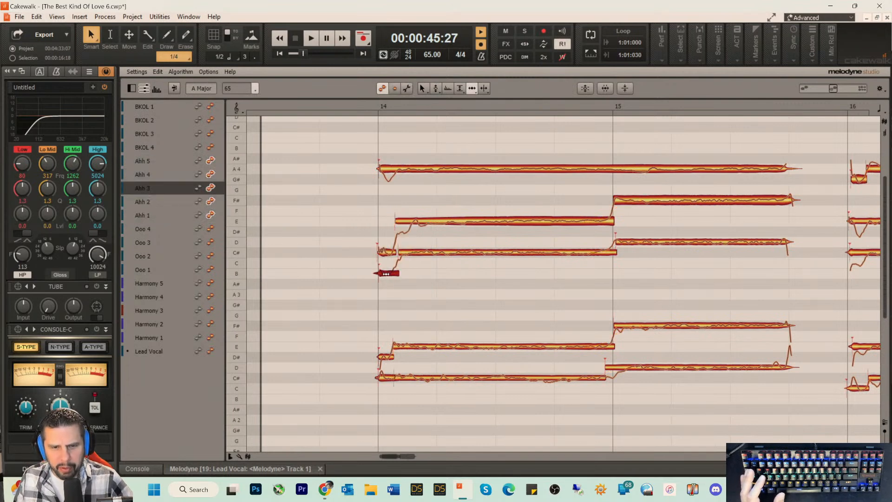
click(384, 253)
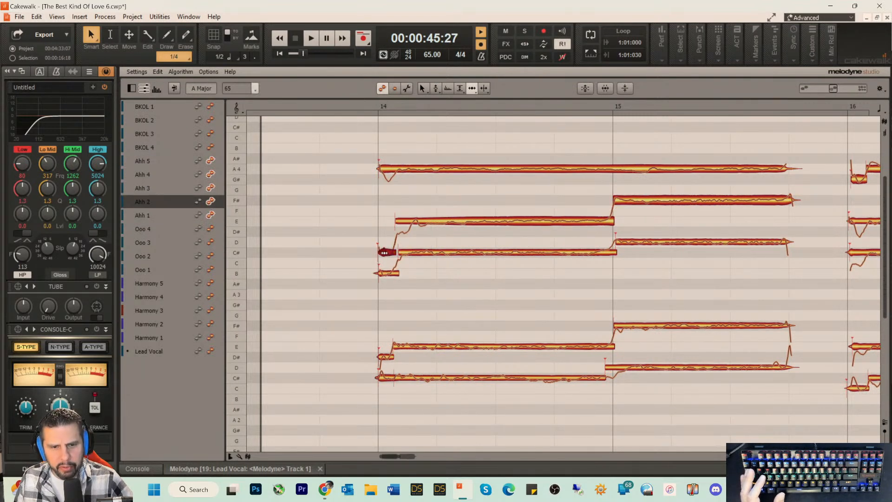
- Separate the scooped start of Ahh 2's E4 note in bar 14 and raise that segment's pitch to E4
right_click(411, 221)
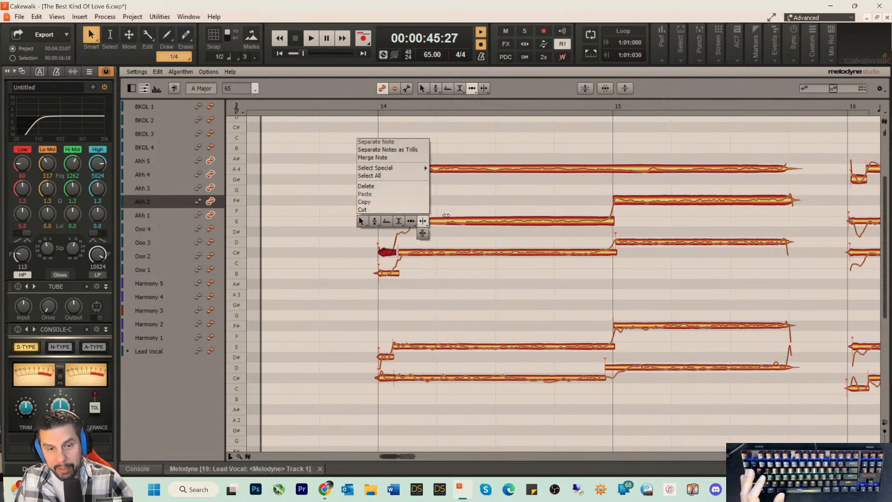
click(427, 221)
double_click(412, 221)
right_click(395, 282)
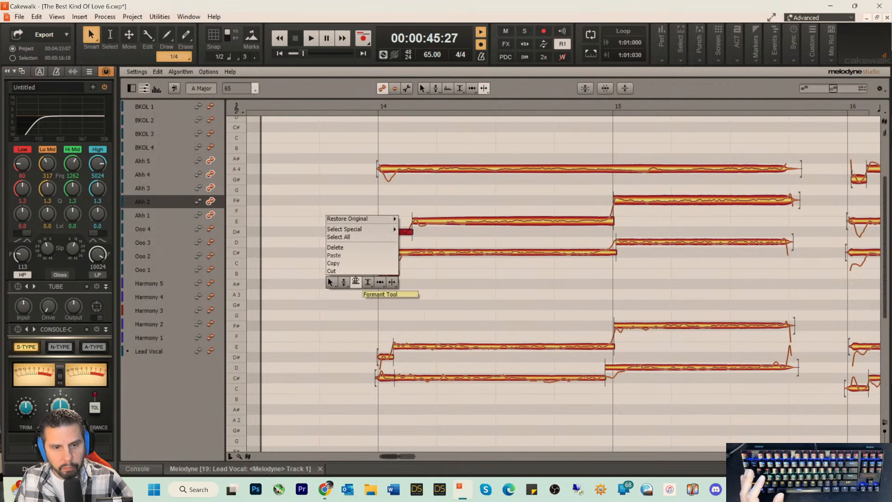
click(343, 282)
drag(408, 231, 407, 220)
- Reduce the pitch drift of Ahh 2's long E4 note in bar 14 to 3%
right_click(426, 223)
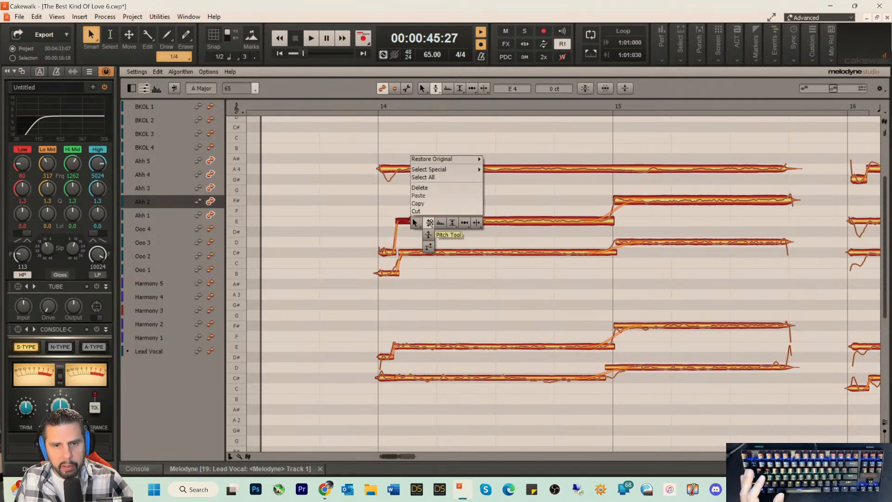
click(442, 230)
drag(447, 220, 431, 268)
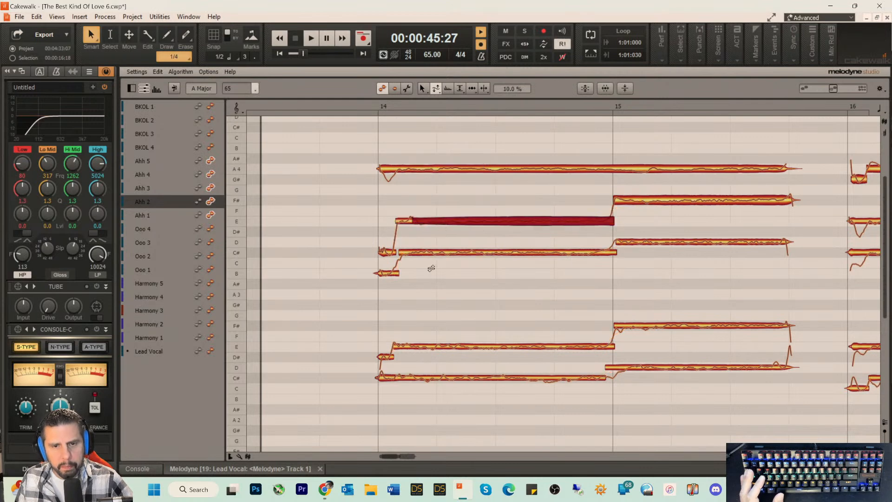
- Separate the scooped onset at bar 14 from Ahh 1's long A4 note
right_click(395, 157)
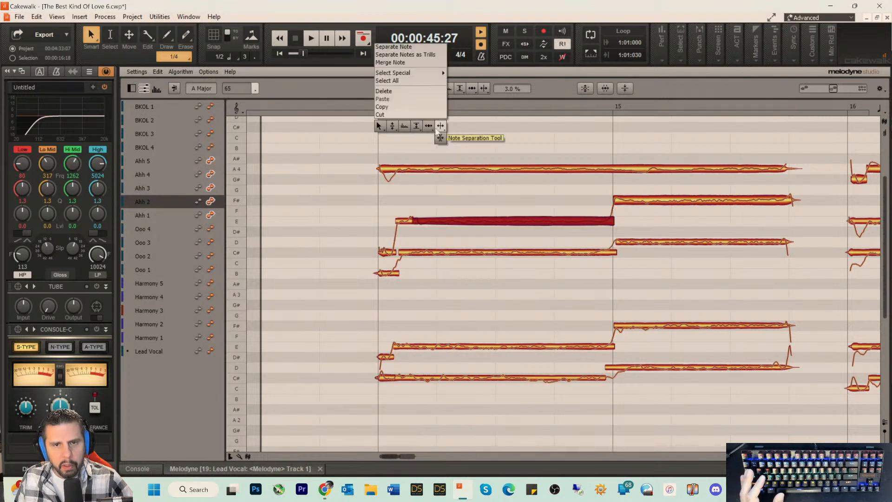
click(440, 128)
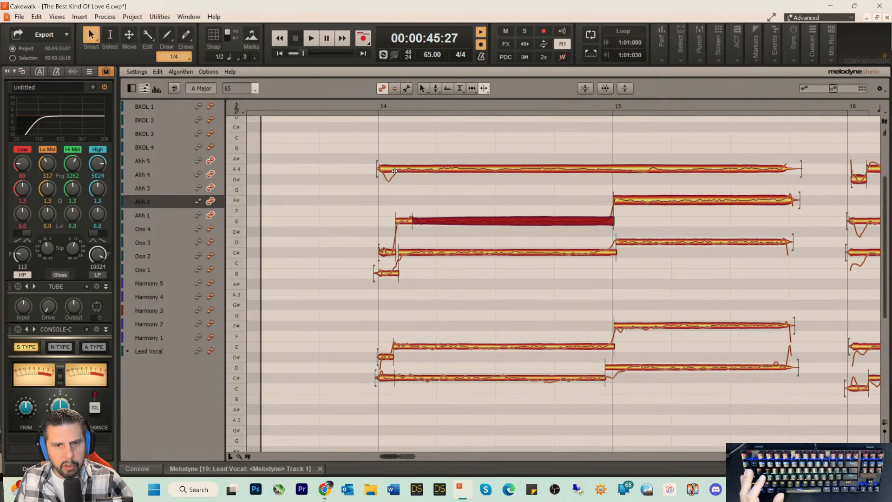
click(394, 171)
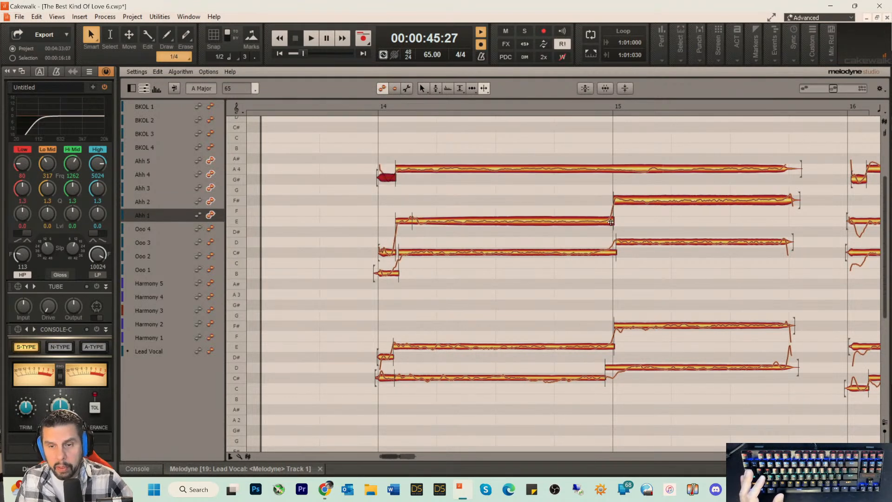
- Set the pitch drift of the long bar-14 notes to 0% on Ahh 5, 19% on Ahh 3 and -21% on Ahh 1
right_click(453, 366)
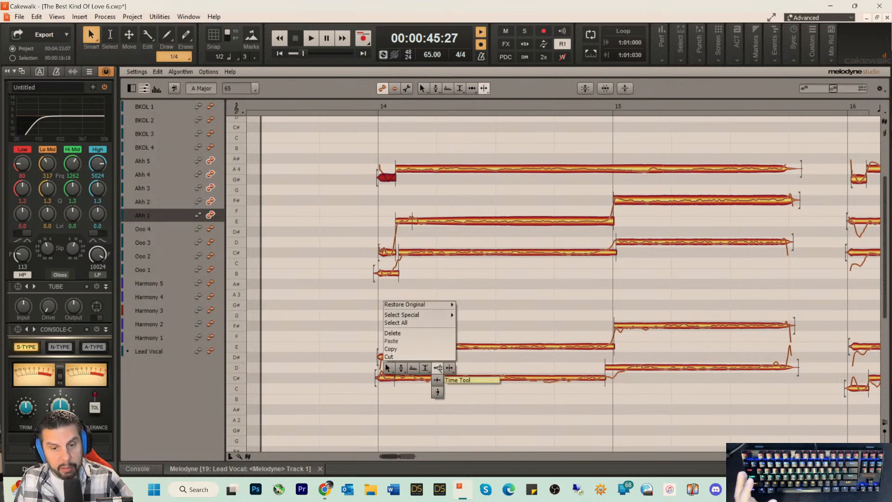
click(411, 368)
click(416, 380)
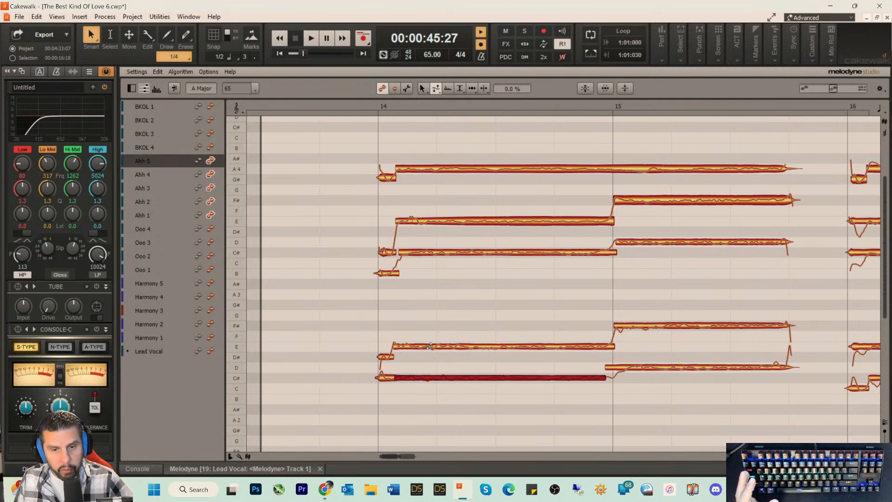
click(431, 251)
drag(430, 251, 420, 292)
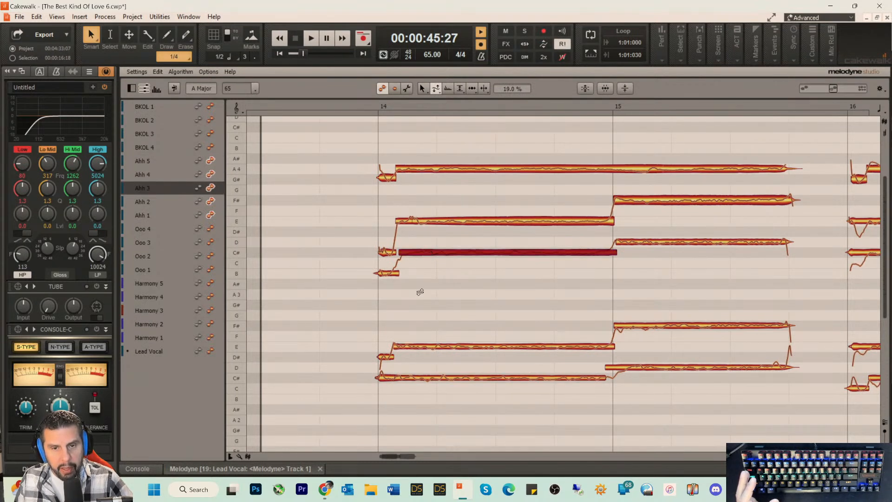
click(450, 170)
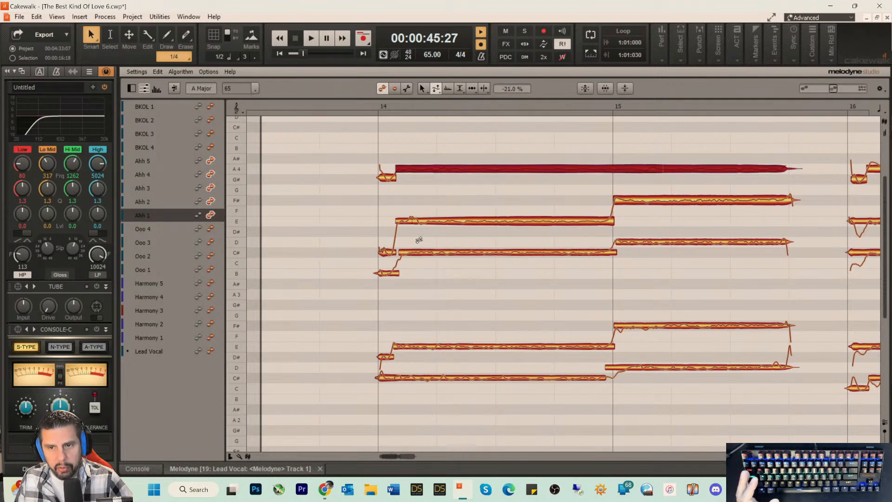
- Reduce the pitch drift of the bar-15 notes of Ahh 2 through Ahh 5, using 3% for Ahh 2's F#4 and 80% for Ahh 5's D3
click(648, 200)
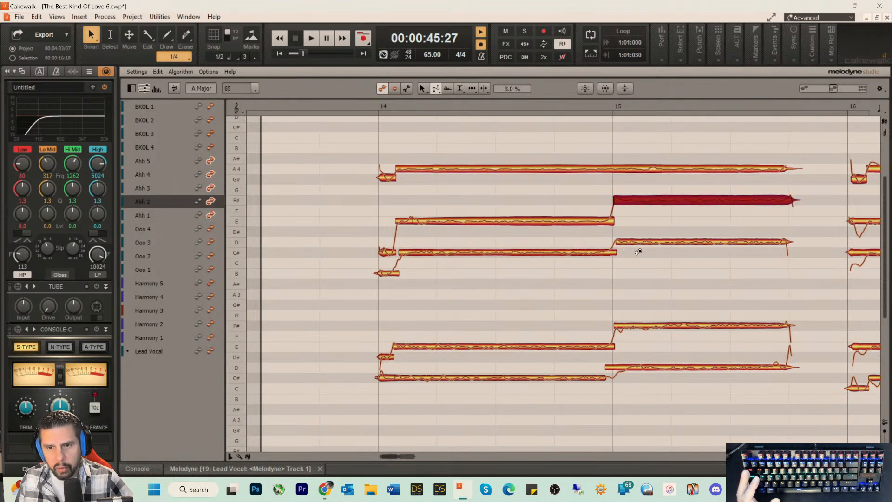
click(643, 245)
click(641, 326)
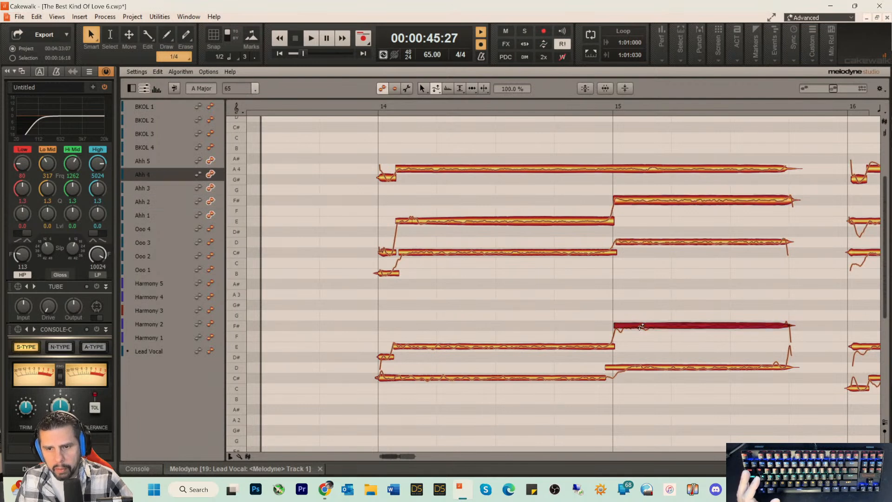
click(633, 375)
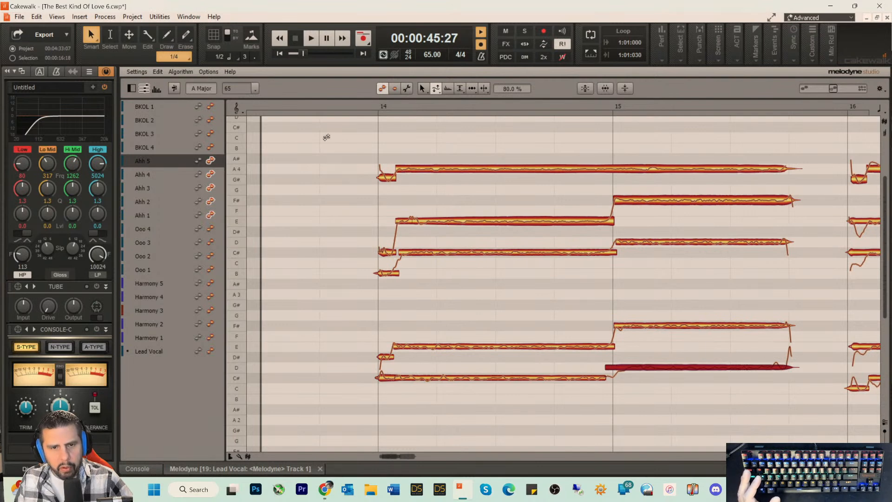
- Play the Ahh parts from just before bar 14 to check the corrections, and stop playback
click(342, 105)
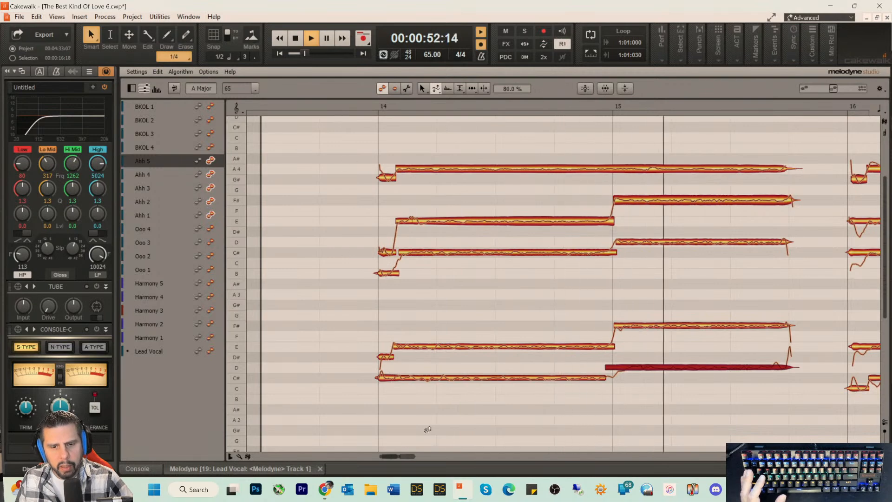
drag(394, 456, 405, 456)
key(space)
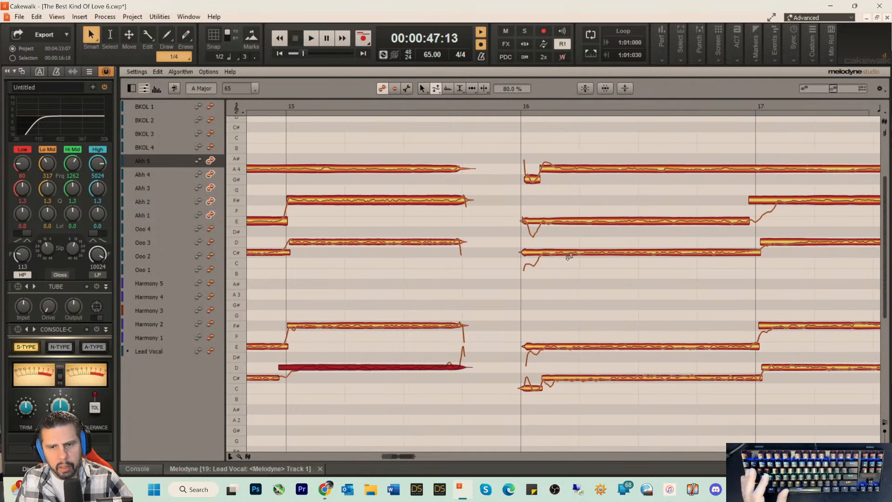
- Separate the scooped onsets at bar 16 from the long notes of Ahh 2, Ahh 3 and Ahh 4
right_click(569, 257)
click(627, 197)
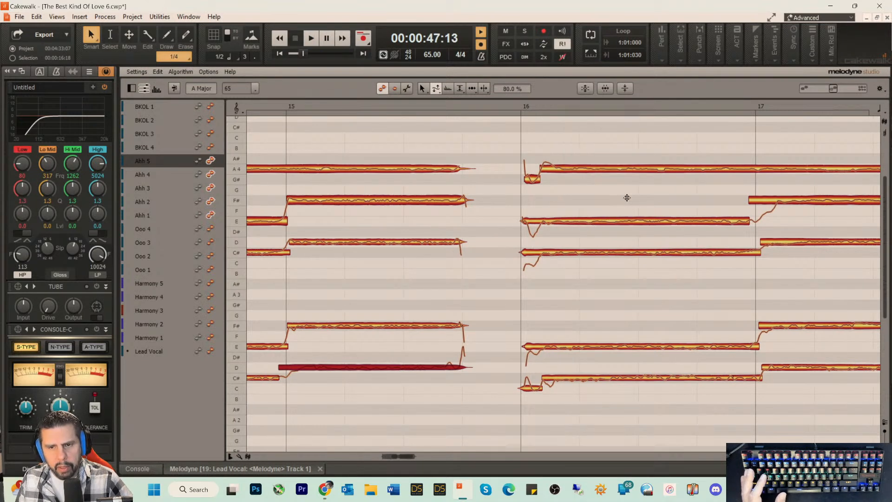
double_click(540, 222)
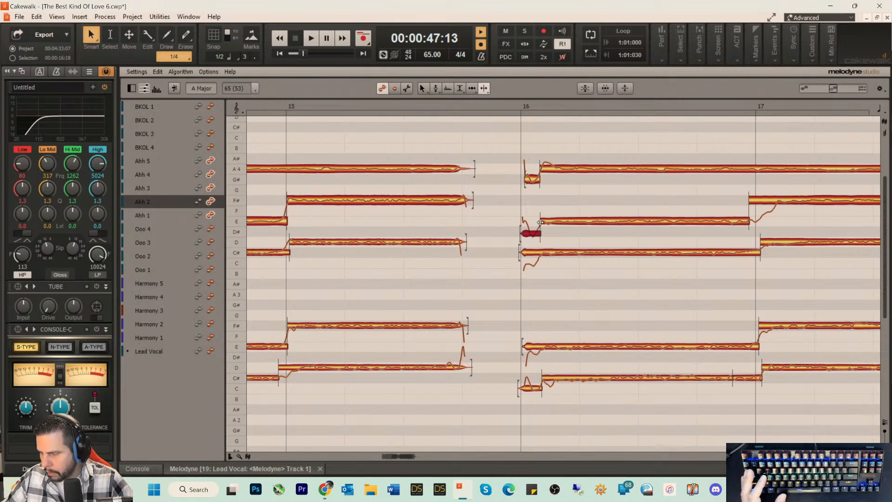
double_click(541, 253)
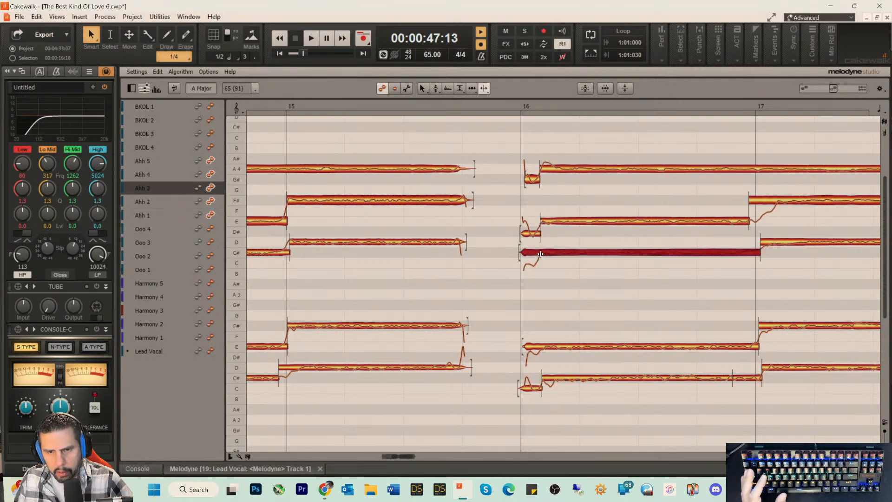
double_click(542, 346)
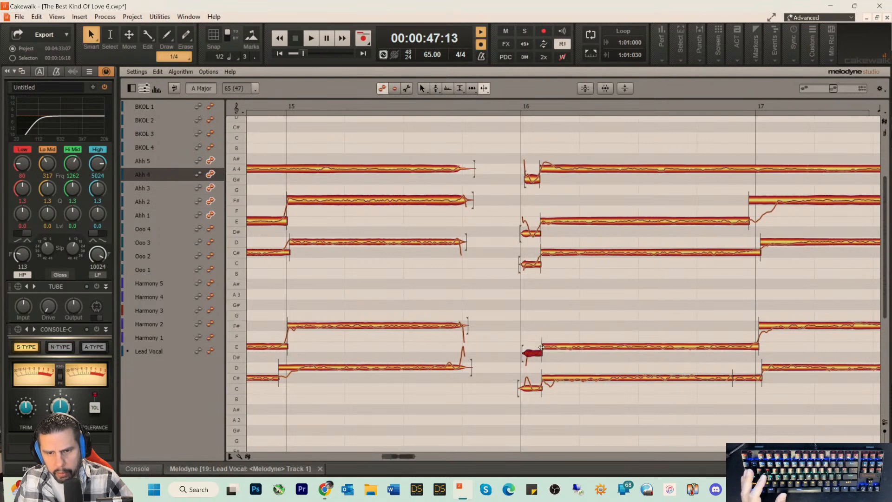
- Align the starts of the short bar-16 onset notes of Ahh 1 through Ahh 4 with the bar line
right_click(526, 203)
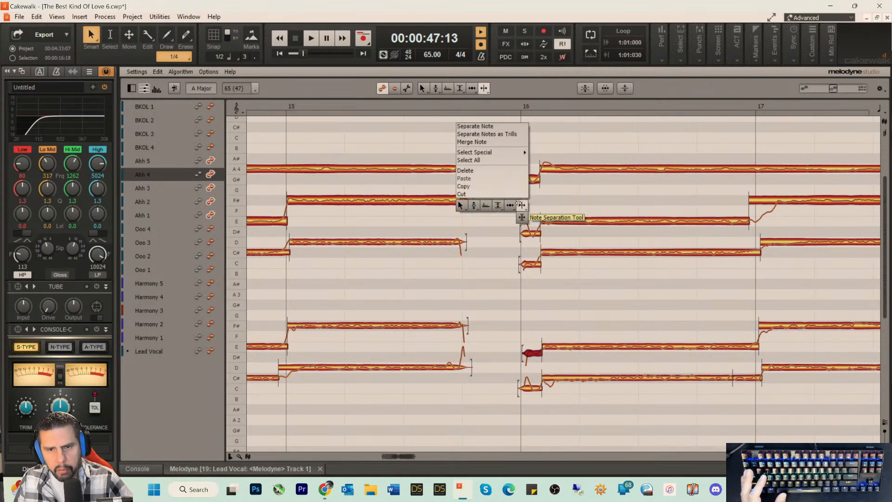
click(521, 204)
click(528, 230)
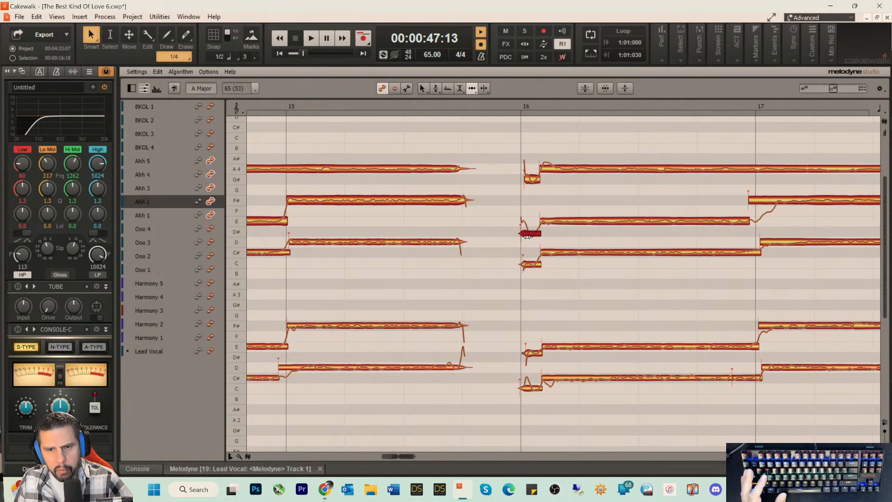
click(532, 180)
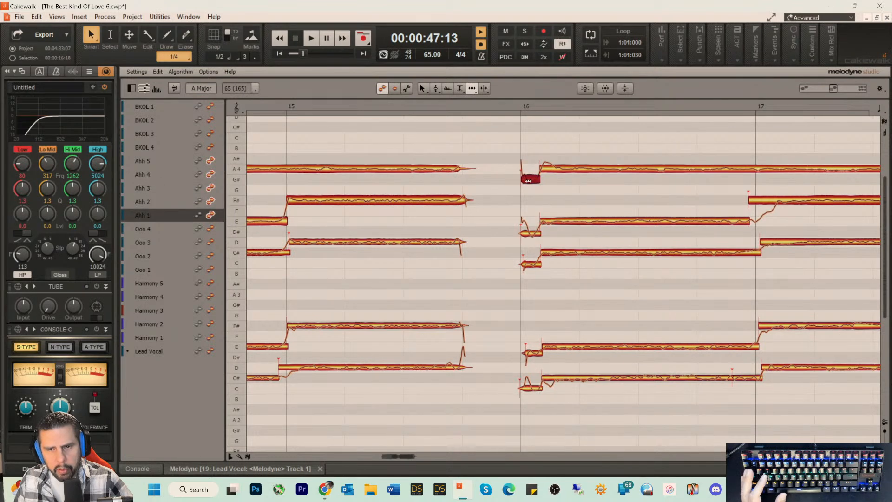
click(526, 264)
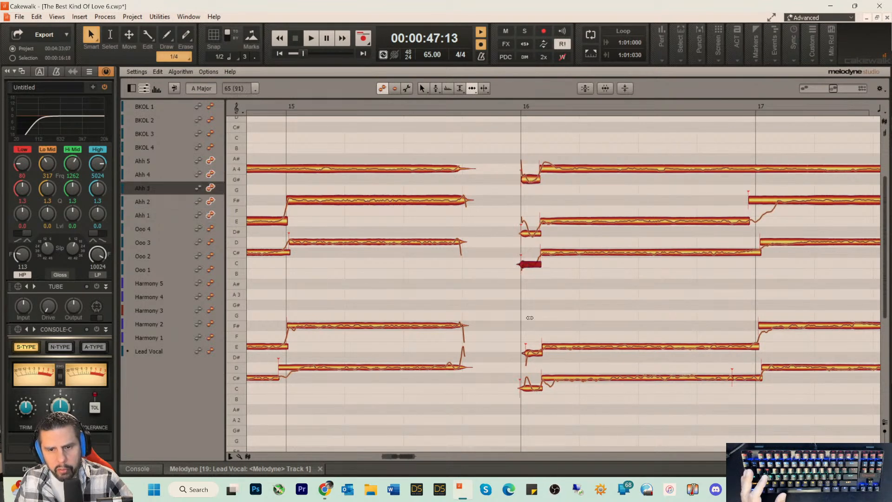
click(532, 354)
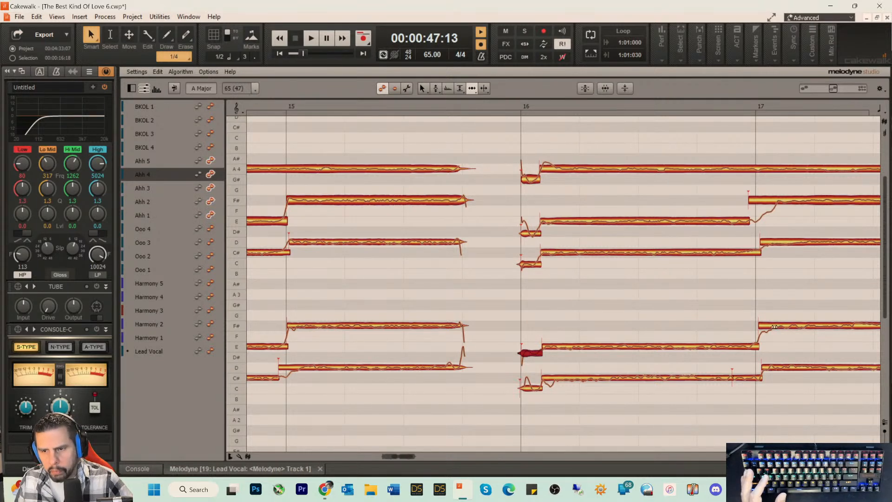
- Move Ahh 2's E4–F#4 separation onto the pitch transition and align the Ahh 2 through Ahh 5 note changes with the bar-17 line
drag(774, 327, 772, 328)
click(772, 241)
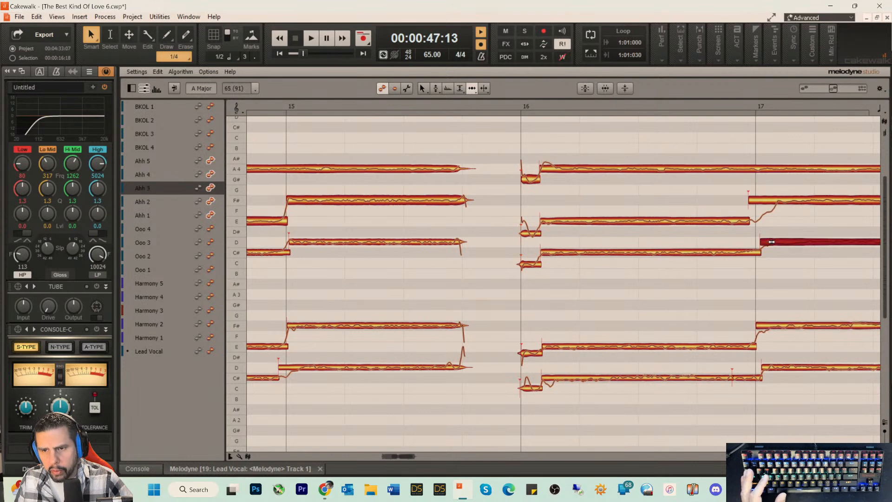
right_click(791, 205)
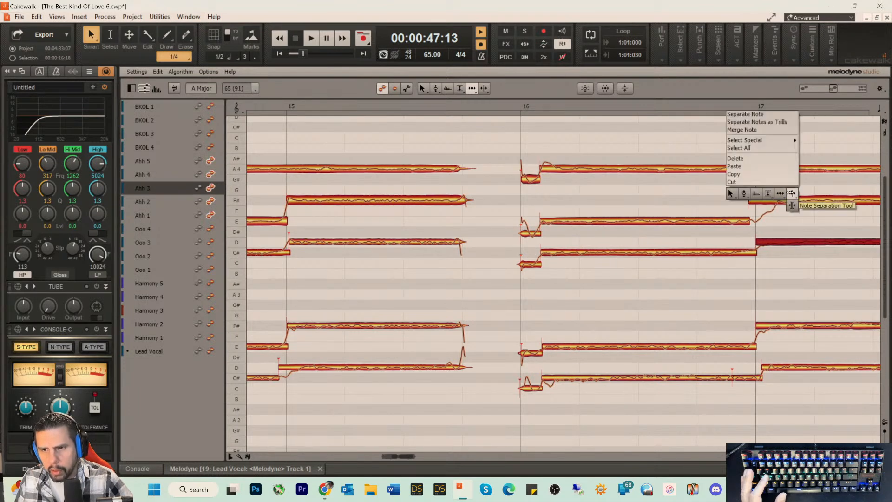
click(791, 205)
drag(750, 209, 764, 212)
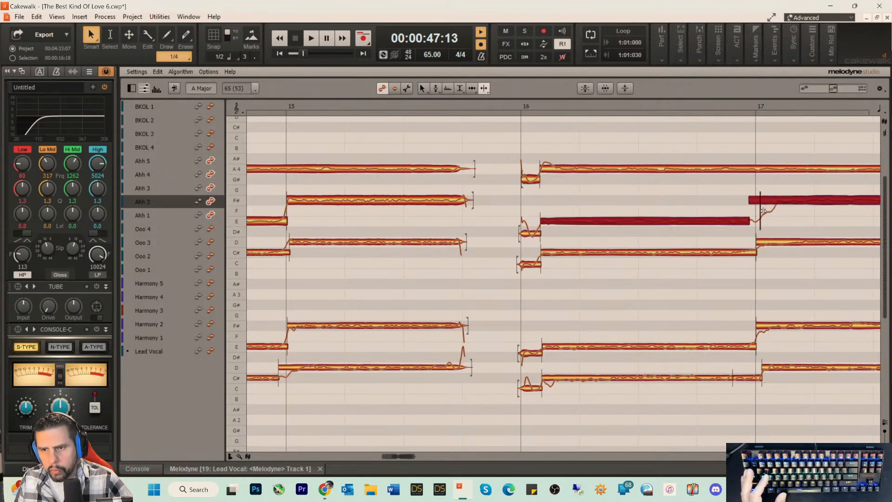
right_click(768, 226)
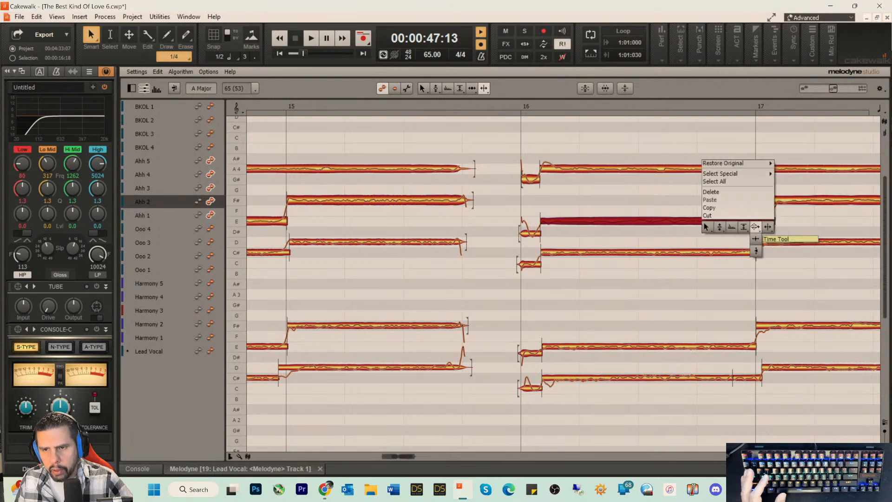
click(755, 227)
click(770, 204)
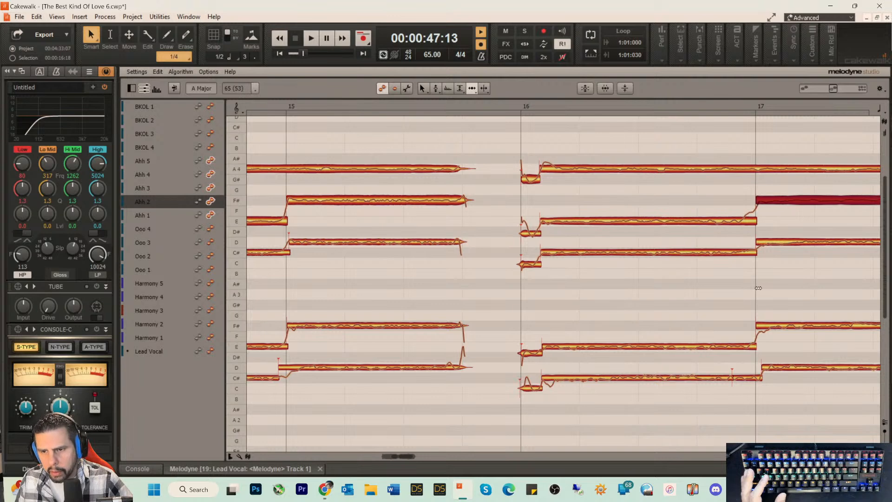
drag(770, 366, 728, 378)
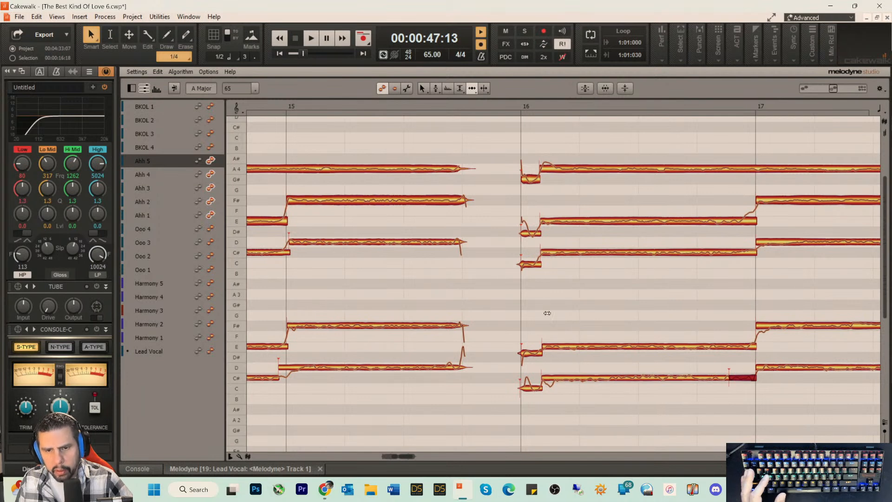
- Reduce the pitch drift of the long bar-16 notes, using 41% for Ahh 4, 54% for Ahh 2 and 75% for Ahh 1, plus Ahh 3's C#4
right_click(474, 296)
mouse_move(437, 295)
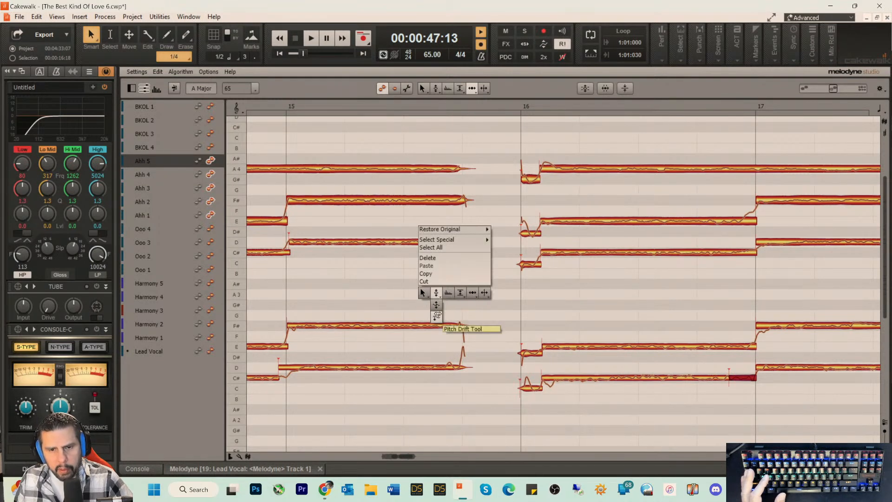
click(437, 316)
click(567, 343)
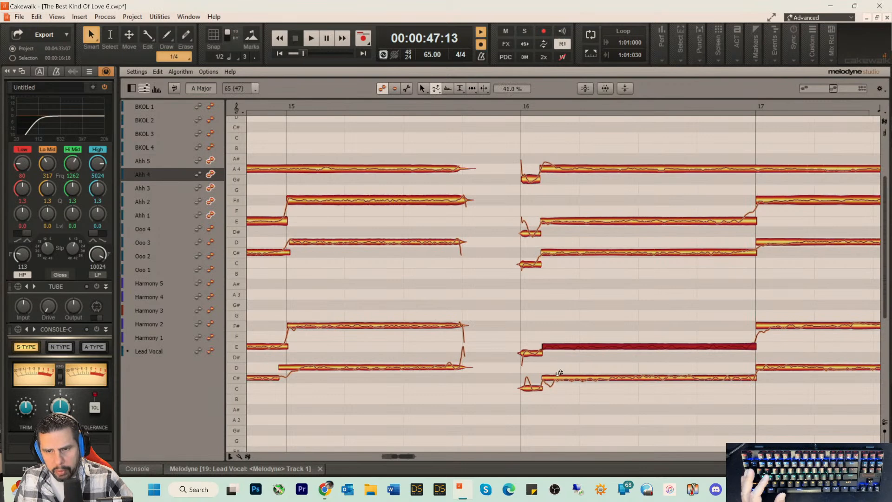
click(591, 252)
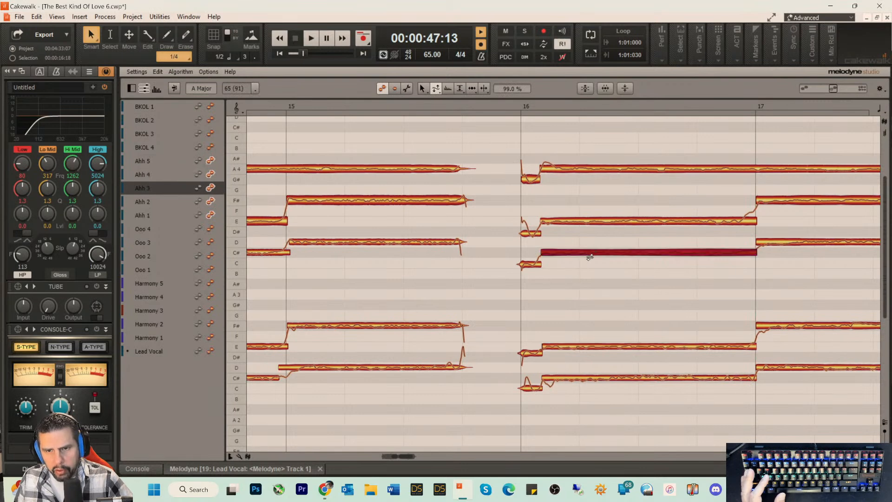
click(610, 221)
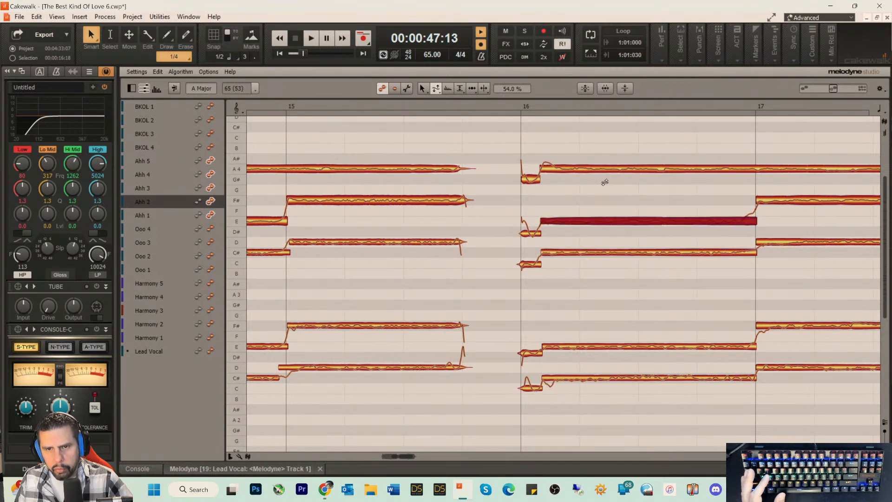
click(595, 169)
- Separate the sharp start of Ahh 1's long bar-16 note and tune that short piece to A4 at 0 ct
right_click(590, 184)
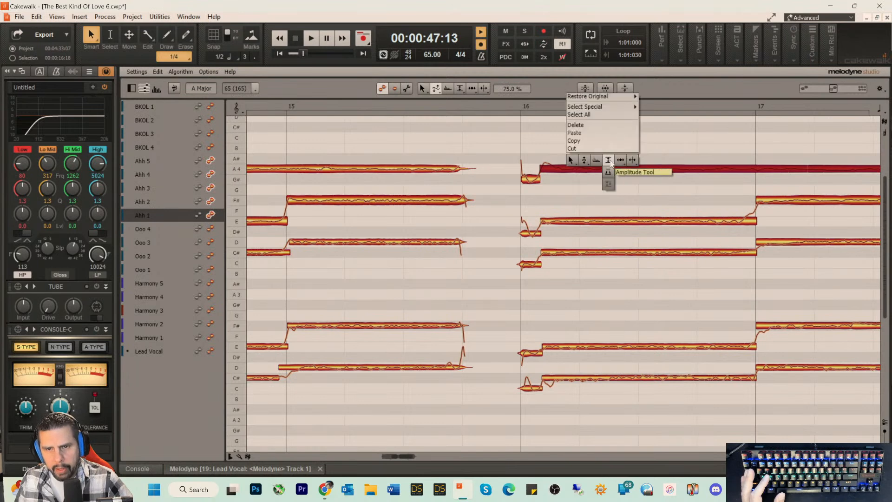
click(627, 163)
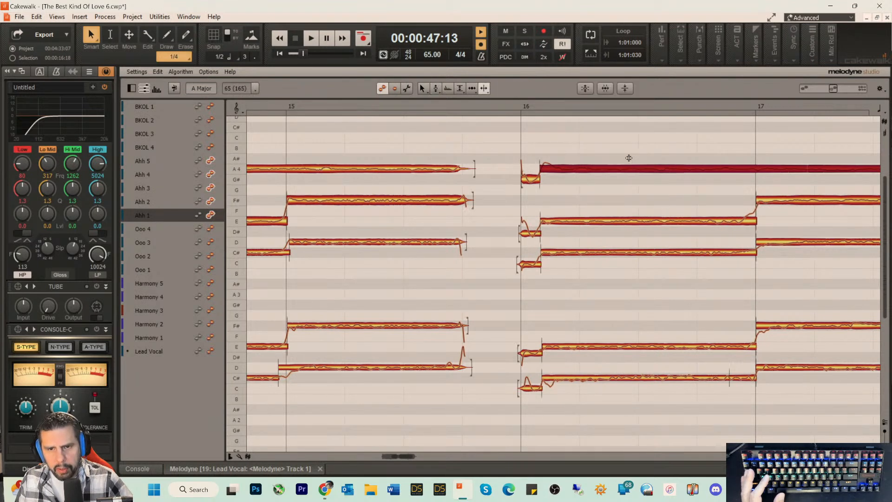
click(558, 170)
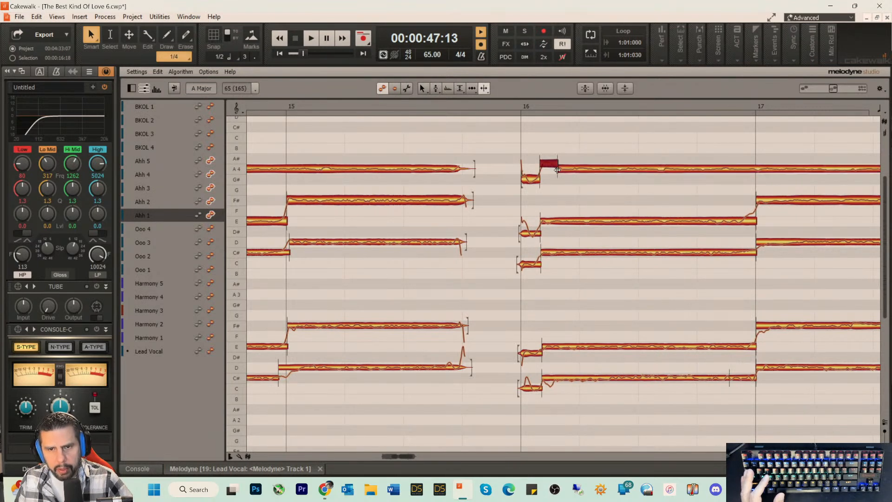
right_click(531, 175)
click(485, 175)
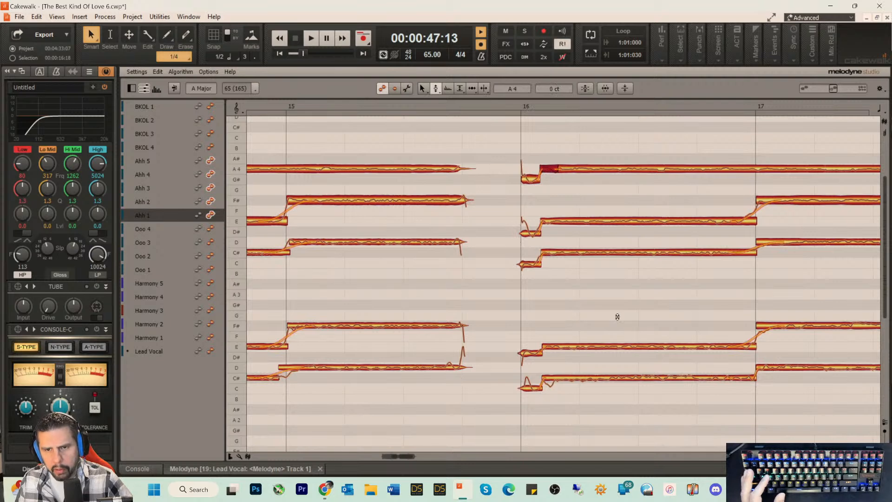
- Play the Ahh parts from just before bar 16 to check the corrections
click(490, 106)
key(space)
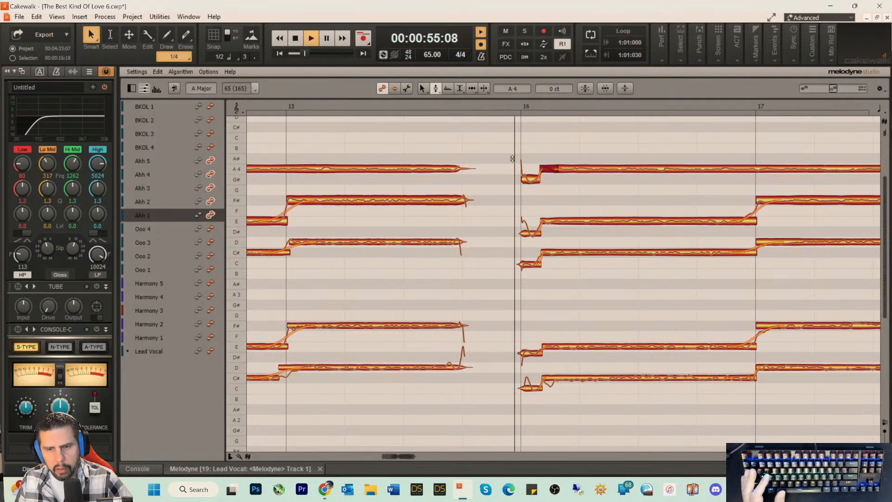
key(space)
key(space)
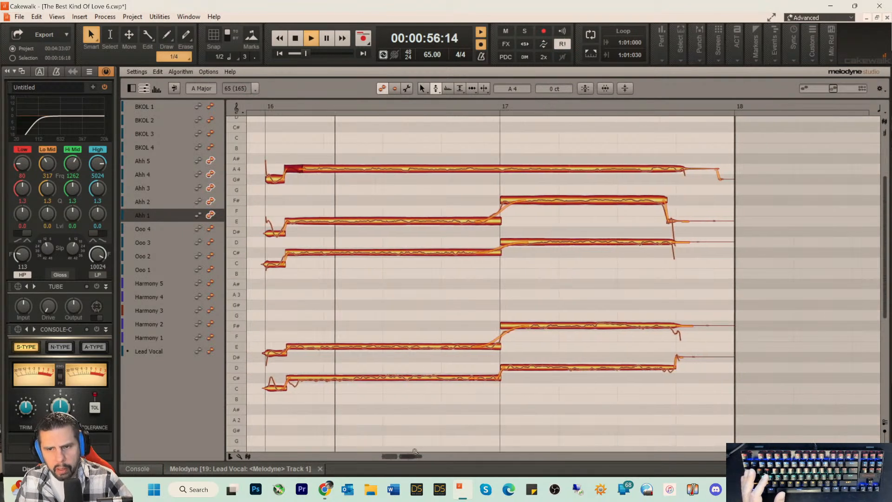
- Stop playback and pull the ends of Ahh 1's A4 and Ahh 4's F#3 before bar 18 slightly earlier
right_click(597, 225)
click(660, 222)
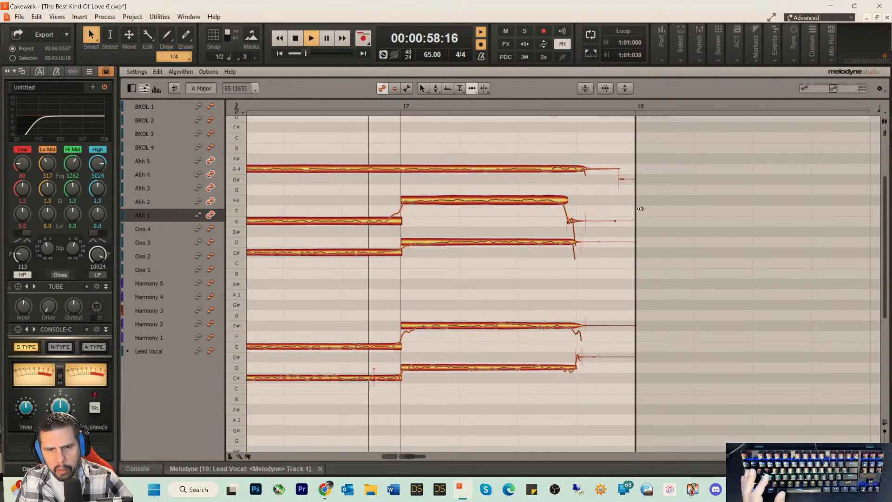
key(space)
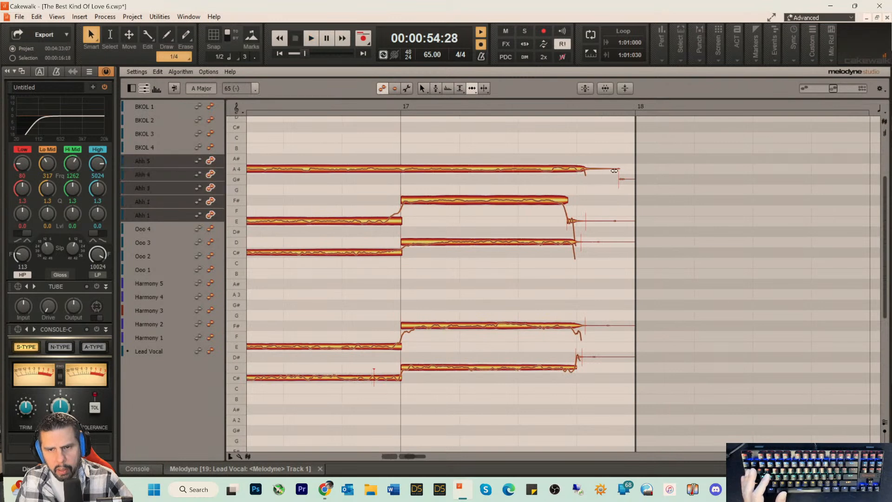
drag(617, 168, 609, 168)
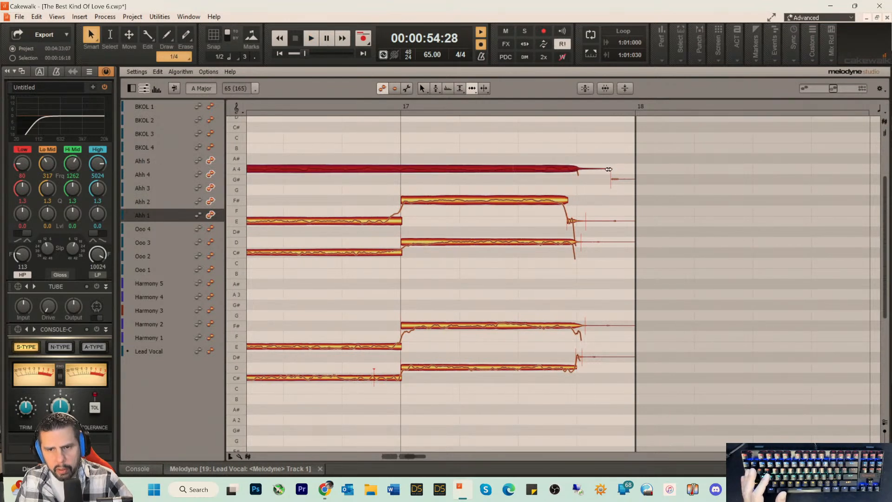
click(581, 328)
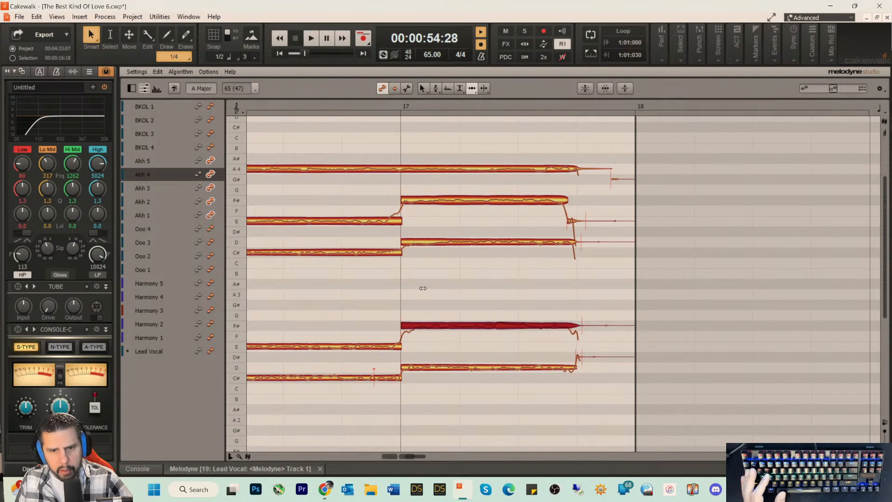
- Set the pitch drift of the bar-17 notes to 43% on Ahh 2, 22% on Ahh 4 and -10% on Ahh 5, and adjust Ahh 3's D4
right_click(433, 233)
click(396, 234)
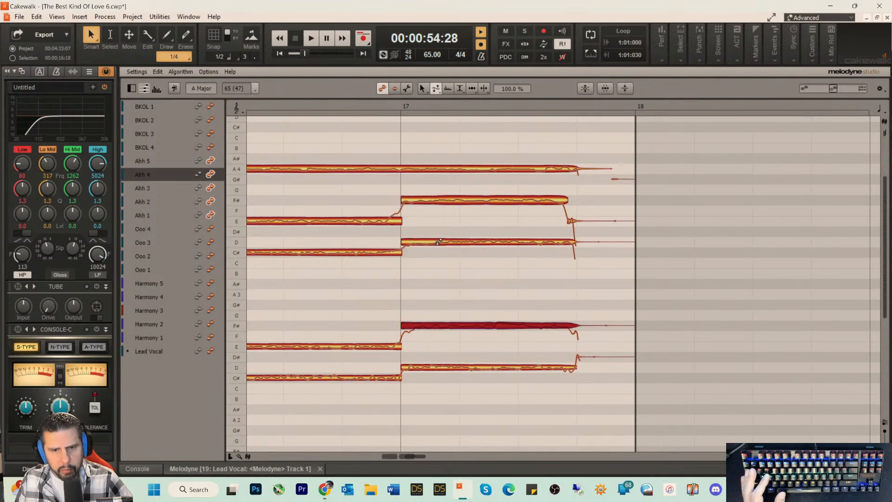
click(439, 242)
click(446, 200)
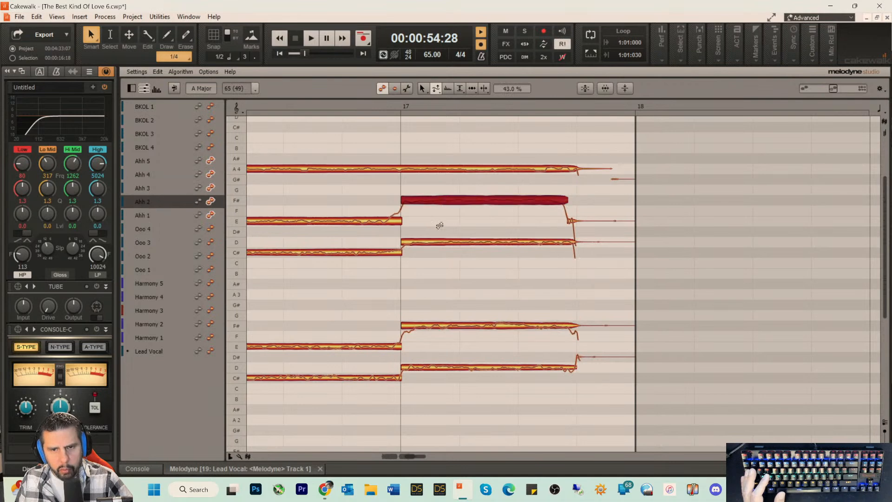
click(454, 326)
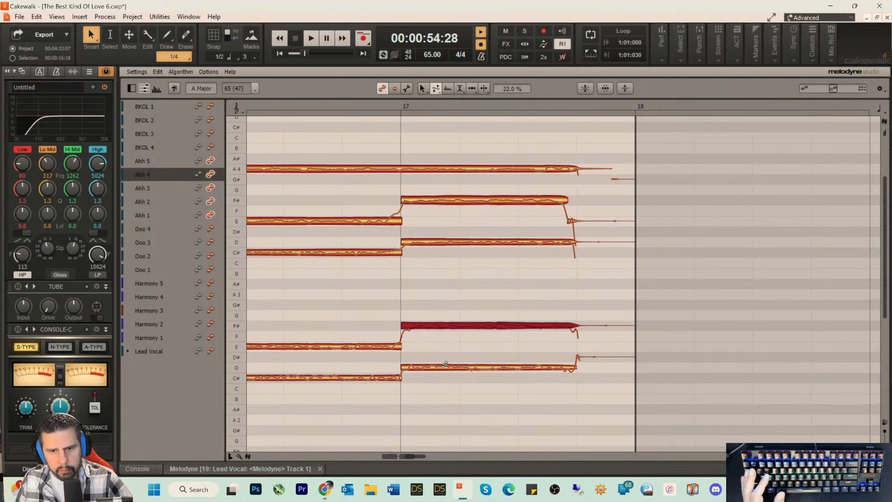
click(452, 365)
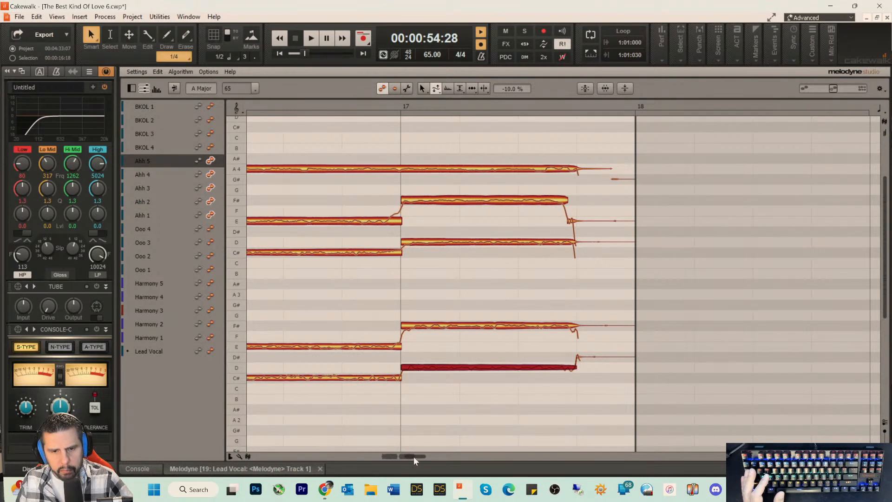
- Play the corrected Ahh parts from just before bar 16 into the bar, and stop playback
drag(408, 457, 403, 457)
click(366, 105)
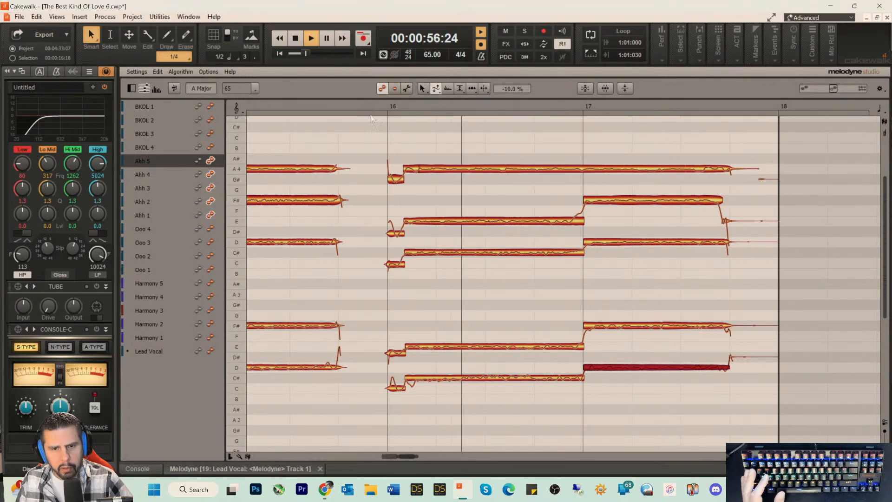
key(space)
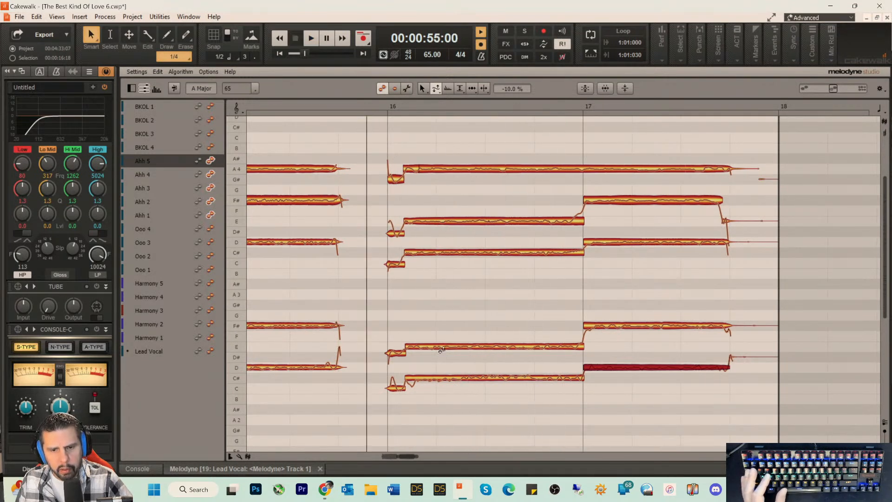
- Set the pitch drift of the lowest C#3 note in bar 16 to 24% and play the Ahh parts to check it
click(439, 377)
key(space)
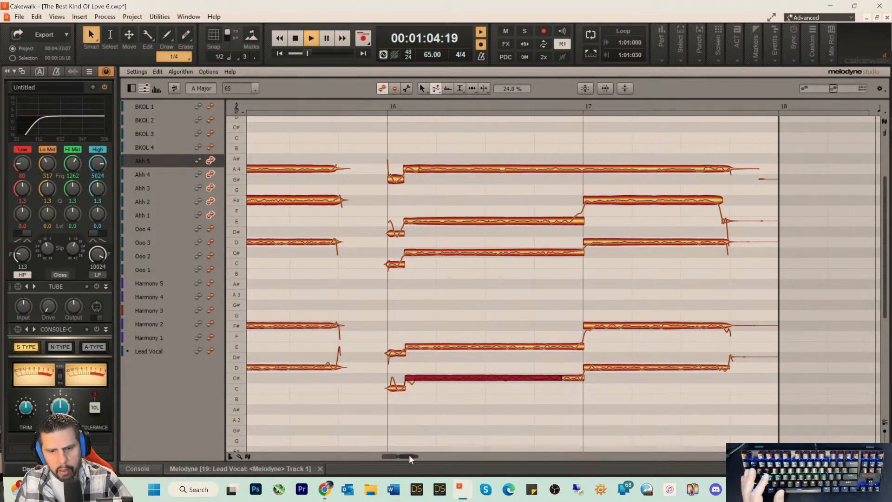
key(space)
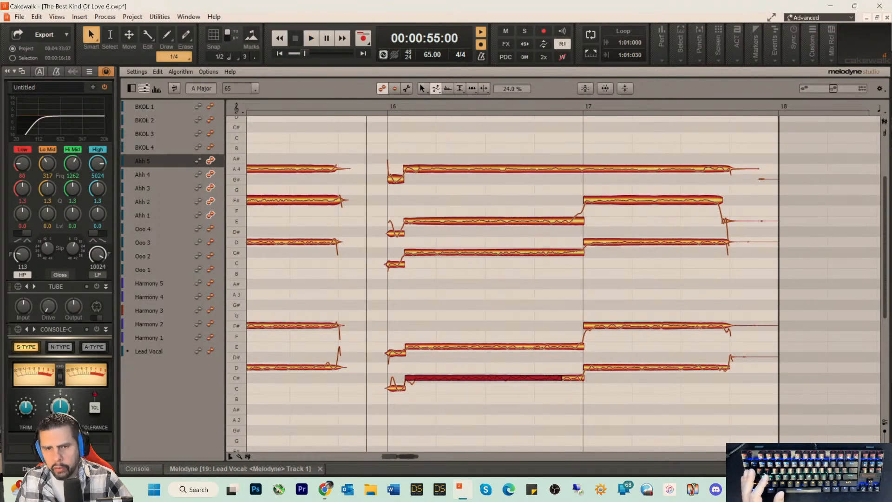
- Return to the track arrangement from the Melodyne editor and save the project
key(d)
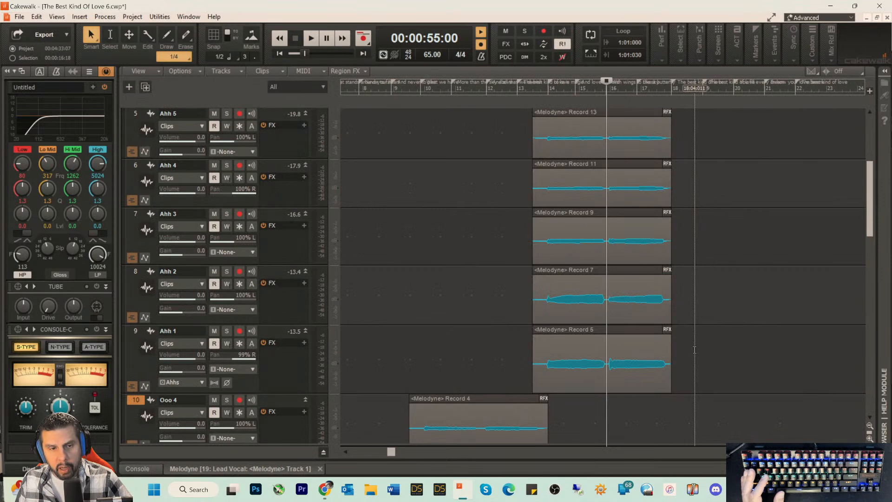
key(ctrl+s)
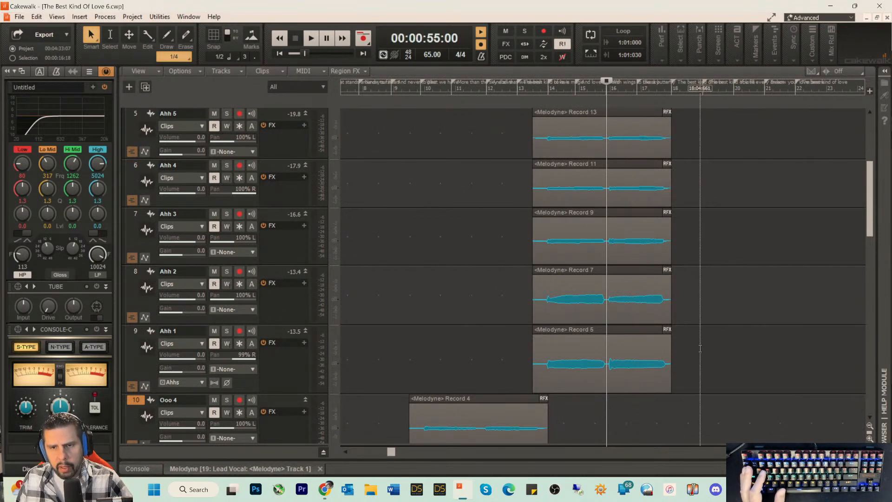
- Copy the five Ahh clips spanning bars 14 to 17 and move the copies along the timeline to bar 43
scroll(698, 340, up, 1)
drag(692, 393, 526, 161)
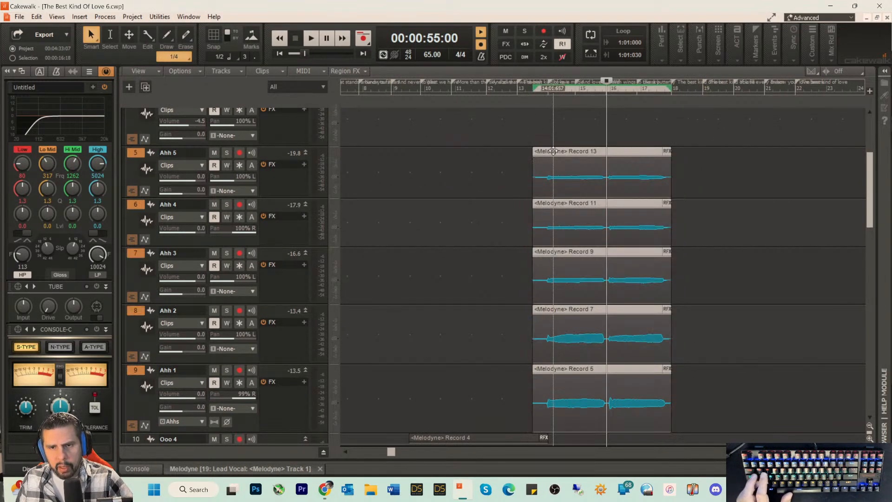
key(ctrl+v)
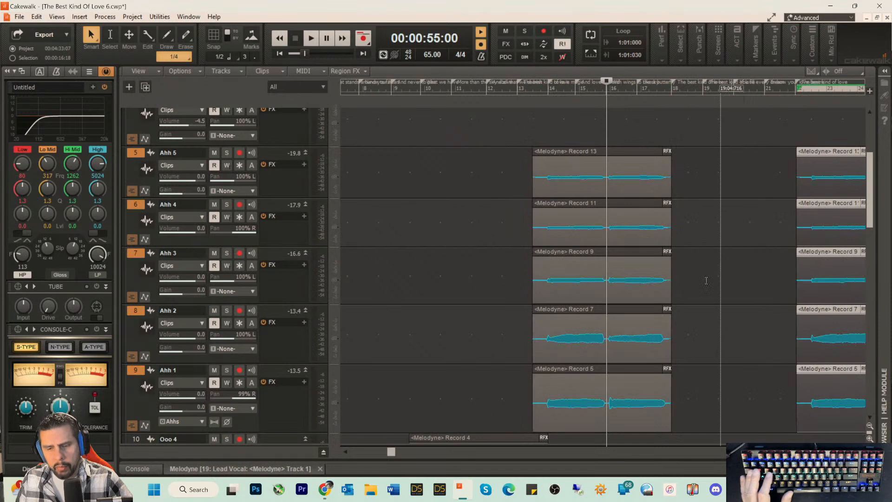
drag(392, 452, 467, 457)
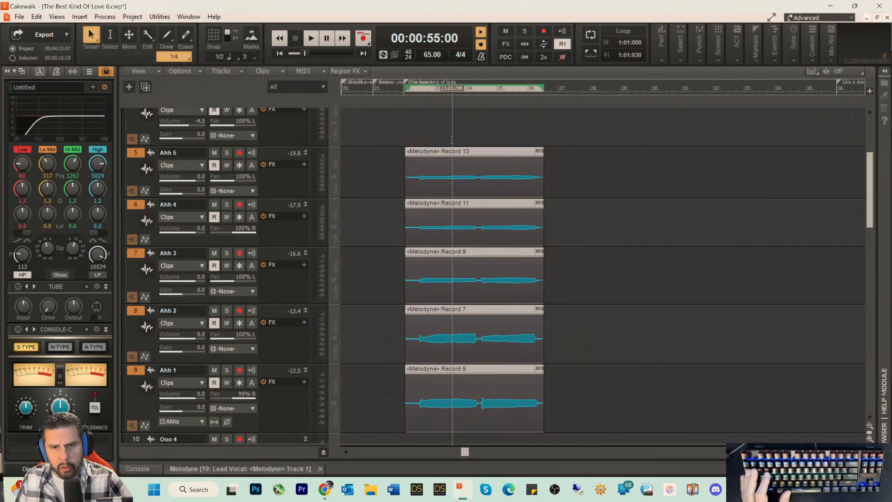
drag(447, 150, 808, 167)
drag(465, 451, 521, 452)
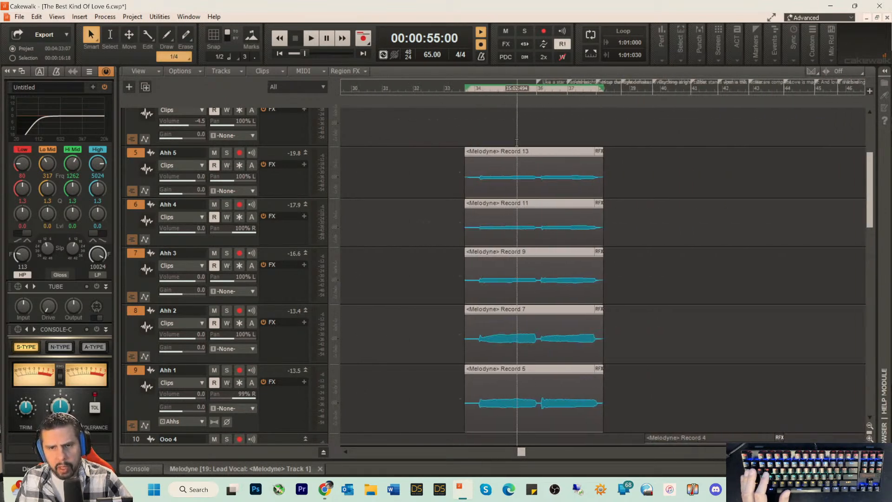
drag(510, 153, 800, 160)
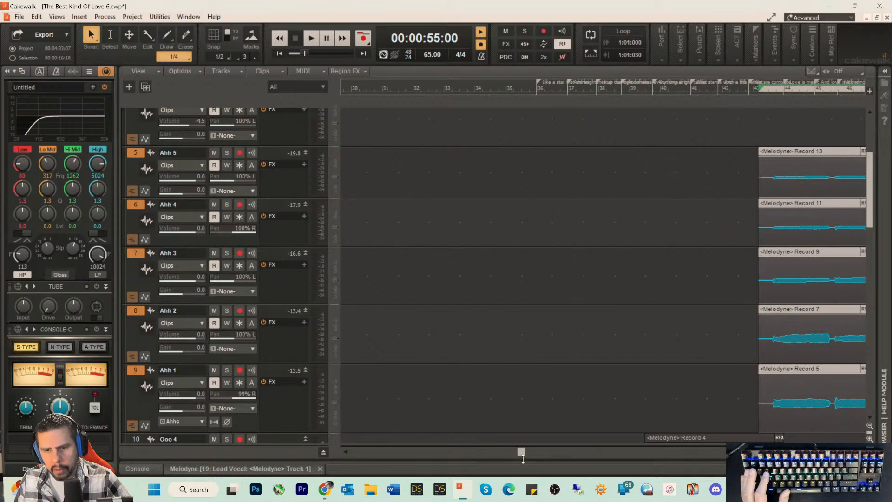
drag(521, 451, 553, 451)
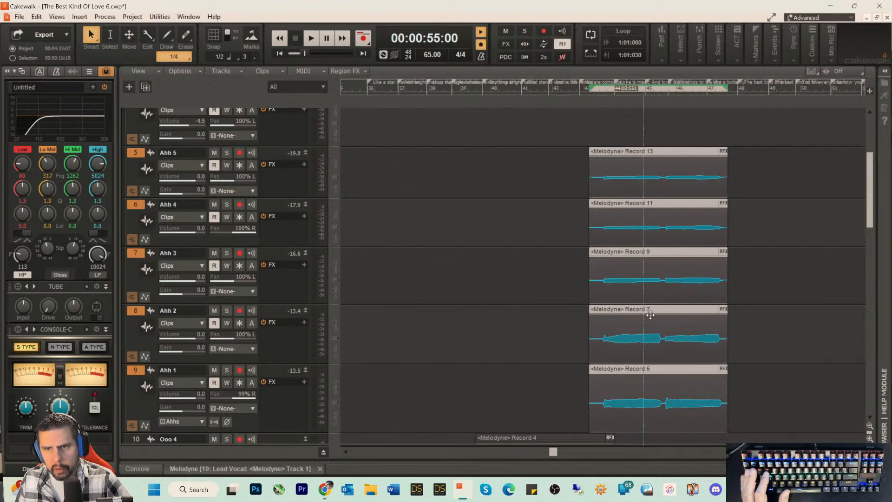
- Align the copied Ahh clips to bar 43 beat 3, turn on snap to grid, and play from just before bar 43
click(856, 451)
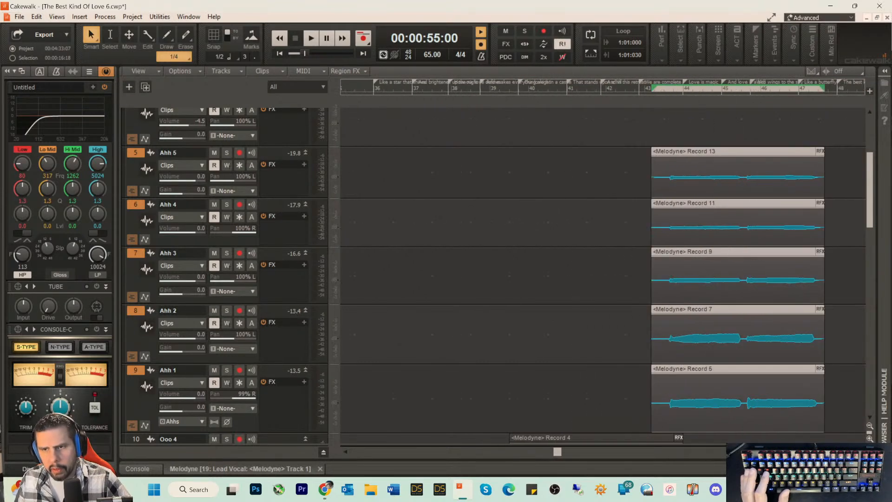
click(856, 452)
click(856, 452)
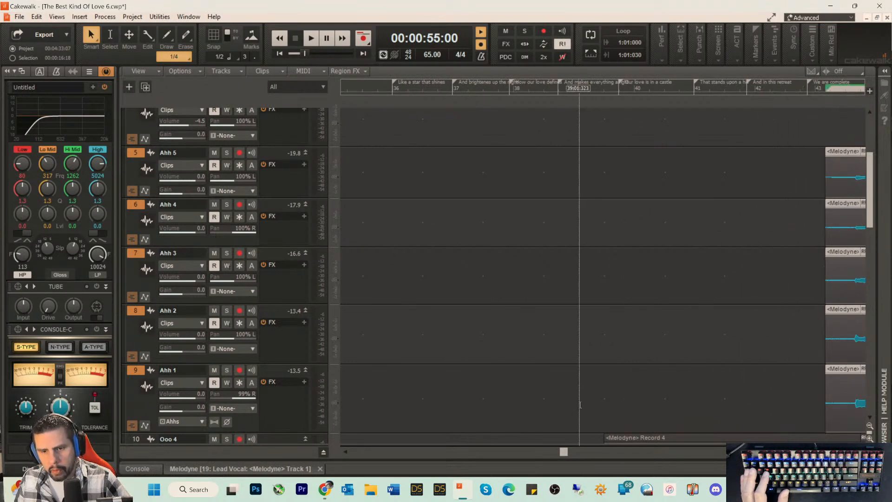
drag(563, 451, 591, 453)
click(528, 89)
drag(603, 152, 628, 152)
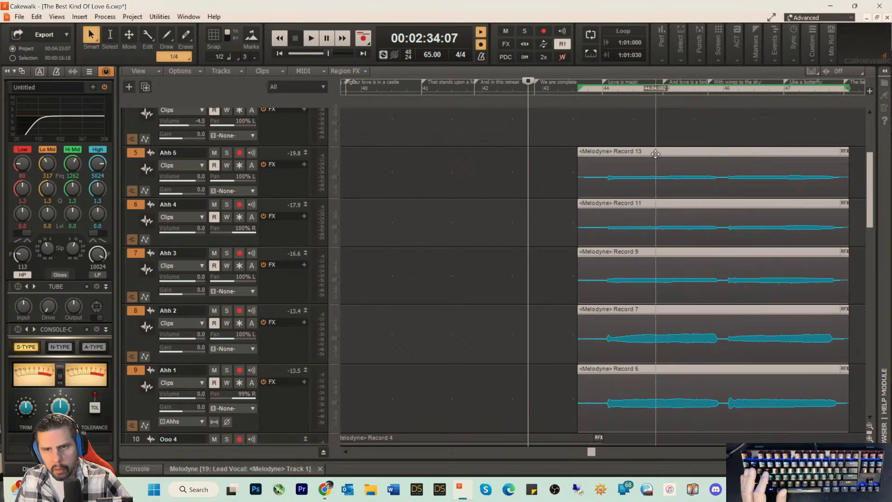
mouse_move(655, 153)
mouse_down()
mouse_move(669, 152)
mouse_move(660, 153)
mouse_up()
click(214, 40)
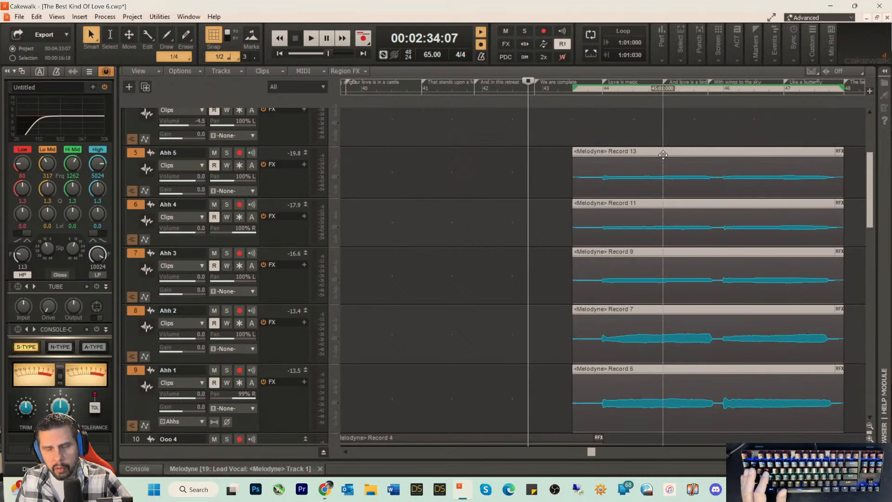
key(space)
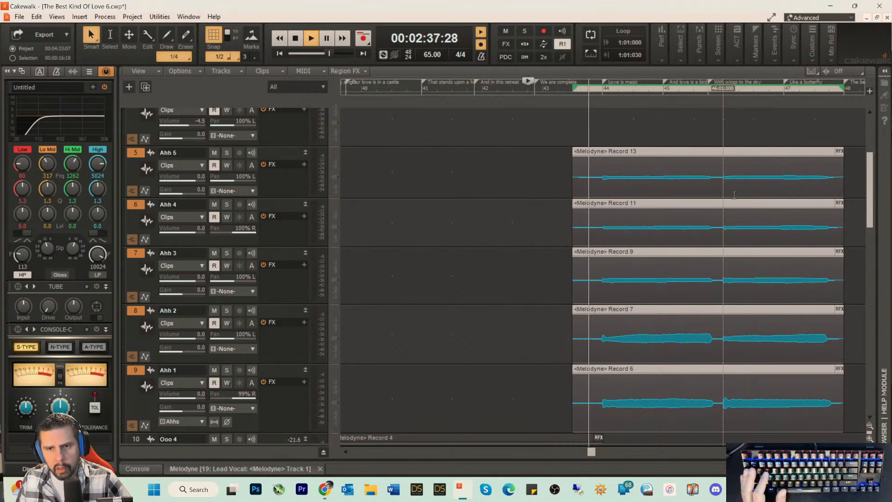
key(space)
- Undo the last change and snap the Ooo 1 to Ooo 4 clips together to bar 39 beat 3
scroll(517, 229, down, 3)
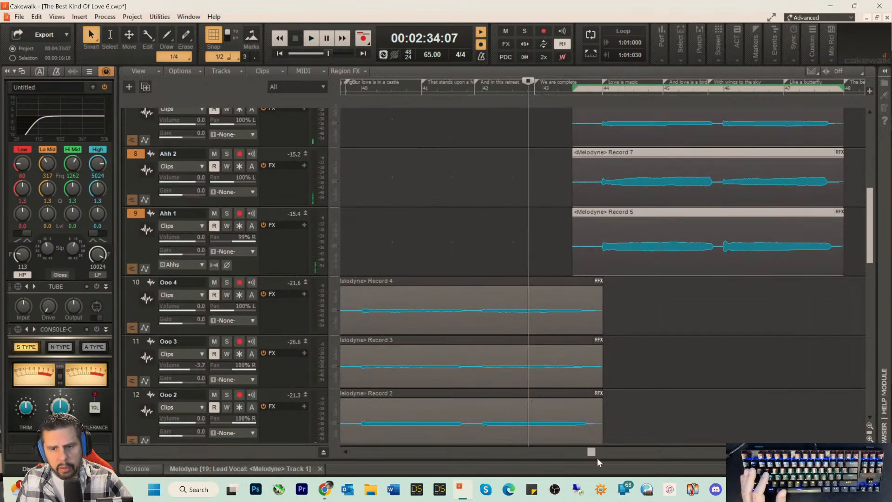
drag(594, 455, 586, 456)
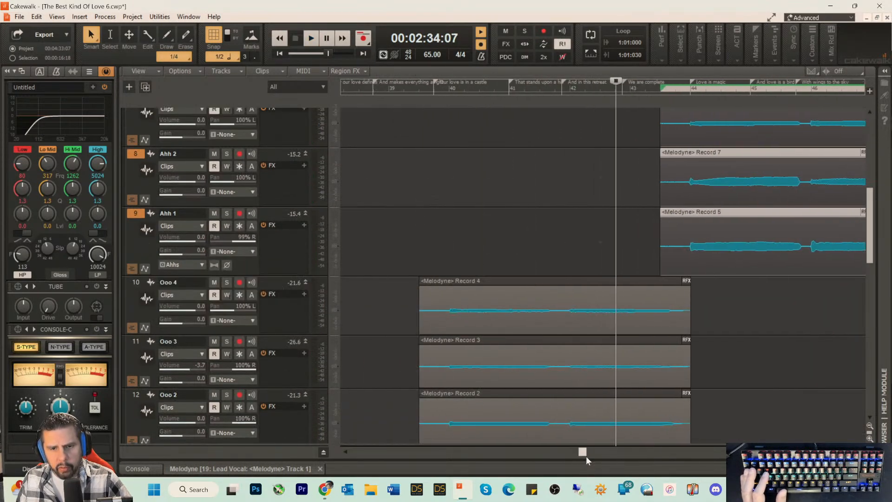
click(469, 281)
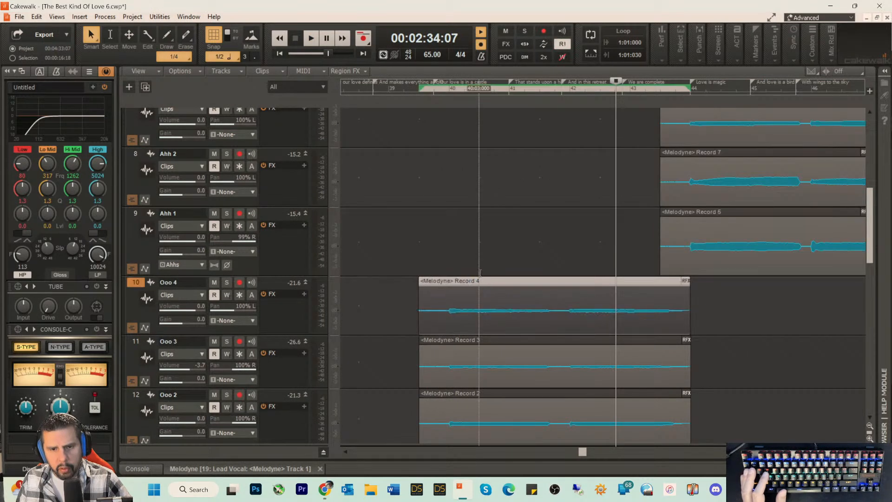
click(37, 17)
click(53, 30)
scroll(428, 231, down, 3)
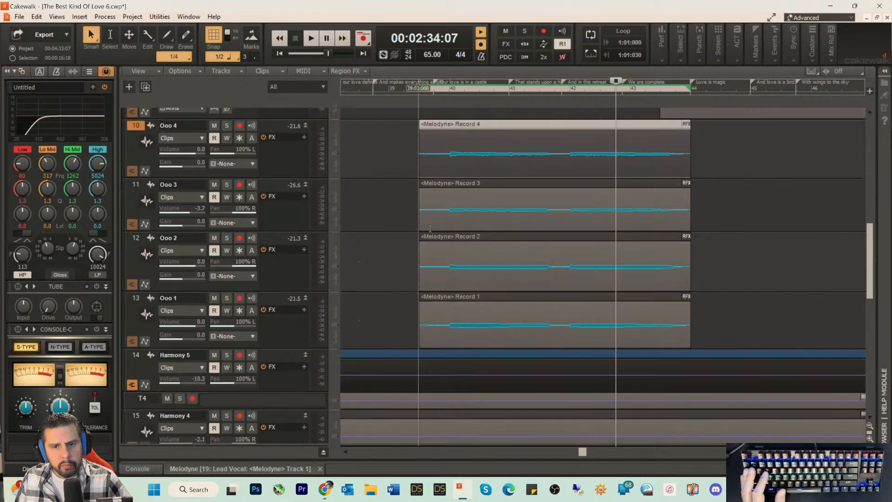
mouse_move(390, 152)
mouse_down()
mouse_move(472, 284)
mouse_move(520, 322)
mouse_up()
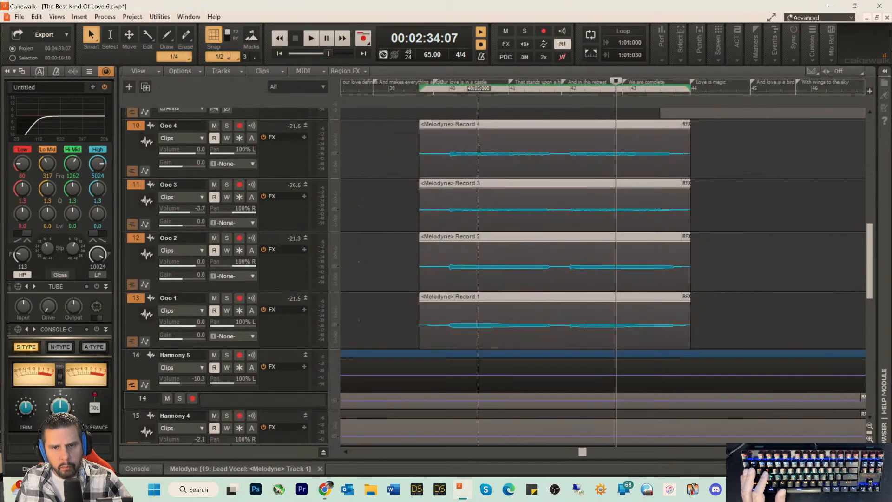
drag(490, 128, 486, 128)
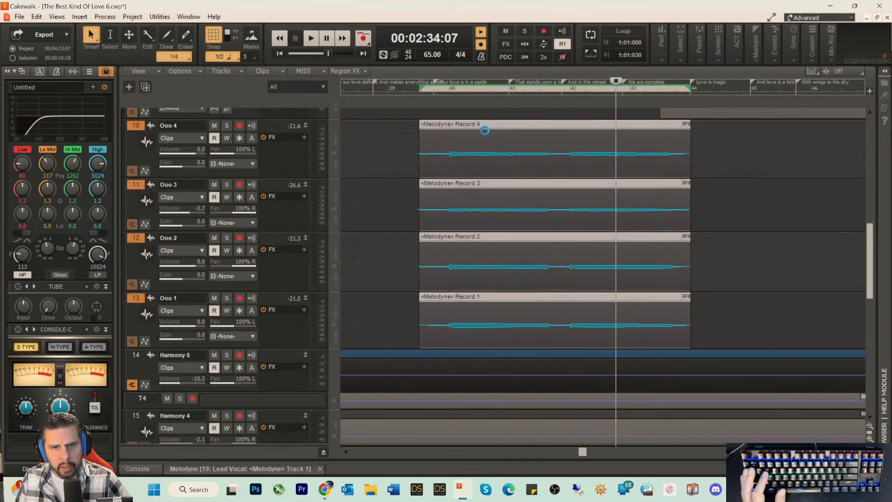
- Play the Ooo parts from bar 39 beat 3 to check their timing, and stop playback
click(408, 92)
key(space)
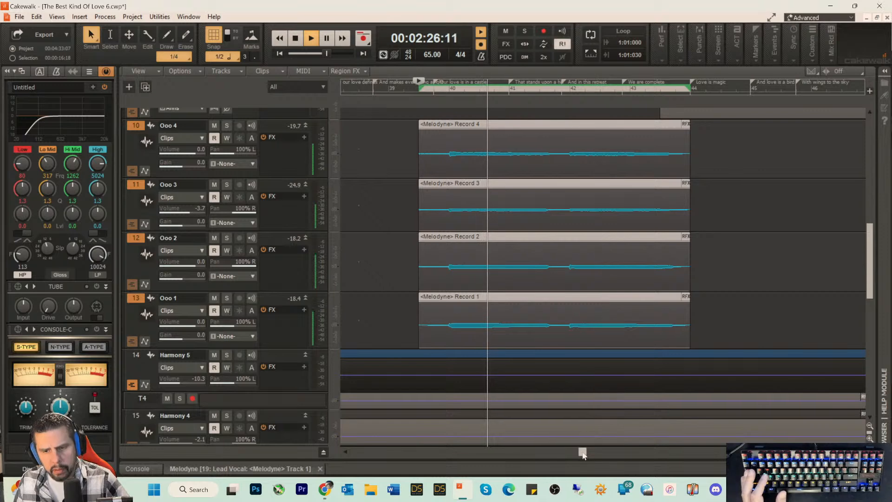
scroll(580, 451, right, 1)
scroll(571, 316, up, 2)
scroll(569, 293, up, 2)
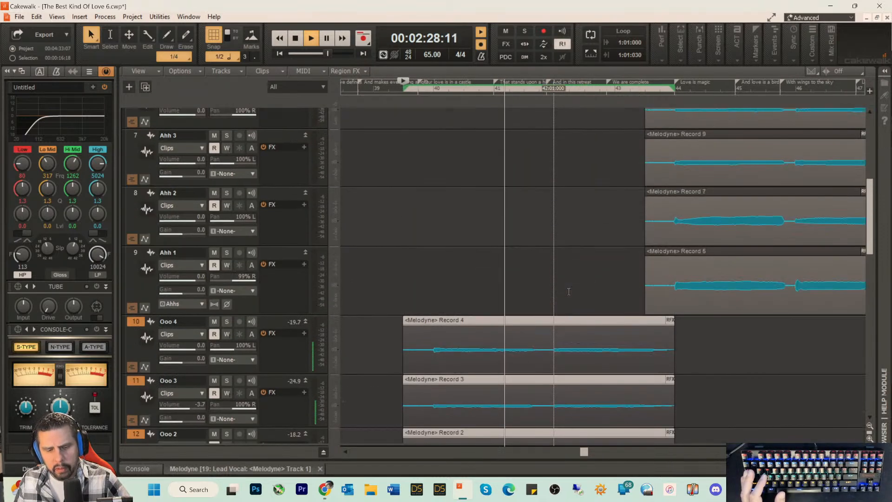
key(space)
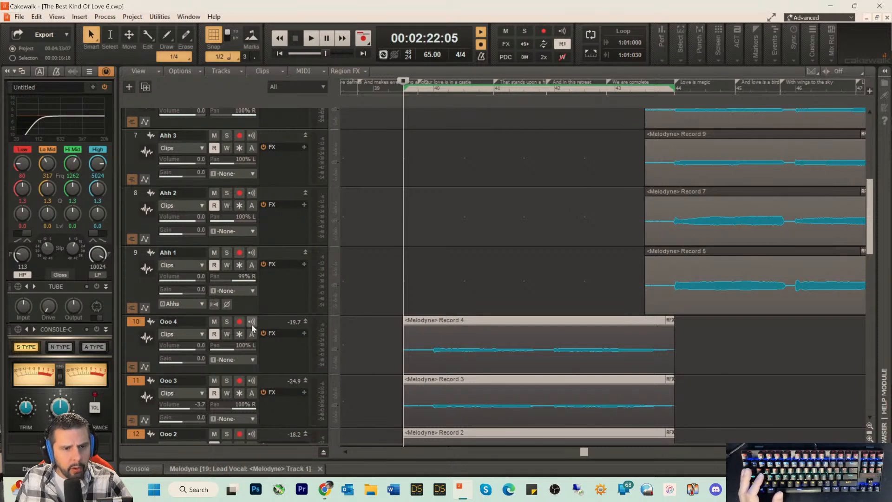
- Reset the volume of the Ooo 3 track to 0.0 and review the levels of the other backing vocal tracks
scroll(253, 328, down, 3)
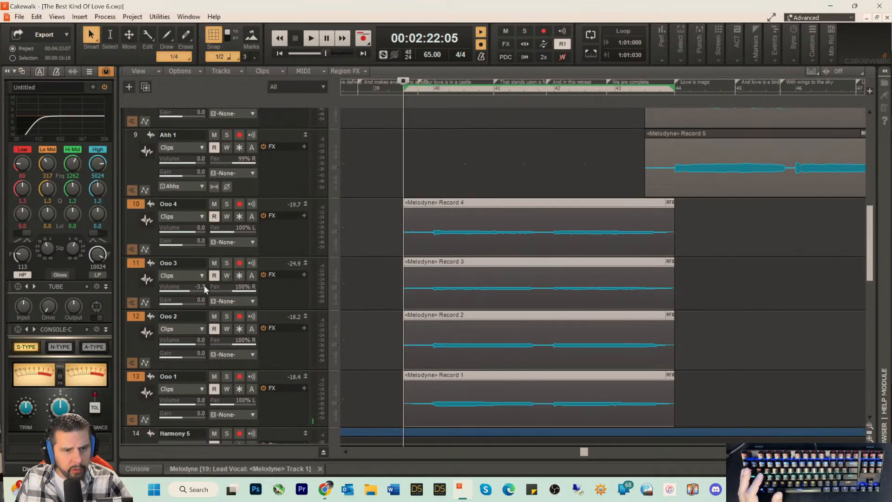
double_click(196, 288)
scroll(208, 344, down, 2)
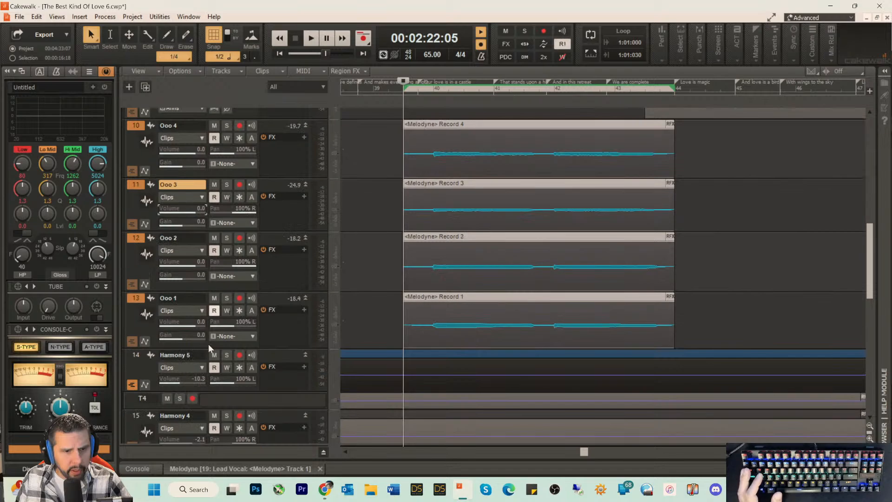
scroll(199, 313, up, 3)
scroll(202, 316, up, 7)
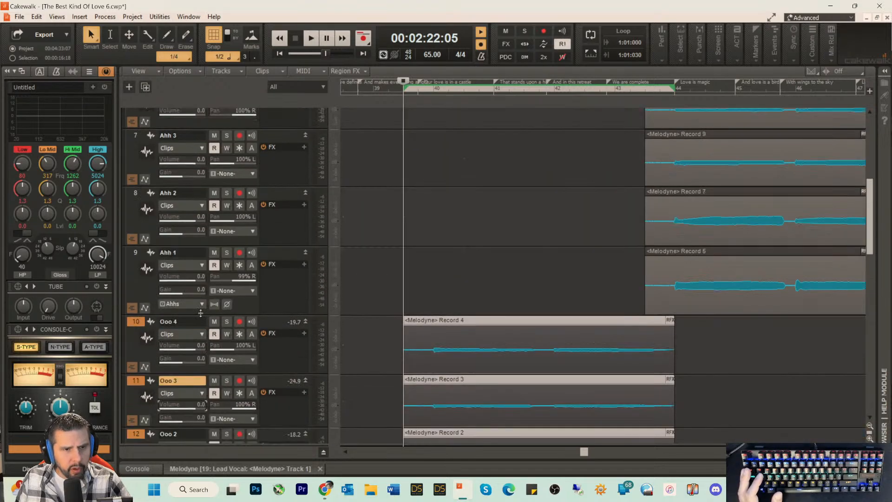
scroll(200, 311, up, 1)
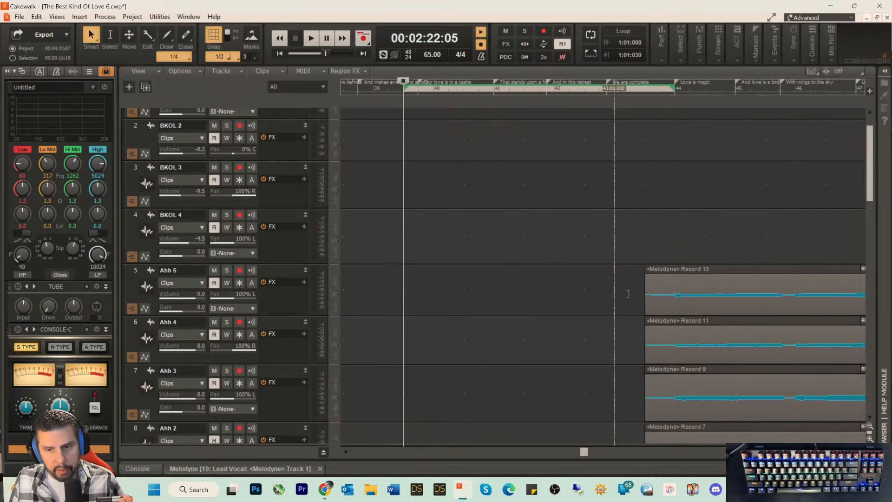
- Locate the BKOL 1 to BKOL 4 clips beyond bar 52 and play them from bar 55 beat 3
click(625, 93)
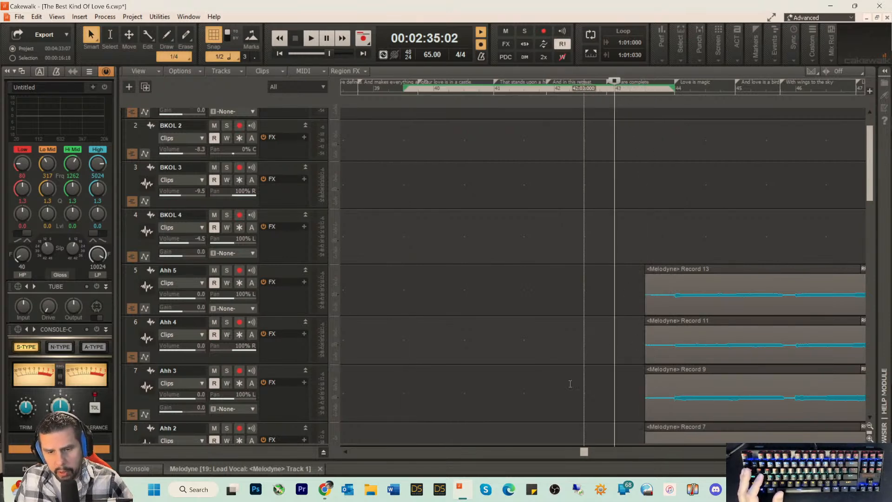
drag(585, 458, 627, 457)
scroll(564, 310, up, 1)
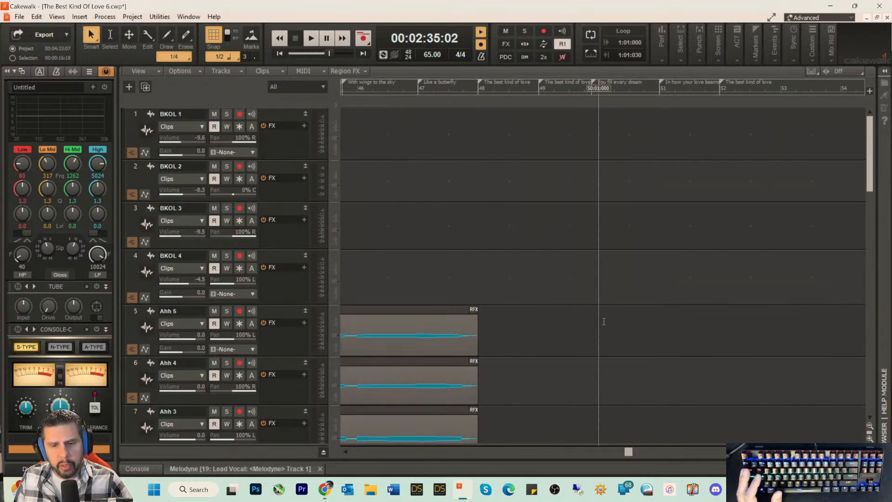
scroll(604, 321, down, 10)
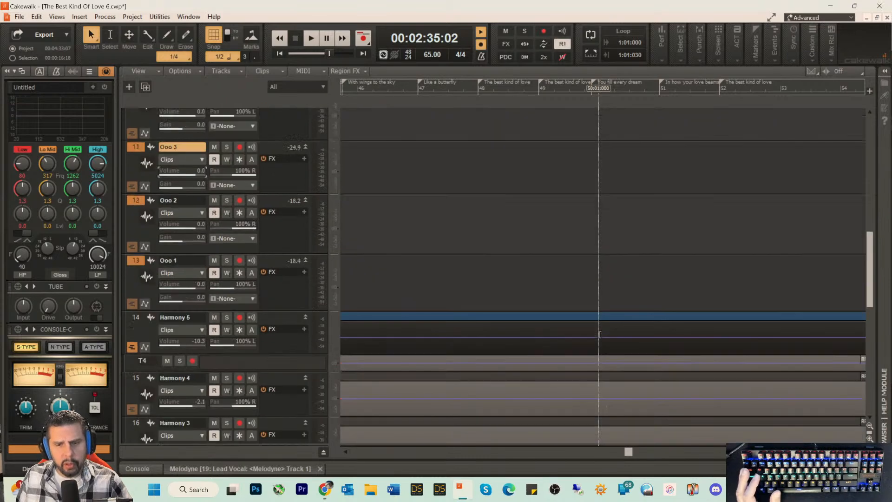
scroll(600, 334, up, 10)
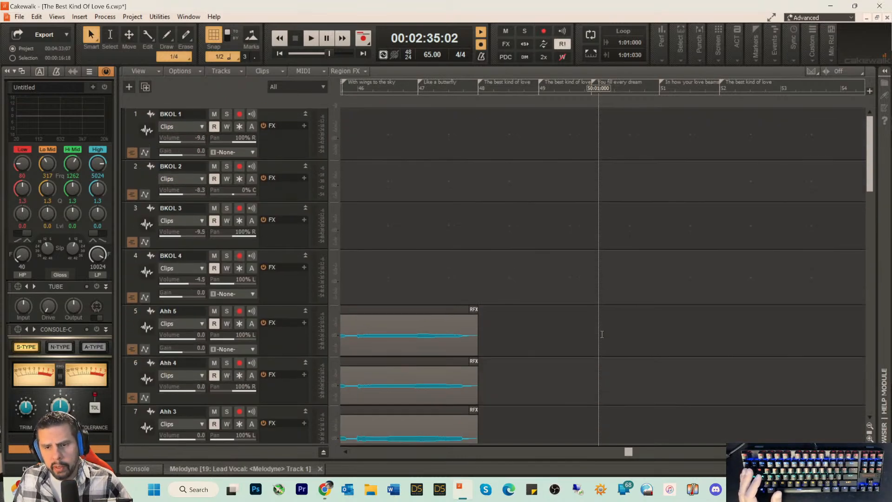
drag(628, 452, 668, 451)
click(536, 91)
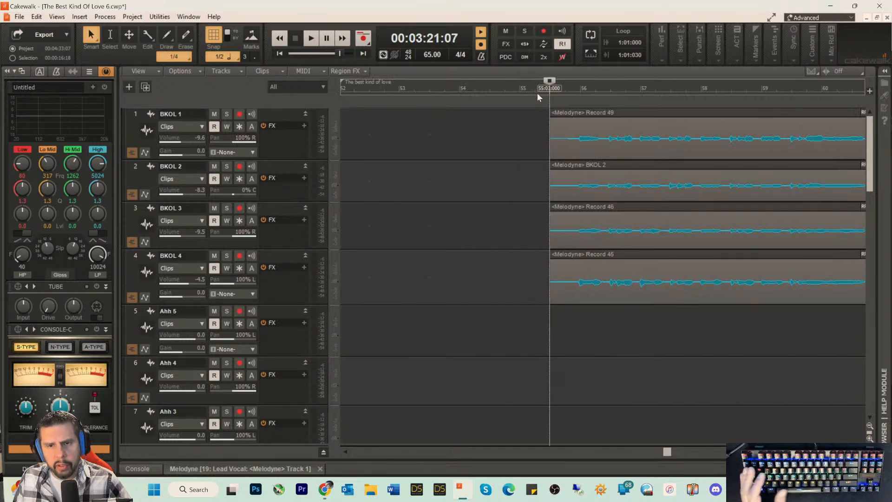
key(space)
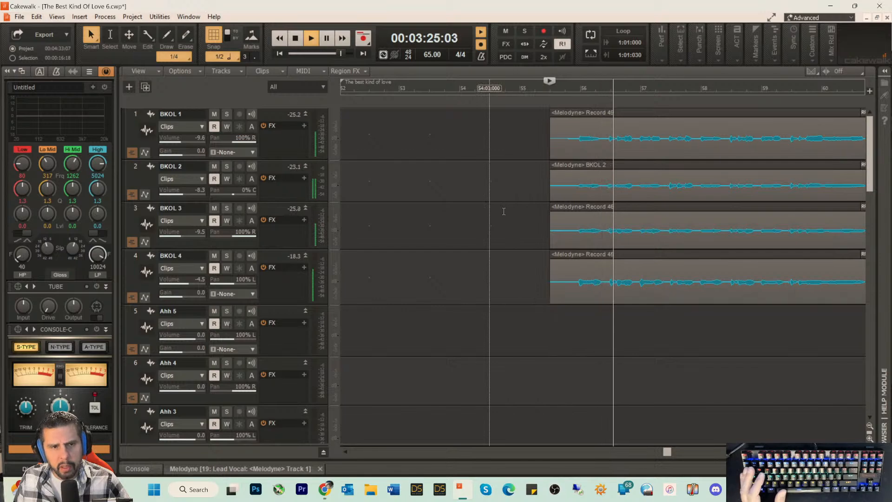
key(space)
scroll(372, 307, down, 8)
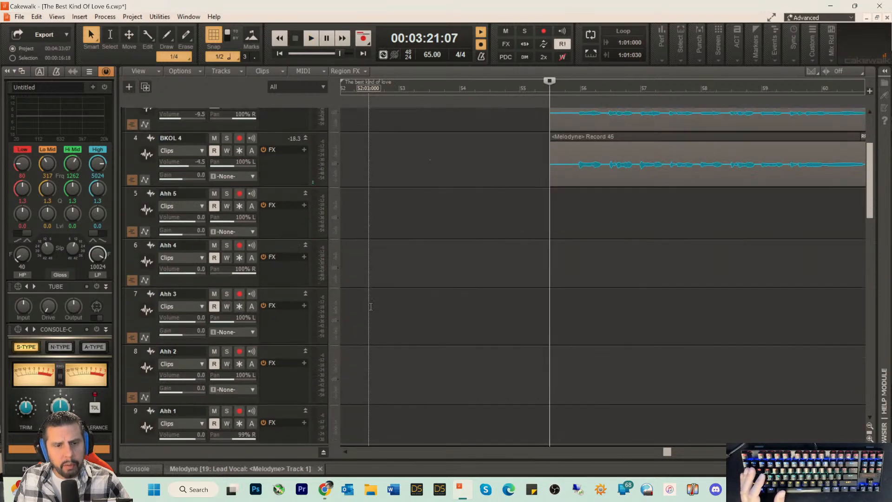
- Look through the track list, reveal the buses below the tracks and enlarge the Master bus strip
scroll(372, 306, down, 10)
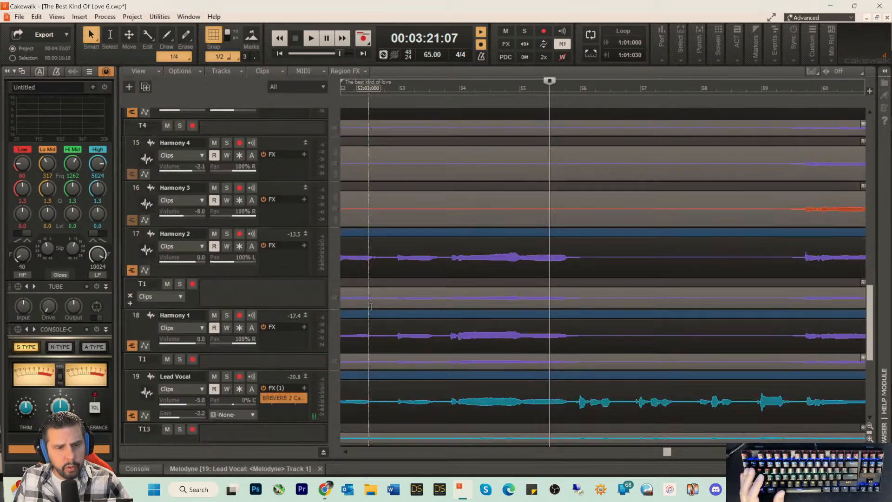
scroll(371, 308, up, 1)
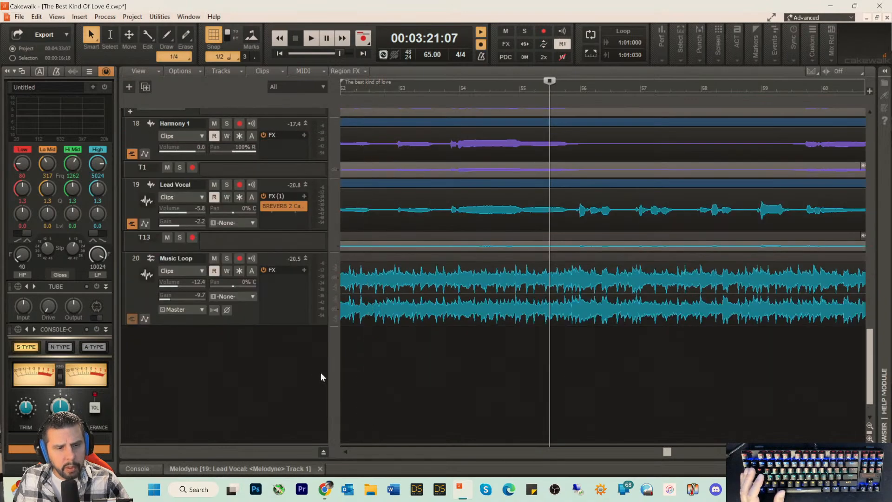
scroll(398, 292, up, 15)
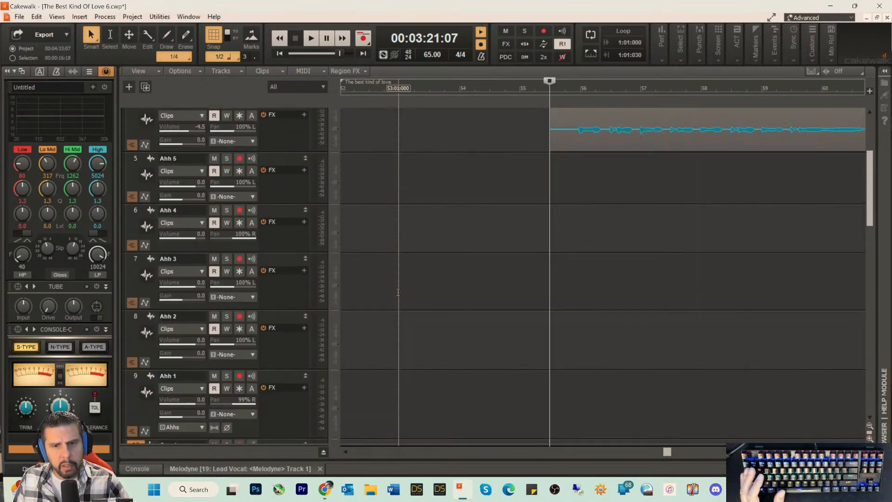
scroll(397, 292, up, 4)
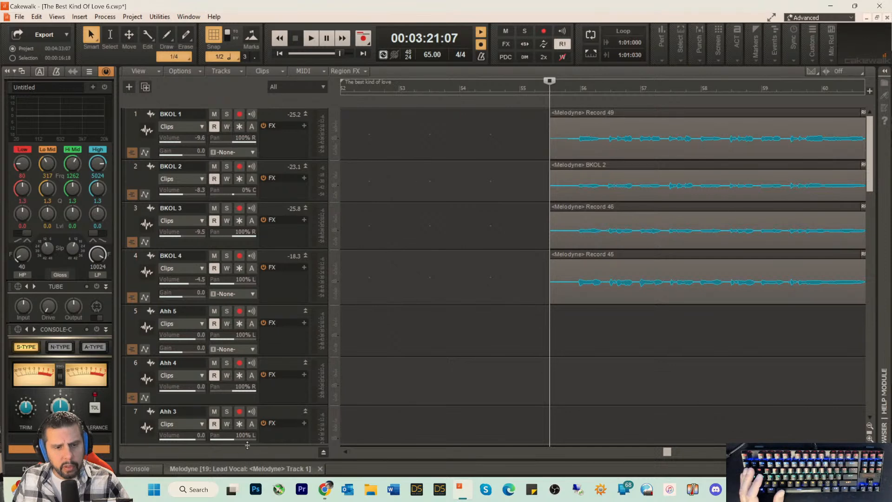
drag(252, 447, 255, 320)
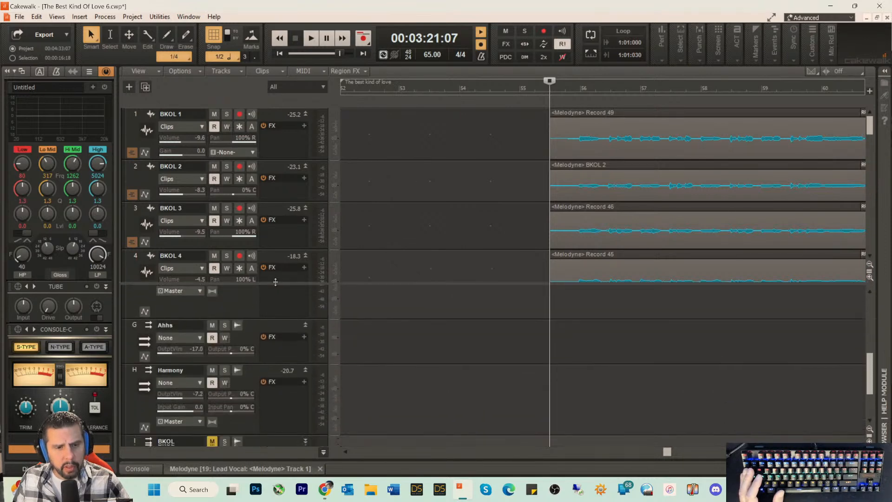
scroll(379, 350, up, 7)
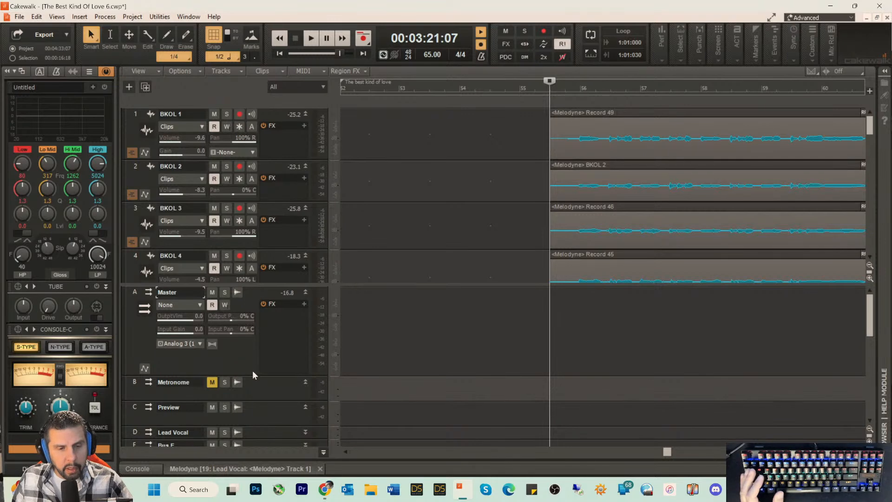
drag(252, 375, 253, 386)
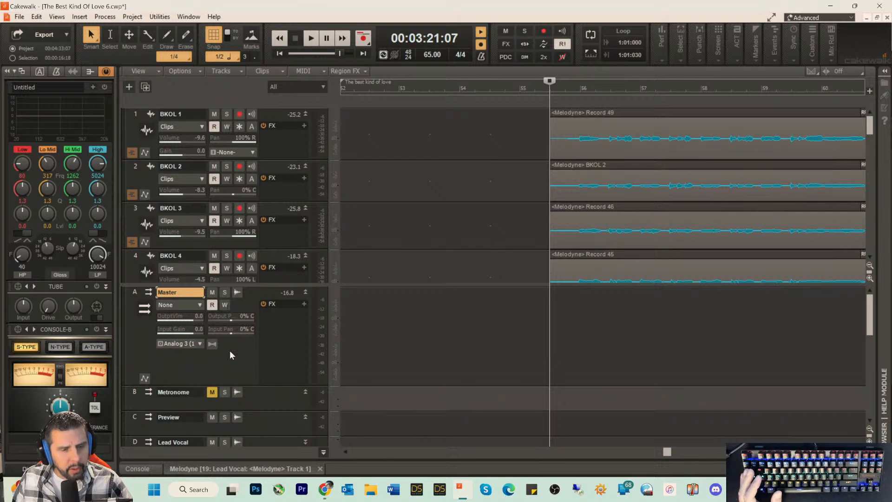
- Play the BKOL parts from bar 55, stop playback, and give the tracks slightly more room above the buses
click(507, 91)
key(space)
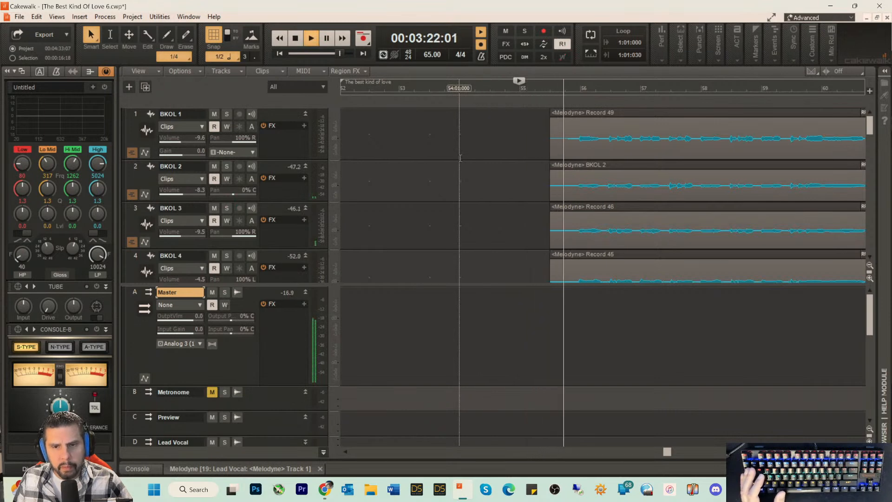
key(space)
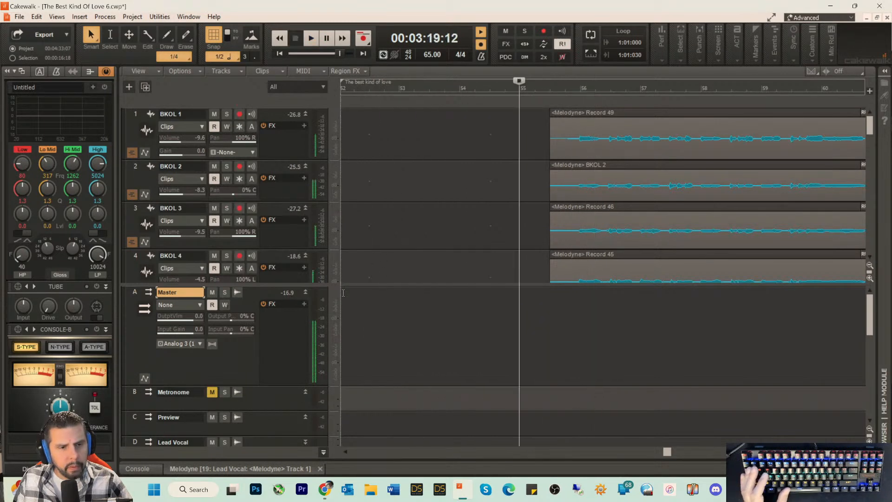
drag(280, 284, 281, 296)
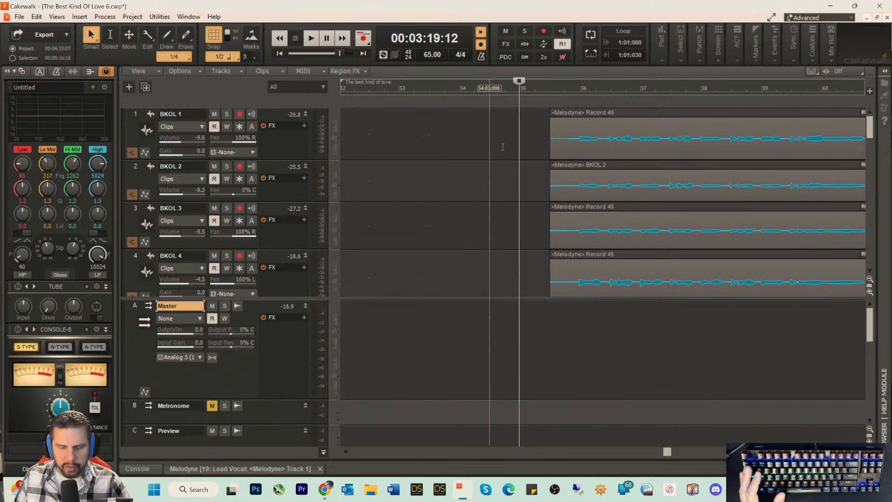
- Play twice briefly from bar 54 beat 3 and enlarge the track area until the Ahh 5 track shows
click(497, 91)
key(space)
key(space)
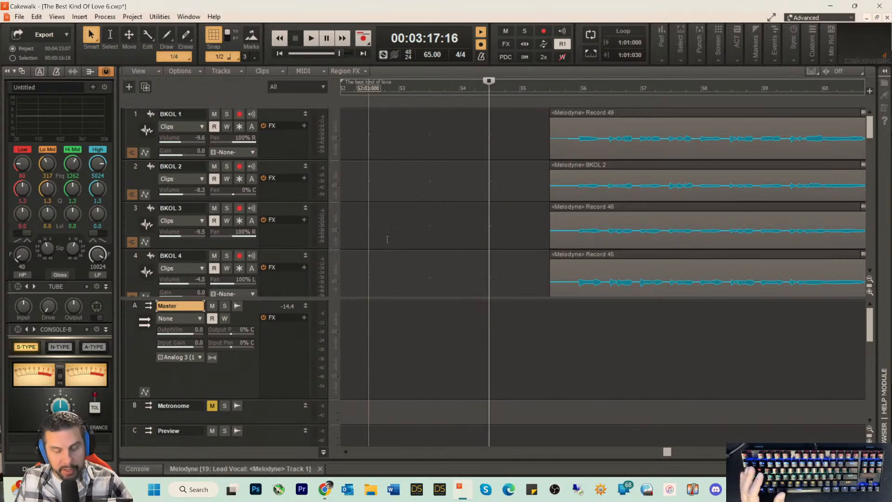
key(space)
key(space)
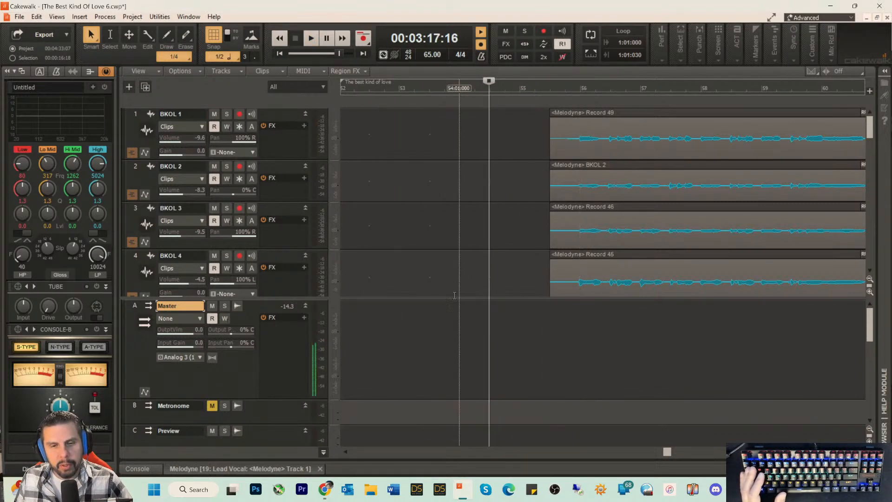
drag(455, 297, 456, 344)
- Play the BKOL parts from bar 55 to compare with the Master level, and unmute the BKOL bus
click(520, 91)
key(space)
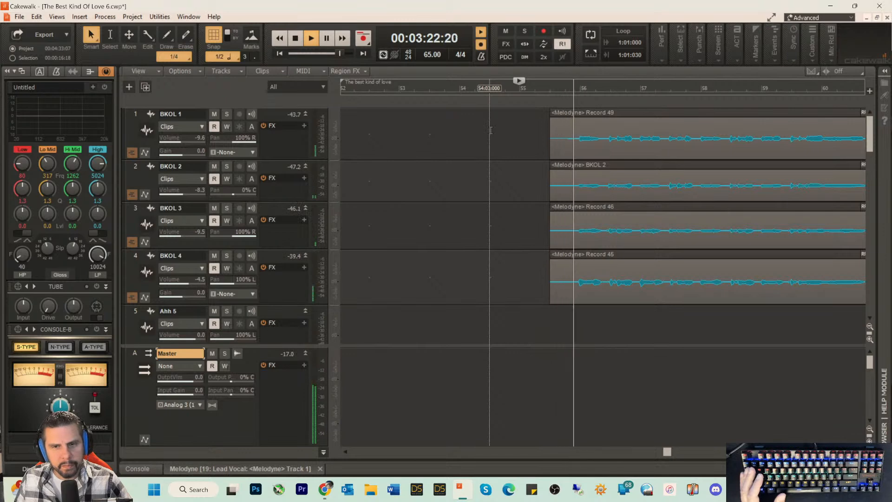
key(space)
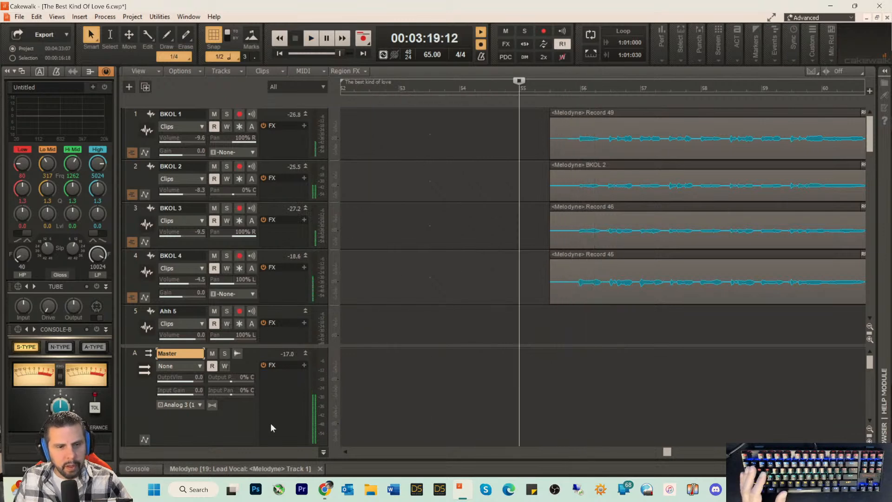
scroll(244, 408, down, 5)
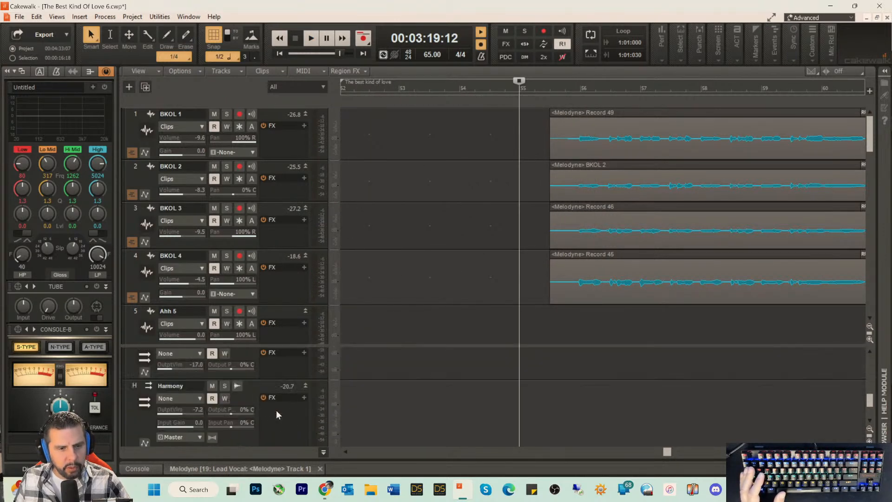
scroll(272, 403, down, 1)
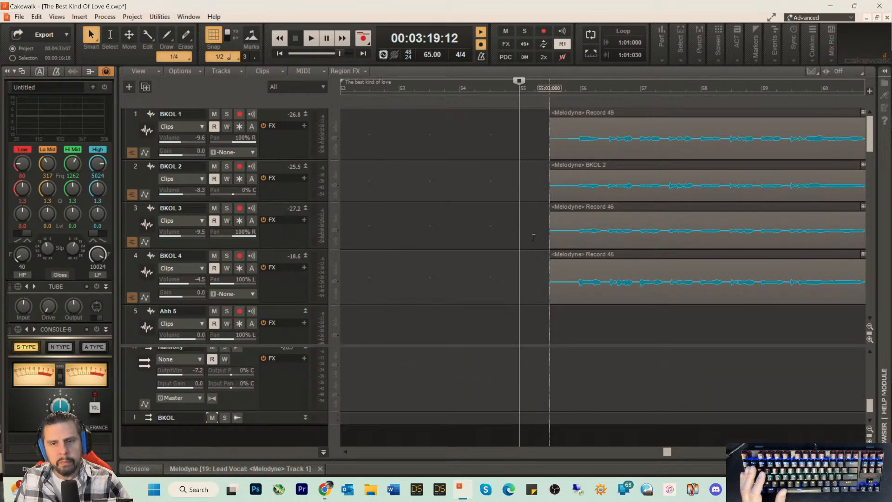
- Open the Melodyne editor with the notes of BKOL 1 to BKOL 4 editable together, and go to bars 55–57
click(252, 465)
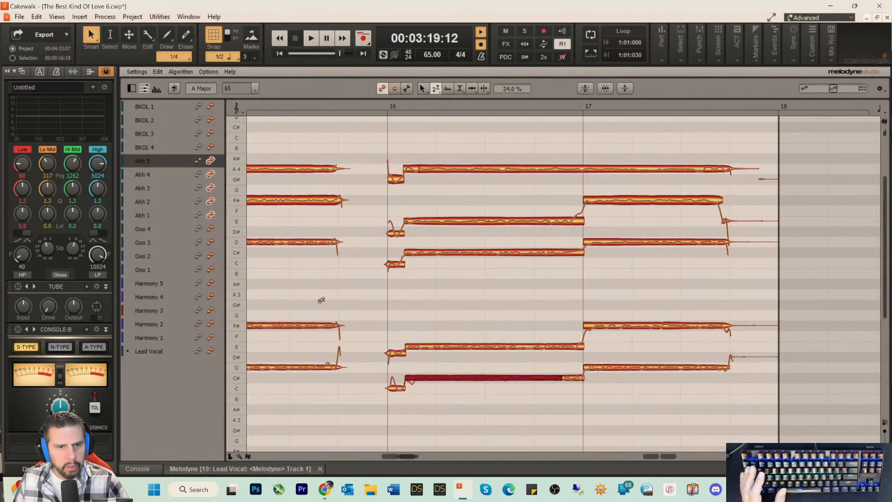
click(210, 160)
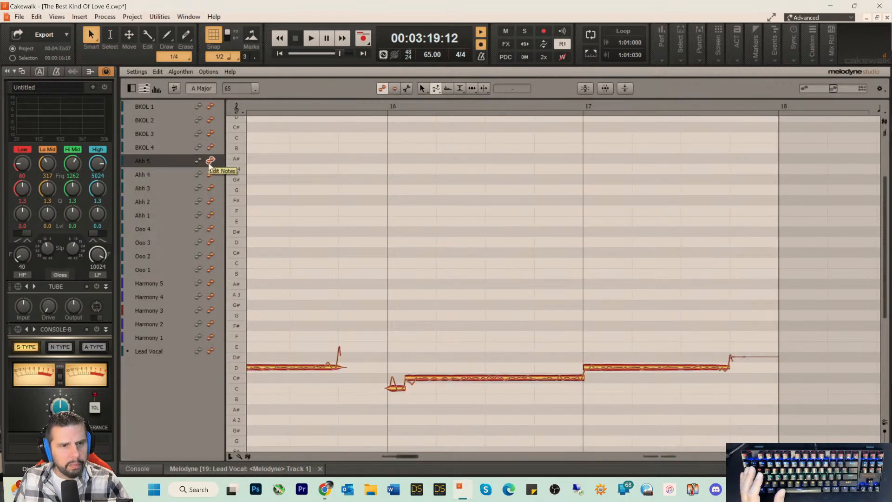
click(210, 146)
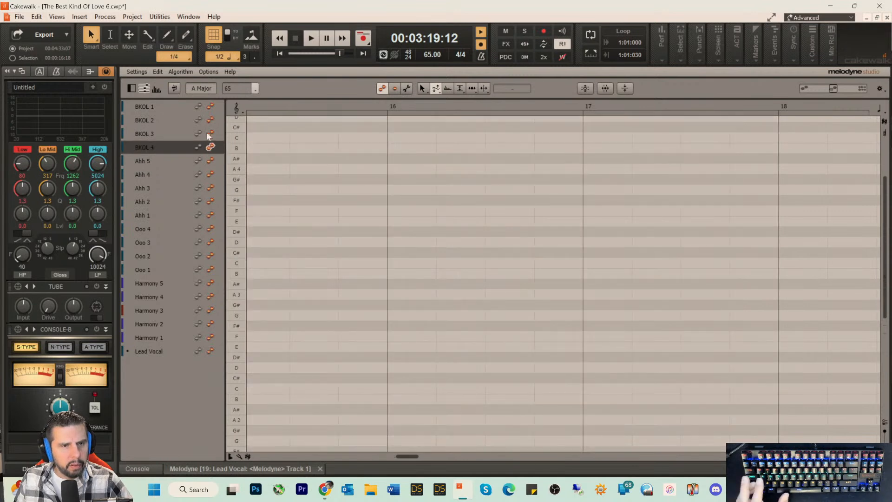
click(210, 133)
click(211, 108)
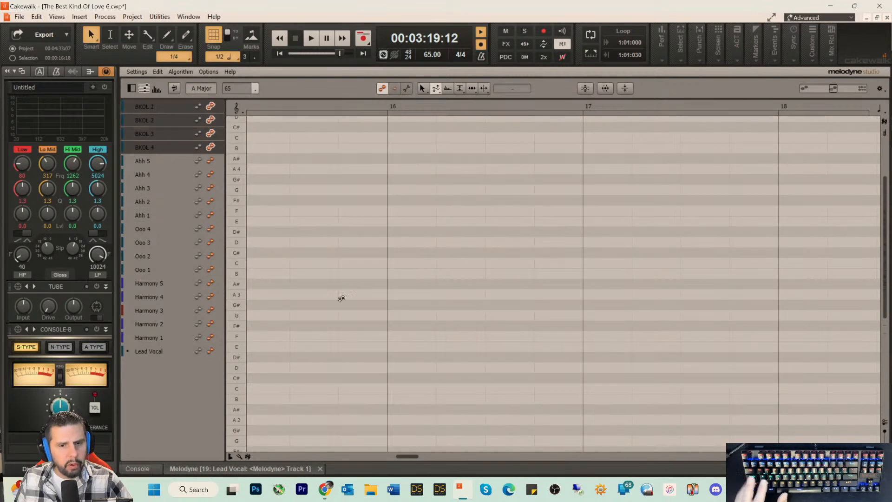
drag(405, 456, 767, 459)
scroll(564, 283, left, 2)
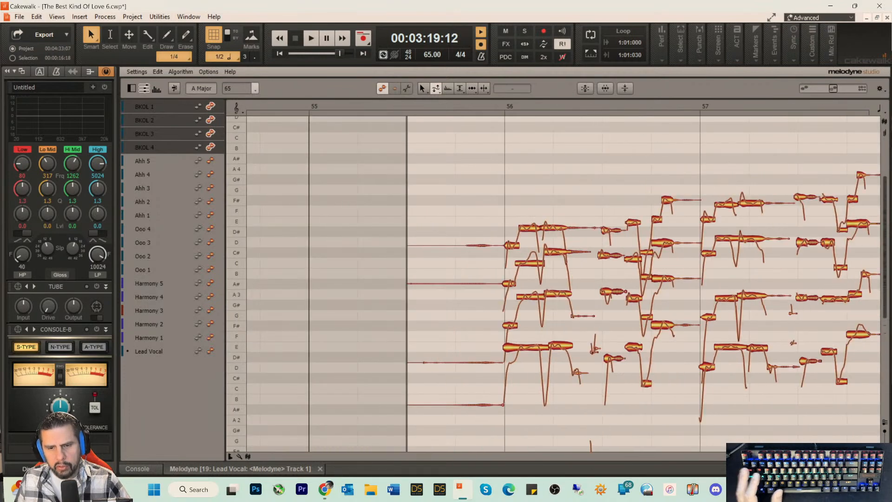
- Delete the stray noise notes before bar 56 in the BKOL parts and play the phrase from just before bar 56
drag(429, 165, 484, 413)
key(Delete)
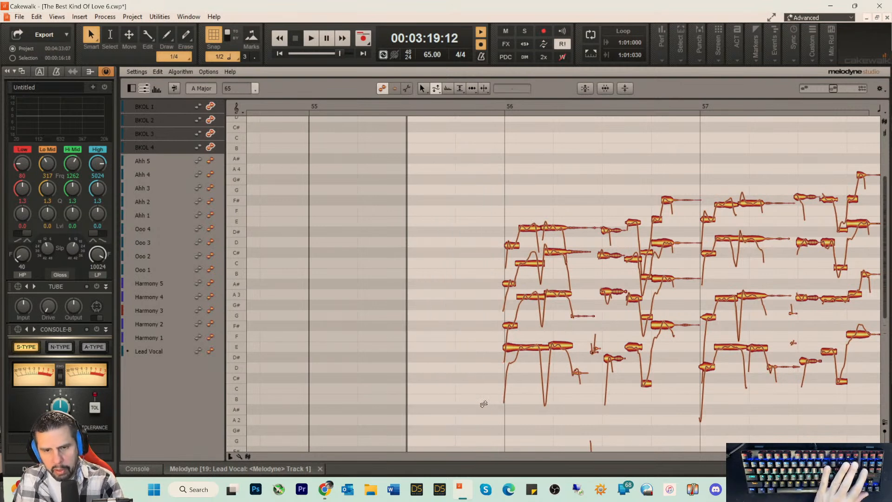
click(469, 112)
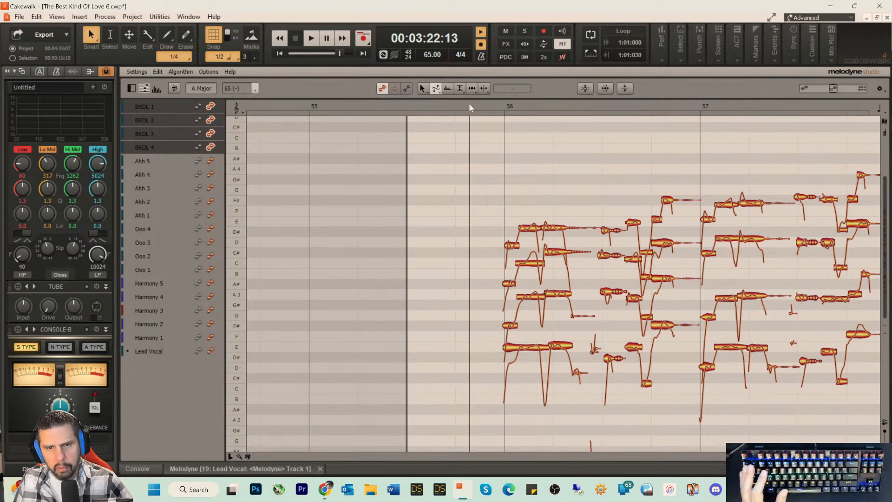
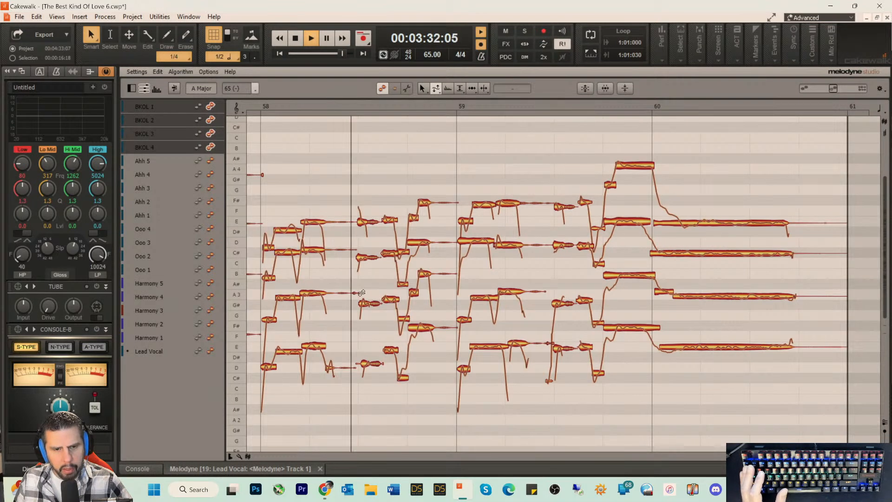
key(space)
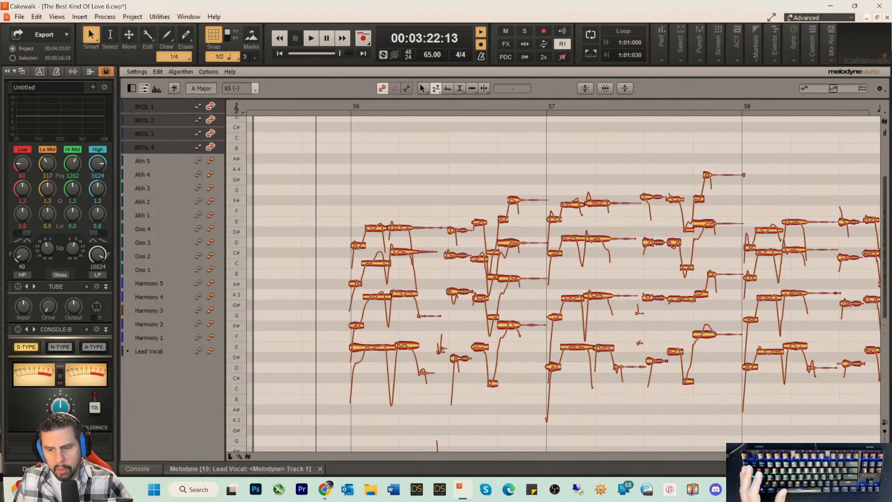
- Select all notes of the four BKOL parts and snap them to their nearest pitches with the Pitch tool
scroll(553, 283, up, 1)
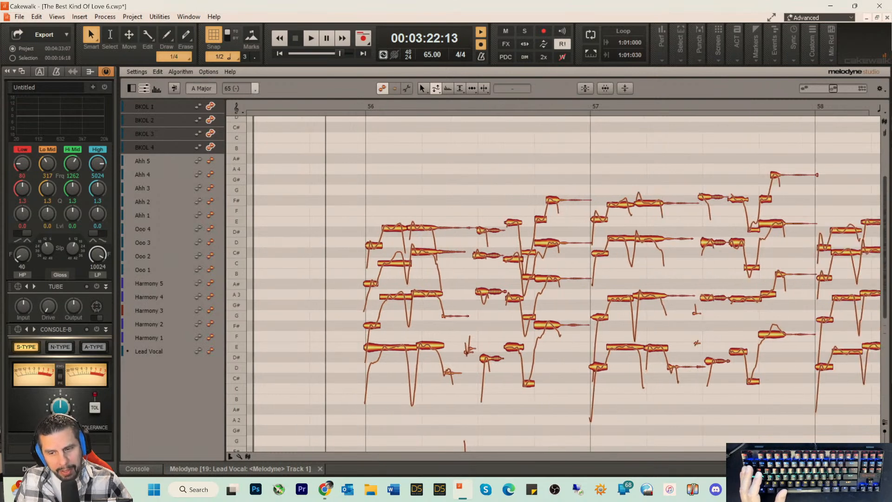
scroll(562, 283, right, 1)
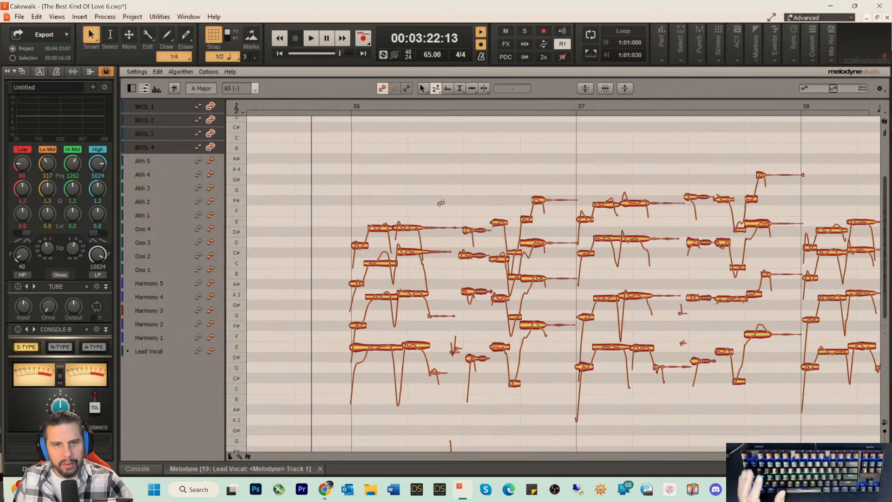
click(322, 104)
key(ctrl+a)
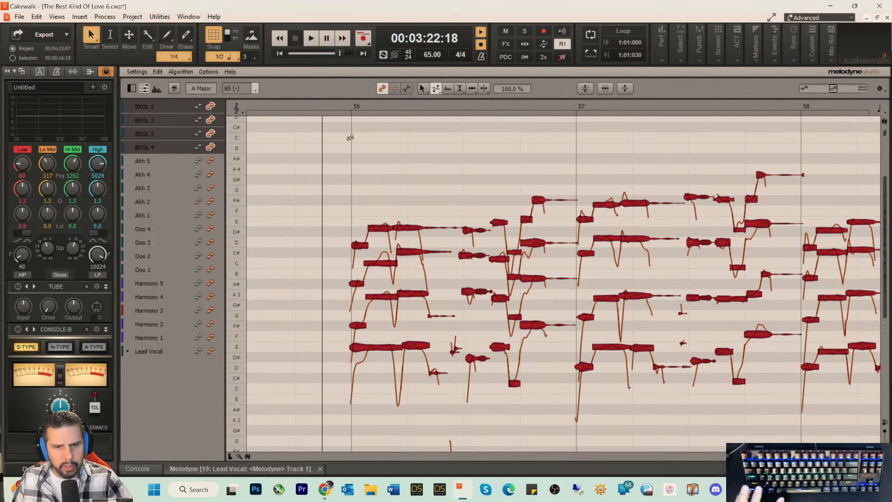
right_click(386, 151)
click(387, 175)
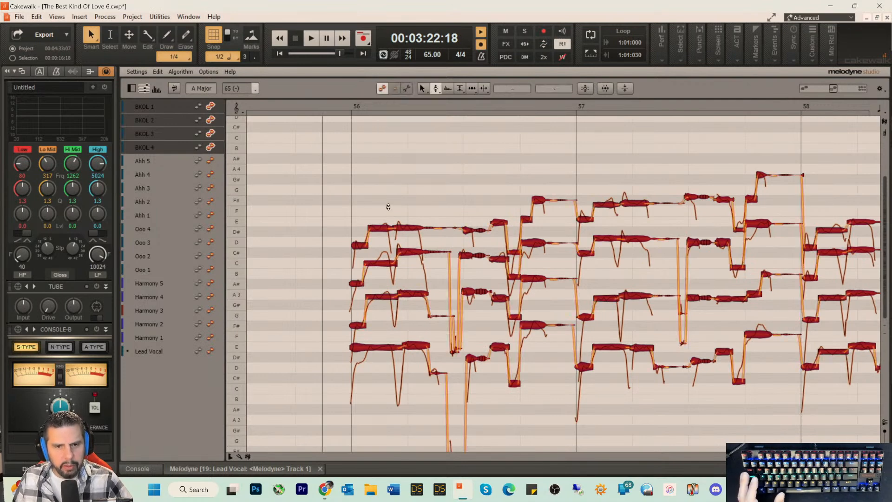
double_click(388, 227)
click(365, 202)
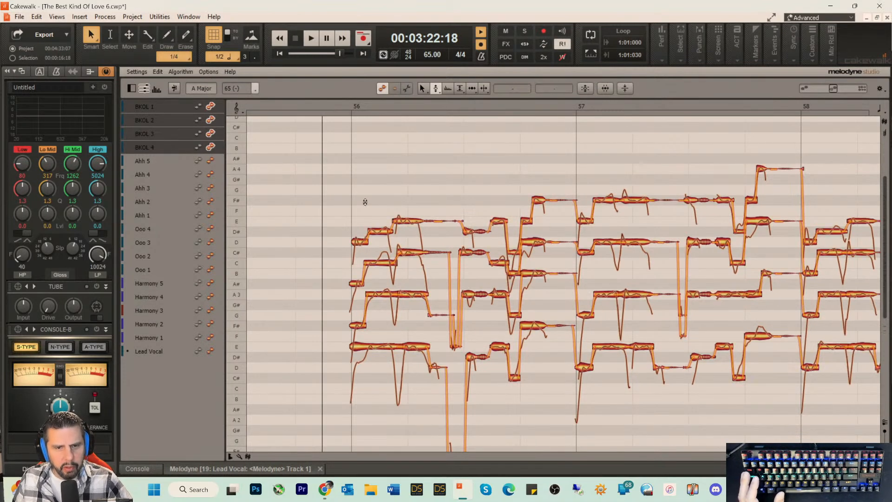
- Raise the second BKOL 1 note of bar 56 to E4 and play the start of the phrase
drag(371, 233, 374, 228)
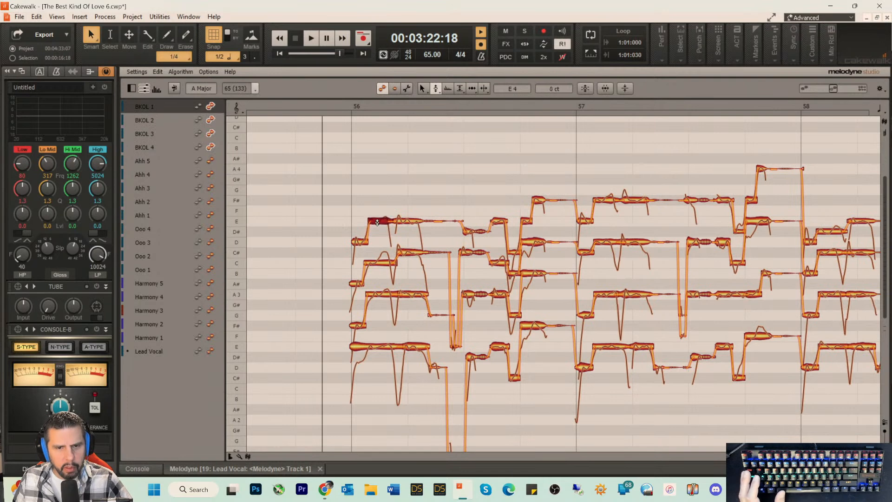
key(space)
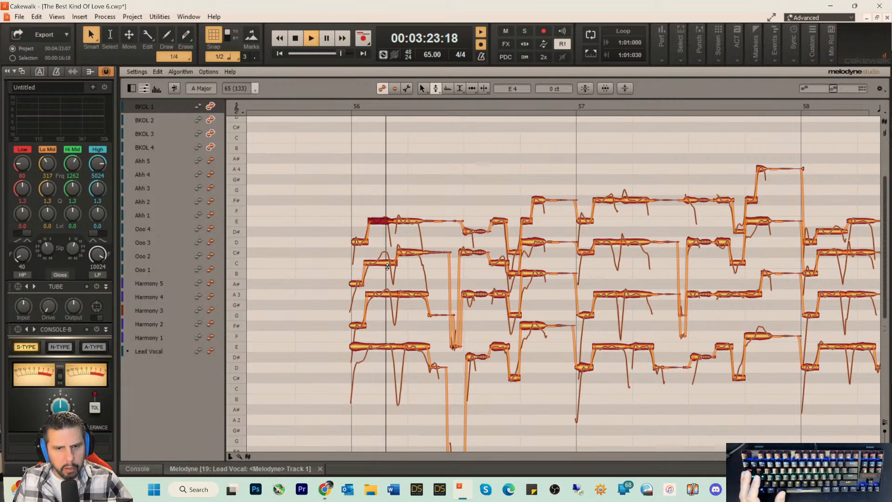
key(space)
- Raise the second BKOL 2 note of bar 56 to C#4 and reduce its pitch modulation to 37%
click(384, 265)
drag(383, 262, 384, 255)
right_click(384, 254)
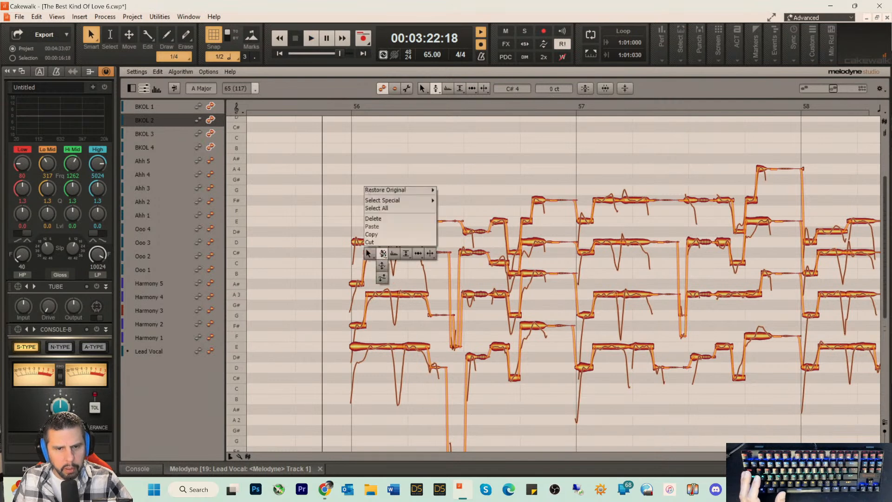
click(382, 265)
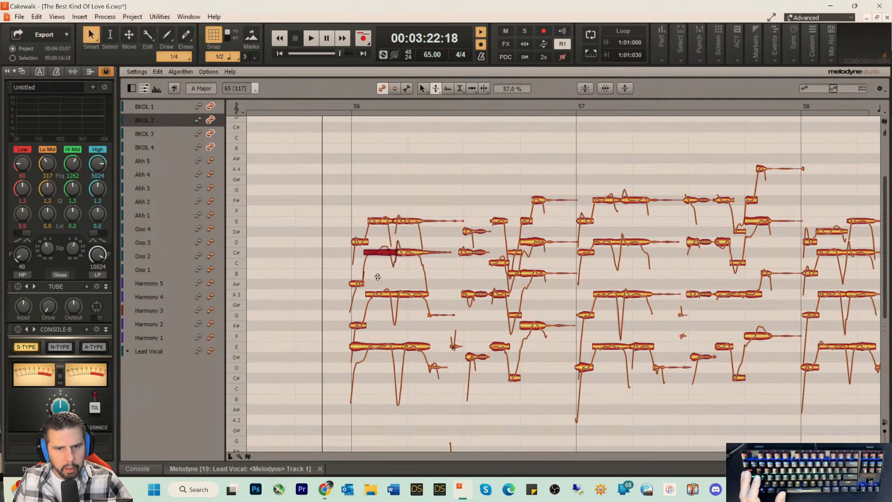
click(333, 104)
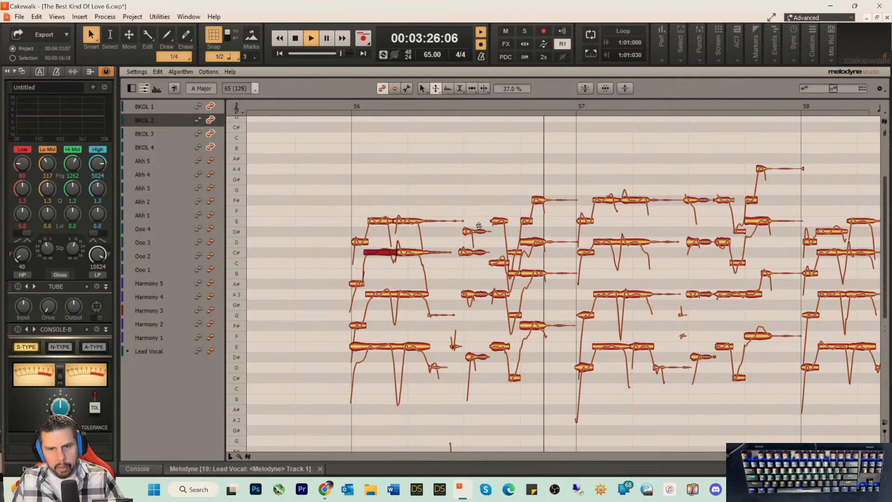
- Play the BKOL phrase in bar 56 and switch to the Time tool for aligning the notes
key(space)
key(space)
right_click(476, 259)
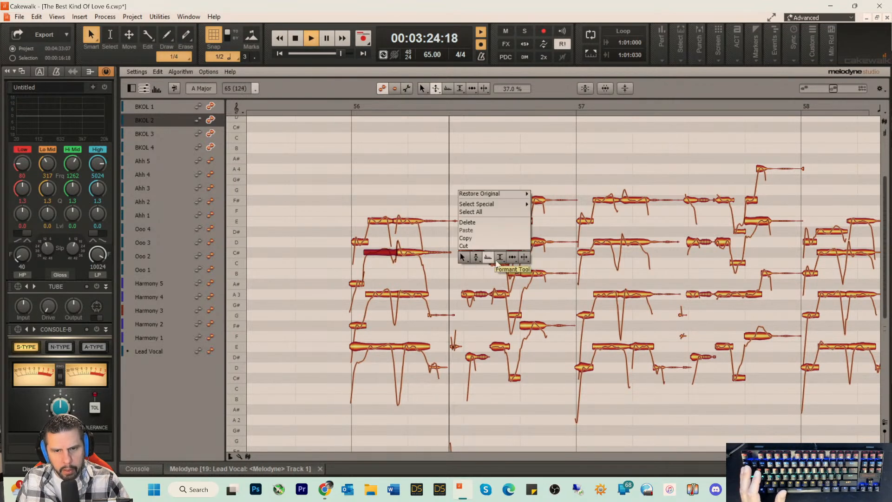
click(512, 257)
key(space)
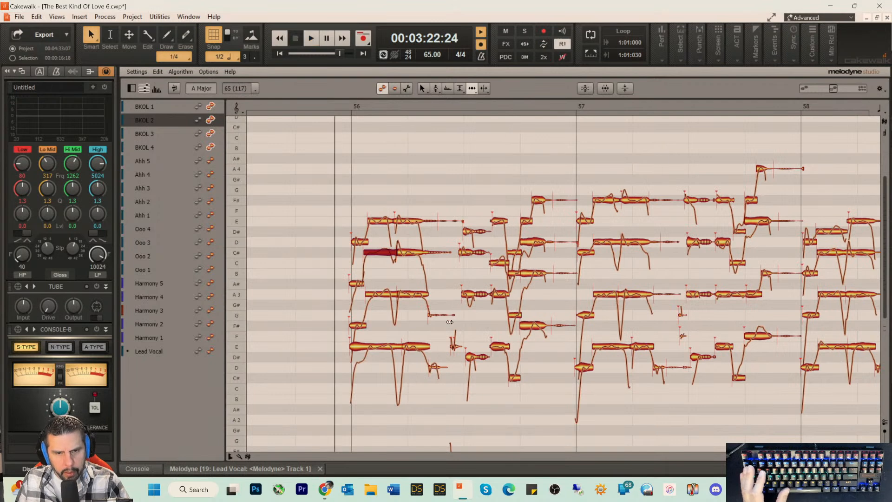
click(397, 294)
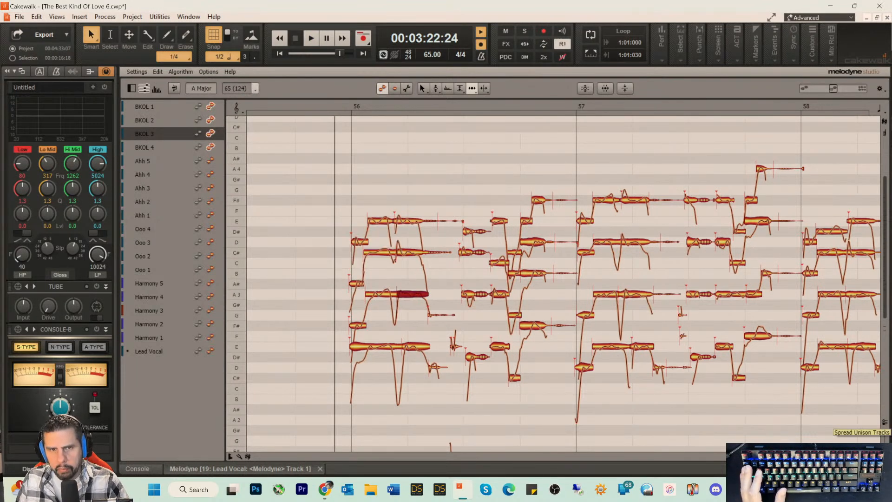
key(d)
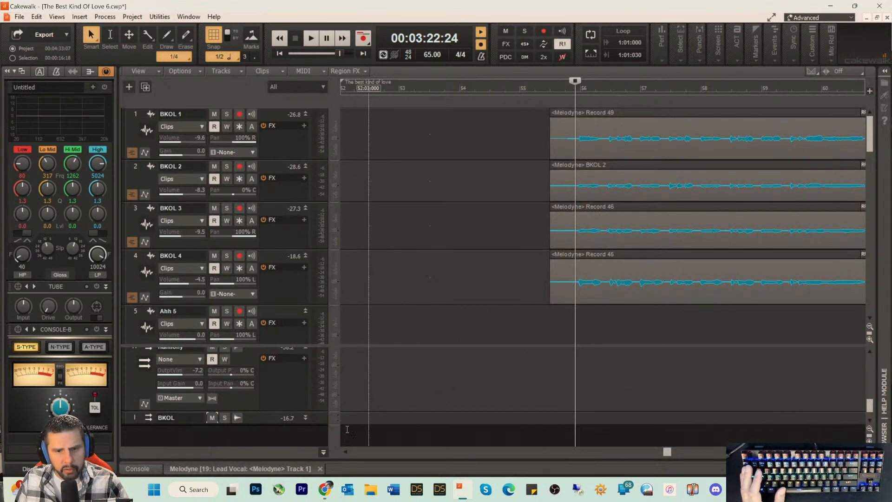
click(264, 468)
right_click(419, 285)
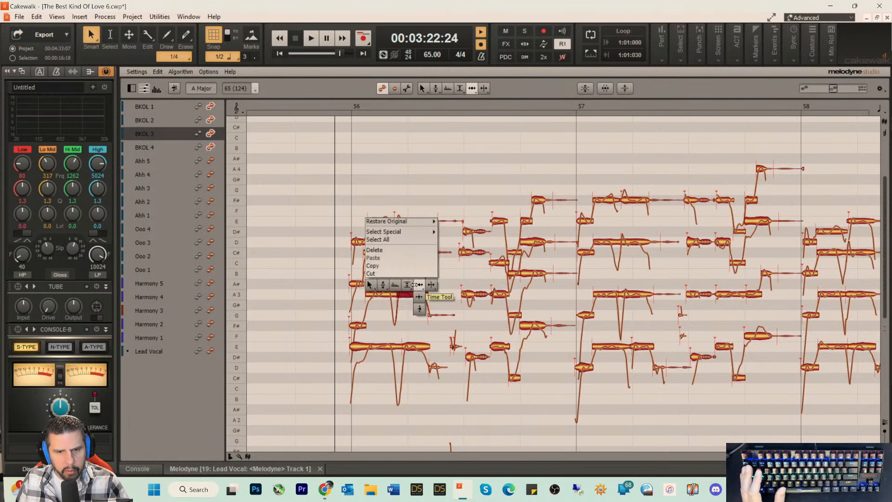
click(406, 297)
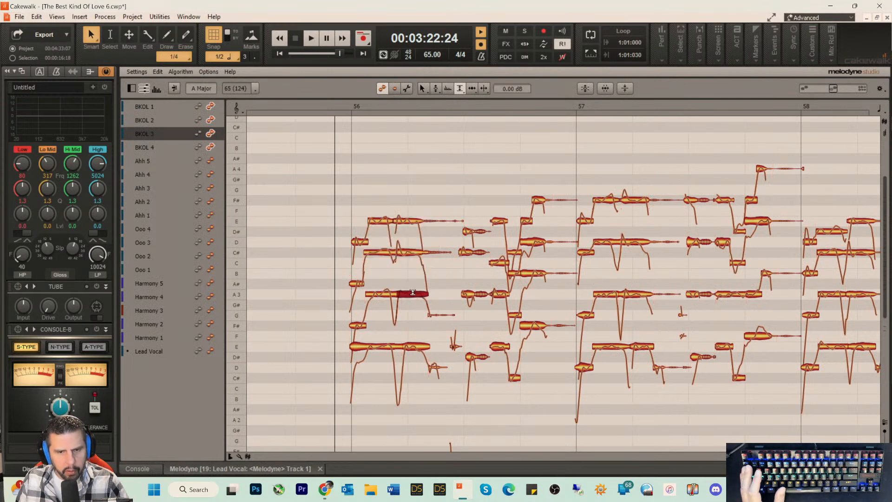
- Move the start of the second long BKOL 4 note in bar 56 earlier with the Time tool and play the phrase
click(410, 349)
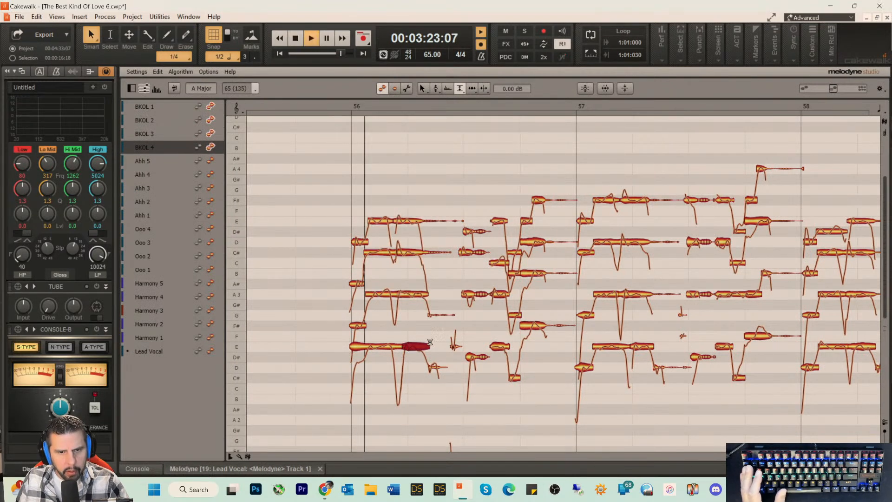
key(space)
right_click(427, 345)
click(431, 321)
key(space)
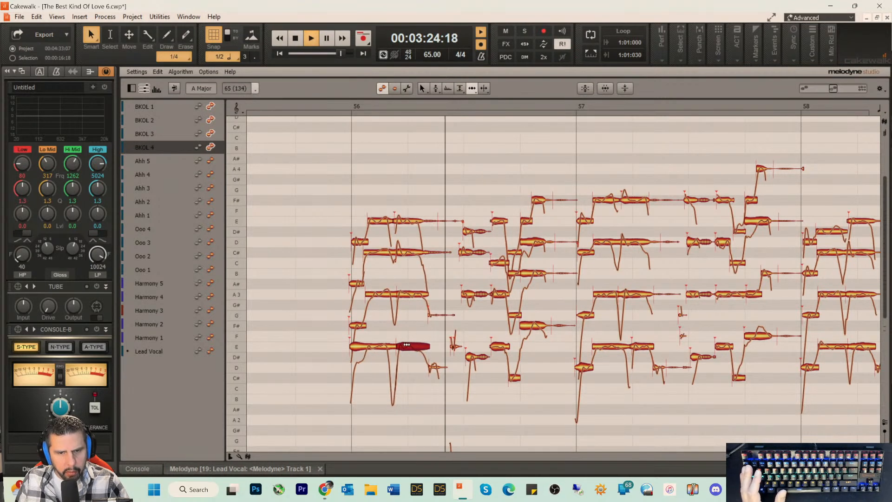
key(space)
key(space)
- Start the second long BKOL 3 note of bar 56 slightly earlier and shorten the end of the matching BKOL 4 note
click(402, 295)
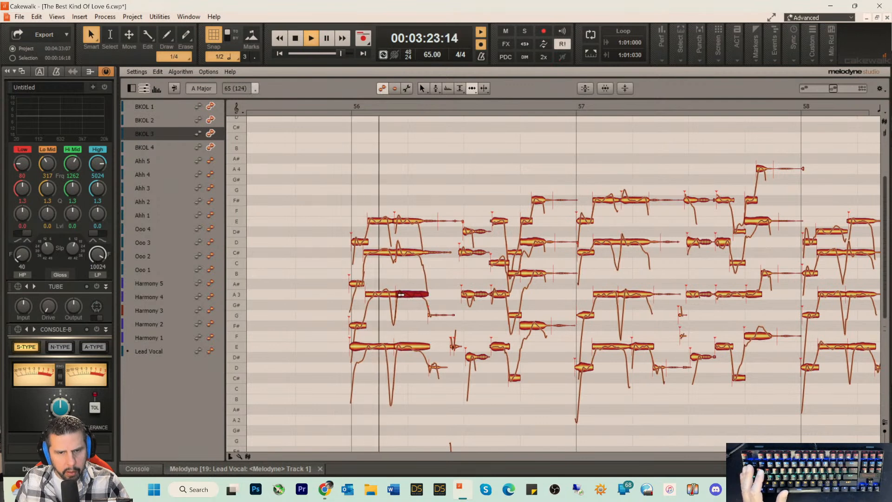
key(space)
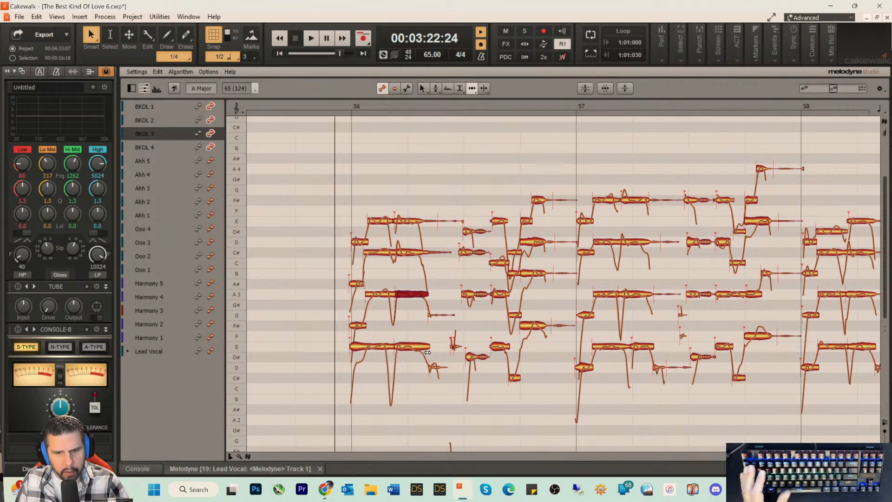
click(426, 349)
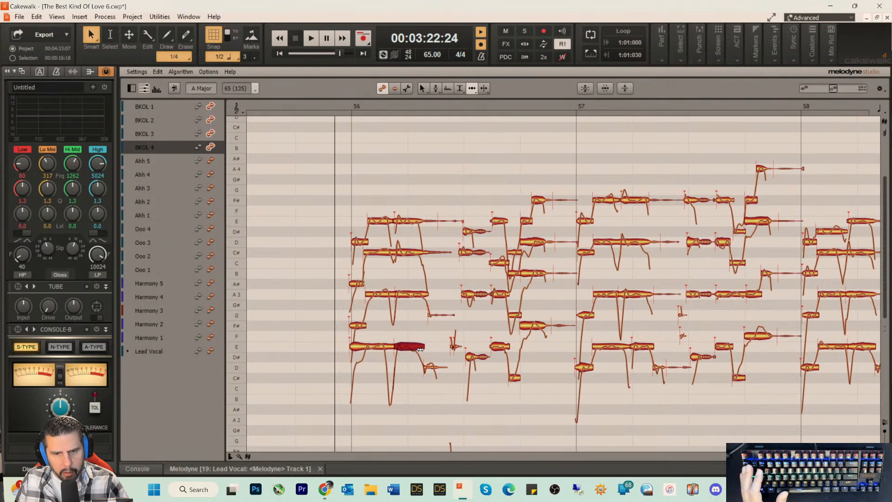
- Set the Melodyne time grid to sixteenth notes and play bar 56
click(880, 110)
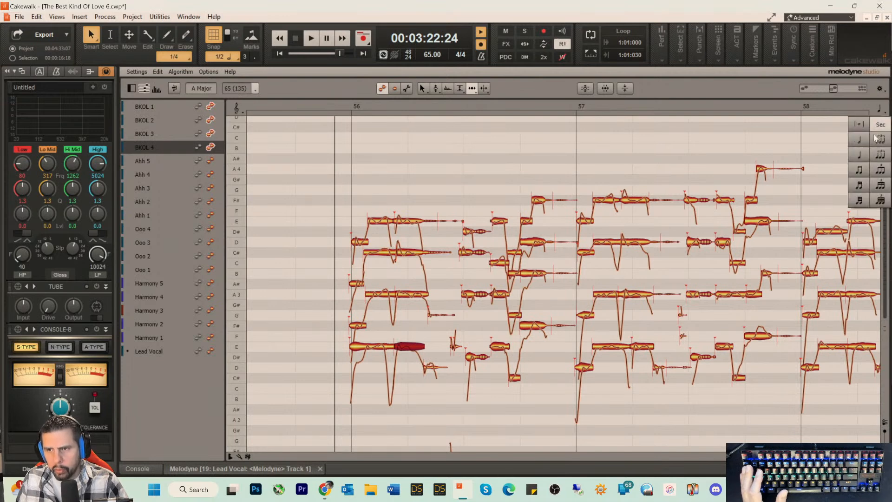
click(859, 185)
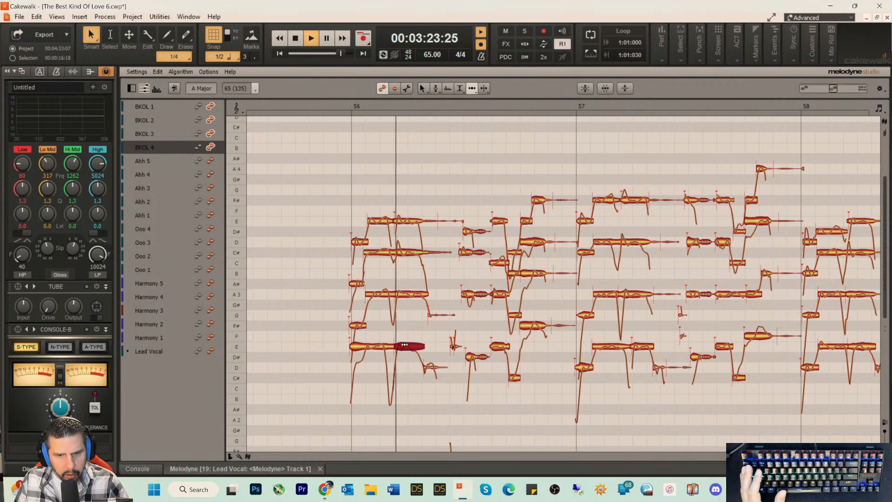
key(space)
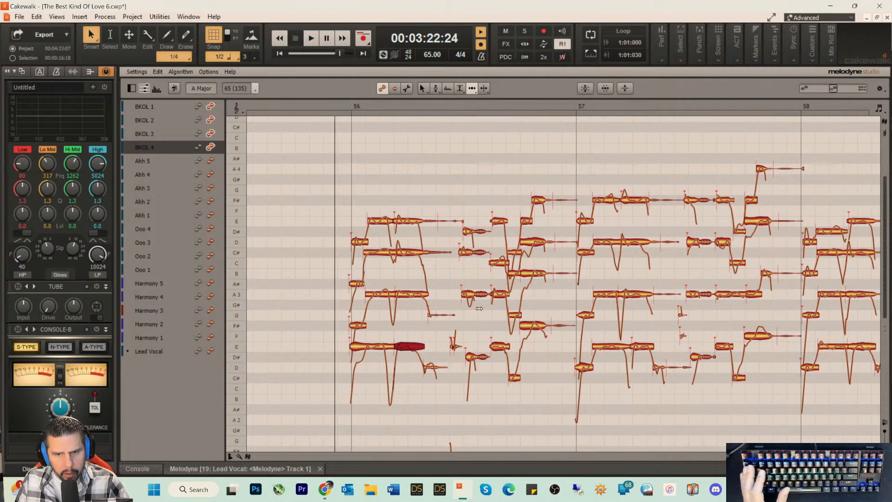
key(space)
- Align the starts of the BKOL 4, BKOL 3 and BKOL 2 notes in the middle of bar 56 and play through into bar 57
click(465, 358)
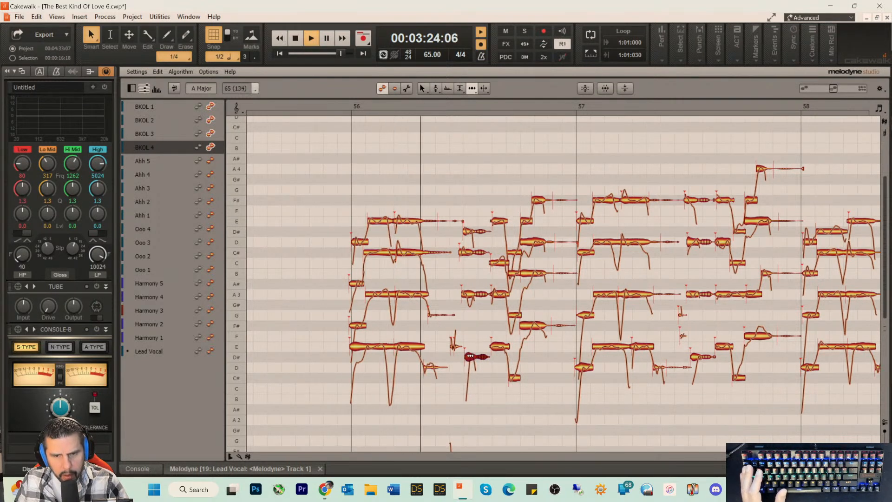
key(space)
click(467, 293)
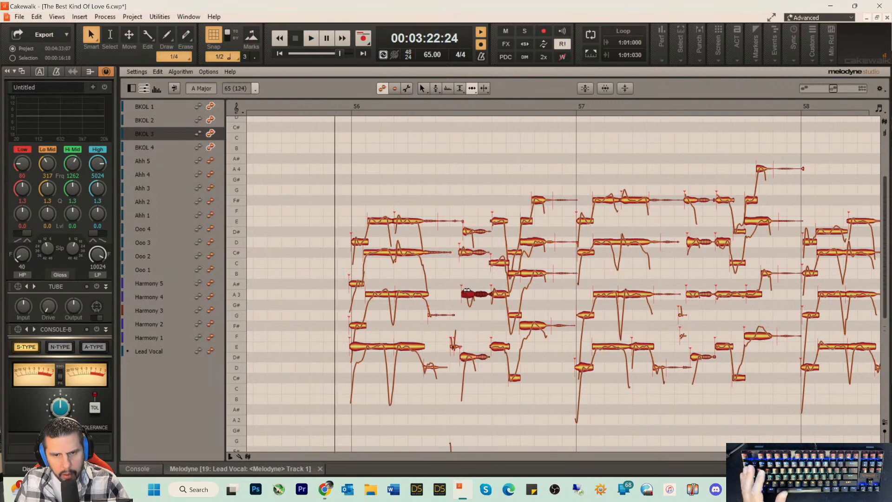
key(space)
click(467, 251)
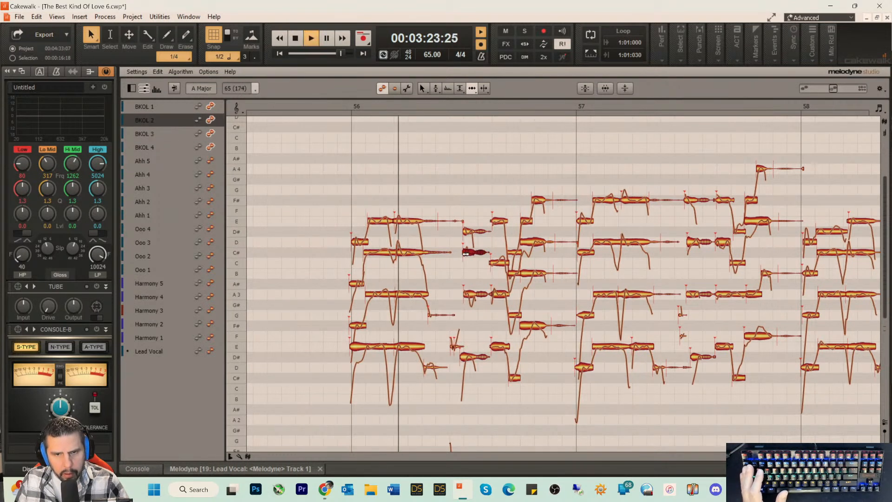
click(466, 358)
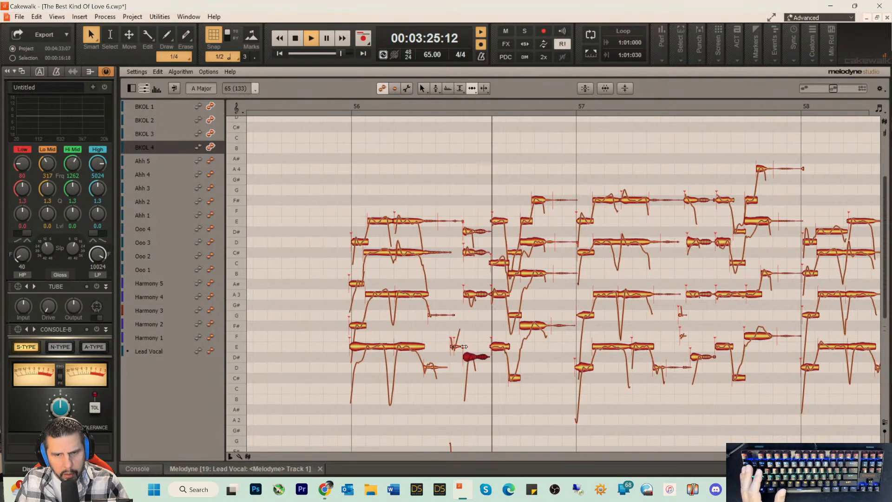
key(space)
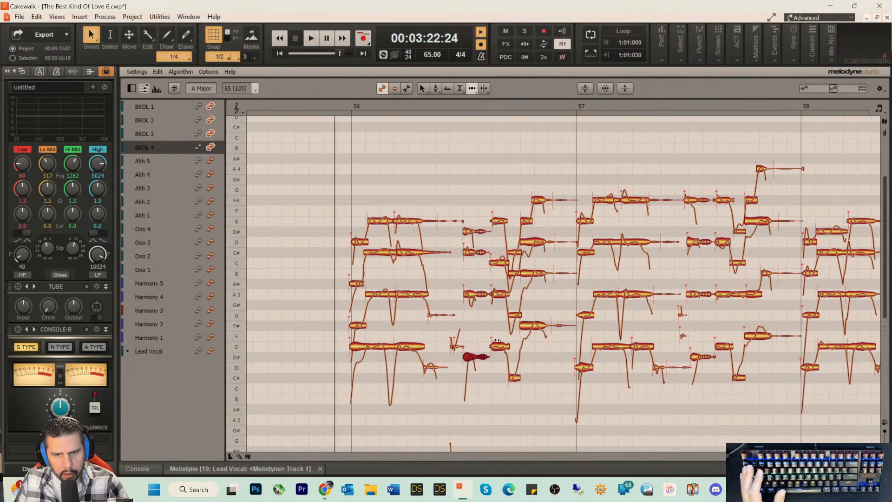
key(space)
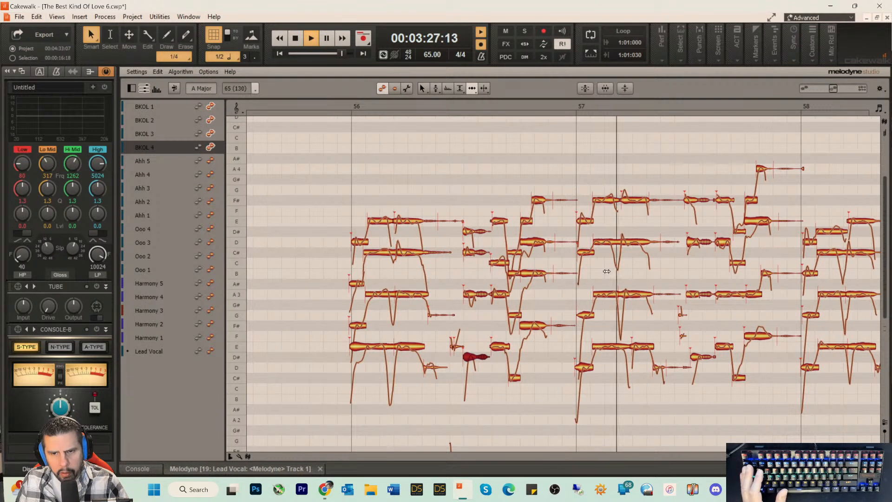
key(space)
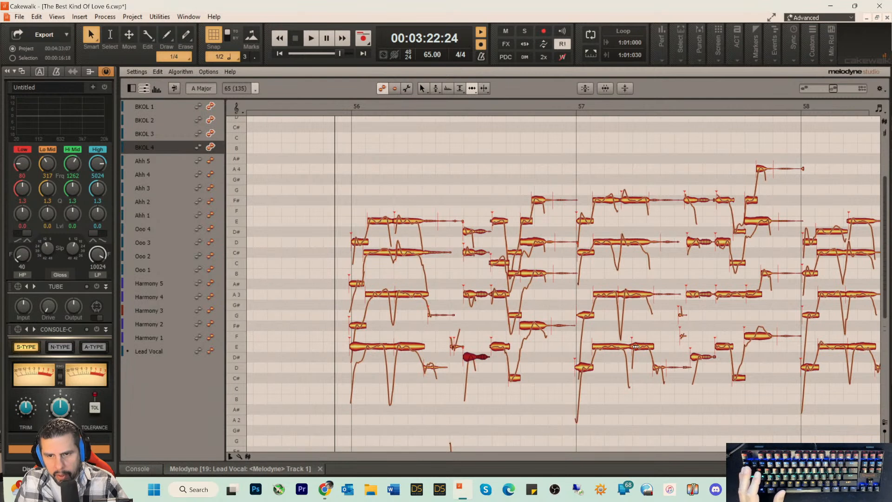
- Move the two long BKOL 4 notes and the first long BKOL 3 note of bar 57 slightly earlier and check the playback
drag(636, 346, 618, 349)
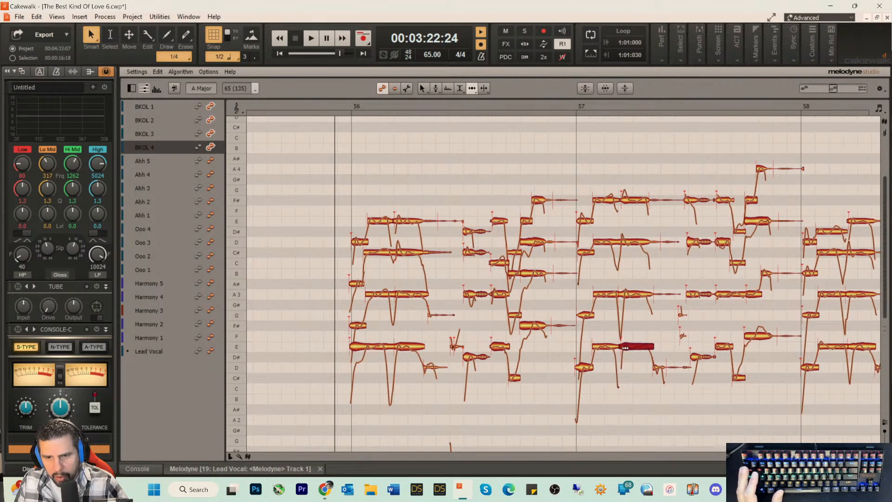
key(space)
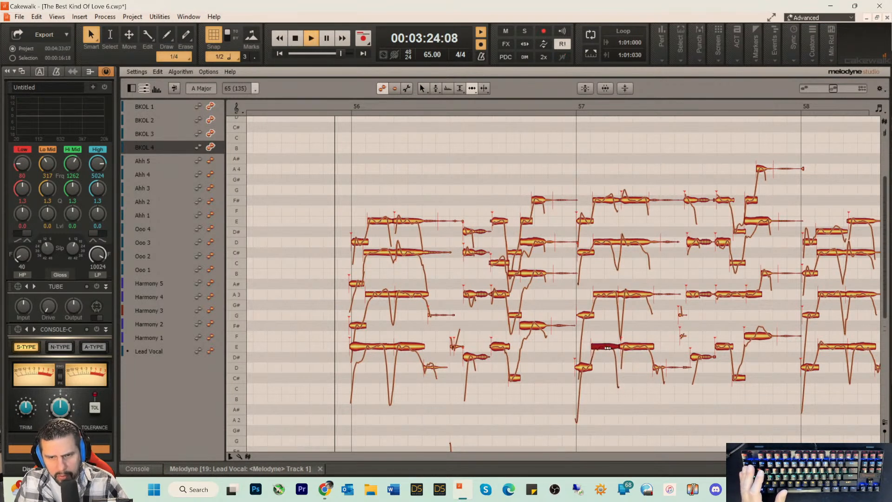
click(604, 296)
drag(604, 297, 601, 297)
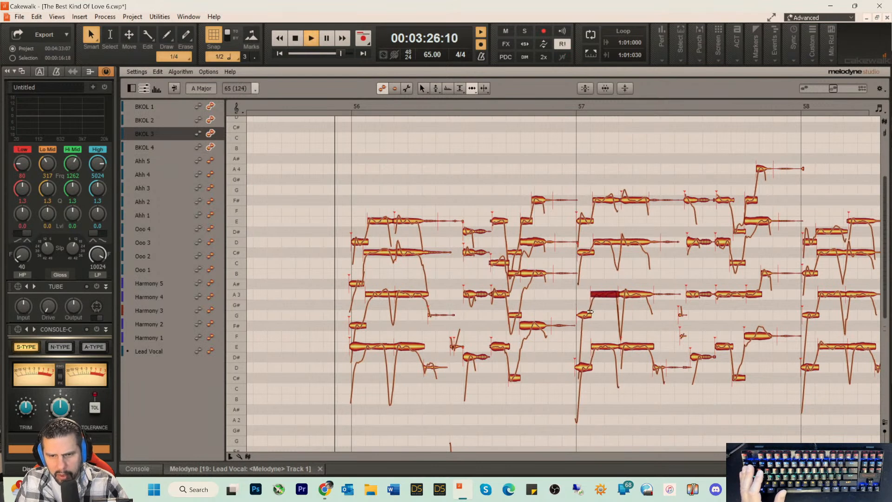
key(space)
key(space)
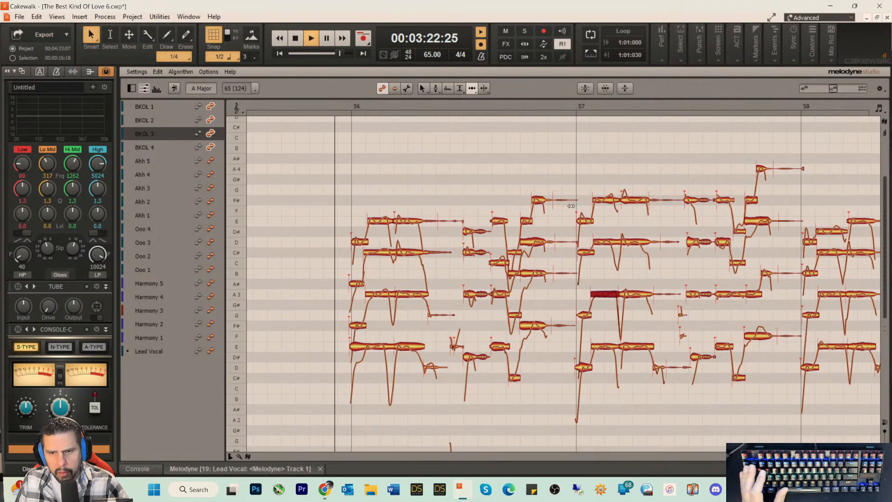
- Play the BKOL parts from the last beat of bar 56 and save the project
click(554, 107)
key(space)
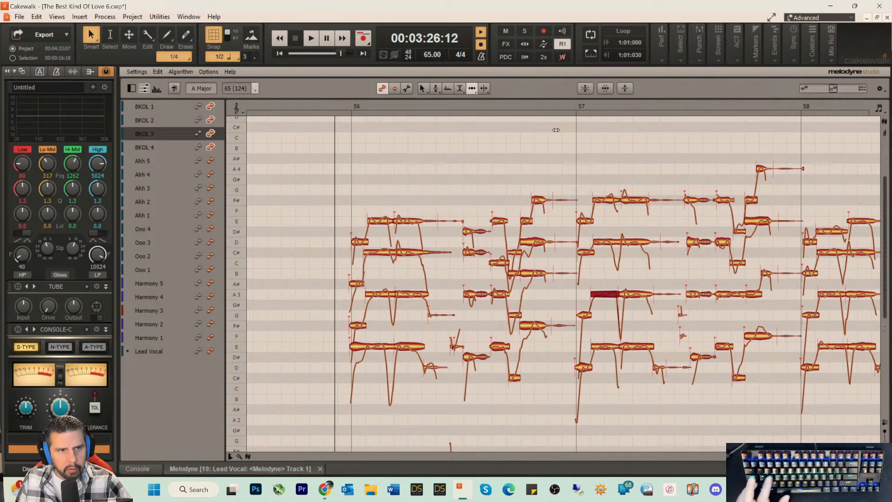
key(ctrl+s)
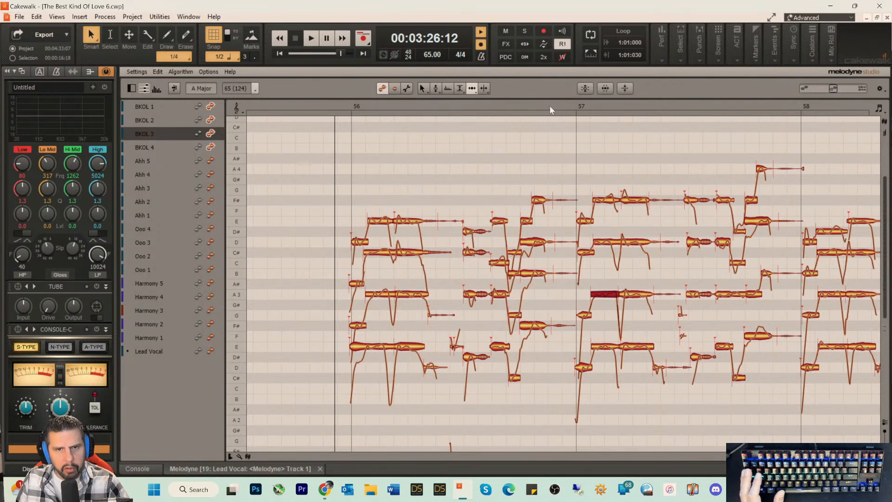
key(space)
click(518, 105)
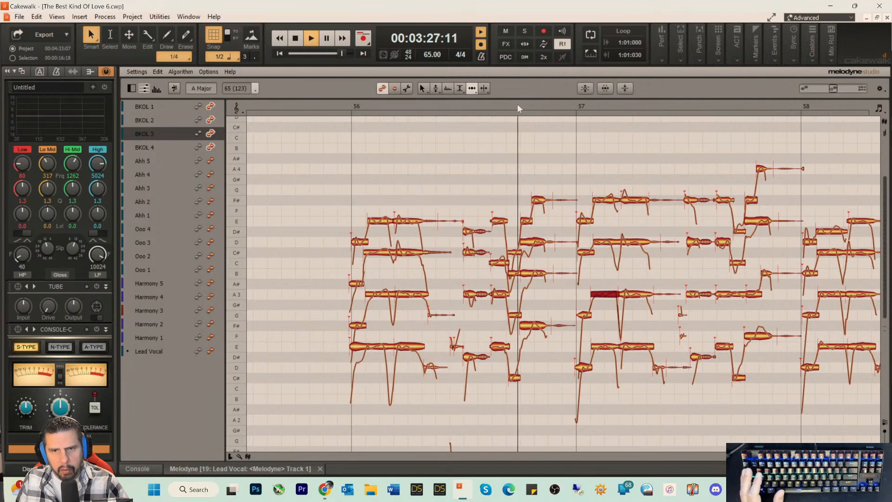
key(space)
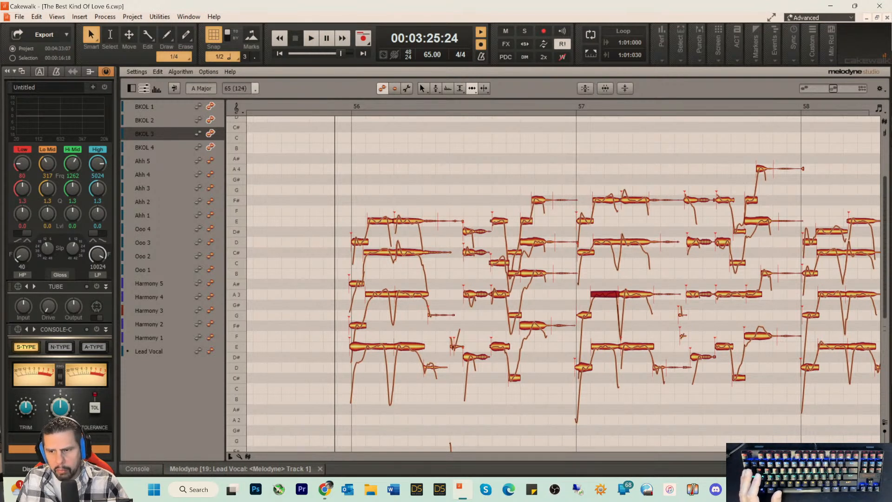
- Return to the track view and play the BKOL parts with a lead-in from bar 54
key(d)
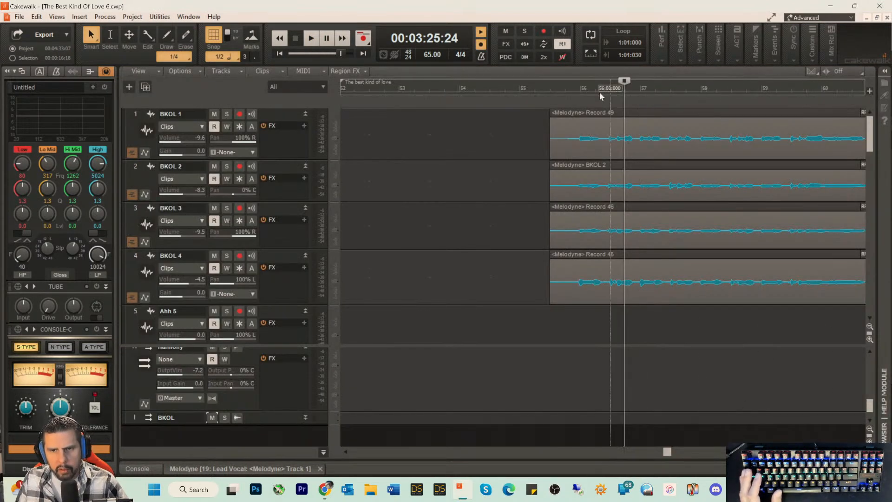
key(space)
key(space)
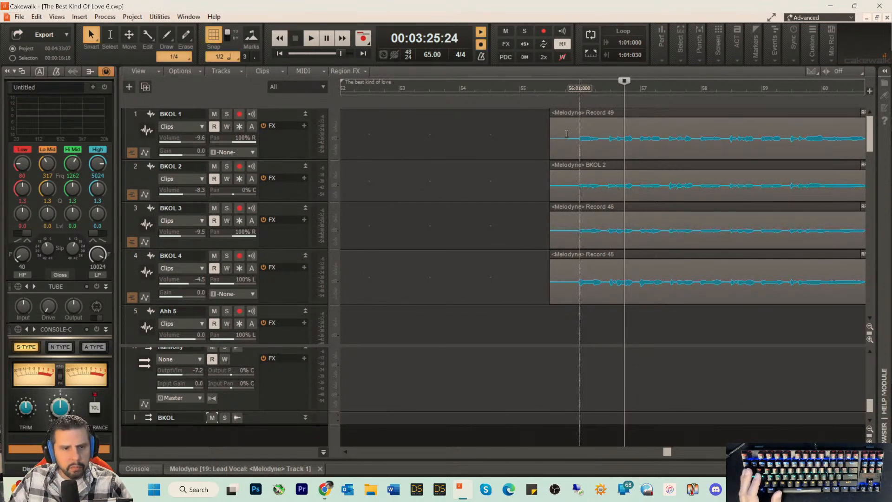
click(490, 88)
key(space)
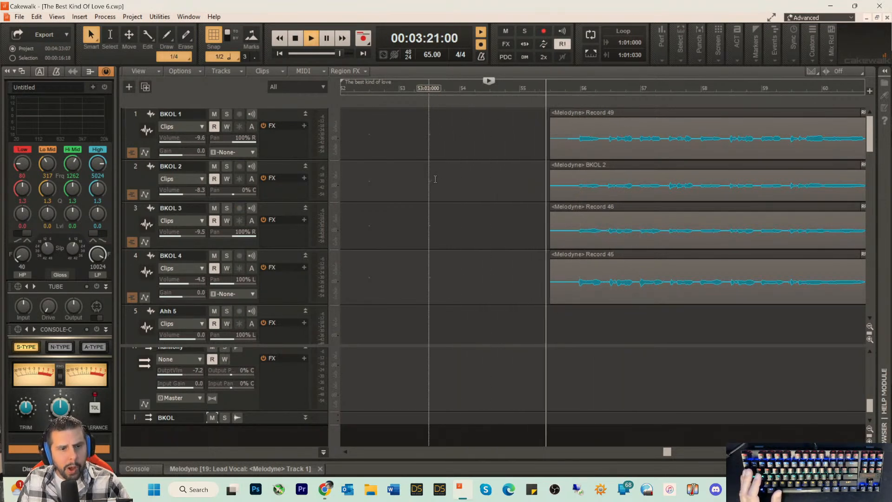
scroll(314, 183, down, 4)
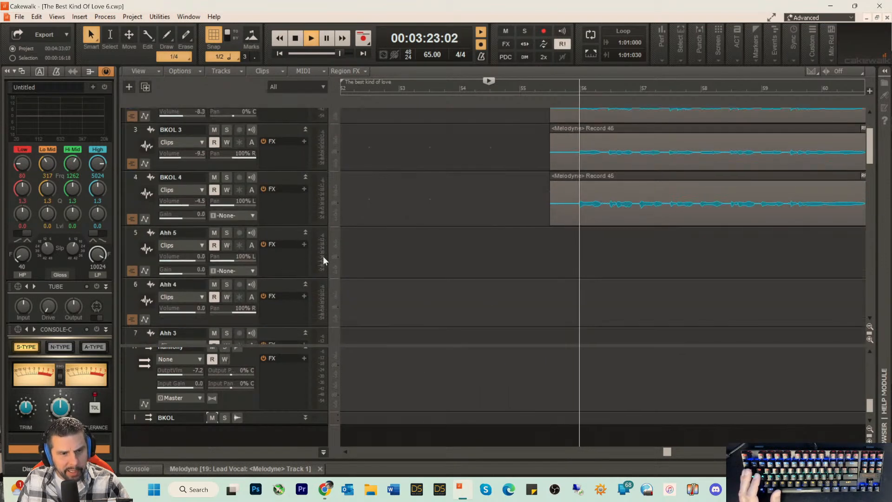
scroll(497, 203, up, 4)
key(space)
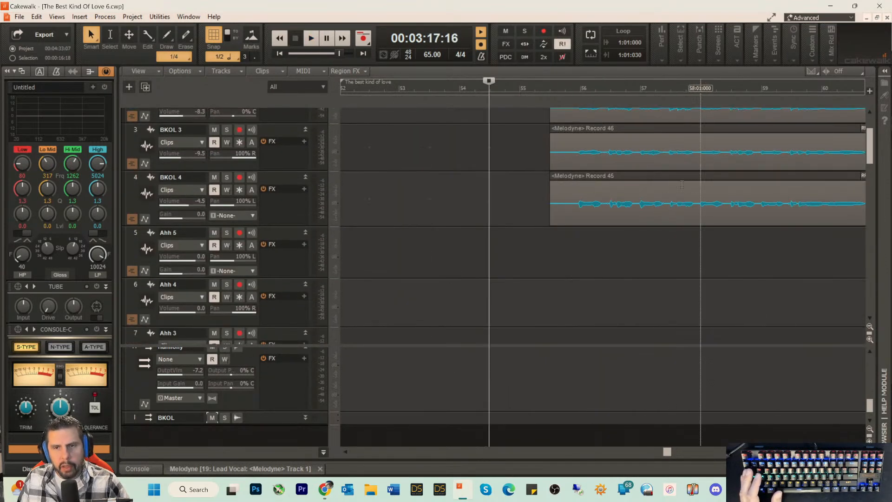
scroll(372, 377, up, 3)
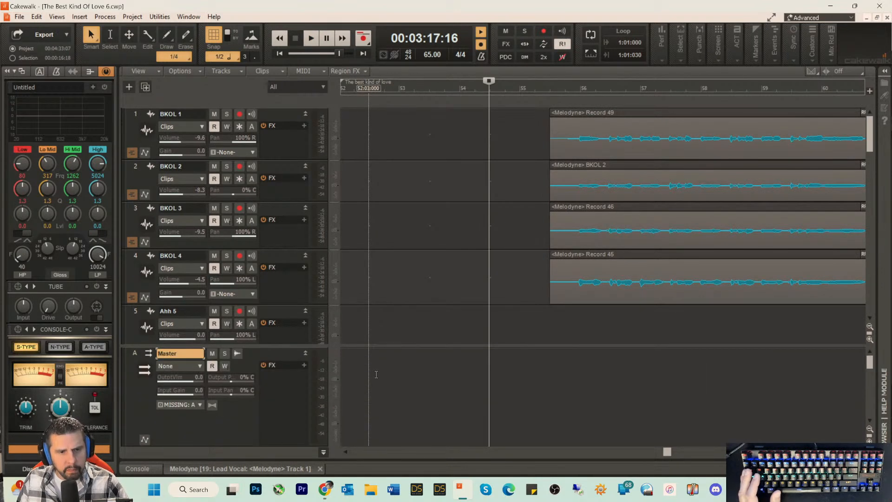
- Check the Master bus's missing output, restart Cakewalk and reopen The Best Kind Of Love 6.cwp to restore the audio device
click(195, 404)
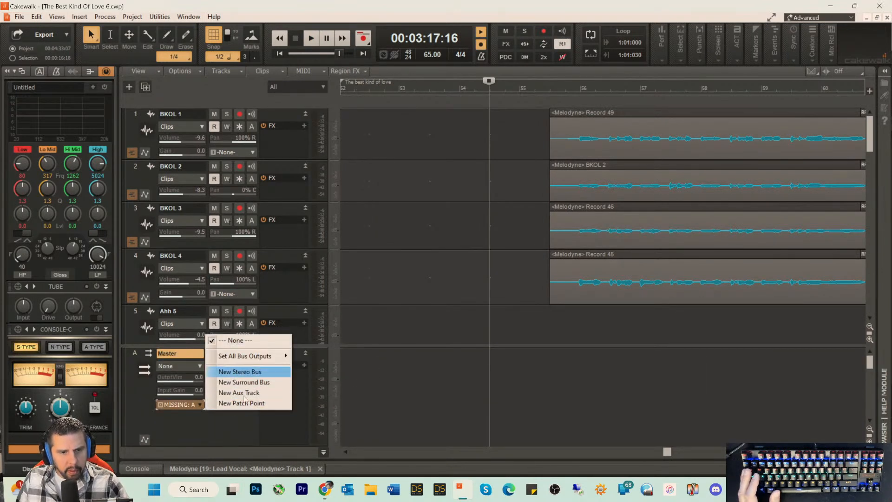
click(226, 435)
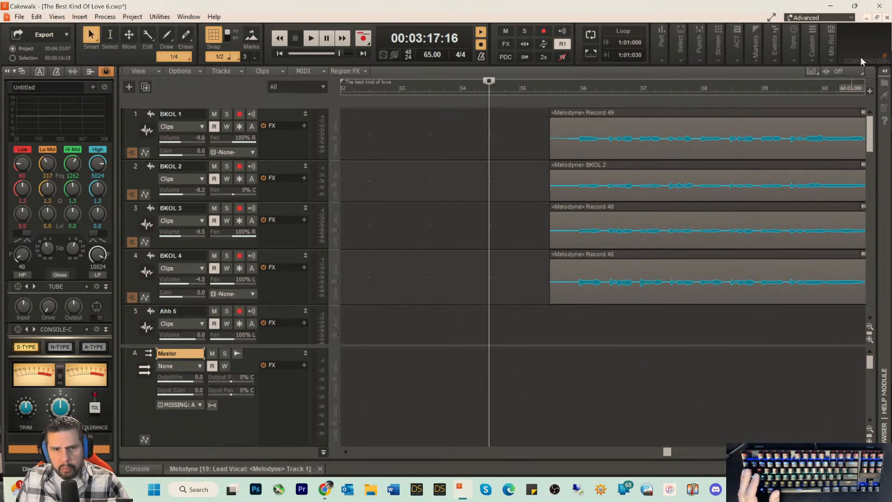
click(888, 7)
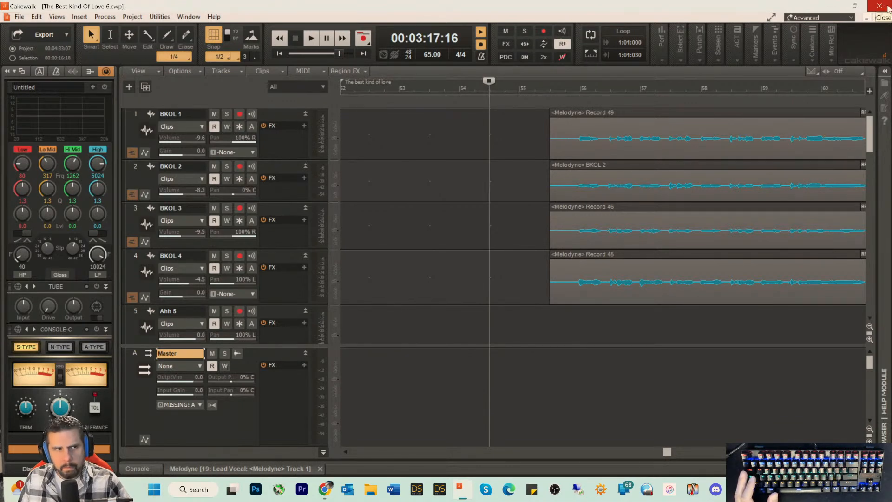
click(887, 8)
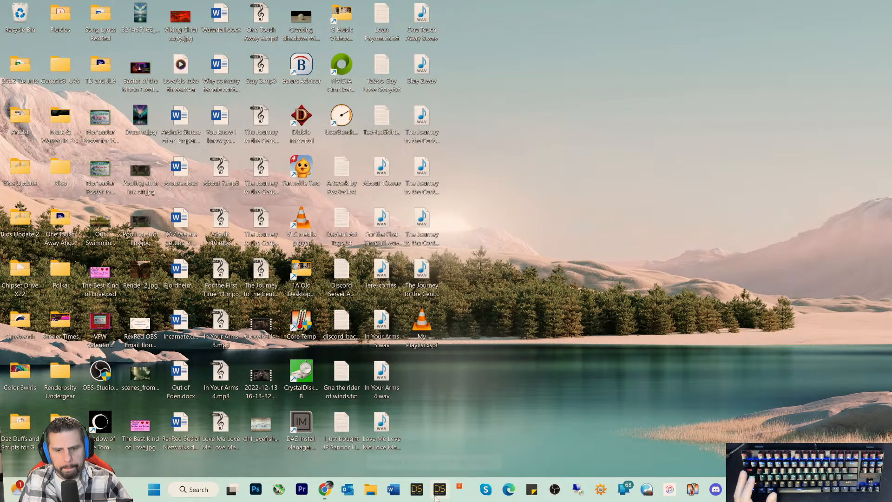
click(460, 488)
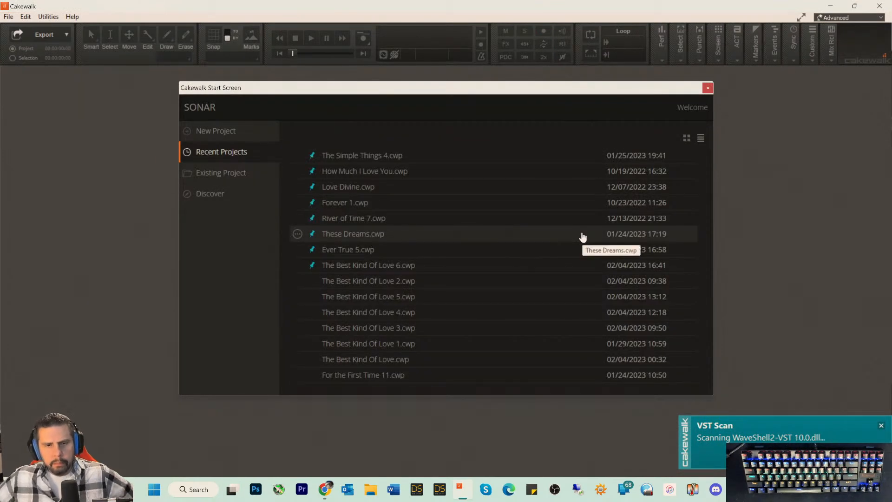
click(375, 268)
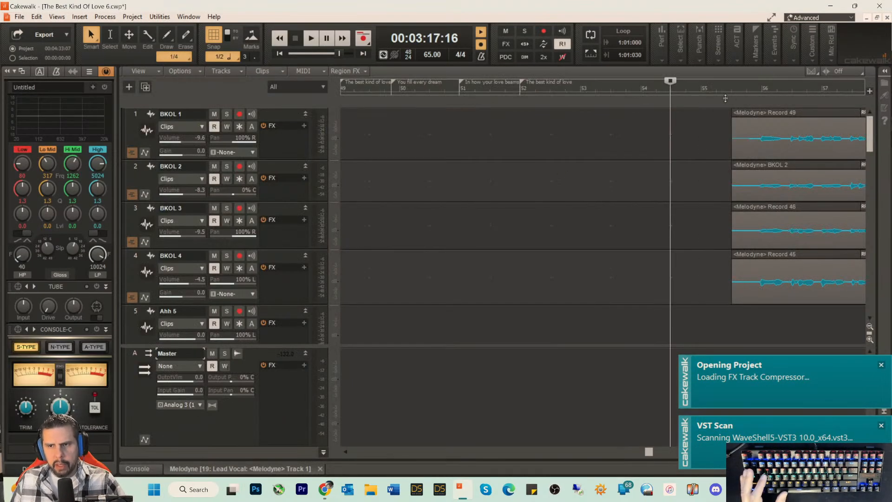
- Dismiss the loading and VST scan notifications and play the BKOL parts from around bar 55
key(space)
key(space)
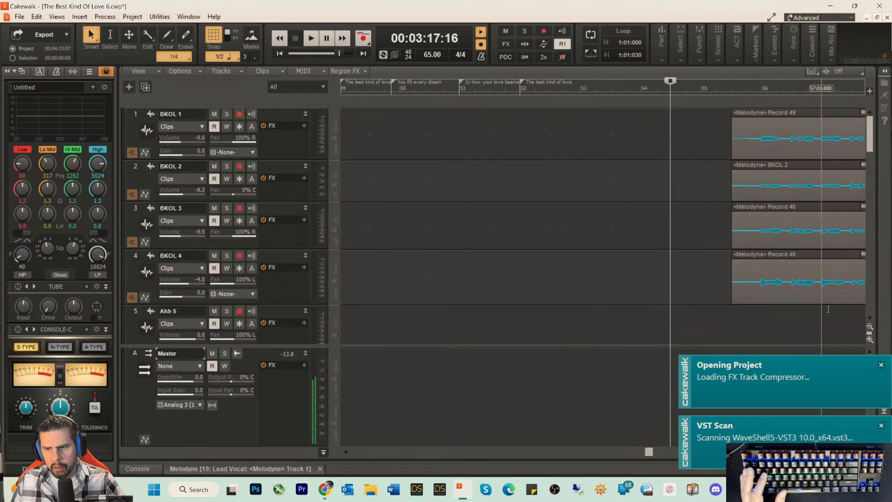
click(881, 365)
click(881, 426)
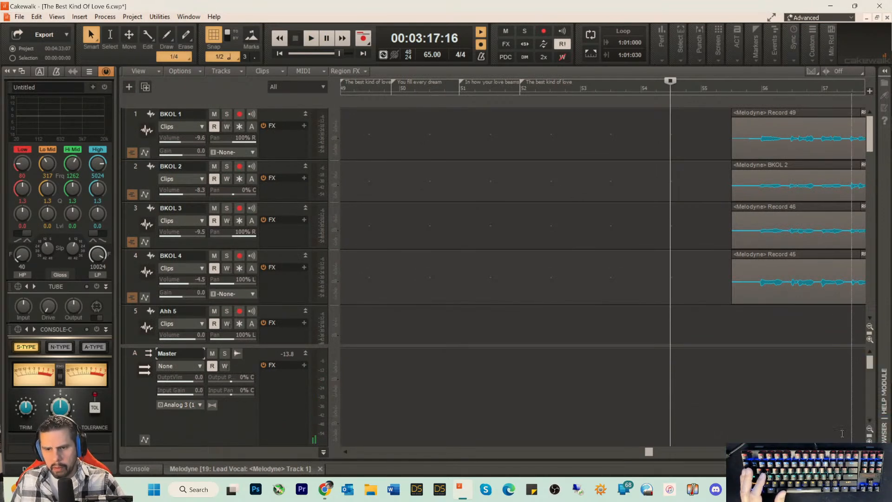
drag(651, 455, 673, 454)
click(477, 90)
key(space)
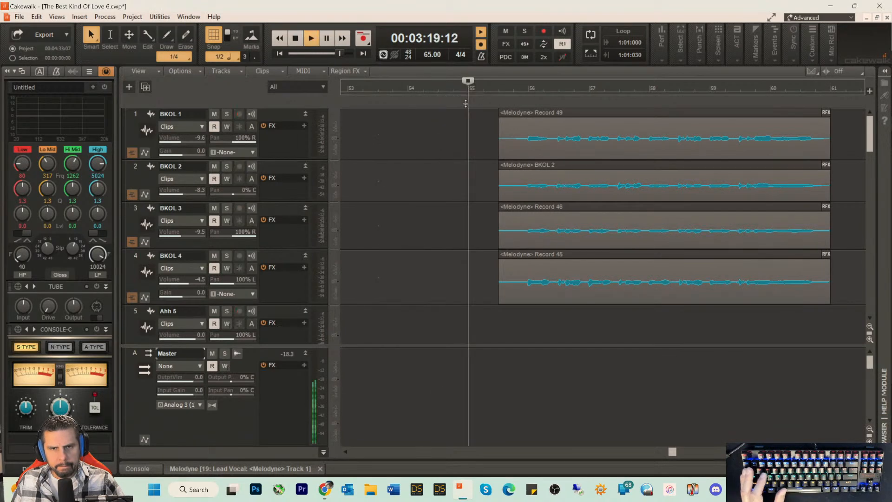
key(space)
- Return to the Melodyne editor and limit note editing to the BKOL 1, BKOL 2, BKOL 3 and BKOL 4 tracks
click(246, 465)
key(space)
key(space)
scroll(557, 303, up, 6)
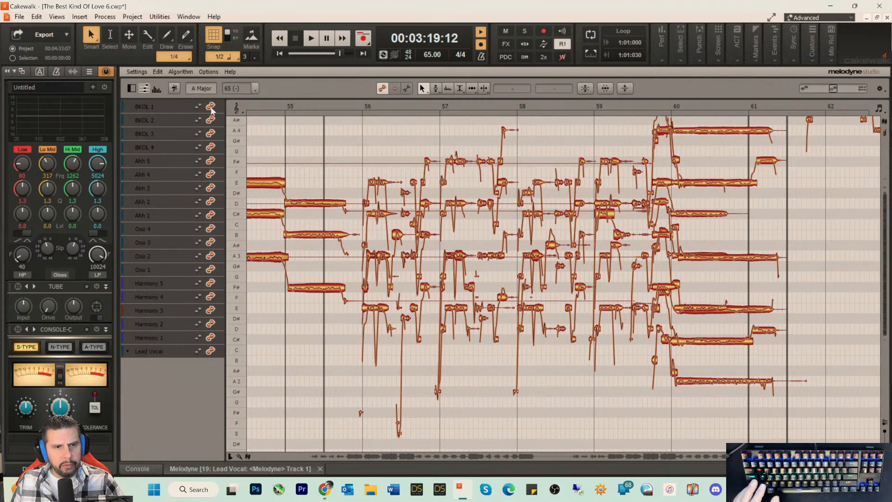
click(211, 108)
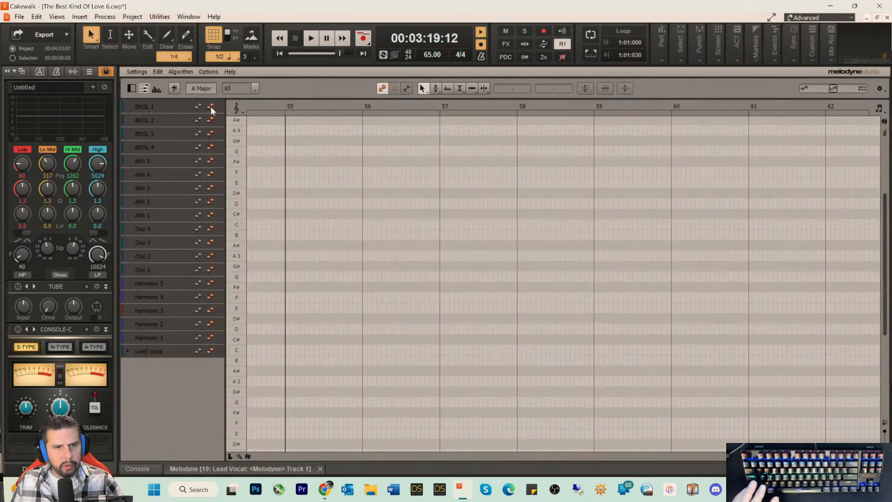
click(210, 108)
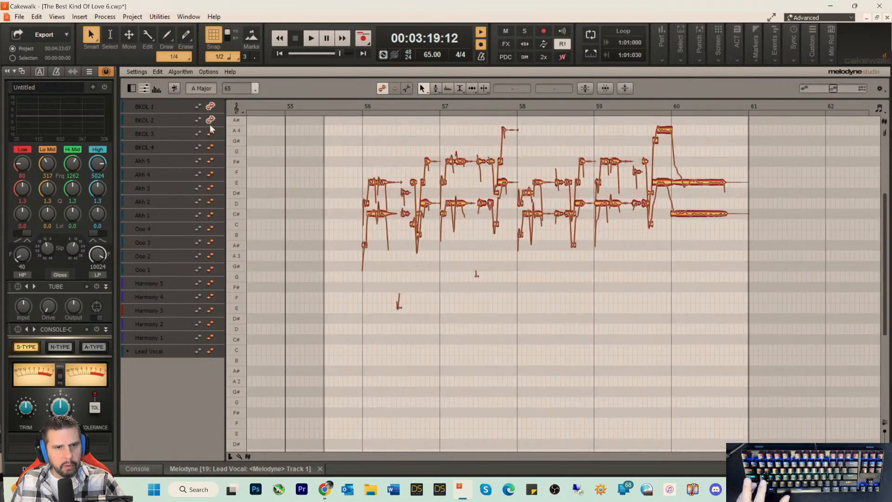
click(210, 133)
click(209, 147)
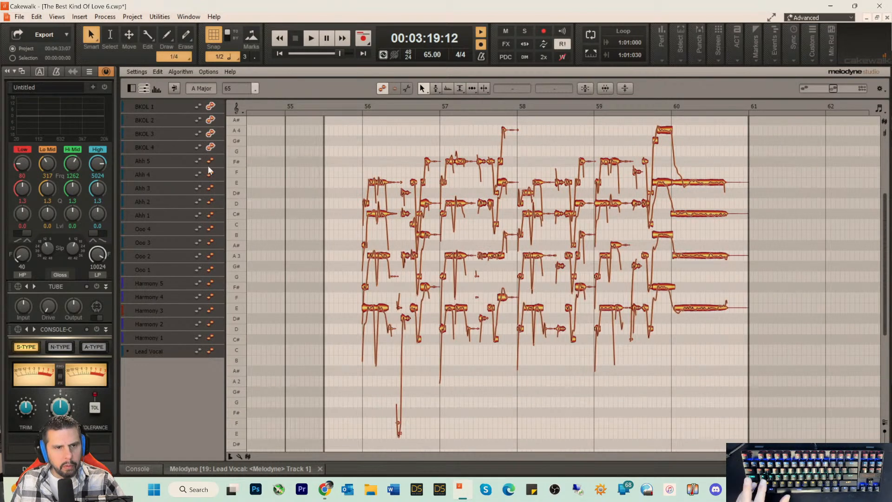
- Zoom in on bar 56 and align the starts of the mid-bar BKOL 1, BKOL 2 and BKOL 4 notes with the Time tool
click(350, 105)
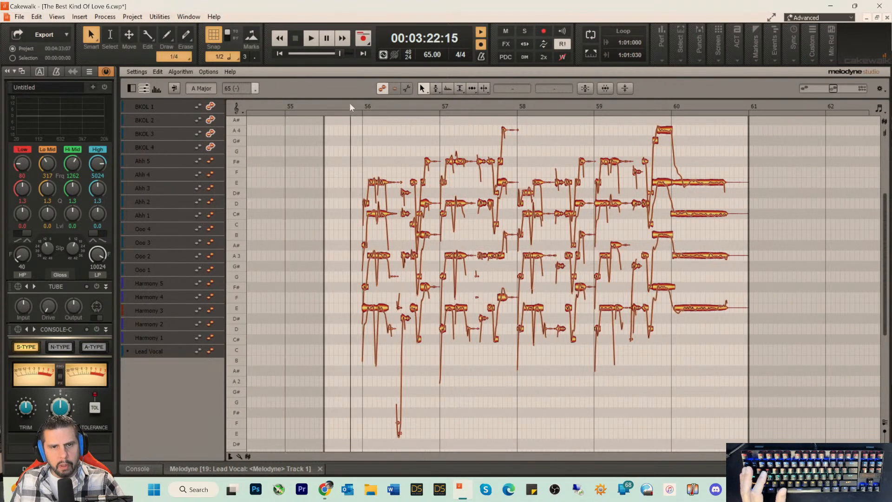
drag(836, 456, 772, 456)
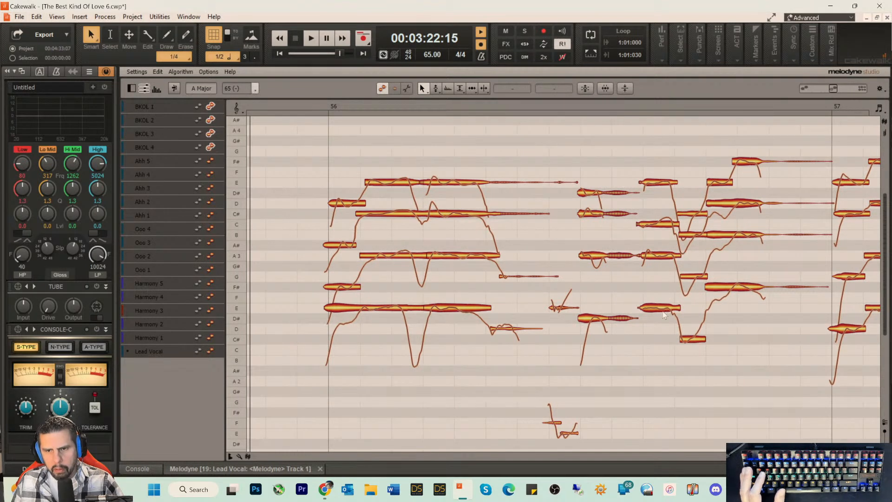
right_click(625, 212)
click(670, 204)
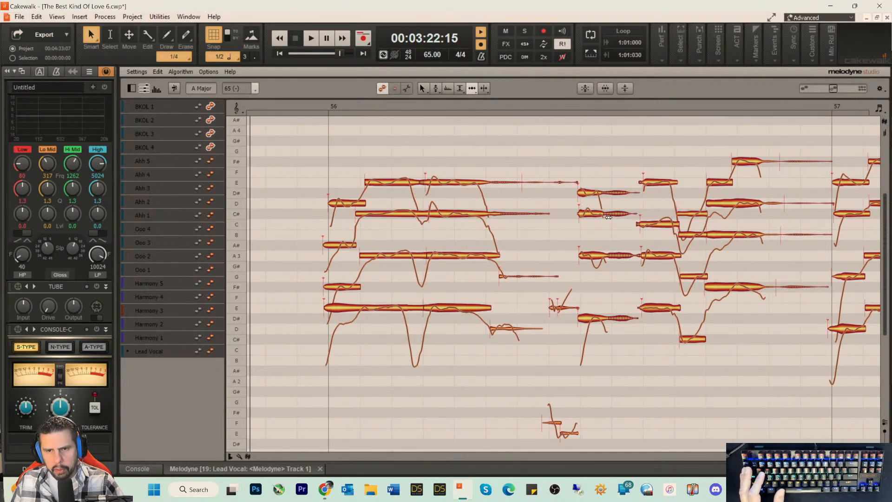
click(587, 195)
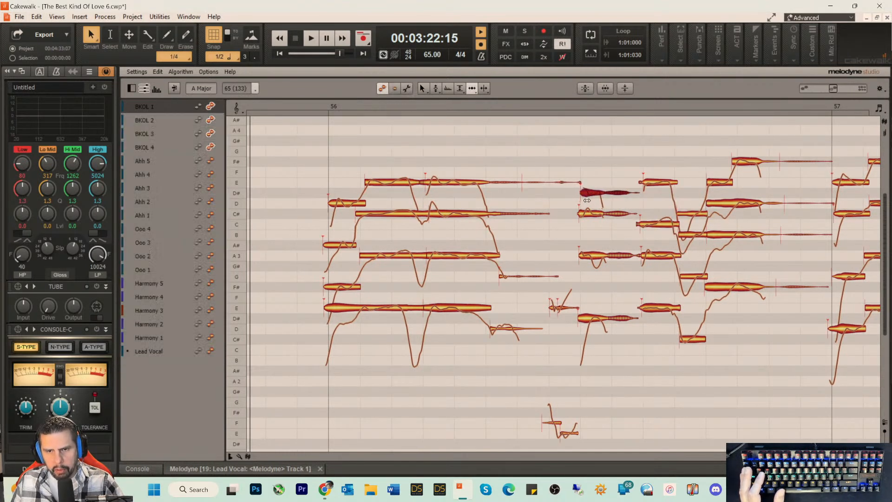
click(585, 212)
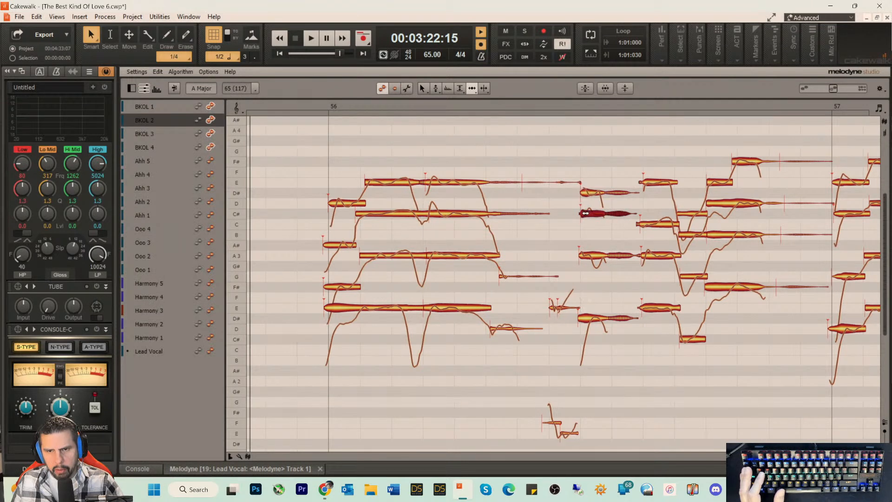
click(590, 320)
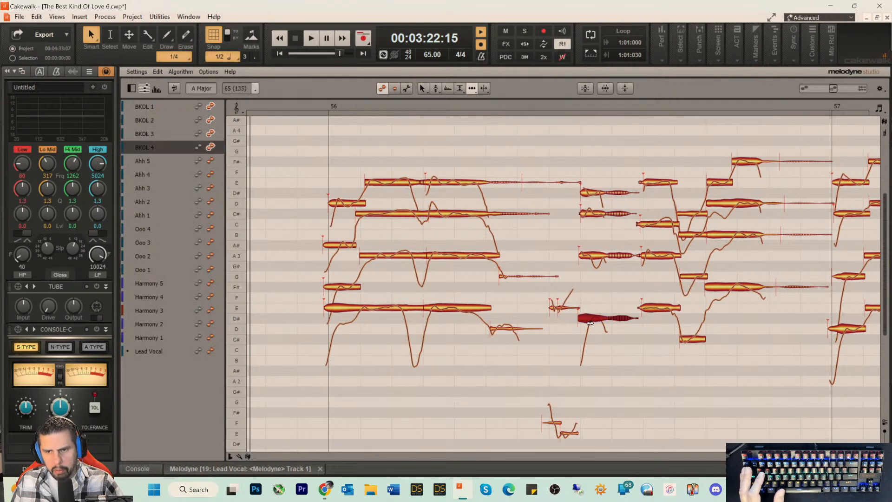
- Move the next short BKOL 2, BKOL 3 and BKOL 4 notes after the middle of bar 56 slightly later so they start together
click(647, 225)
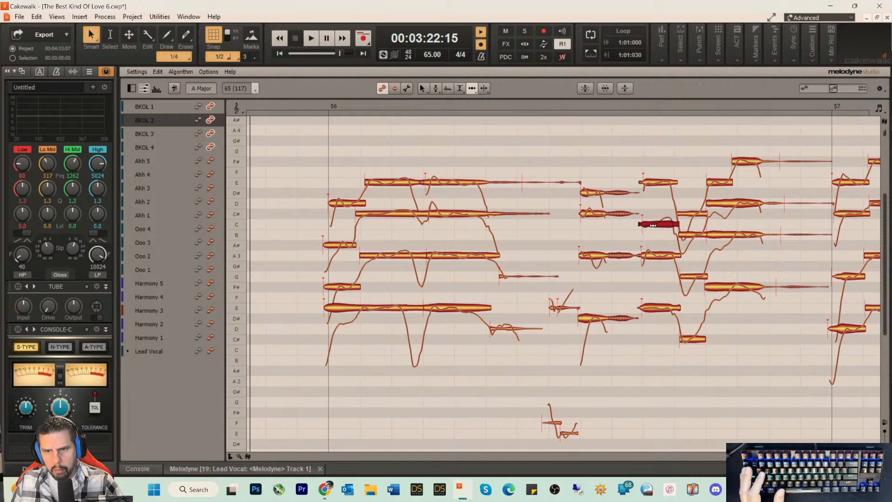
click(669, 255)
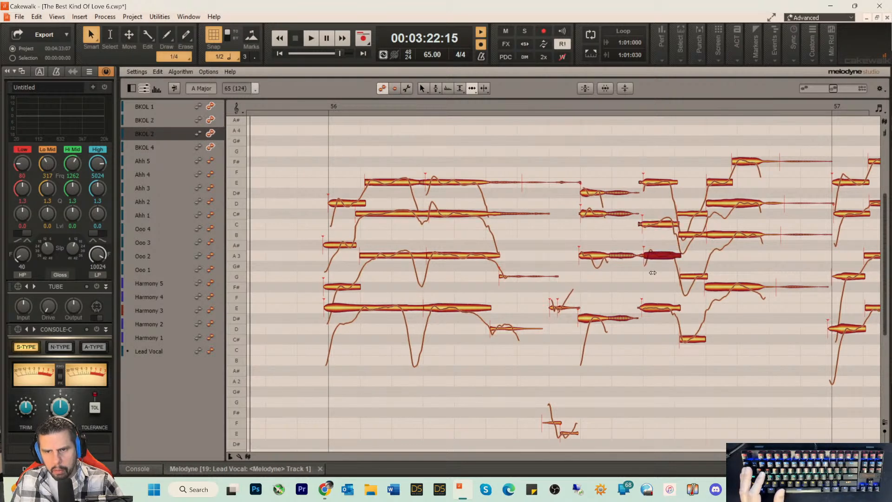
click(650, 306)
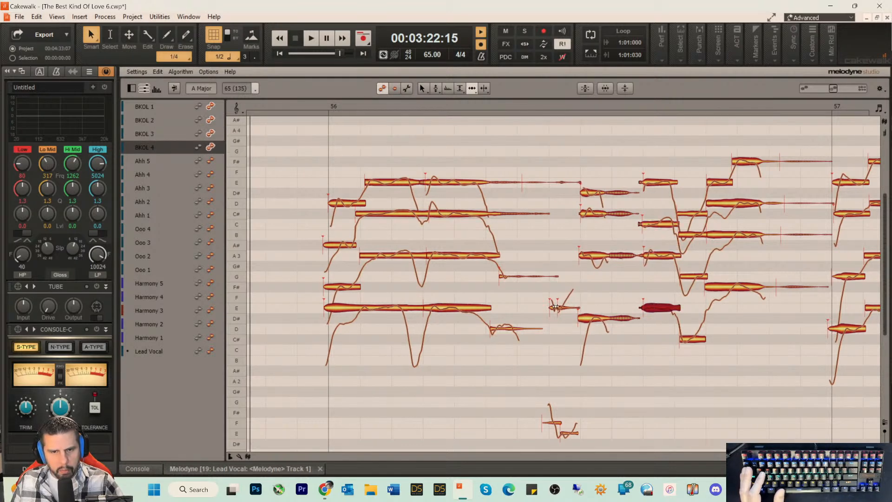
- Align the starts of the second long BKOL 3, BKOL 2 and BKOL 1 notes in the first half of bar 56
click(431, 255)
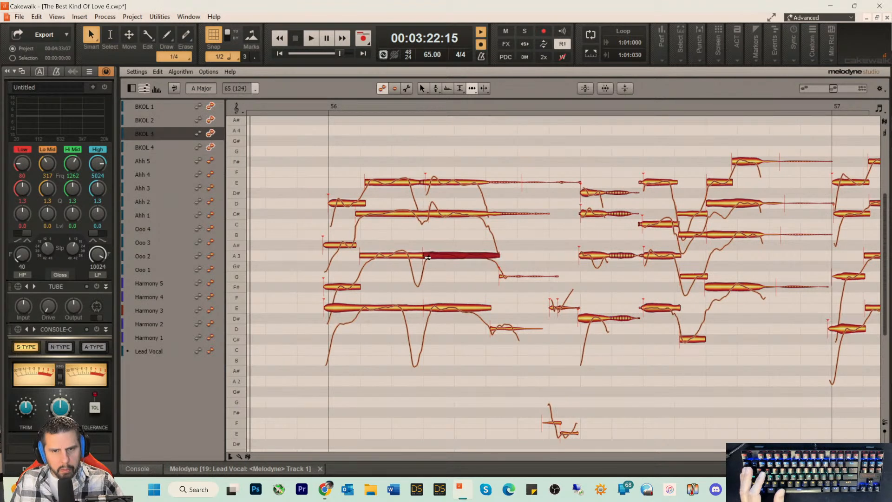
click(428, 214)
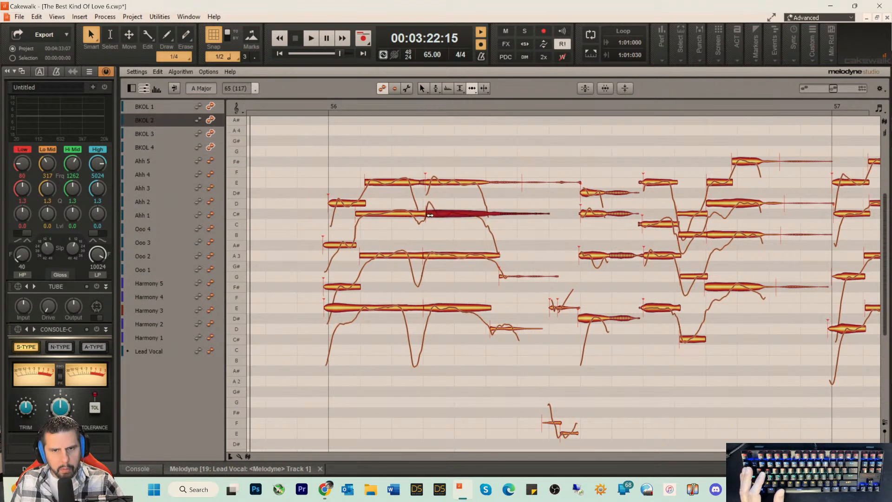
click(433, 183)
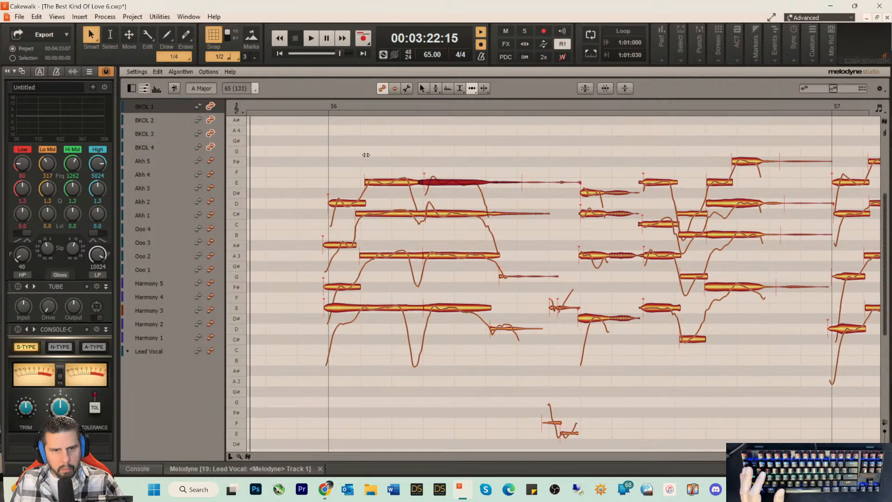
- Align the opening BKOL 2, BKOL 3 and BKOL 4 notes with the bar 56 line and play the bar from just before it
click(331, 242)
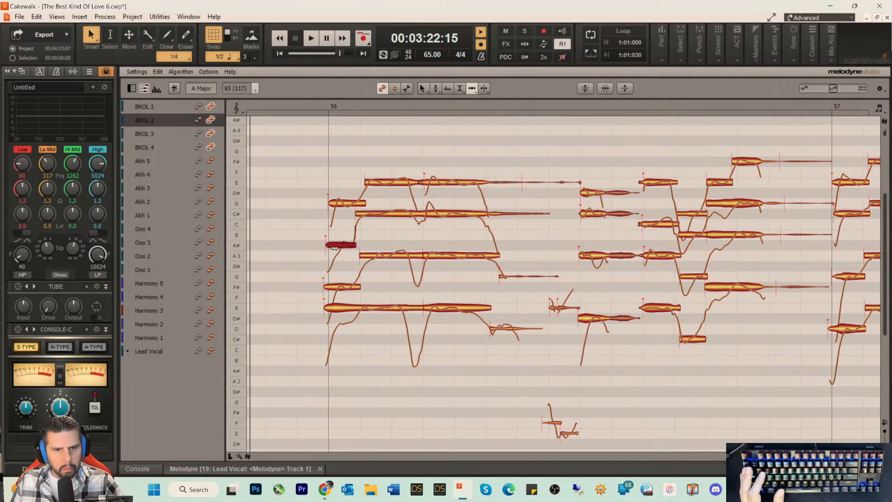
click(335, 287)
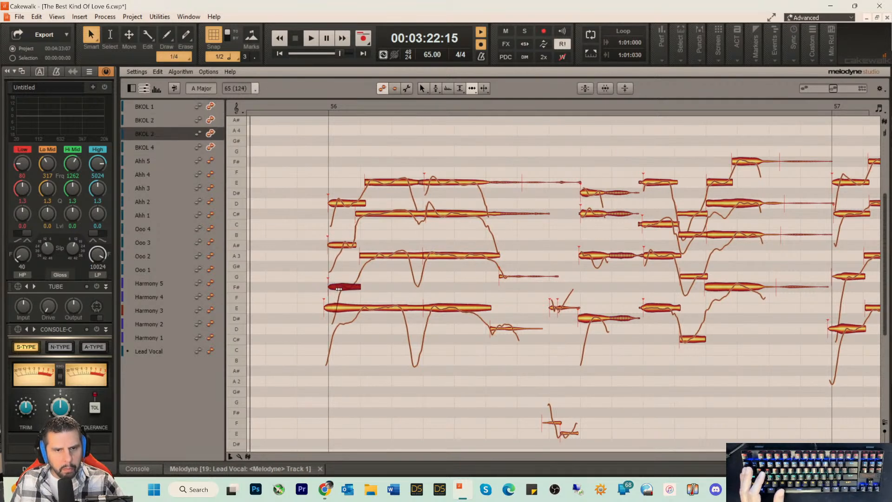
click(374, 255)
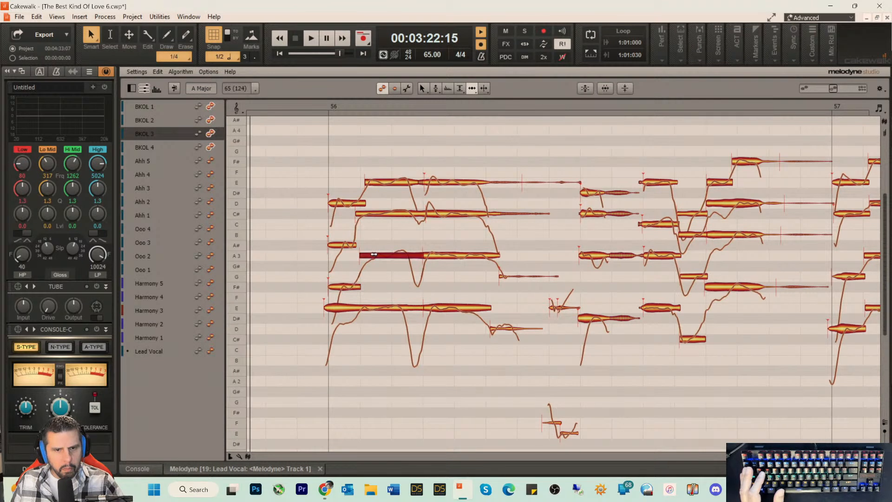
click(343, 309)
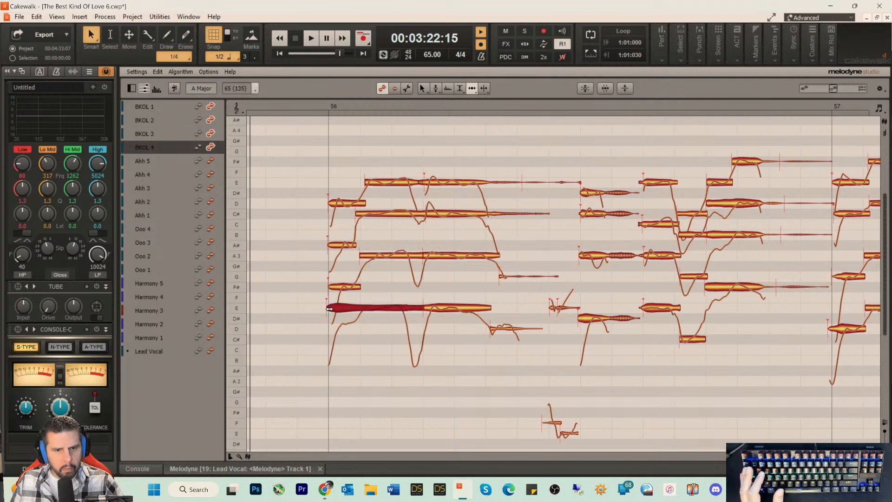
click(286, 107)
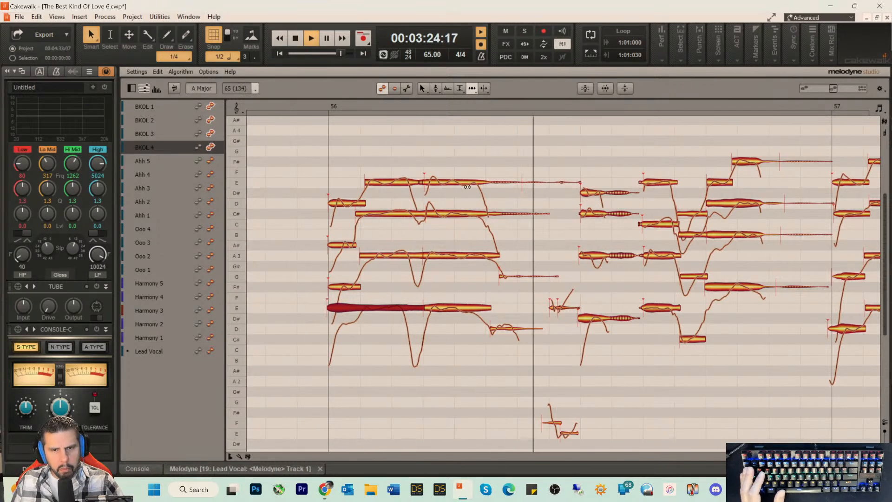
key(space)
key(space)
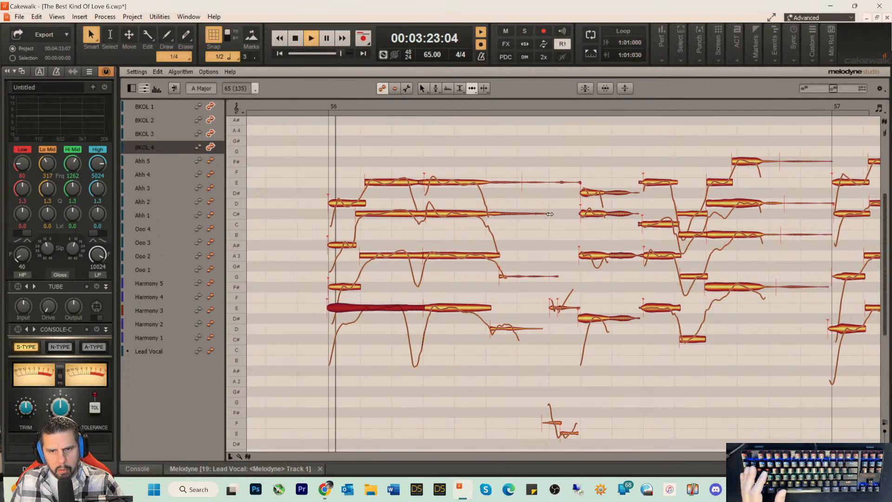
- Pull in the BKOL 2, BKOL 3 and BKOL 4 note endings before the middle of bar 56 so they match, and check the playback
click(537, 216)
key(space)
click(496, 255)
drag(496, 255, 488, 255)
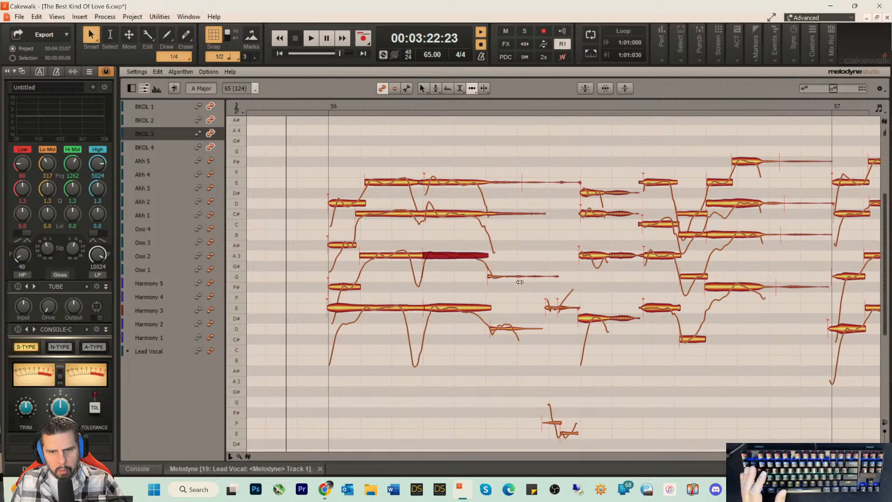
drag(492, 328, 488, 329)
key(space)
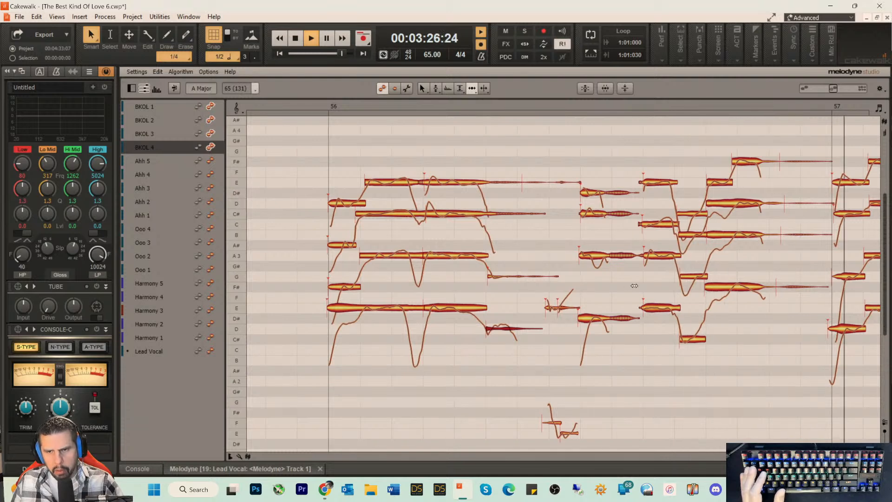
key(space)
- Check the short BKOL 1 and BKOL 2 notes past the middle of bar 56, and play from just before bar 57
click(651, 182)
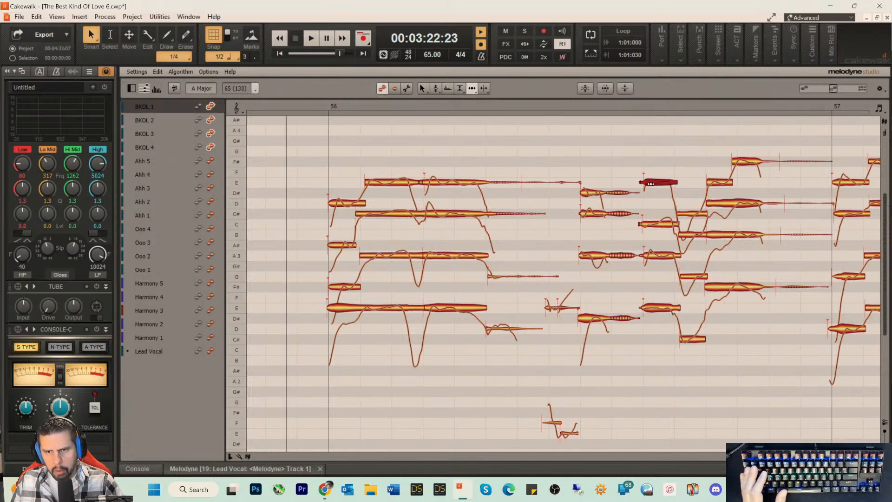
click(647, 223)
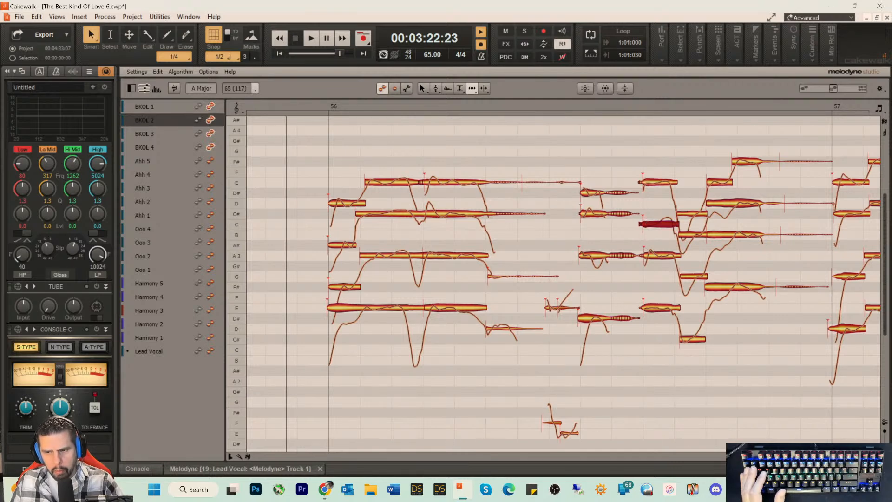
scroll(574, 196, right, 11)
scroll(574, 195, left, 1)
click(494, 109)
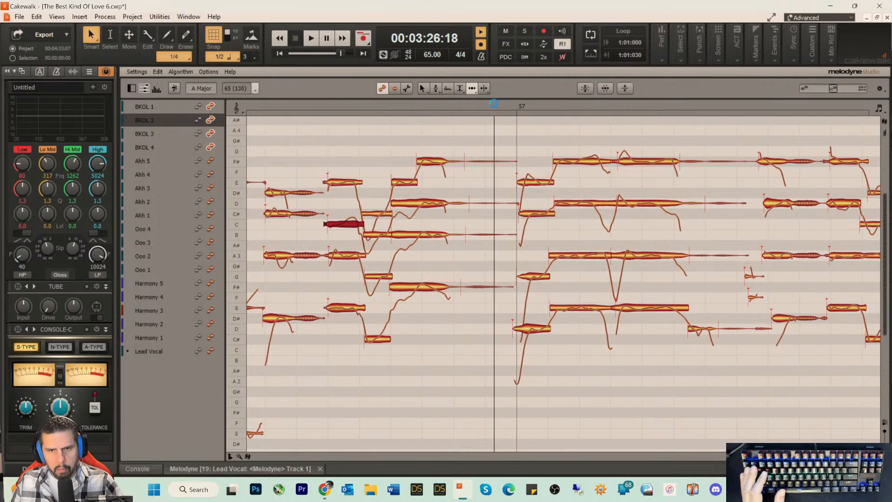
key(space)
- Raise the two long BKOL 4 notes in the first half of bar 57 to F# 3 with the pitch tool
right_click(571, 309)
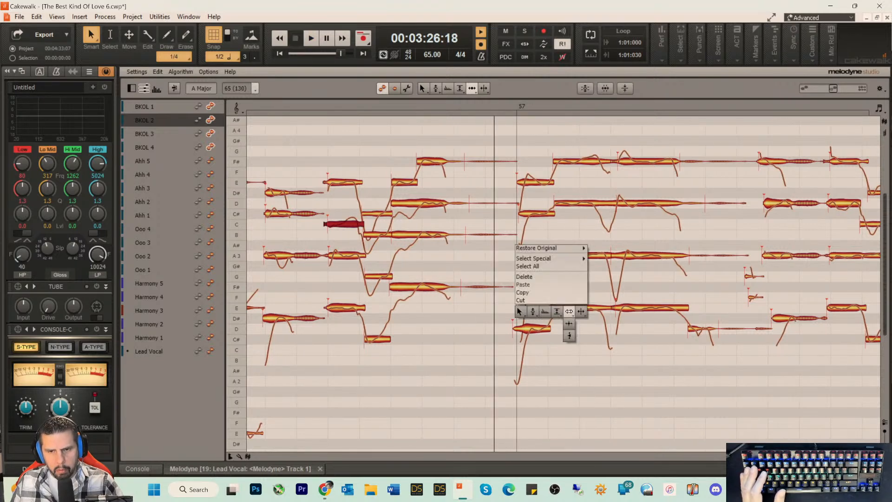
click(533, 312)
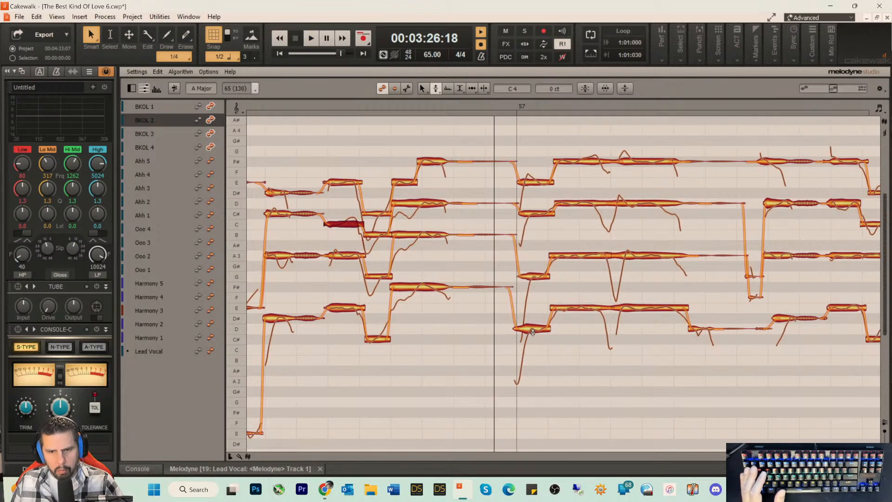
click(532, 329)
click(560, 309)
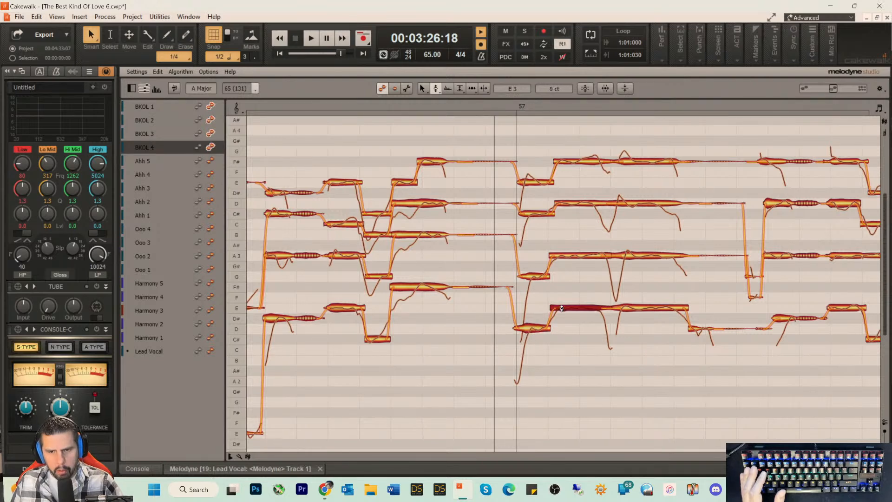
drag(562, 308, 563, 288)
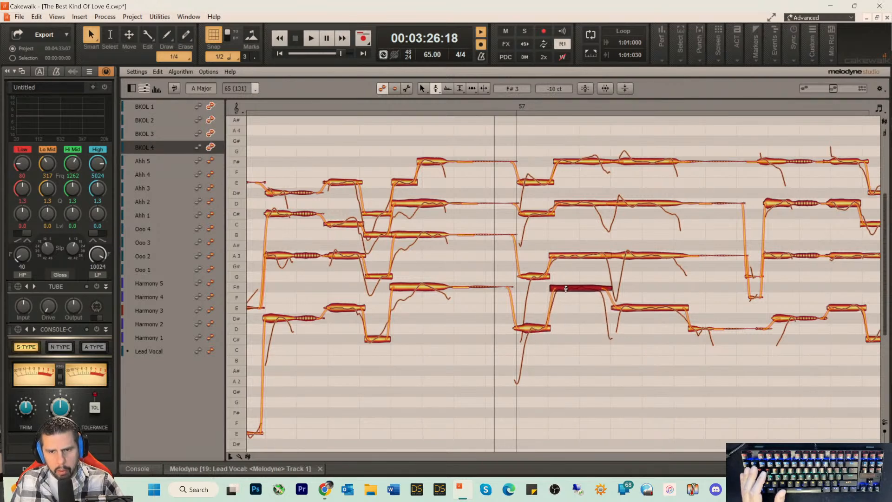
drag(617, 308, 618, 288)
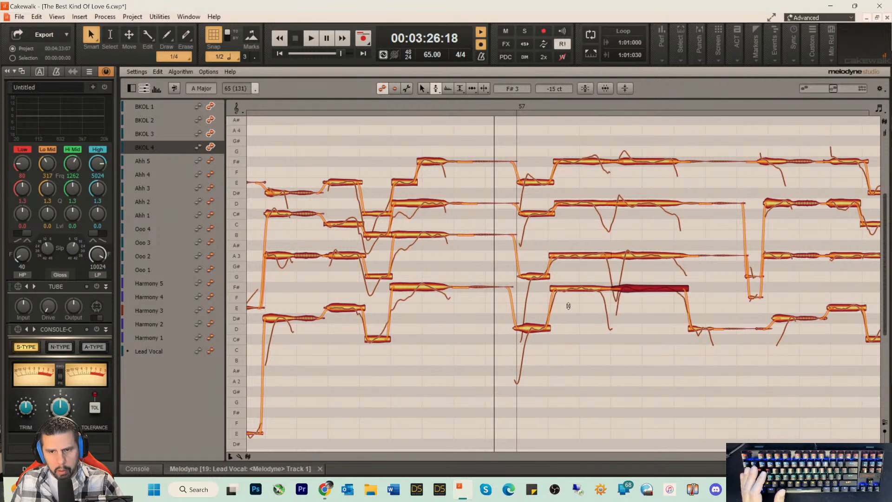
- Raise the BKOL 4 note at bar 57 and the trailing low note after its held F# to E 3, playing back each change
drag(532, 327, 533, 309)
key(space)
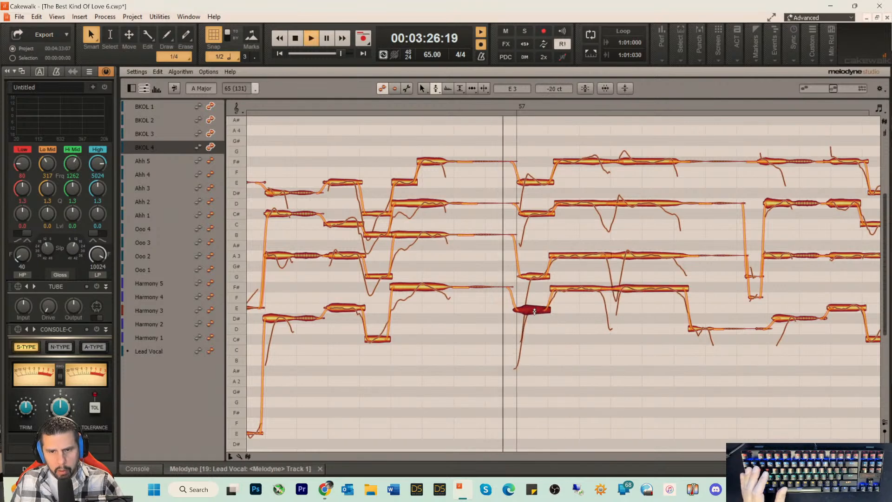
key(space)
drag(698, 328, 735, 310)
key(space)
key(space)
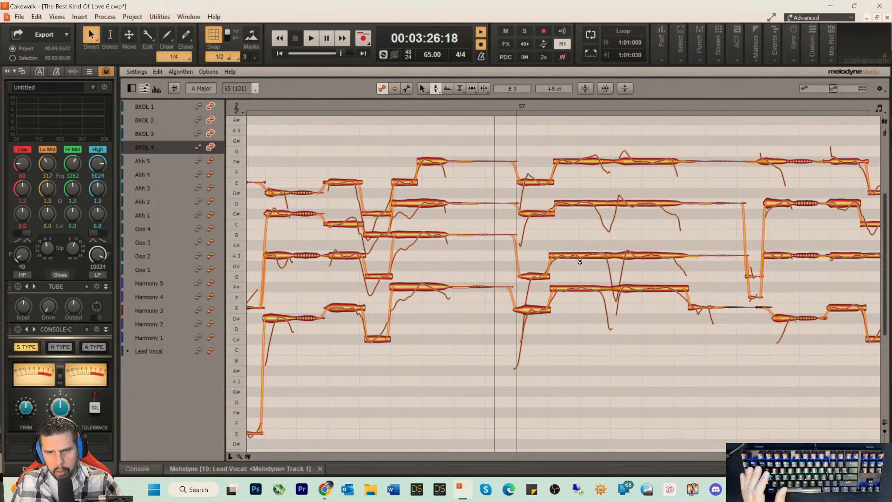
- Audition the held notes of BKOL 3, BKOL 2 and BKOL 1 just after bar 57 and play the passage
click(577, 256)
click(576, 203)
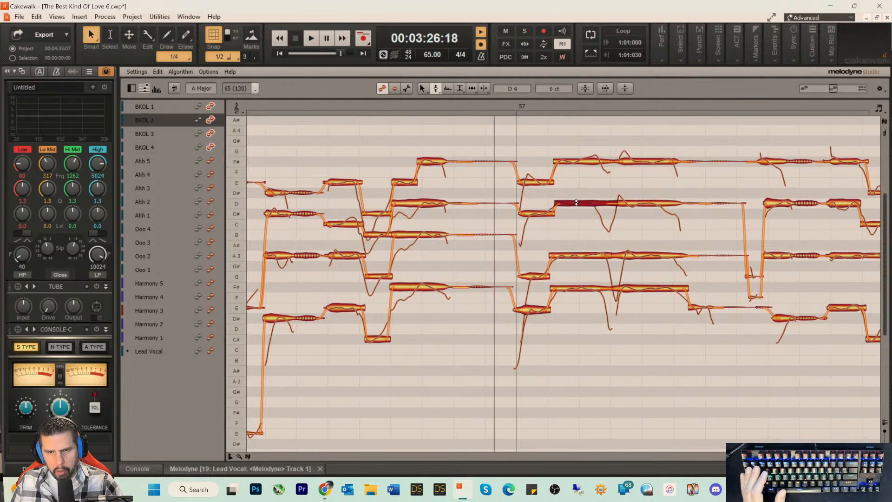
click(577, 160)
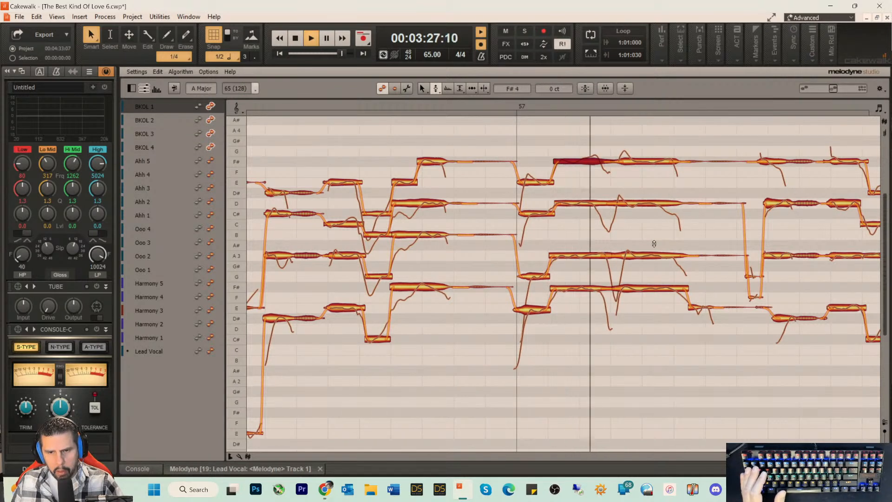
key(space)
- End the held BKOL 4 note after bar 57 earlier, shift the split in its trailing E note earlier, and play the result
right_click(688, 319)
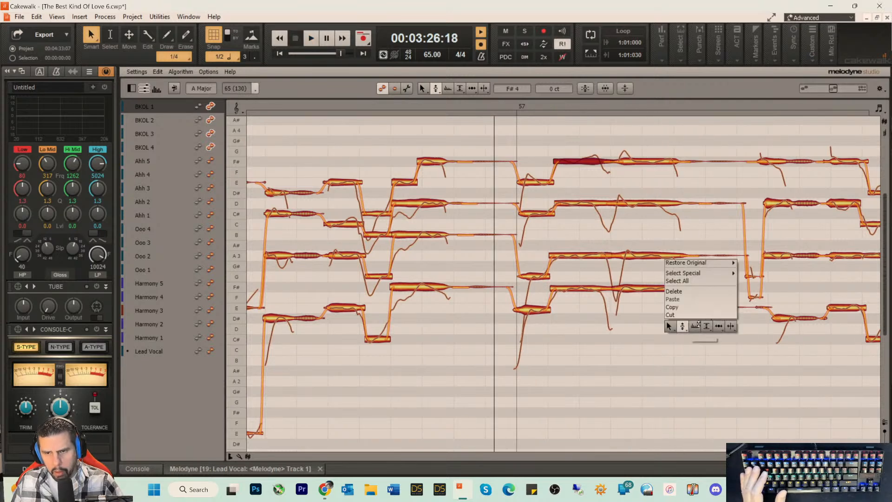
click(706, 324)
drag(687, 287, 676, 288)
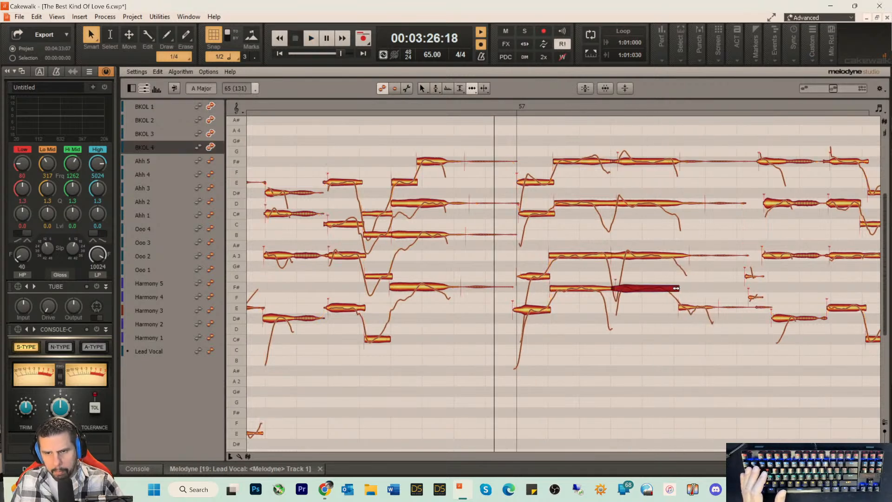
drag(725, 307, 721, 307)
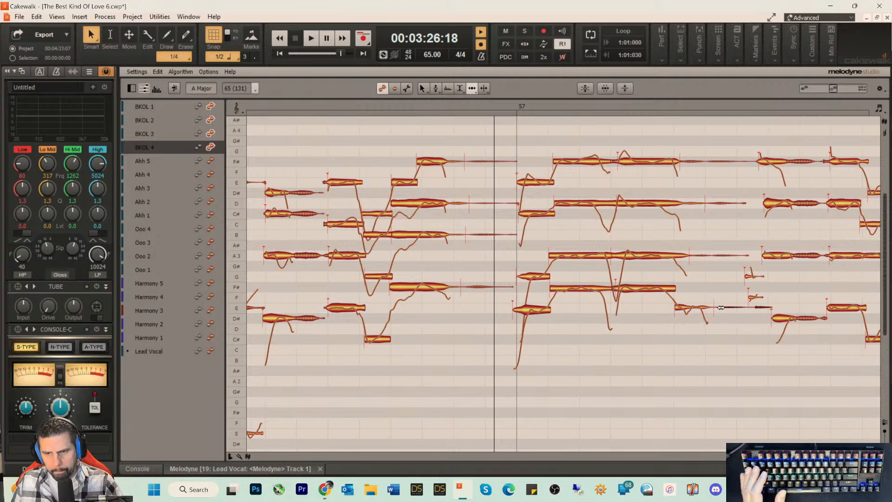
key(space)
key(space)
- Adjust the timing of the held-note endings in BKOL 3 and BKOL 2 after bar 57
click(692, 258)
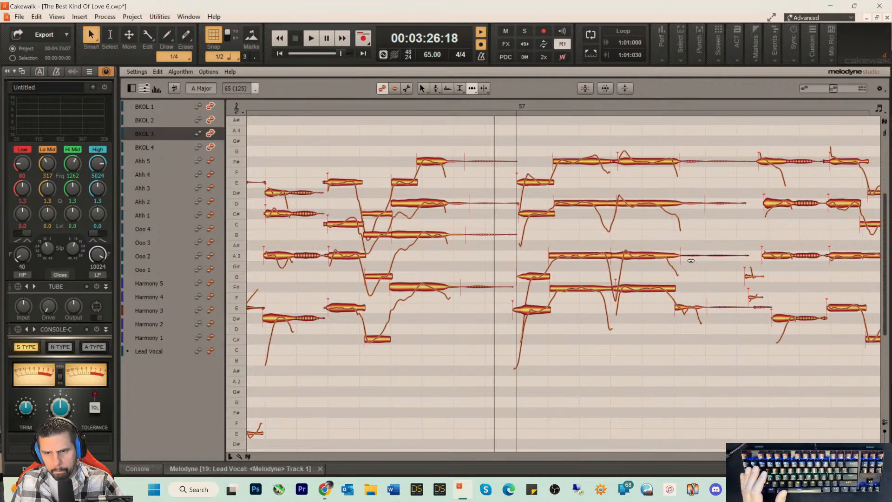
drag(691, 261, 696, 261)
click(691, 202)
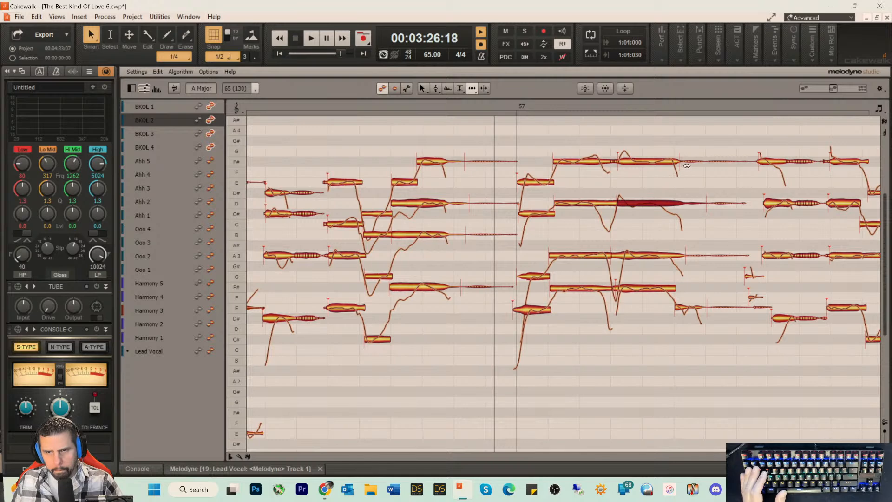
- Shift the start of the second held note after bar 57 slightly earlier in BKOL 1 through BKOL 4, then play it back
click(624, 161)
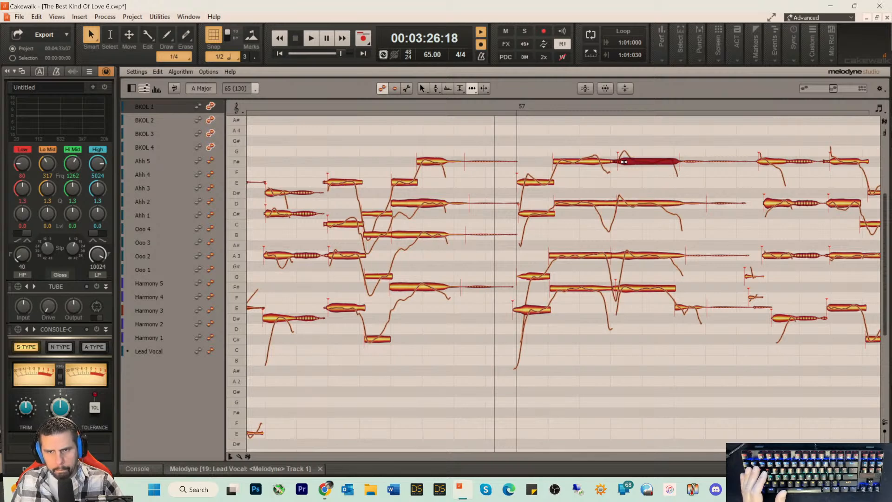
drag(622, 162, 616, 166)
right_click(617, 189)
click(629, 191)
right_click(623, 200)
click(623, 201)
click(622, 204)
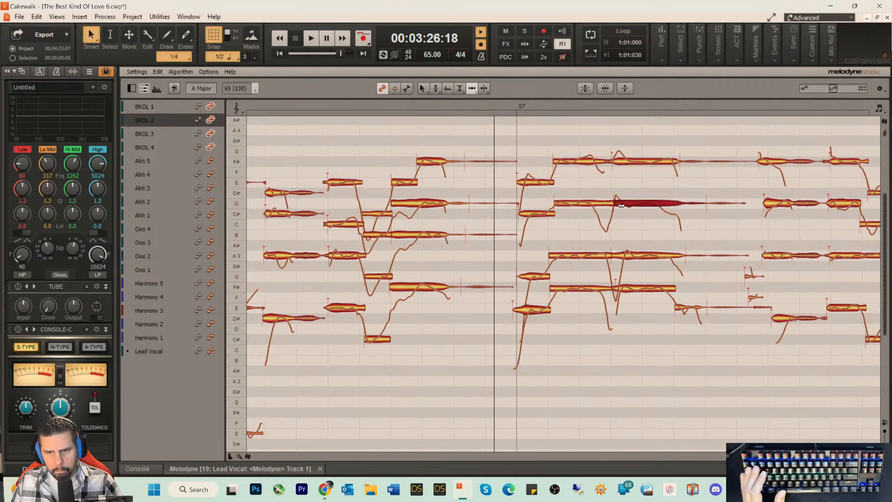
click(621, 255)
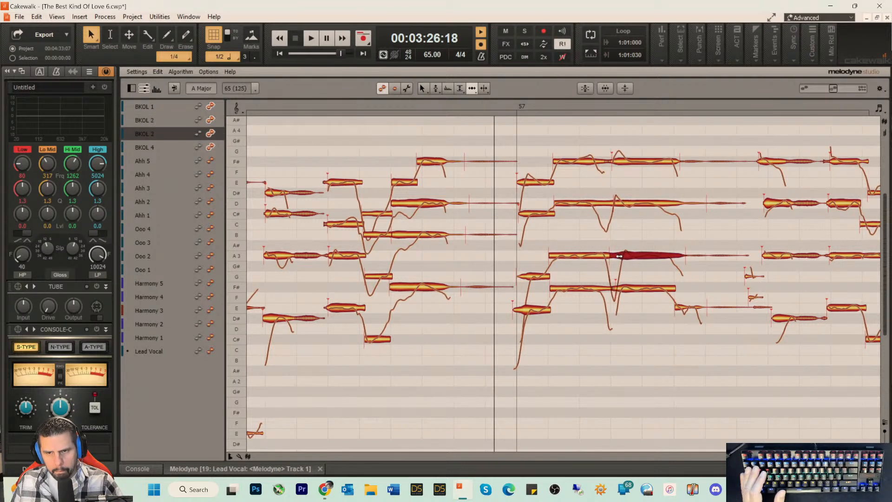
click(625, 289)
key(space)
key(space)
- Align the starts of the four BKOL notes at bar 57 and delete the faint tails just before the bar
click(519, 310)
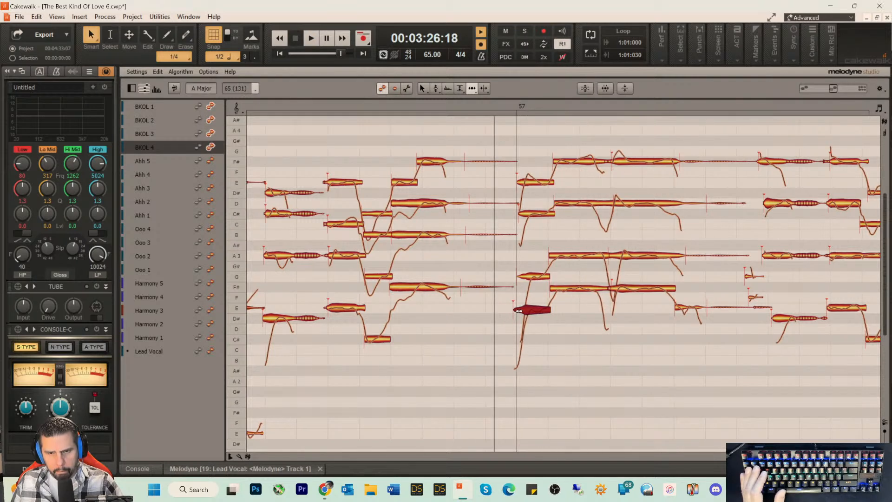
click(524, 274)
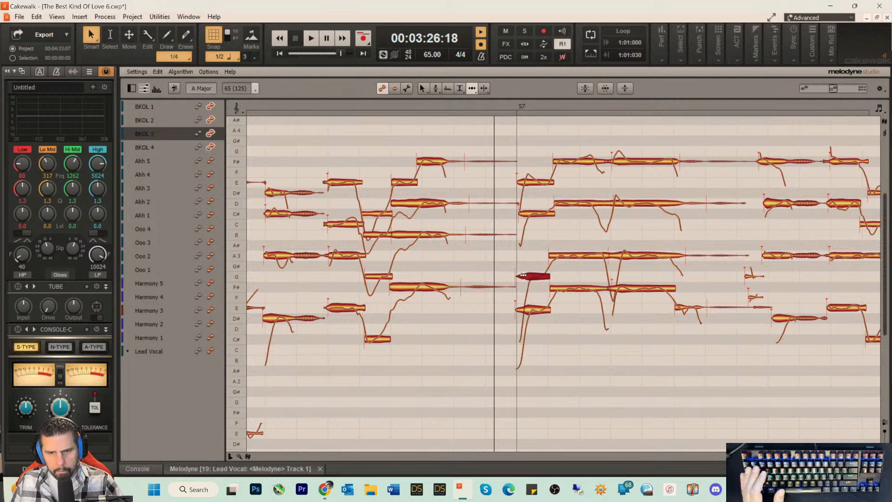
click(521, 214)
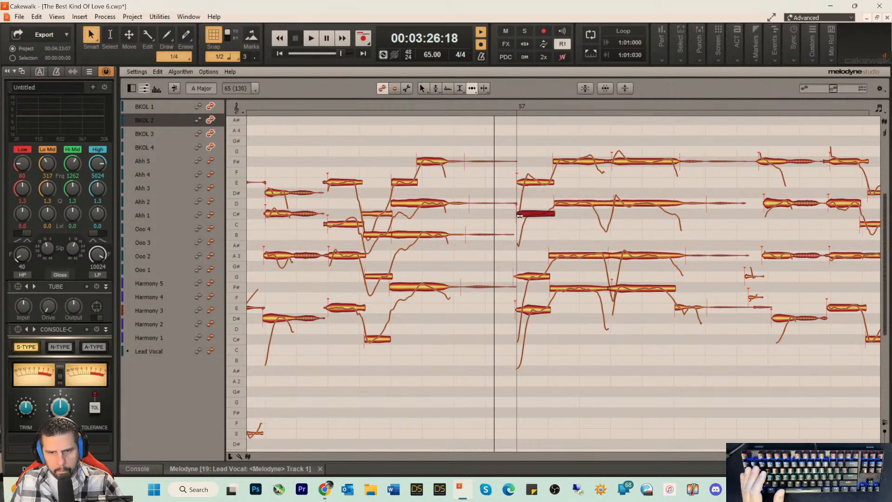
click(529, 178)
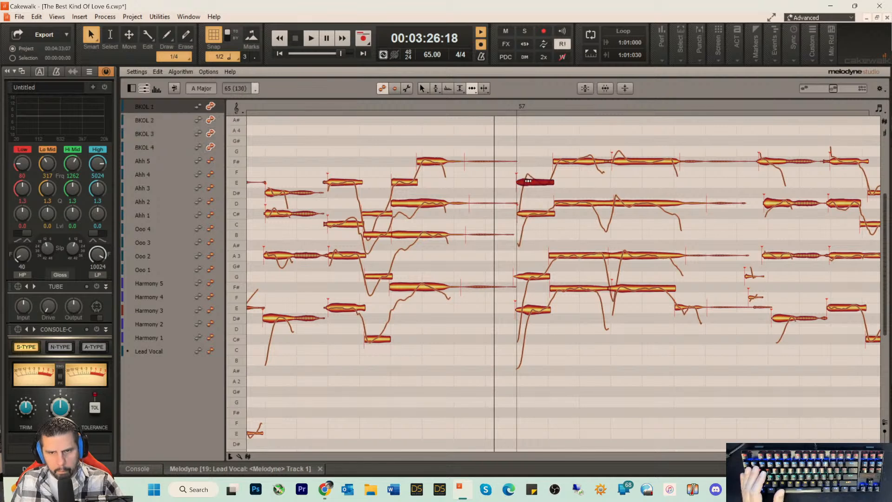
drag(489, 145, 491, 325)
key(Delete)
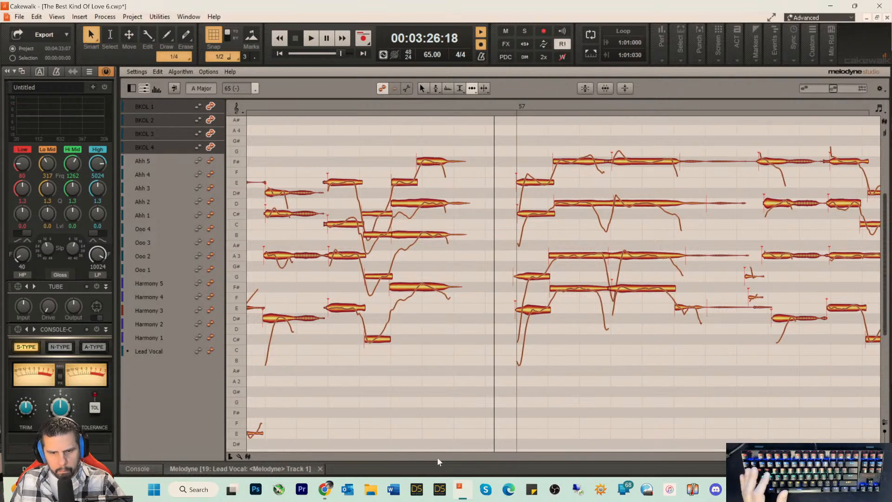
- Separate the fading tails of the held BKOL 1, BKOL 3 and BKOL 2 notes after bar 56 with the Note Separation Tool
scroll(563, 281, left, 10)
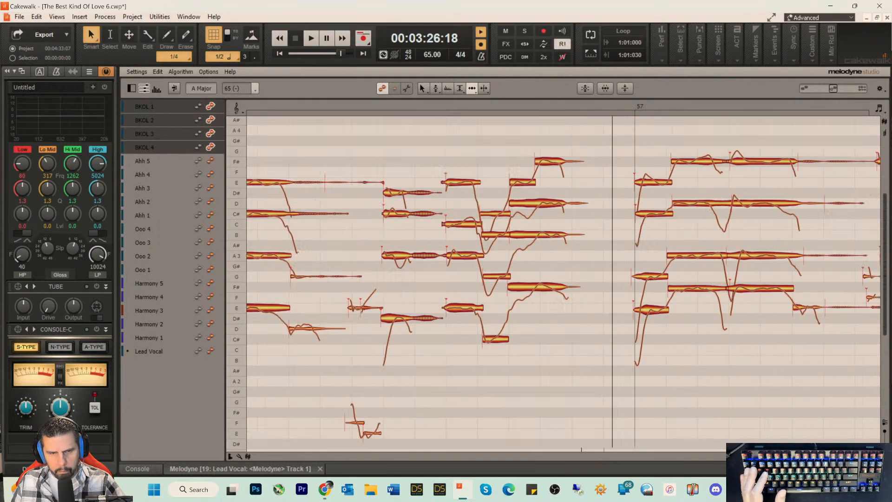
scroll(563, 281, right, 5)
scroll(563, 281, right, 4)
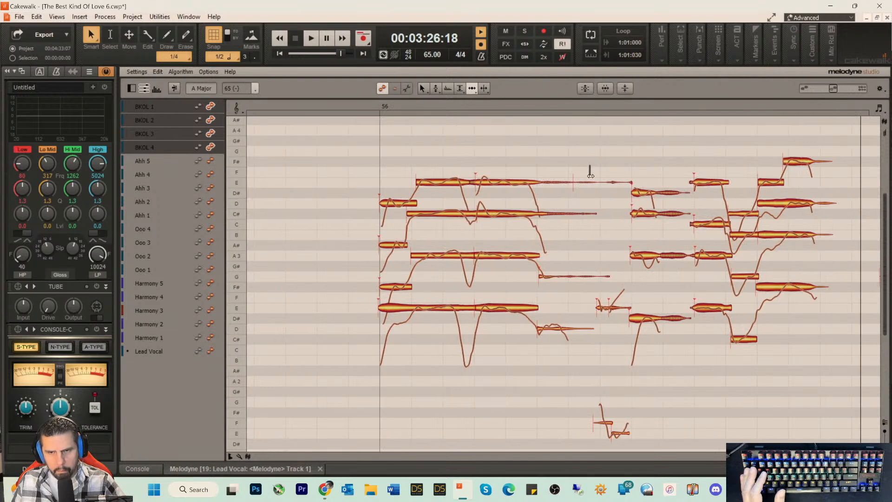
right_click(602, 187)
click(613, 187)
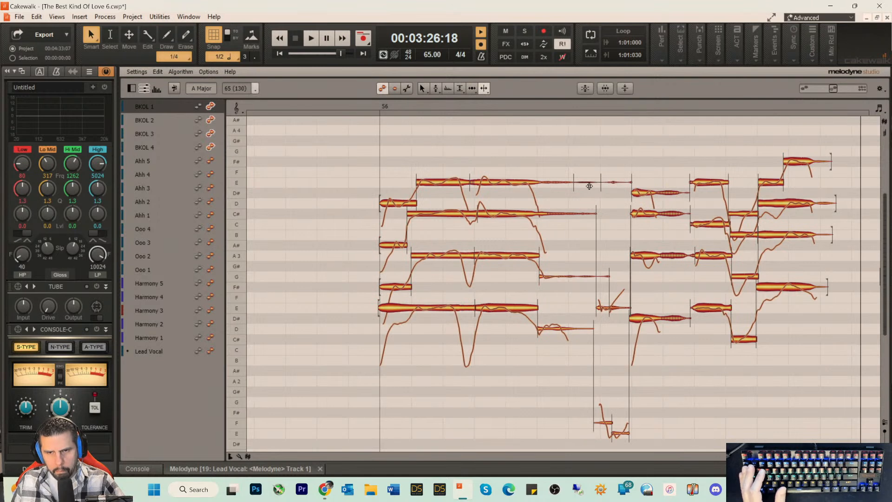
click(577, 277)
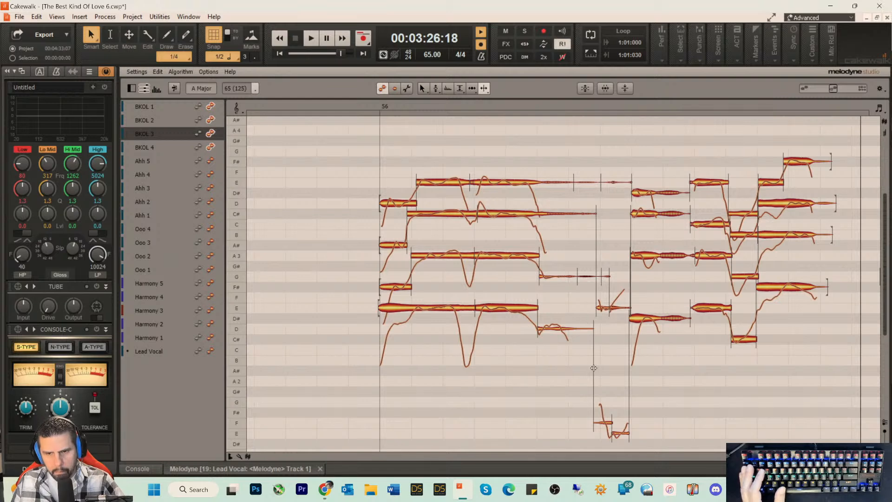
right_click(582, 163)
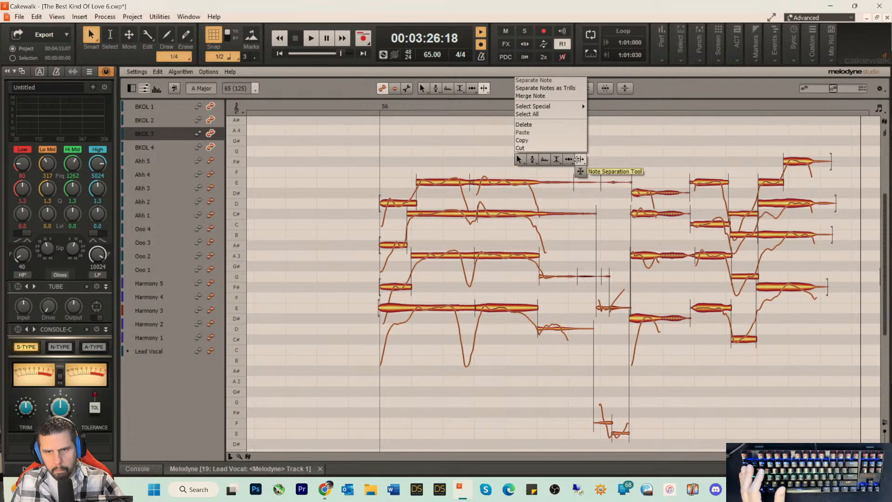
click(579, 159)
click(570, 214)
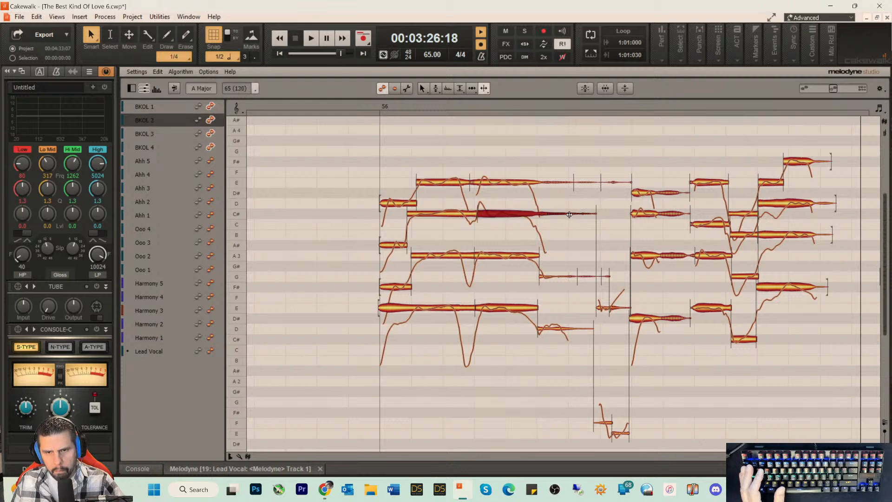
- Delete the separated tail segments of BKOL 1, BKOL 2 and BKOL 3 following the held notes after bar 56
right_click(571, 242)
click(566, 239)
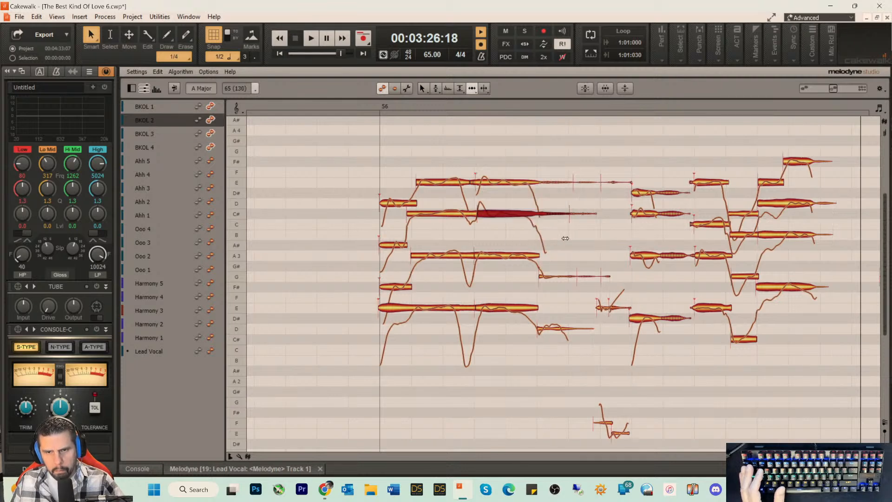
right_click(577, 214)
click(582, 219)
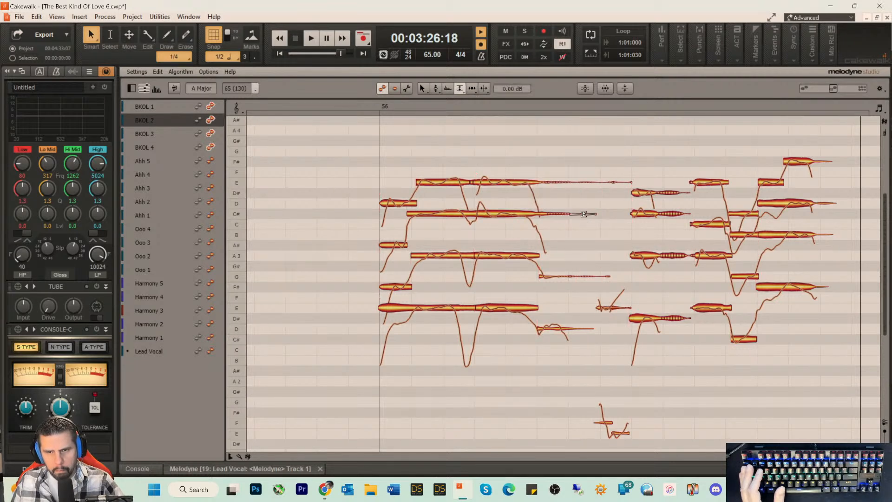
double_click(586, 182)
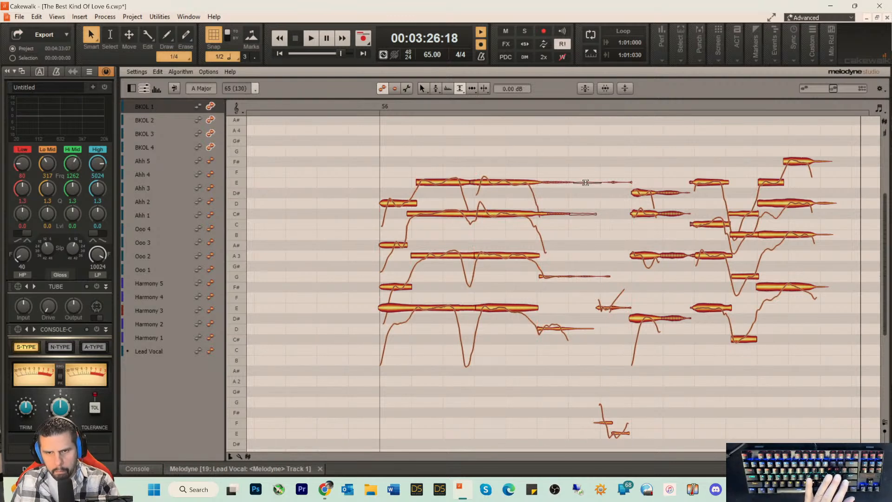
drag(576, 166, 583, 231)
key(Delete)
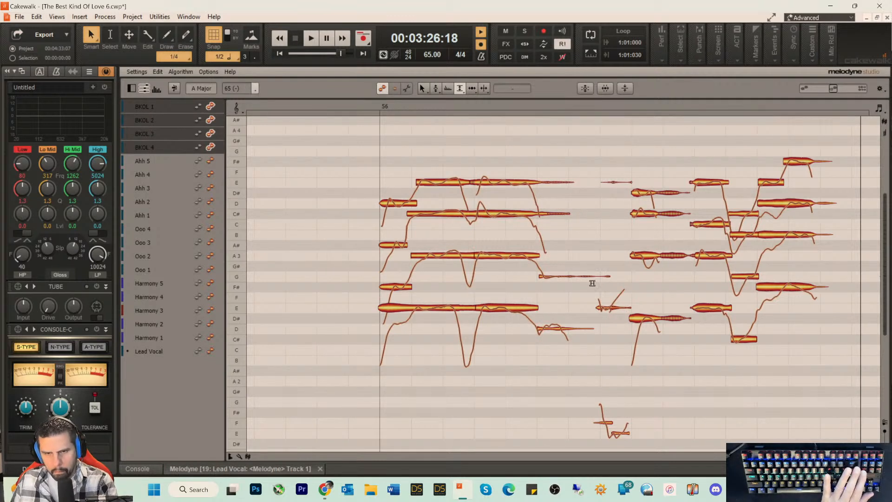
drag(580, 266, 584, 288)
key(Delete)
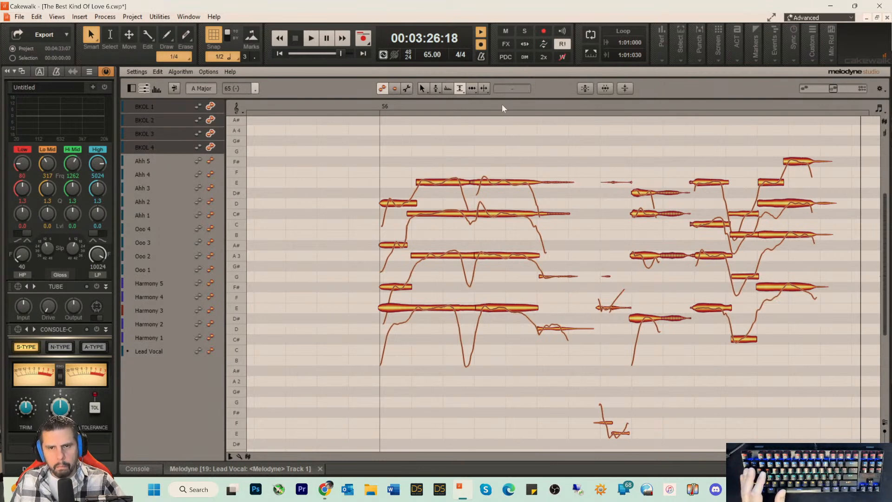
- Play the harmonies from just before bar 57 to check the pitch and timing edits
key(space)
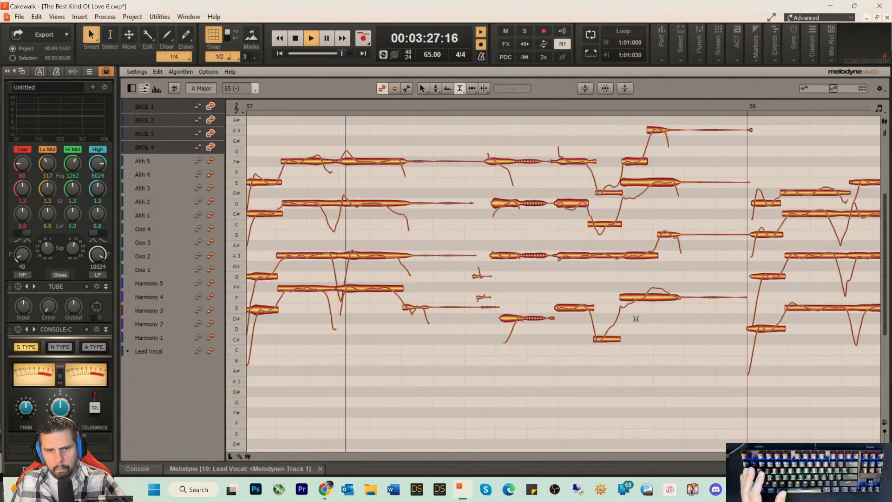
key(space)
key(space)
key(space)
click(603, 102)
key(space)
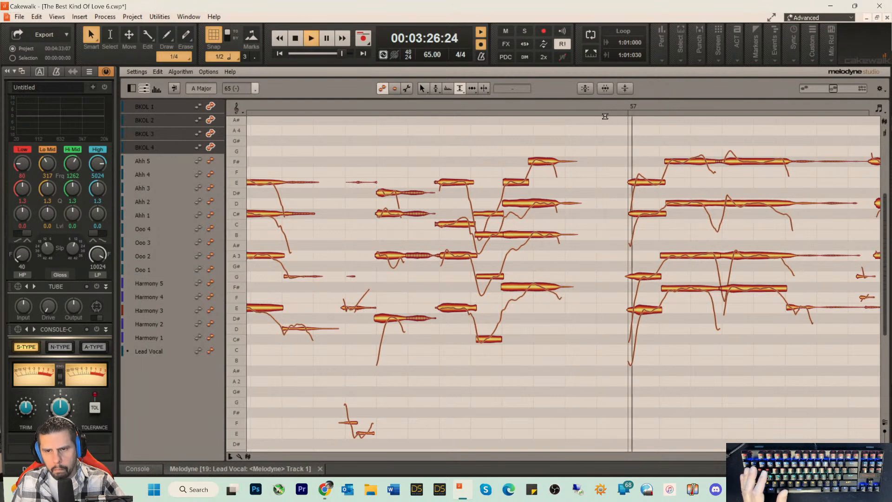
key(space)
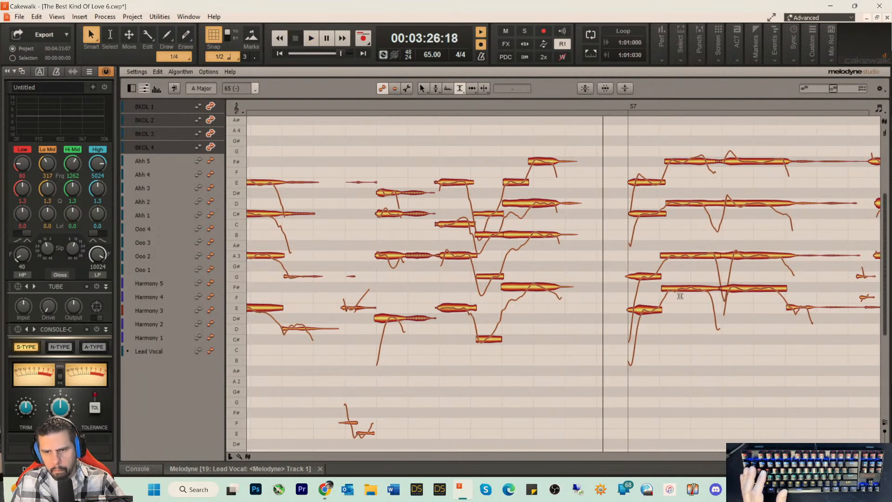
- Lower the formants of the BKOL 4 notes at the start of bar 57 by 30 cents with the Formant Tool
drag(650, 292, 785, 332)
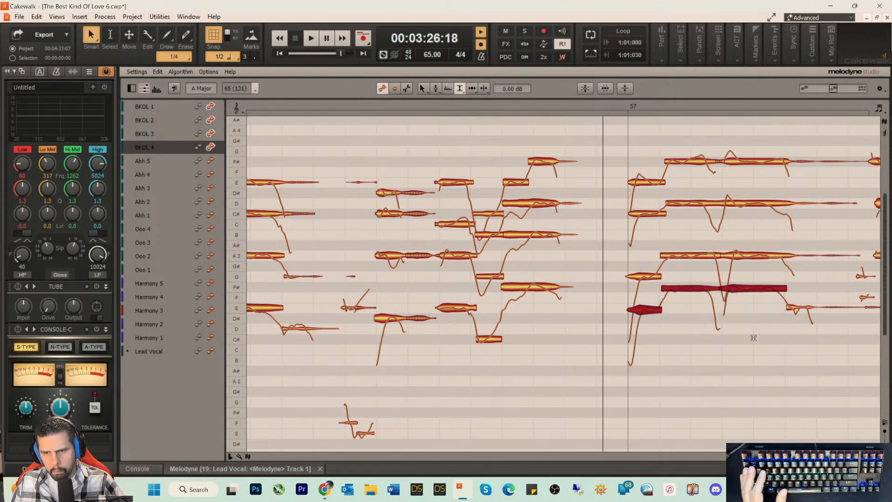
right_click(666, 277)
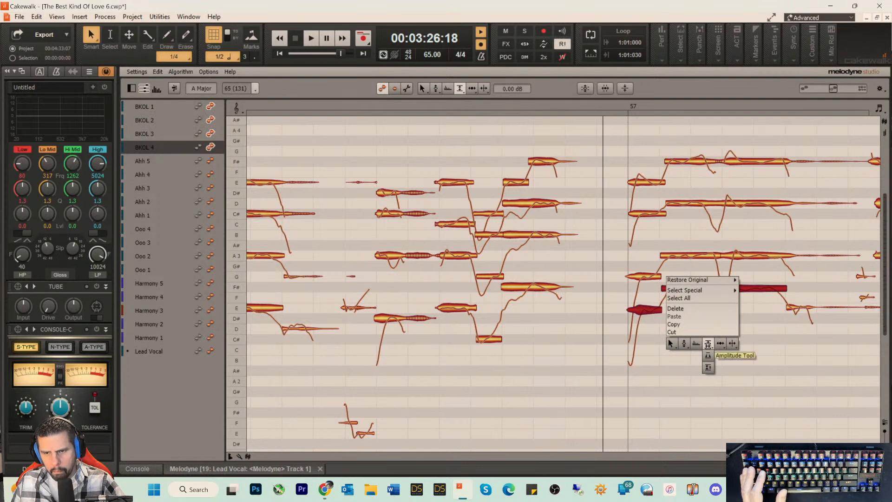
click(708, 356)
right_click(688, 288)
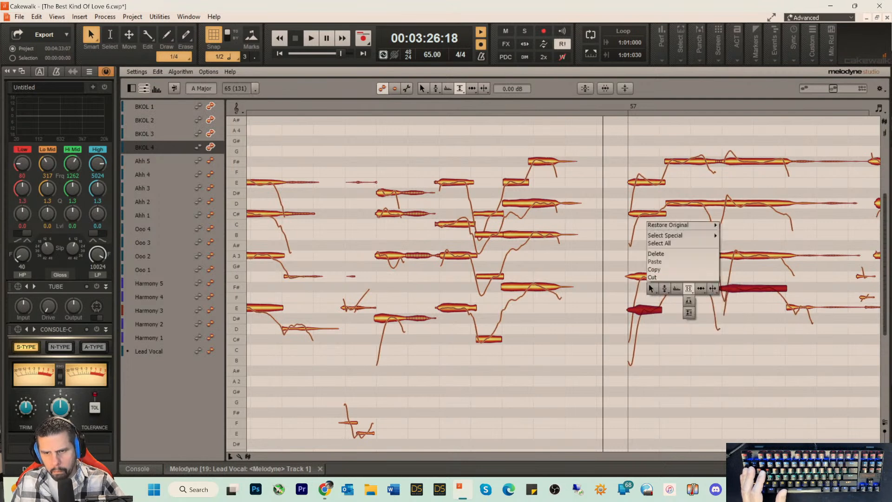
click(681, 288)
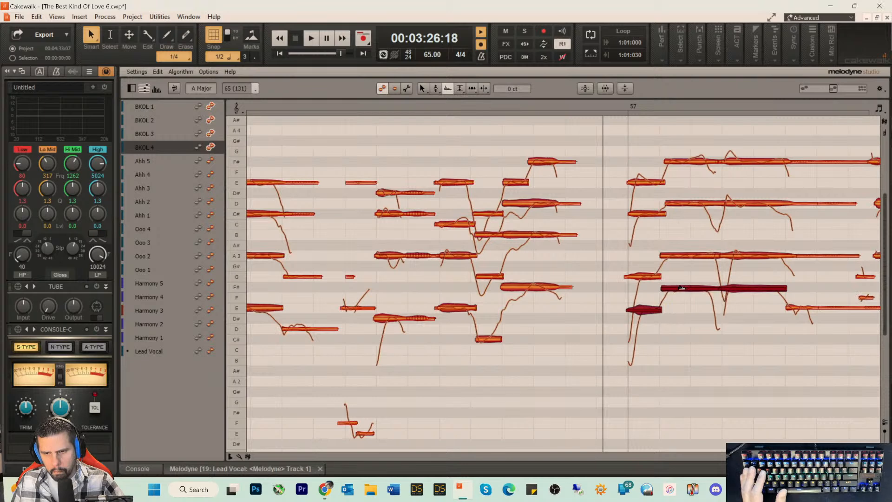
drag(681, 287, 681, 291)
- Play the harmonies from just before bar 57 repeatedly to check the BKOL 4 formant change
key(space)
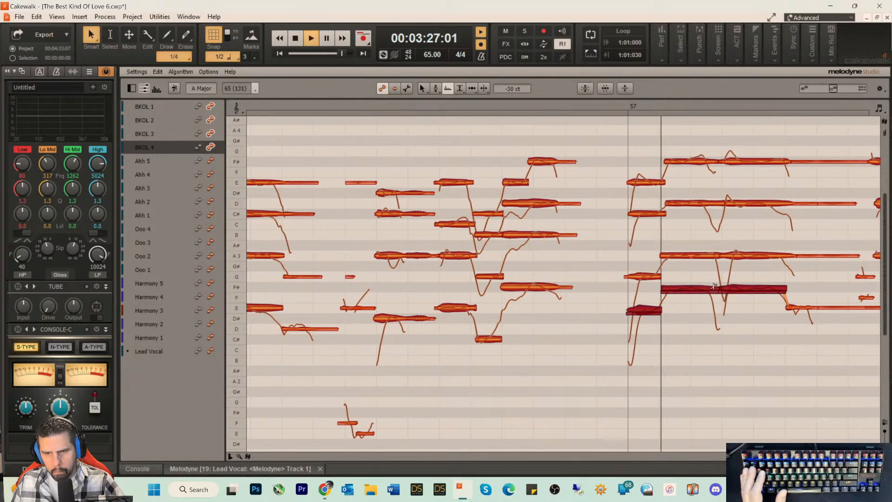
key(space)
key(space)
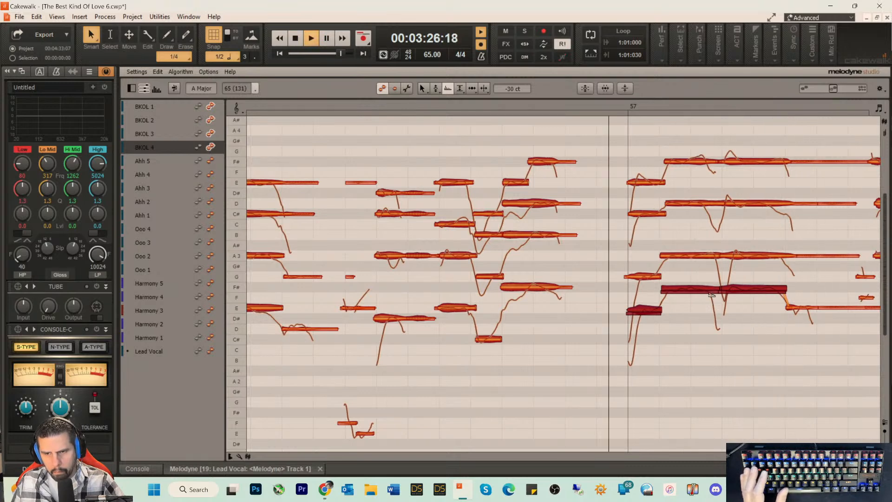
key(space)
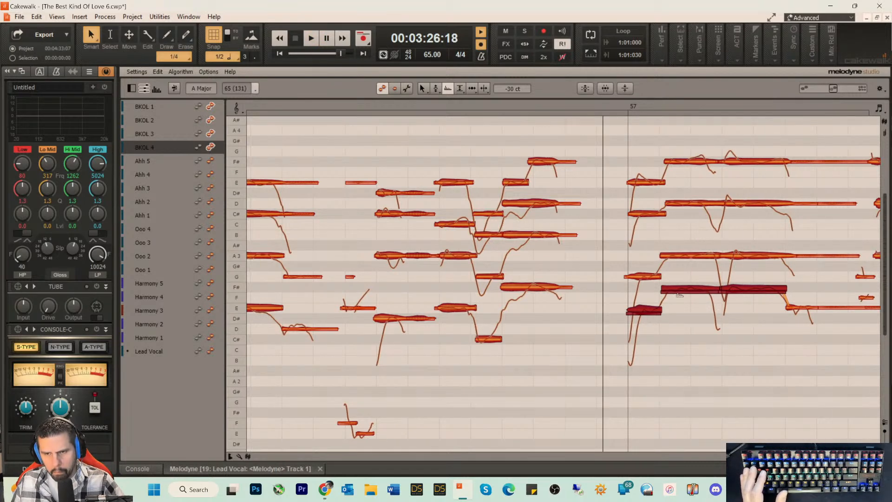
click(674, 299)
key(space)
click(680, 291)
key(space)
drag(646, 286, 768, 330)
drag(693, 293, 696, 293)
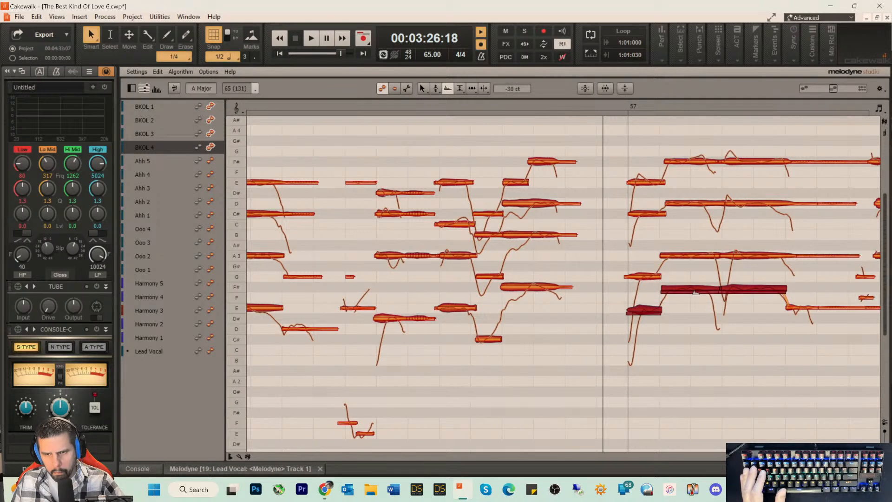
key(space)
- Move the BKOL 4 tail following the held F#3 note slightly earlier with the Time Tool and check it by playback
right_click(695, 292)
click(740, 316)
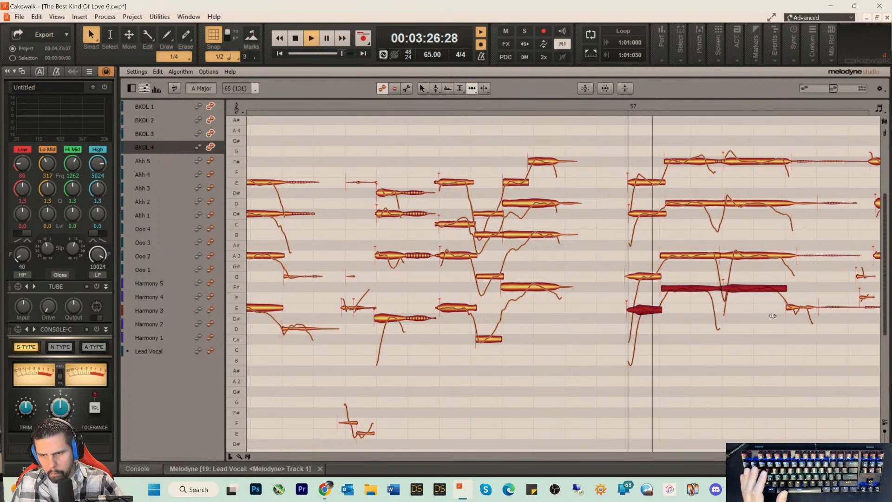
key(space)
click(793, 308)
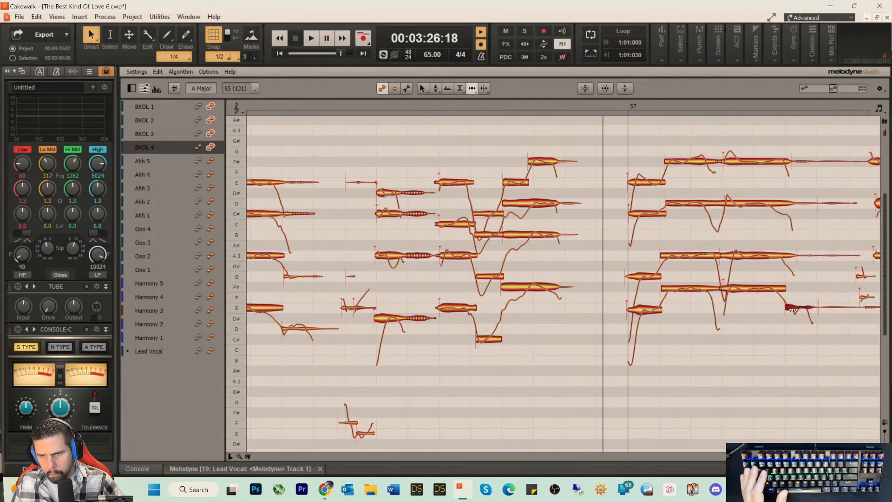
mouse_move(792, 309)
mouse_down()
mouse_move(781, 310)
mouse_move(804, 308)
mouse_move(795, 309)
mouse_up()
key(space)
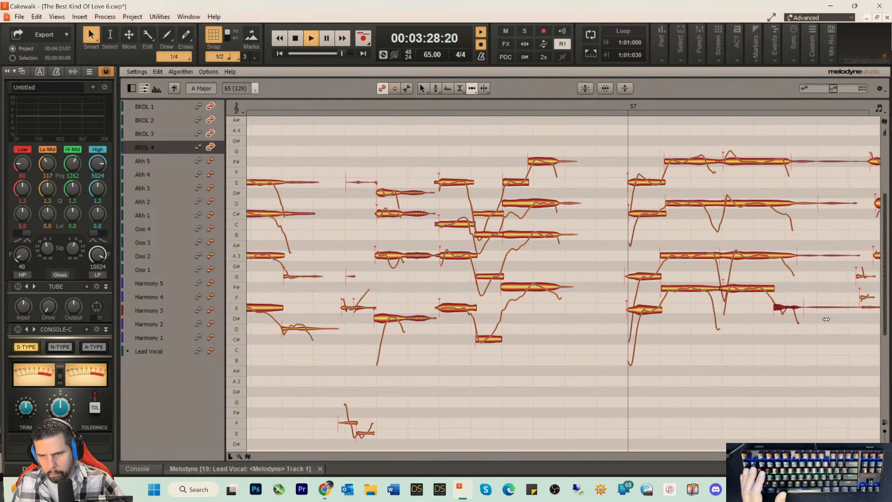
key(space)
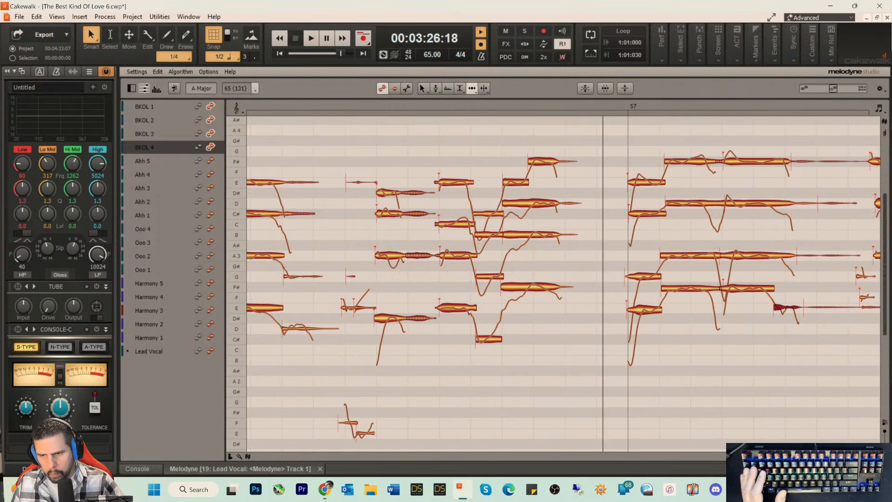
- Raise the four main BKOL 4 notes in the second half of bar 57 to F#3, F#3, E3 and F#3 with the Pitch Tool
scroll(564, 281, right, 6)
right_click(545, 309)
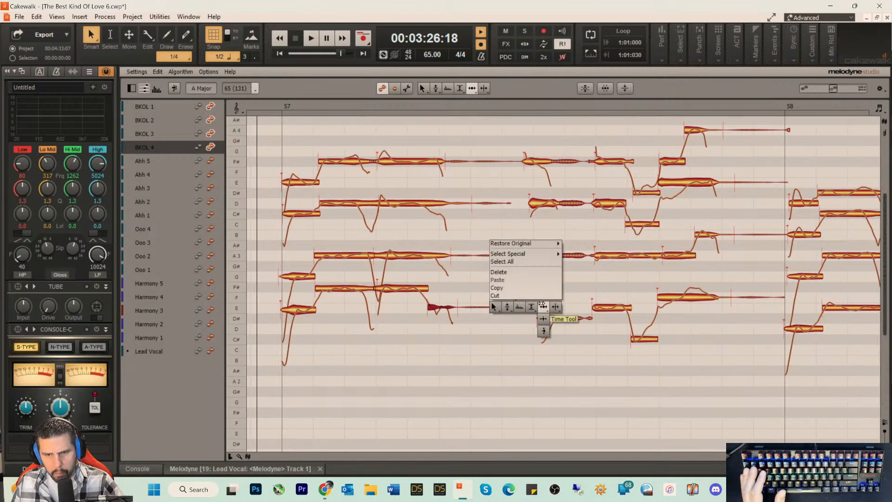
click(510, 307)
click(546, 317)
drag(547, 317, 612, 283)
click(598, 303)
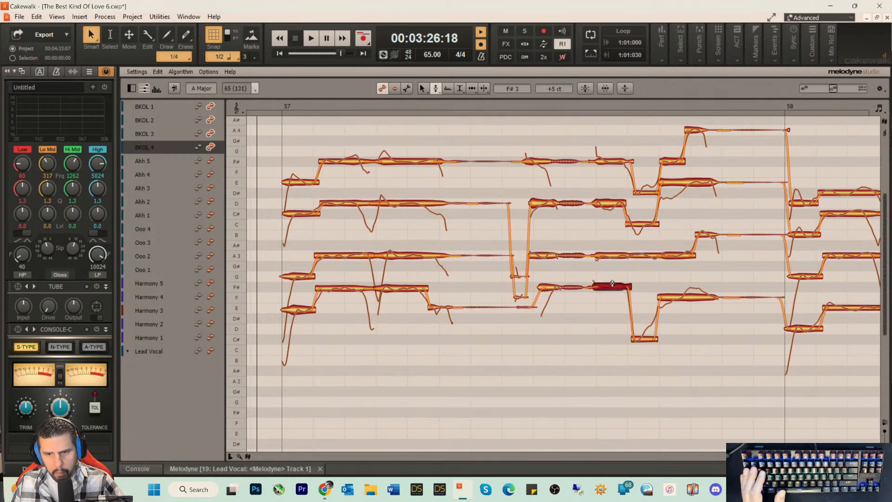
drag(639, 339, 631, 289)
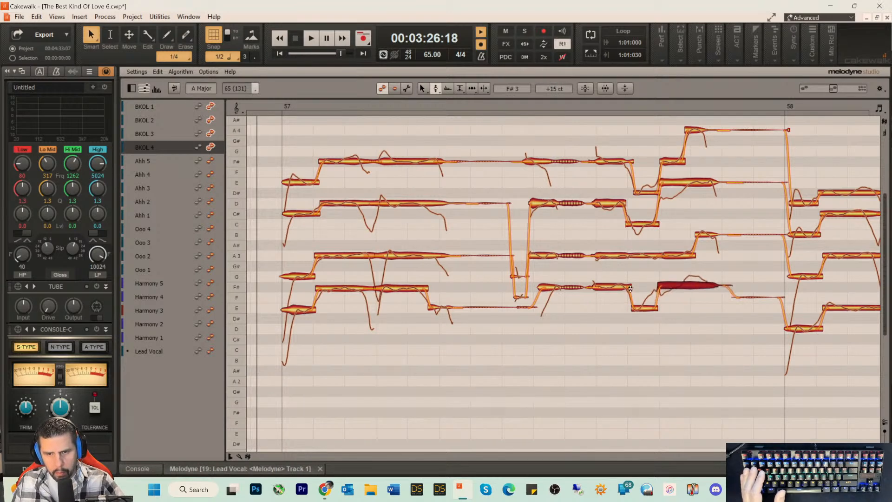
- Lower the formants of the BKOL 4 notes in the second half of bar 57 by 35 cents and play the result
drag(536, 273, 699, 322)
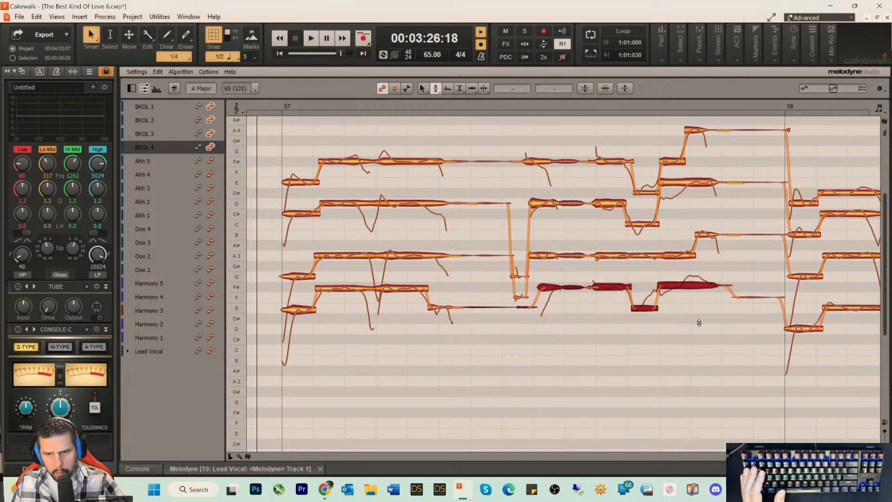
right_click(686, 287)
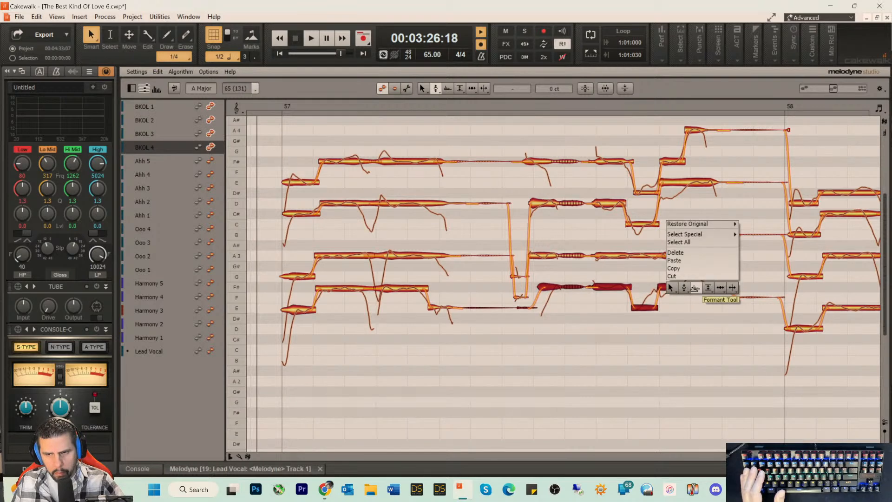
click(694, 290)
drag(694, 289, 695, 286)
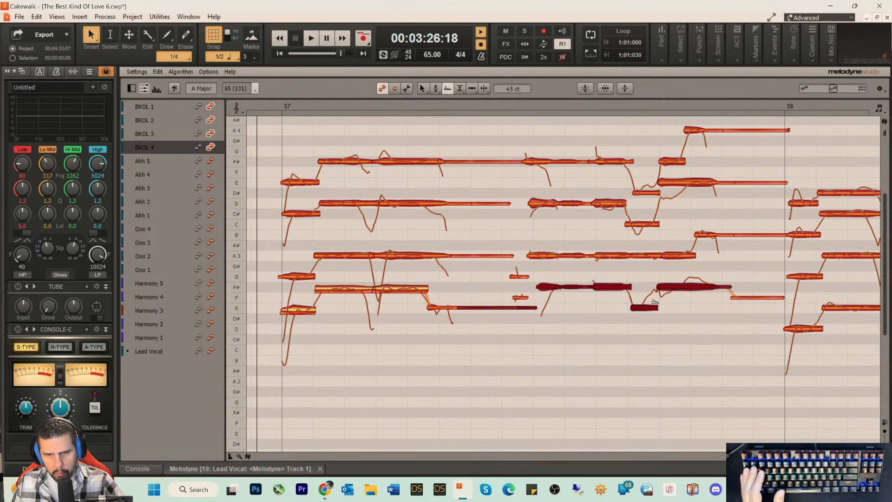
click(587, 294)
drag(552, 276, 689, 322)
drag(690, 286, 689, 290)
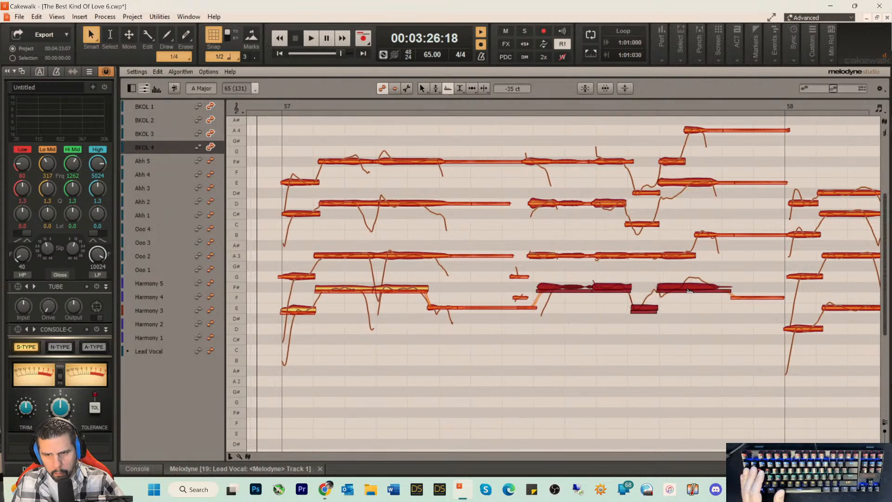
click(492, 105)
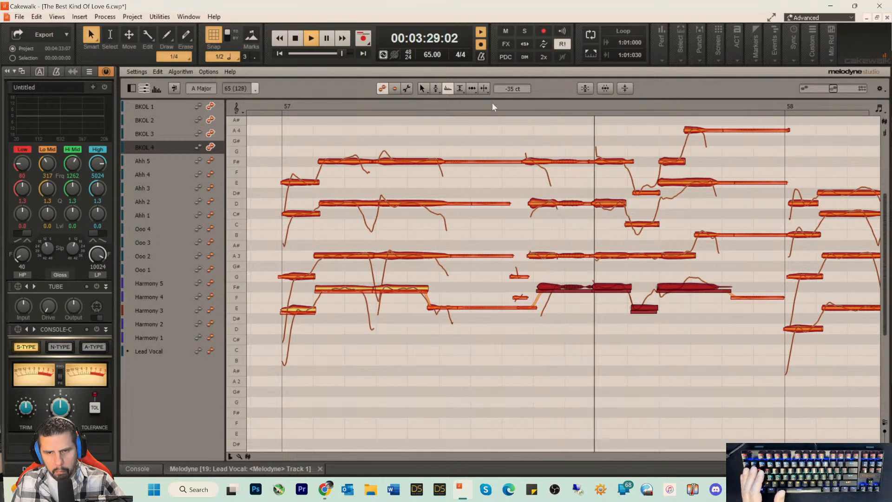
key(space)
- Split the last F#3 note of BKOL 4 before bar 58 in two and tune the parts to F3 and F#3
right_click(667, 193)
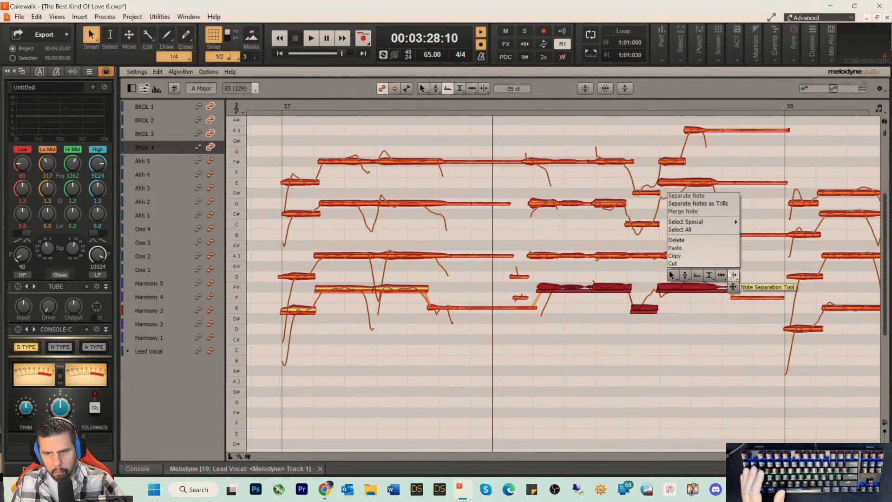
click(733, 275)
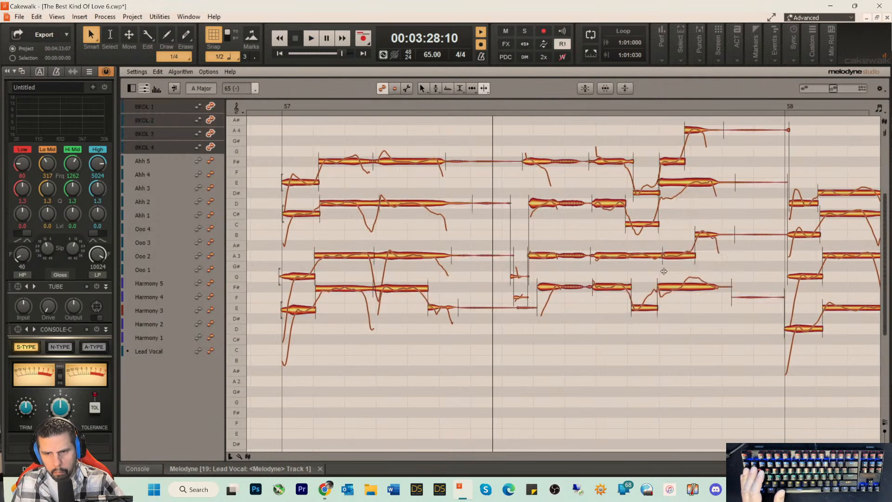
double_click(681, 286)
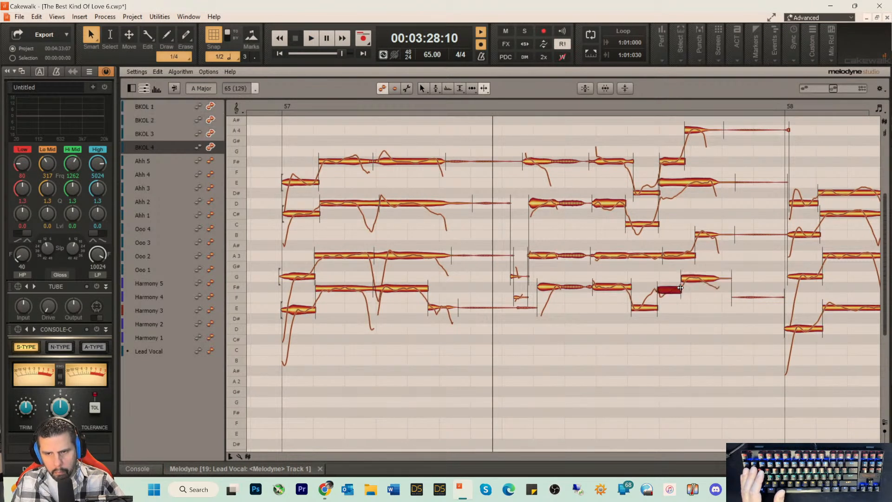
right_click(656, 298)
click(604, 300)
drag(665, 291, 666, 307)
drag(696, 279, 673, 296)
- Play the split BKOL 4 notes before bar 58 and retune the first to F#3 and the second to G#3
key(space)
key(space)
key(space)
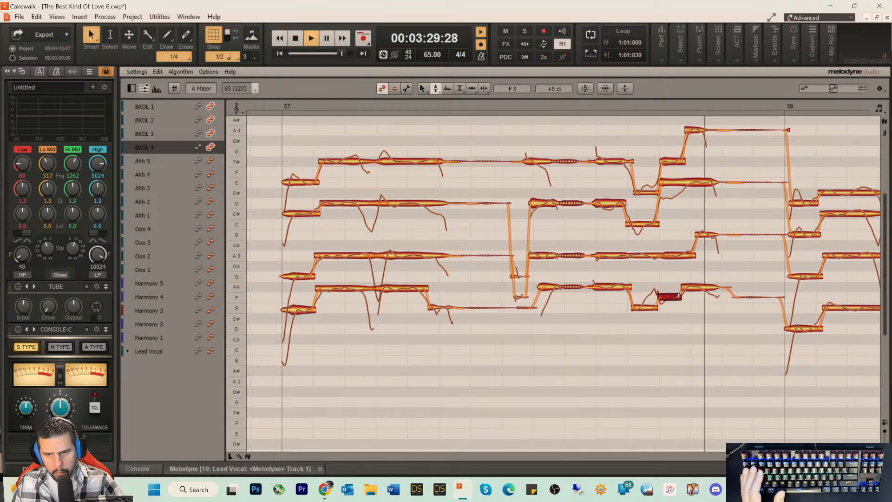
key(space)
drag(701, 287, 702, 265)
key(space)
drag(675, 293, 674, 285)
key(space)
- Centre the BKOL 4 E3 note in the second half of bar 57 at 0 ct and listen to it
click(645, 306)
key(space)
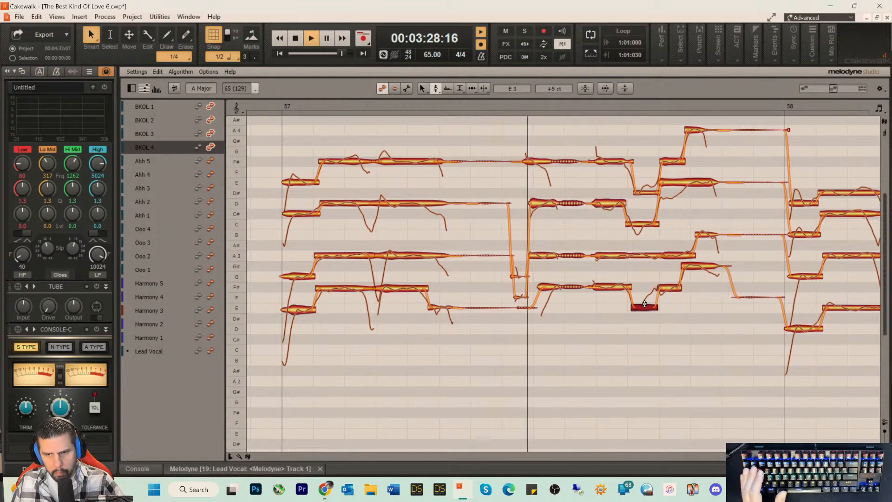
double_click(644, 305)
key(space)
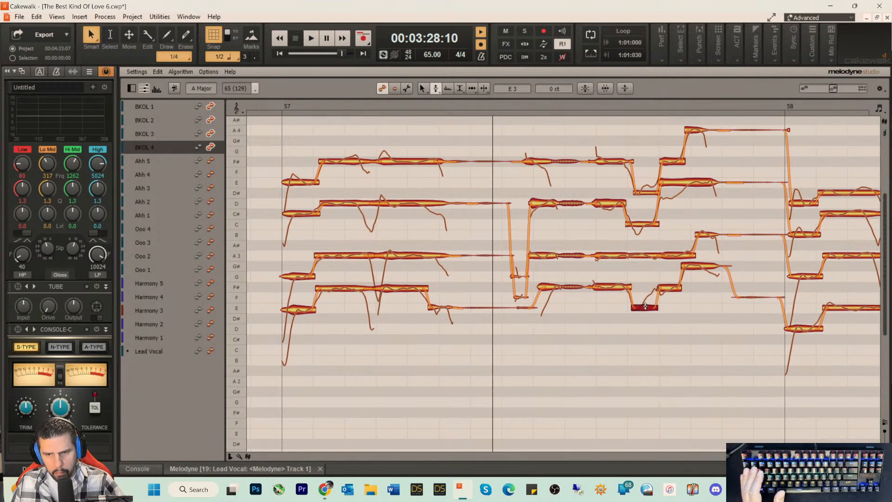
- Reduce the pitch modulation of the BKOL 4 E3 note to 49% and play the phrase
right_click(645, 306)
click(643, 330)
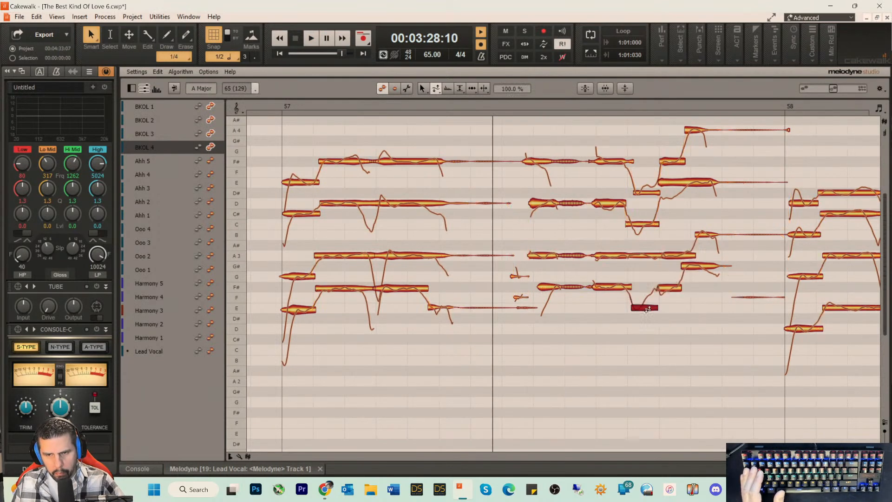
right_click(649, 309)
click(649, 298)
click(646, 297)
click(646, 304)
key(space)
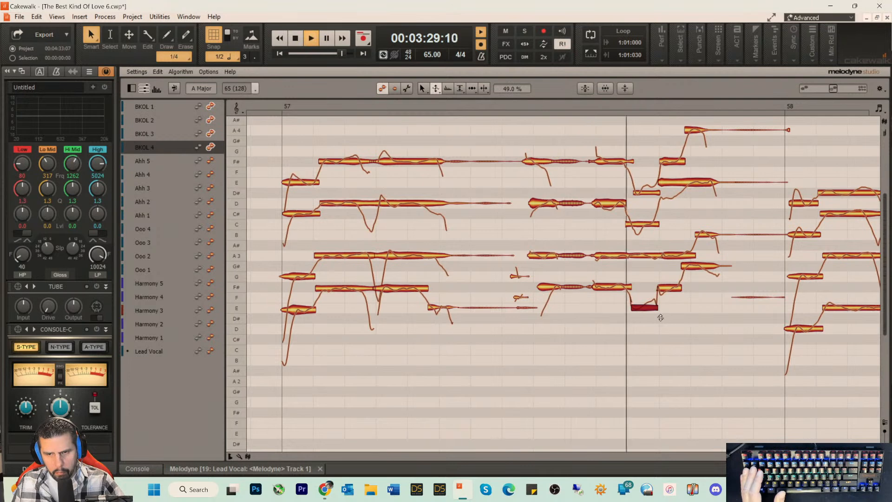
key(space)
- Fine-tune the last two BKOL 4 notes before bar 58 to F#3 and G#3 with the Pitch Tool
right_click(694, 275)
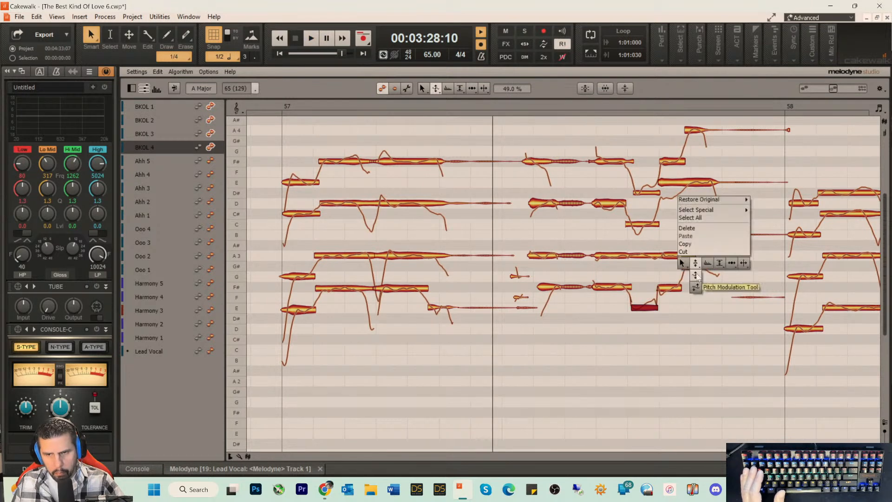
click(699, 263)
click(698, 267)
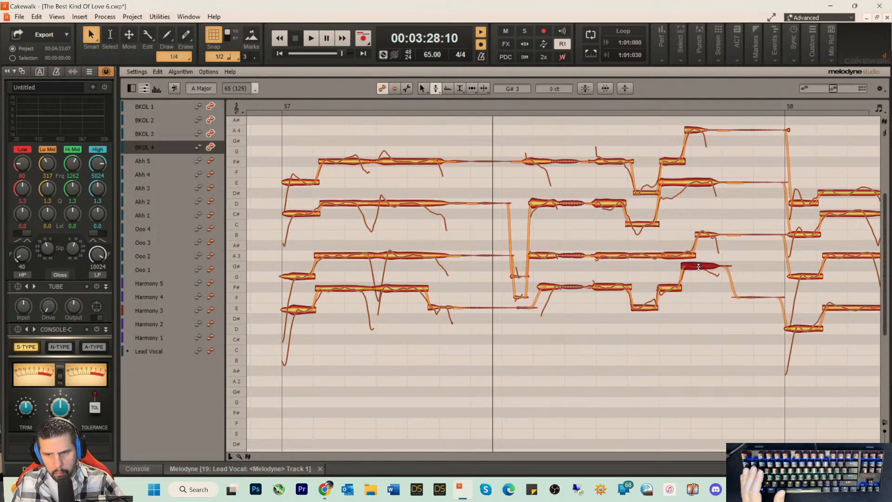
click(669, 289)
mouse_move(668, 286)
mouse_down()
mouse_move(669, 277)
mouse_move(669, 287)
mouse_up()
- Shift the BKOL 4 notes in the second half of bar 57, up to the last F#3, slightly earlier and check by playback
drag(545, 274, 688, 320)
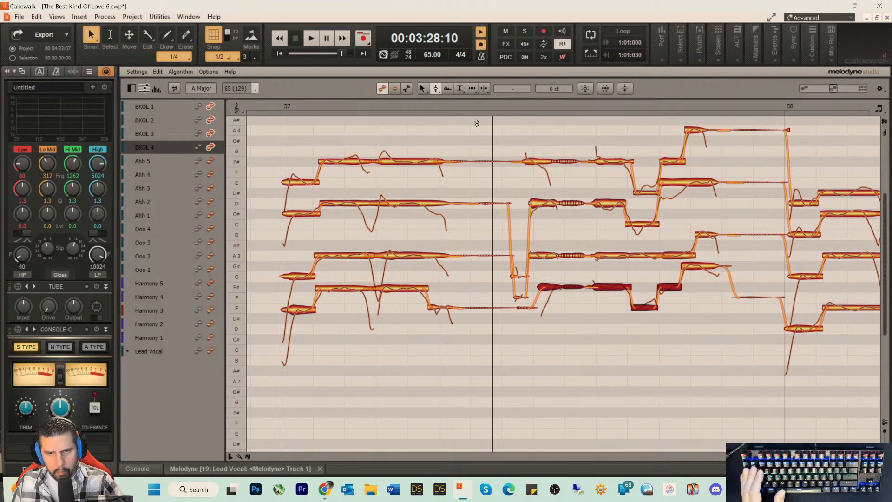
click(478, 107)
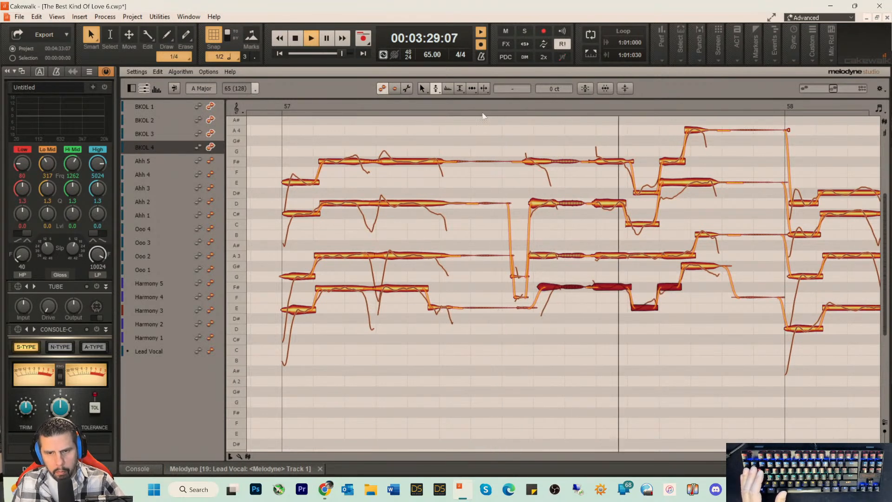
right_click(554, 222)
click(609, 252)
key(space)
drag(542, 280, 538, 281)
key(space)
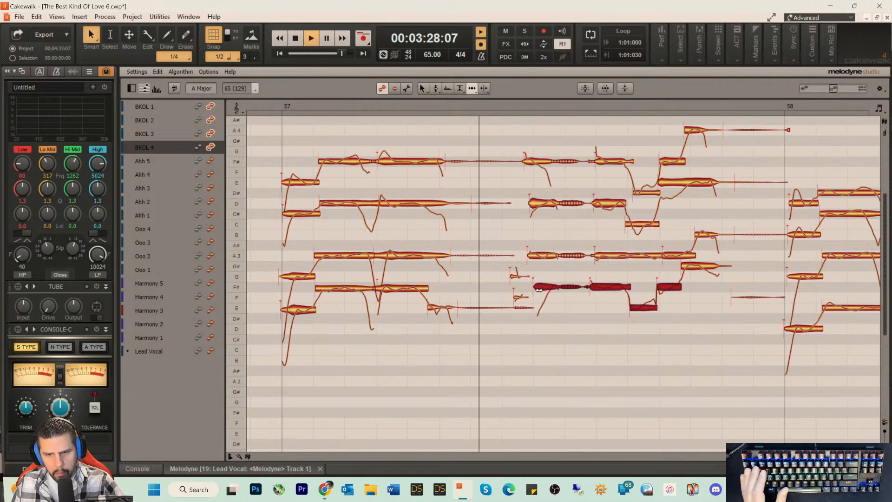
key(space)
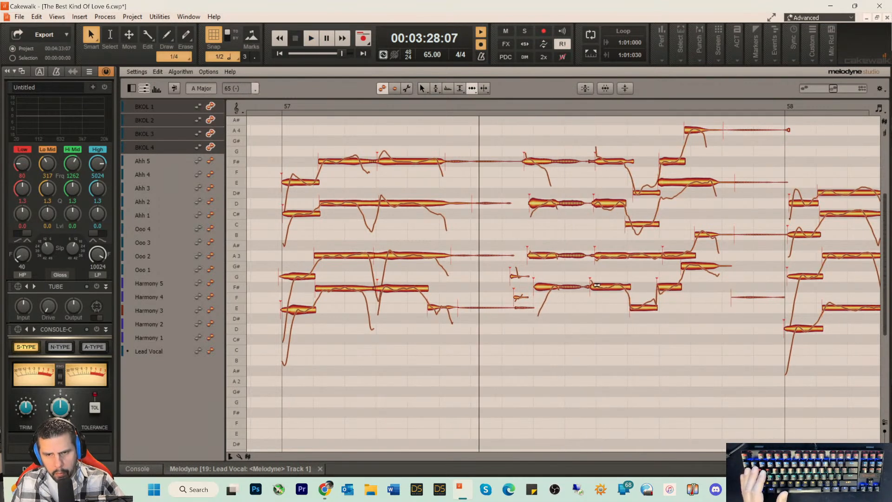
- Align the starts of the second sustained notes (F#4, D4, A3, F#3) of BKOL 1–4 in the second half of bar 57
click(600, 285)
drag(600, 286, 602, 286)
click(600, 253)
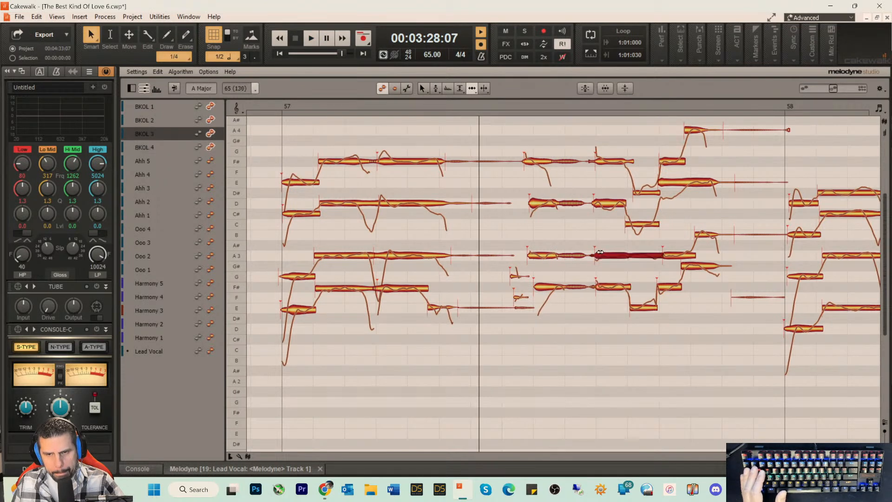
click(597, 202)
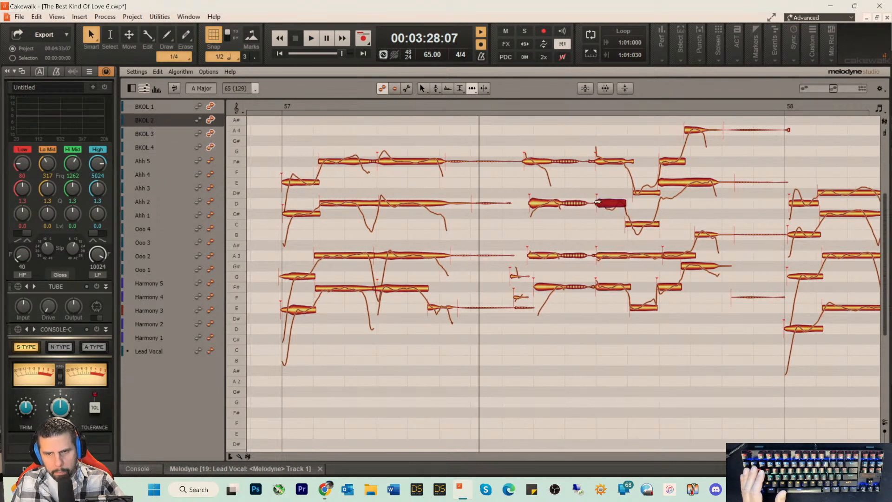
drag(596, 163, 598, 163)
key(space)
key(space)
- Align the starts of the first BKOL 1–4 notes (F#4, D4, A3, F#3) in the second half of bar 57
drag(530, 161, 538, 162)
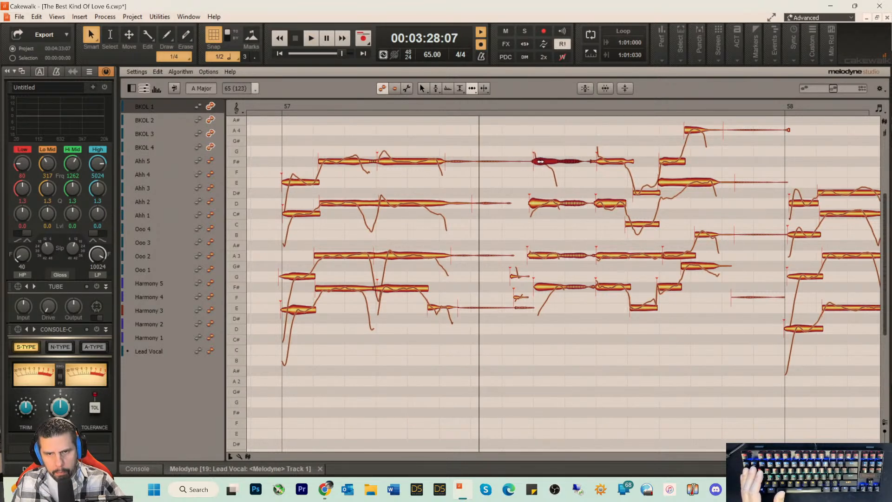
click(540, 201)
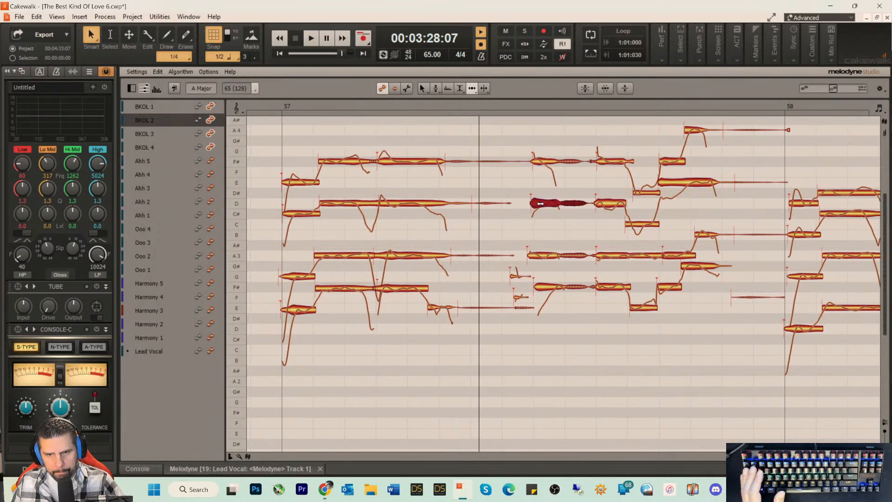
click(530, 253)
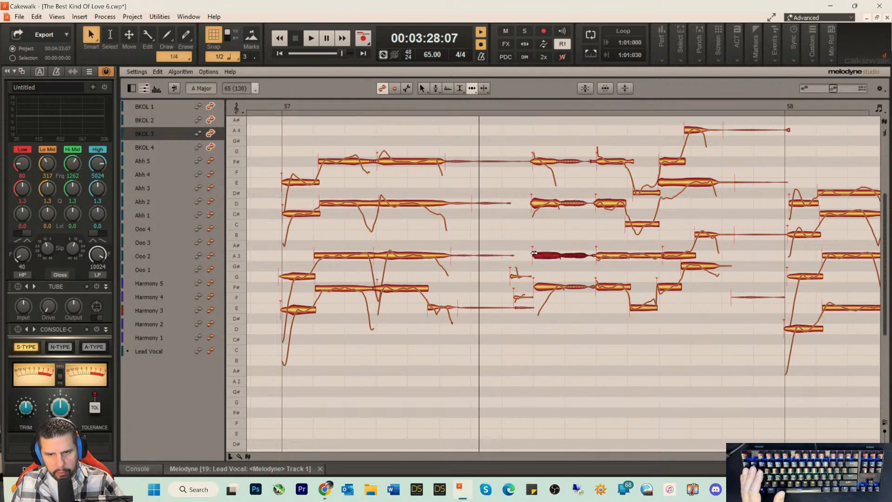
key(space)
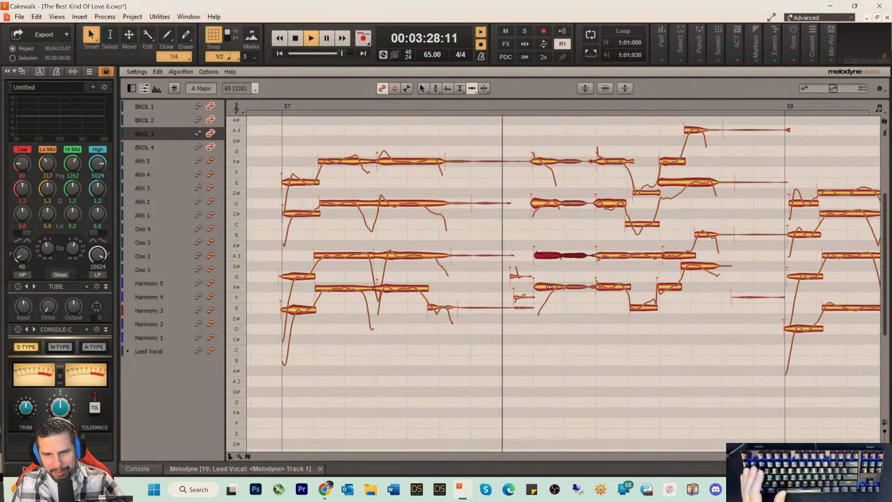
click(546, 288)
key(space)
- Play the phrase and shift the start of the last BKOL 3 B3 note before bar 58 slightly earlier
key(space)
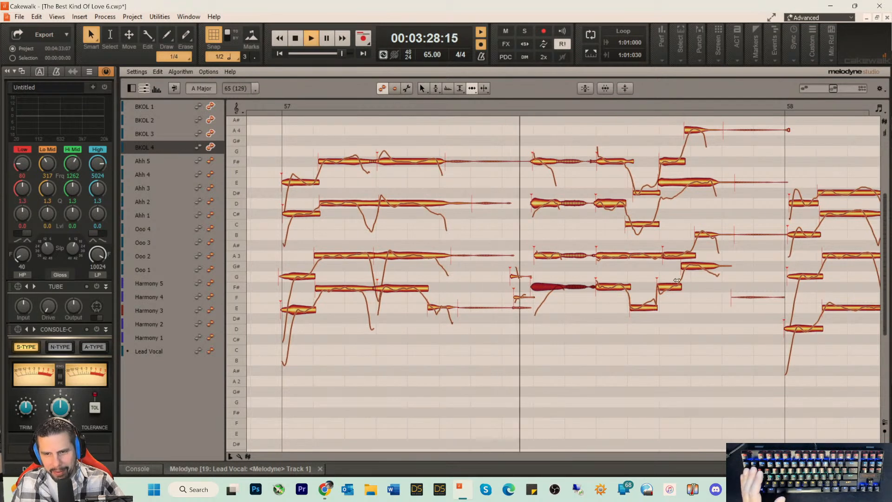
click(696, 234)
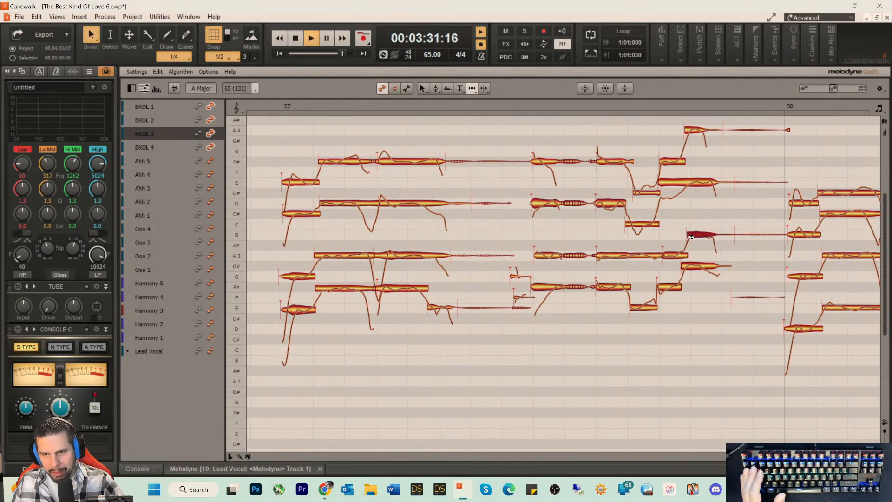
key(space)
- Split the long BKOL 2 E4 note before bar 58, lower its first part to D4 and play the phrase
right_click(696, 234)
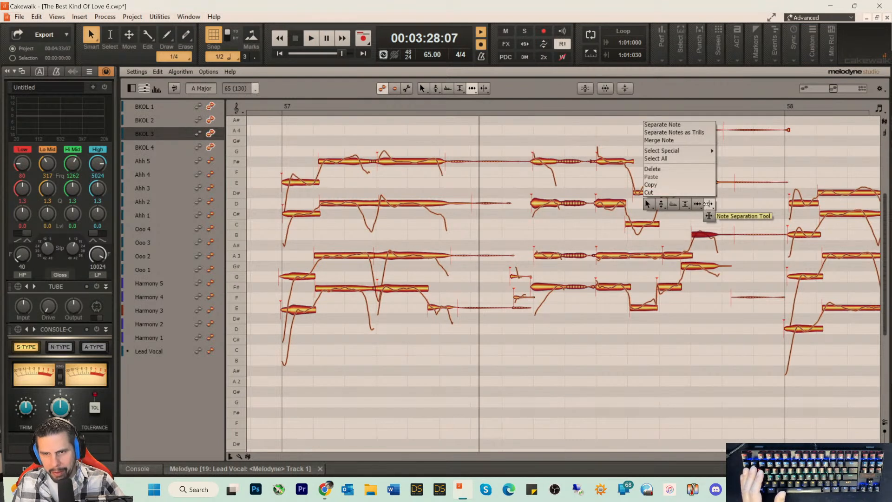
click(707, 203)
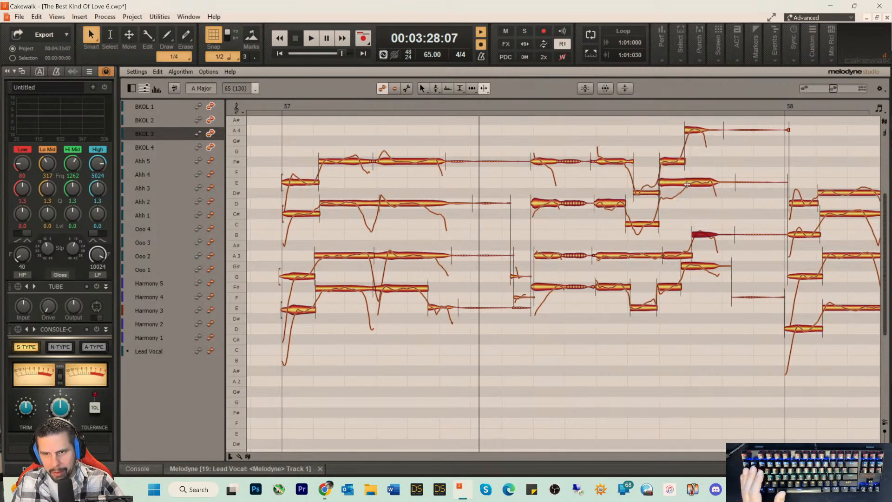
double_click(685, 185)
right_click(670, 191)
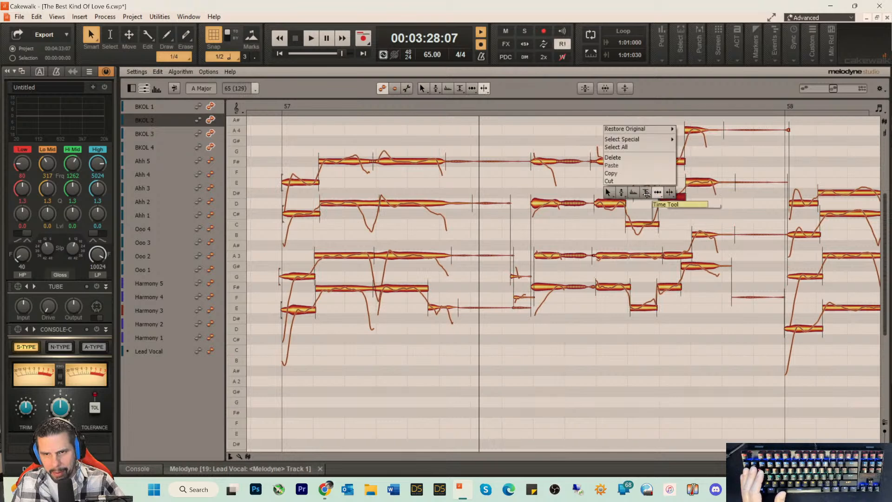
click(622, 192)
drag(663, 201, 663, 206)
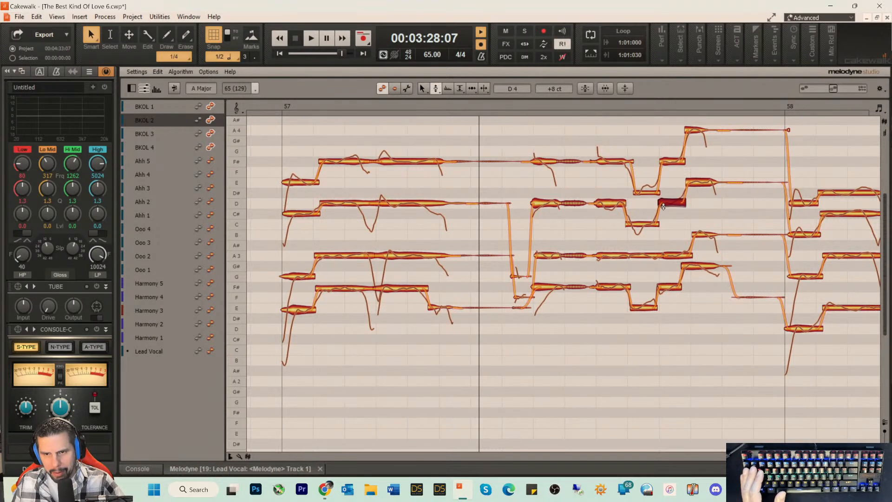
click(692, 181)
key(space)
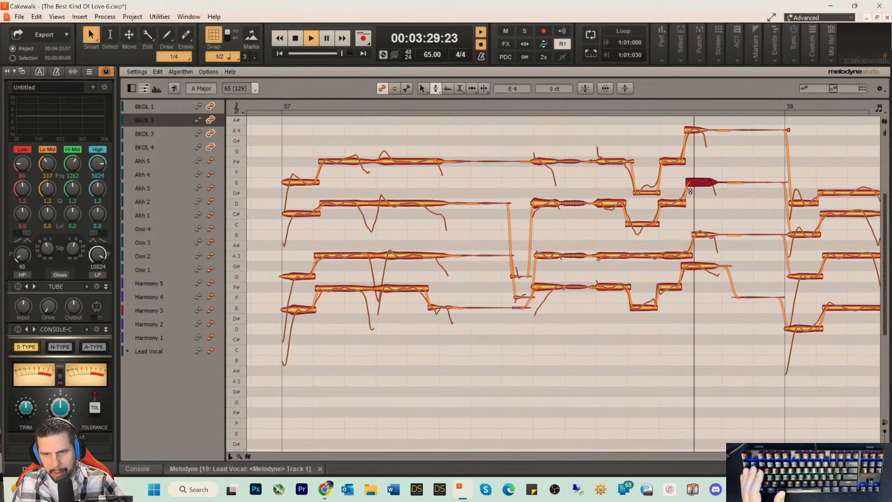
- Shift the start of the last BKOL 1 A4 note before bar 58 slightly later with the Time Tool and play it
right_click(690, 191)
click(725, 194)
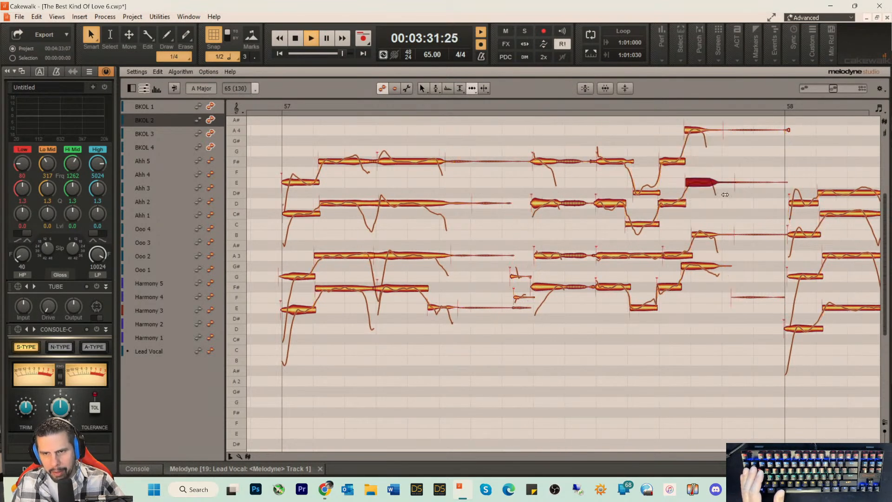
key(space)
drag(716, 131, 729, 129)
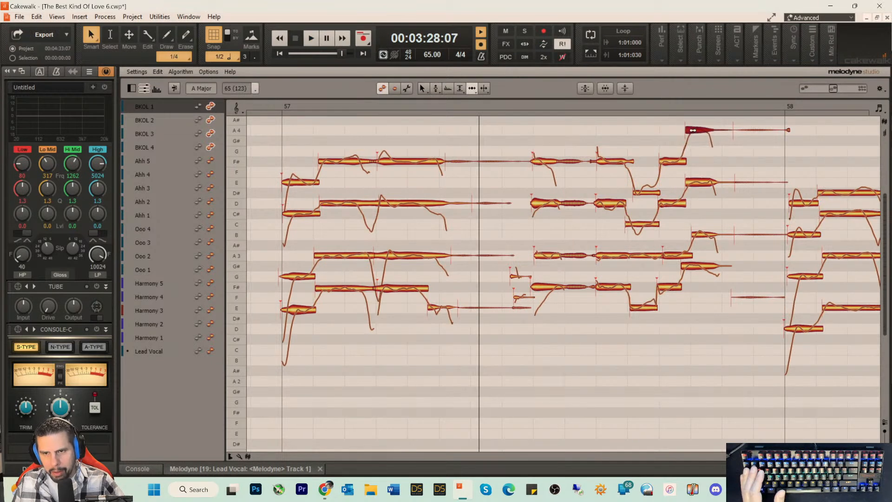
key(space)
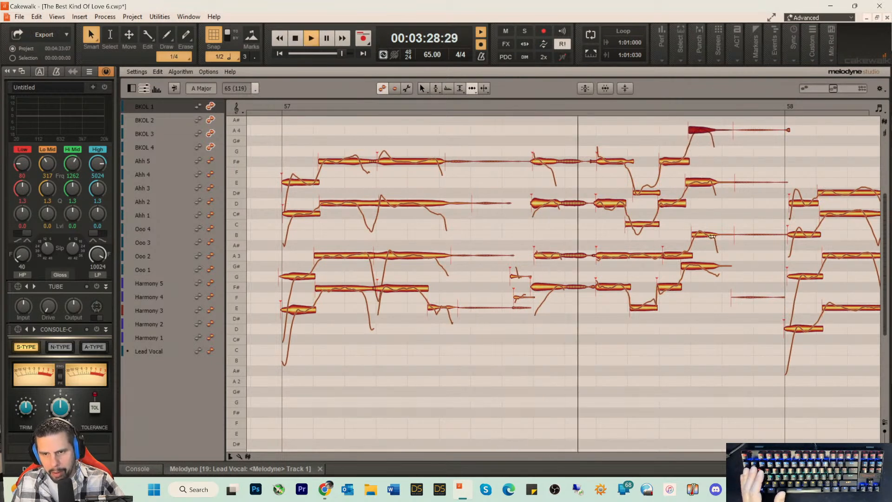
- Shift the start of the last BKOL 4 G#3 note before bar 58 slightly later and check by playback
click(728, 234)
key(space)
click(693, 264)
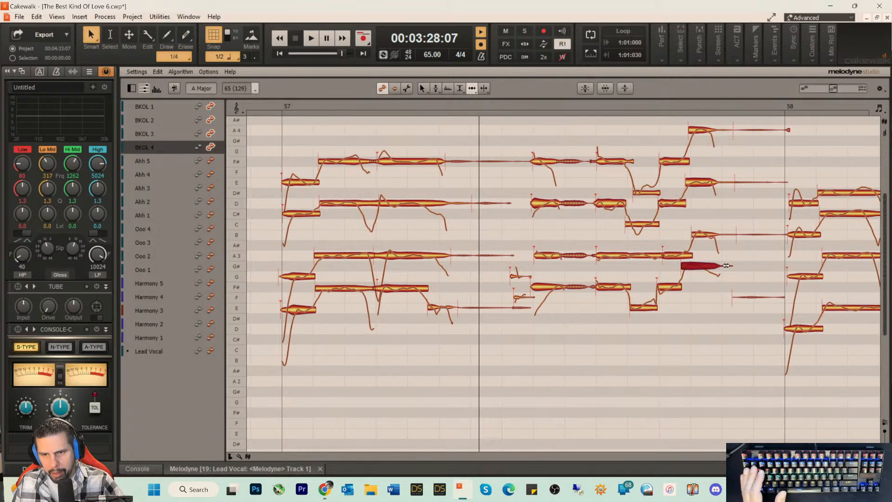
drag(688, 265, 692, 266)
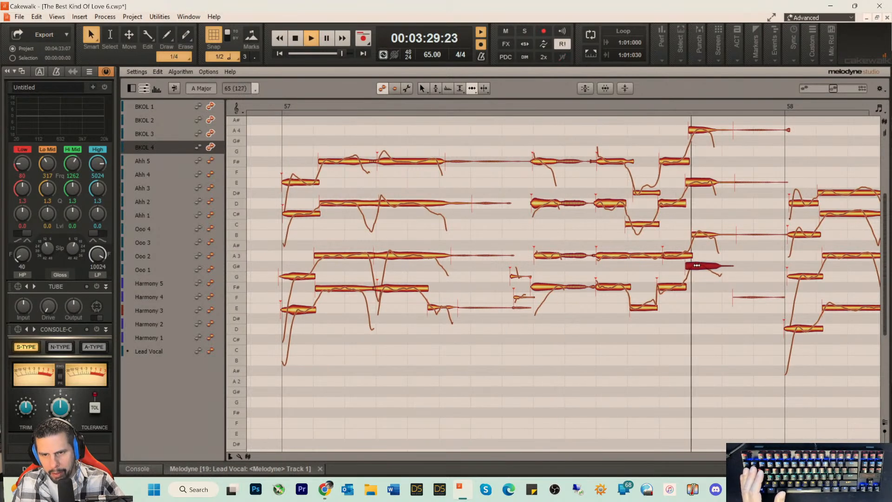
key(space)
key(space)
- Align the starts of the next-to-last BKOL 4 F#3 and BKOL 3 A3 notes before bar 58 and check by playback
click(660, 286)
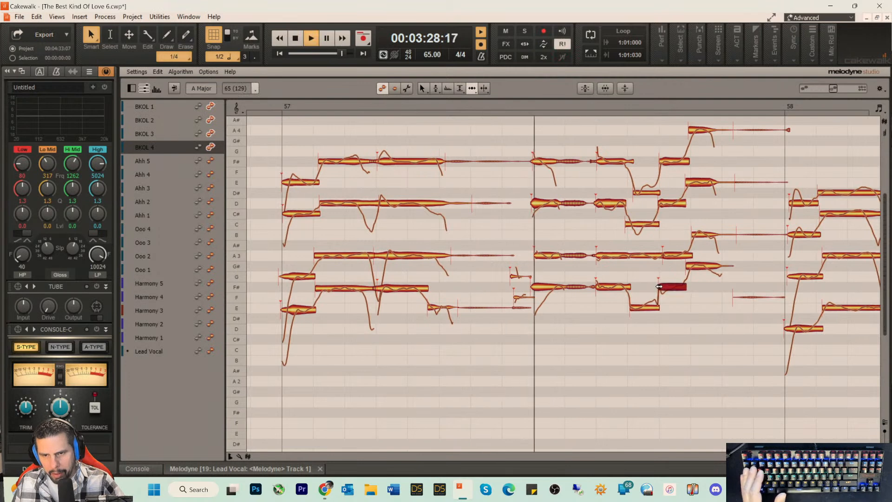
click(661, 256)
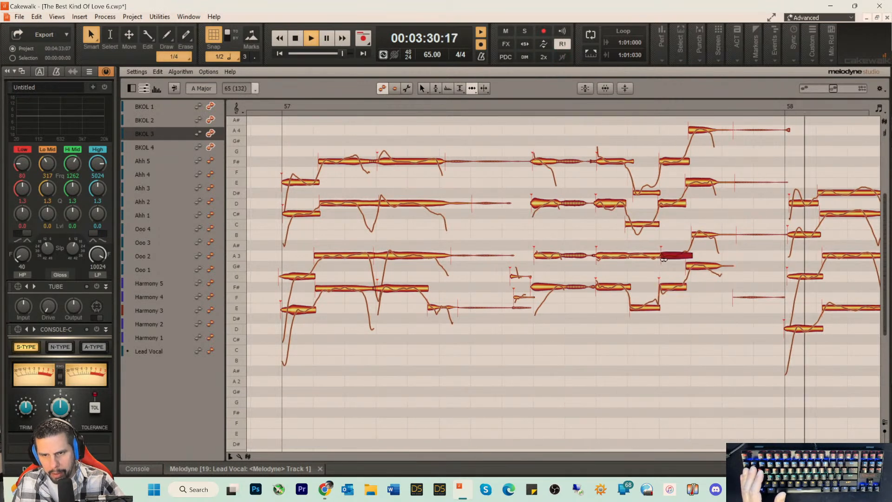
key(space)
key(space)
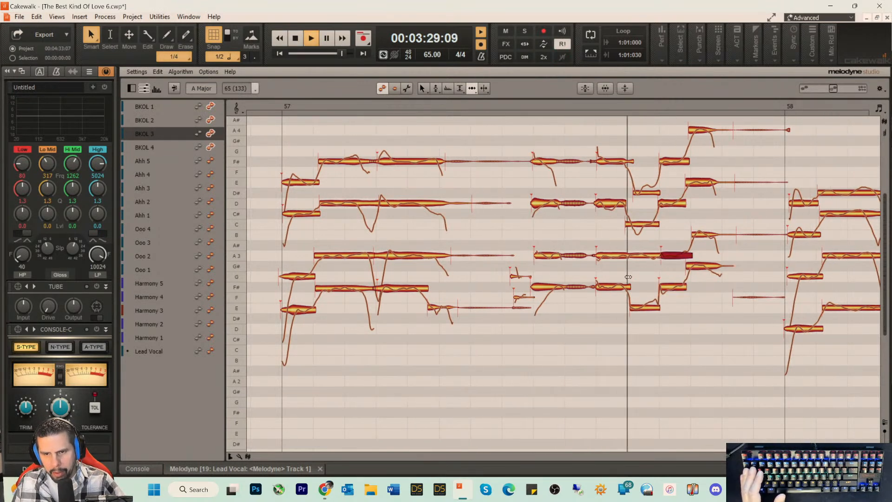
key(space)
- Shift the start of the BKOL 1 D#4 note earlier to match the BKOL 2 C4 note and play the phrase
click(630, 192)
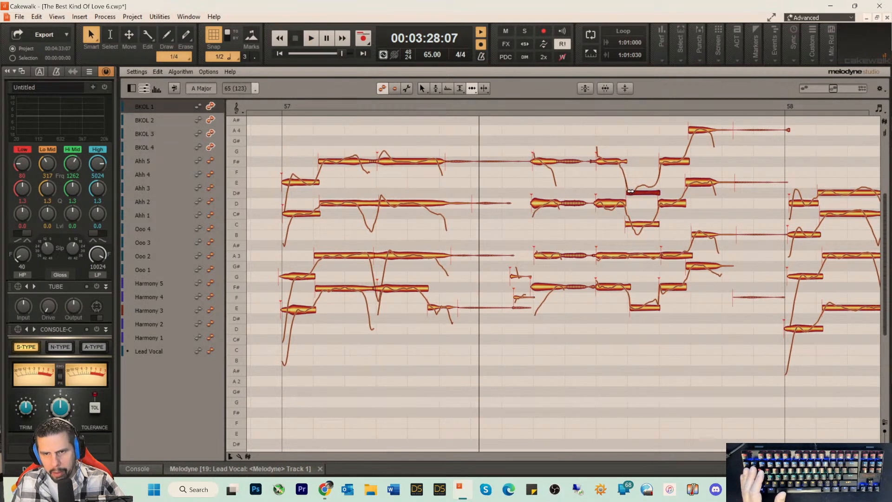
key(space)
click(641, 224)
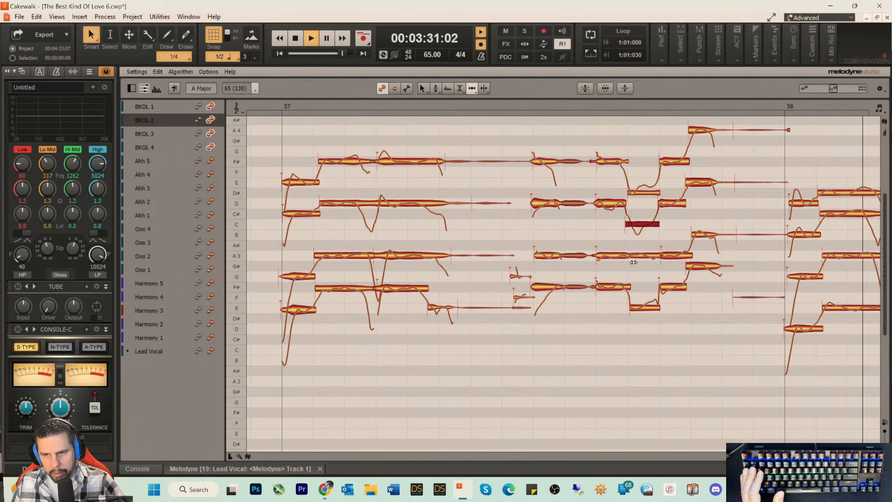
key(space)
- Shift the first BKOL 1 D4 note of bar 58 slightly earlier and delete the BKOL 1–4 breath remnants just before the bar line
click(799, 204)
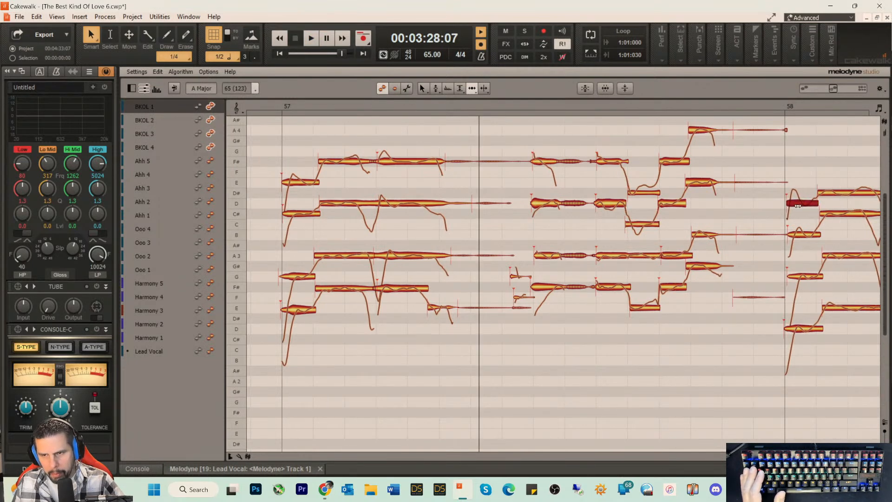
drag(750, 123, 757, 328)
key(Delete)
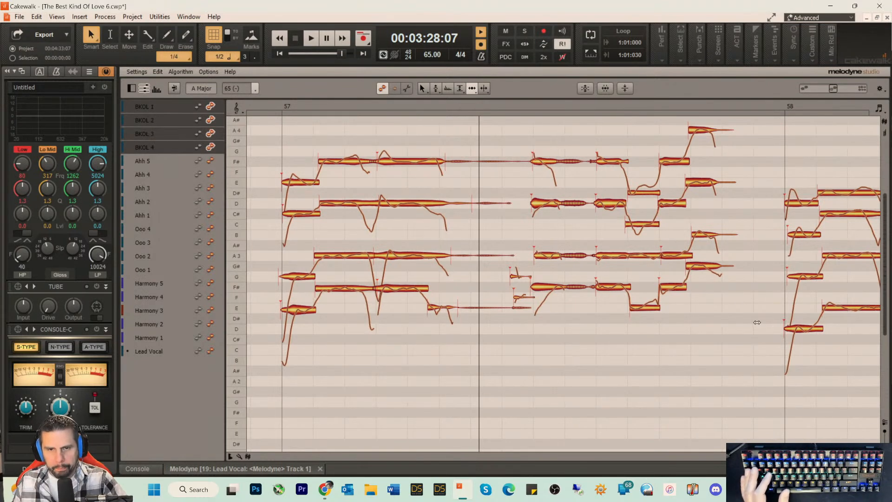
- Split the quiet BKOL 1–4 note tails in the middle of bar 57 and delete the noise between the two phrases
right_click(497, 152)
click(512, 153)
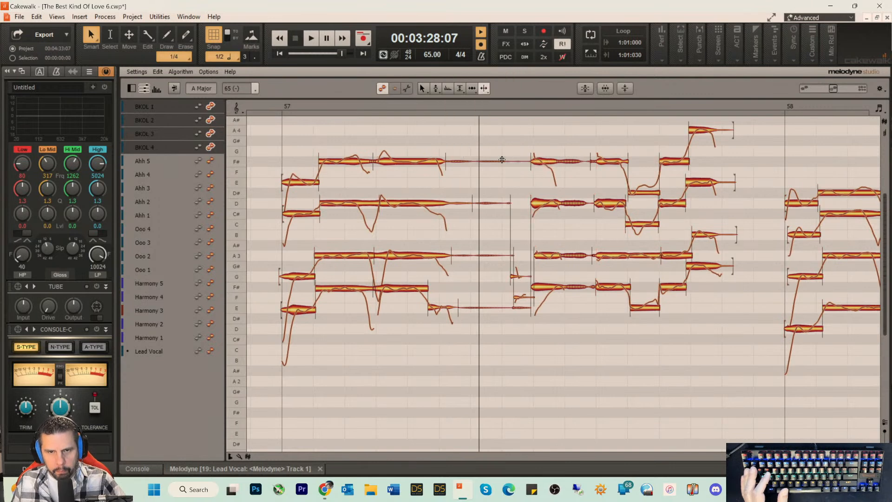
click(474, 164)
click(472, 256)
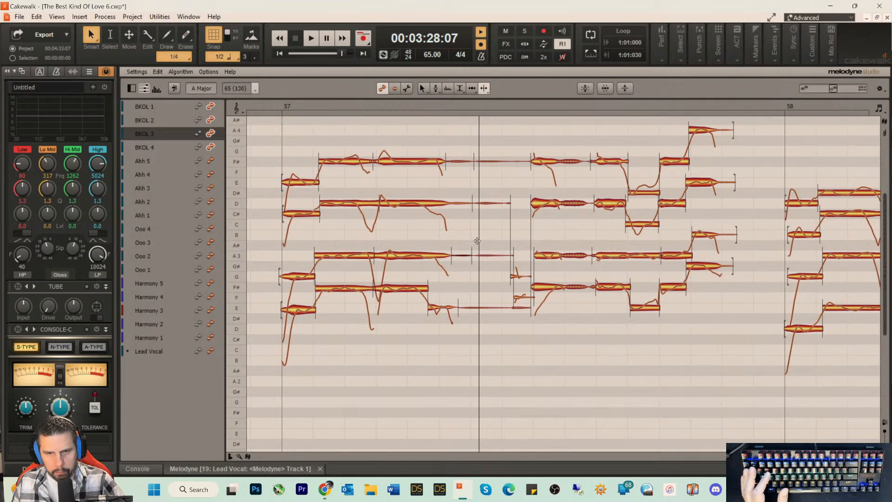
drag(487, 138, 493, 339)
right_click(501, 330)
click(504, 330)
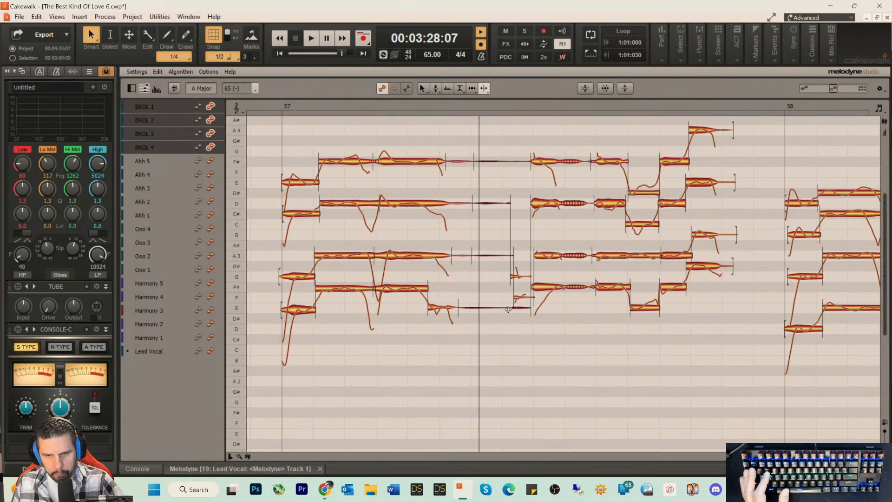
click(508, 309)
drag(484, 148, 490, 330)
key(Delete)
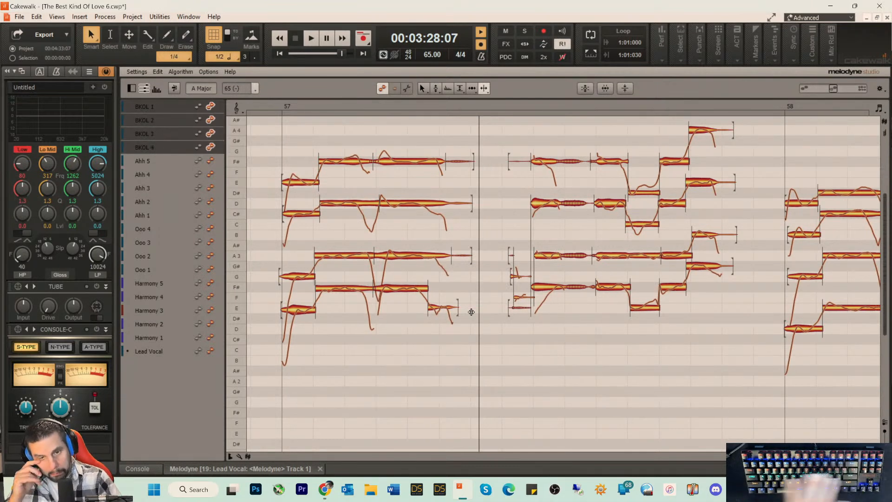
- Play back the BKOL harmonies through bar 57 into bar 58 to check the edits
click(381, 102)
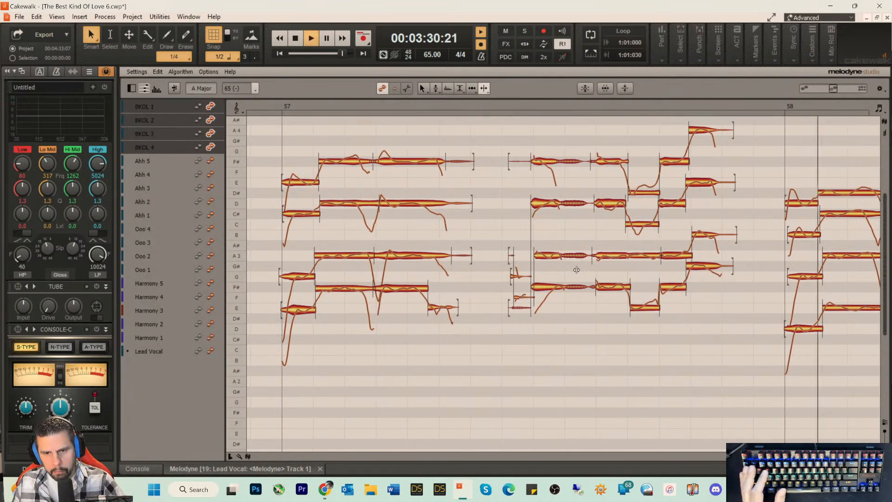
key(space)
key(space)
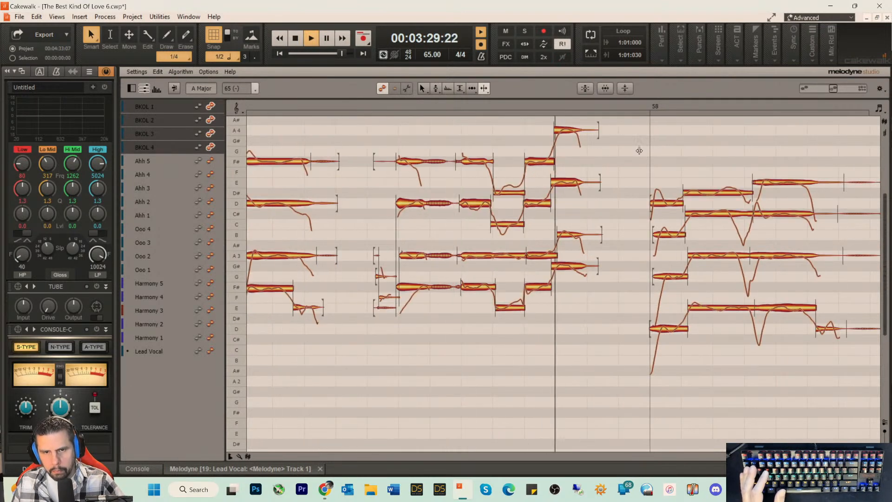
key(space)
- Shift the starts of the BKOL 2 B3 and BKOL 3 G3 and A3 notes at the beginning of bar 58 slightly earlier
click(624, 110)
right_click(670, 196)
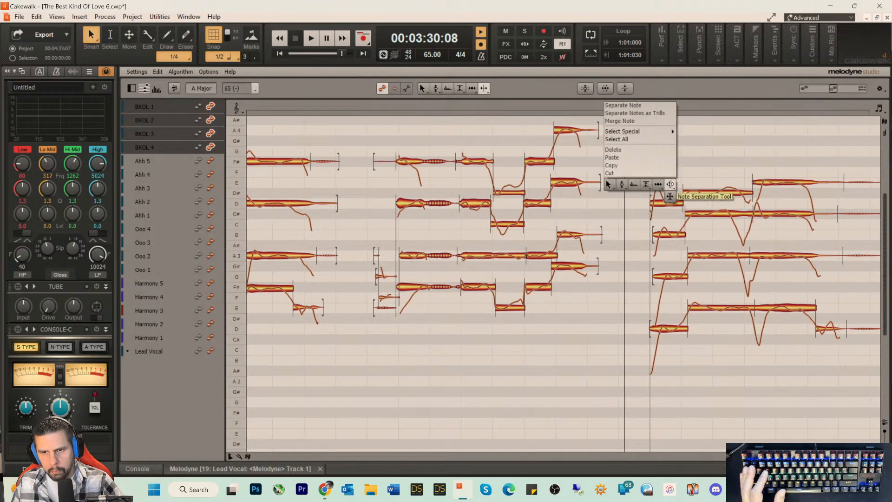
click(670, 186)
click(661, 235)
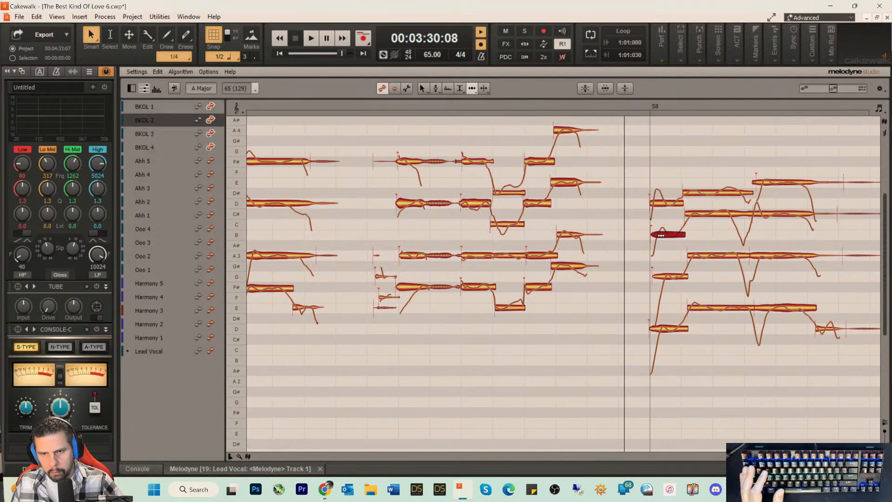
click(668, 278)
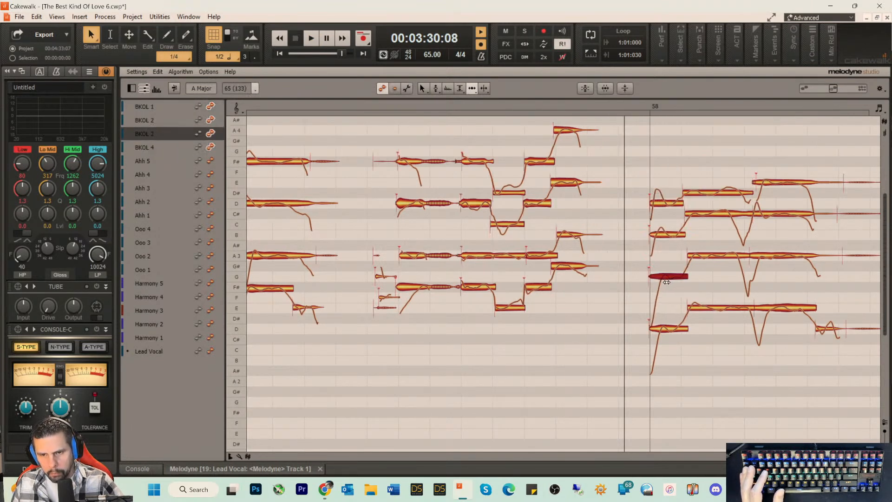
key(space)
drag(696, 256, 691, 255)
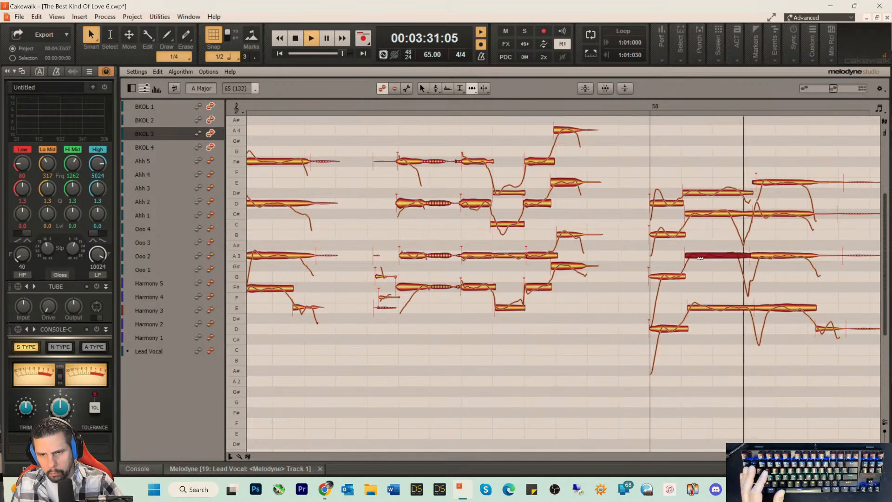
- Shift the start of the first BKOL 2 C#4 note in bar 58 slightly earlier to match the other harmonies
key(space)
click(695, 213)
key(space)
drag(694, 213, 691, 213)
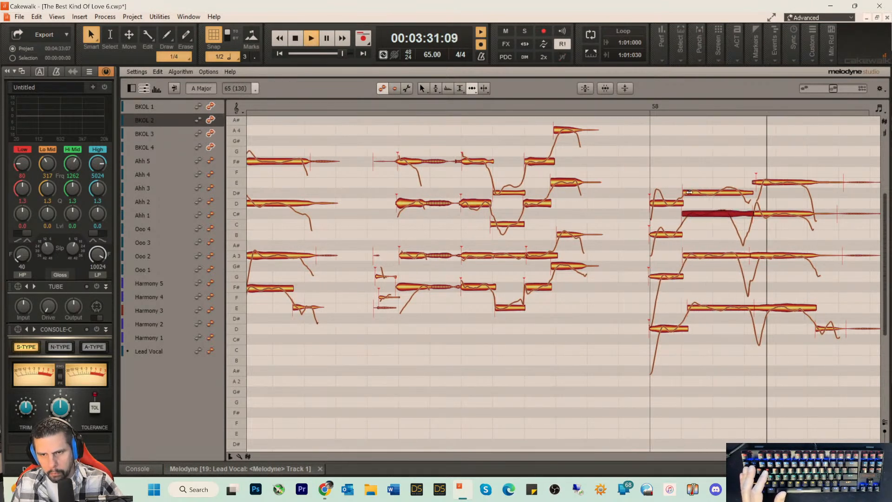
- Shift the starts of the second BKOL 4 E3, second BKOL 3 A3 and BKOL 1 E4 notes in bar 58 earlier
key(space)
drag(768, 307, 759, 309)
drag(775, 253, 764, 254)
drag(757, 182, 750, 184)
key(space)
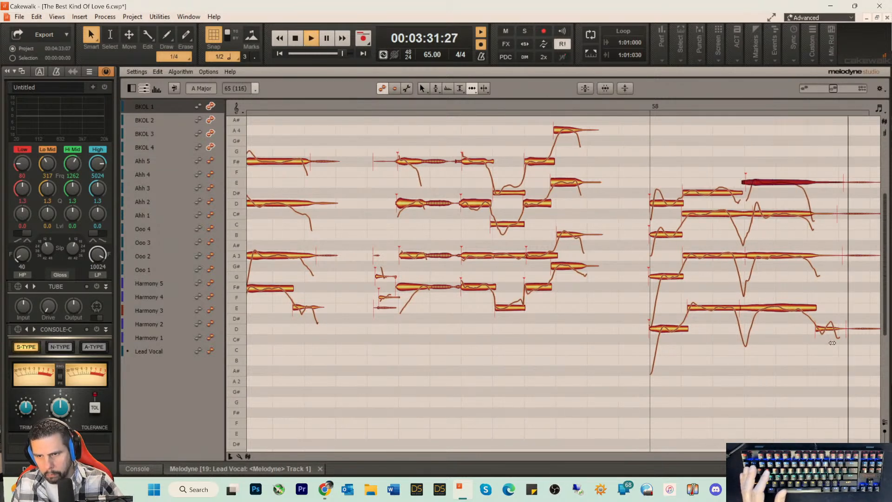
- Move the BKOL 4 D3 note ending the held phrase in bar 58 earlier and extend the ends of the BKOL 1–3 held notes slightly
key(space)
drag(833, 330, 809, 330)
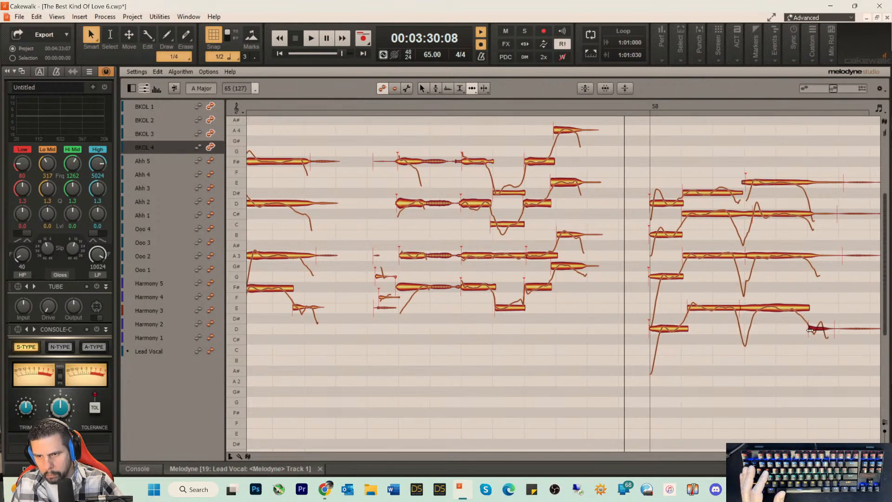
drag(840, 253, 845, 253)
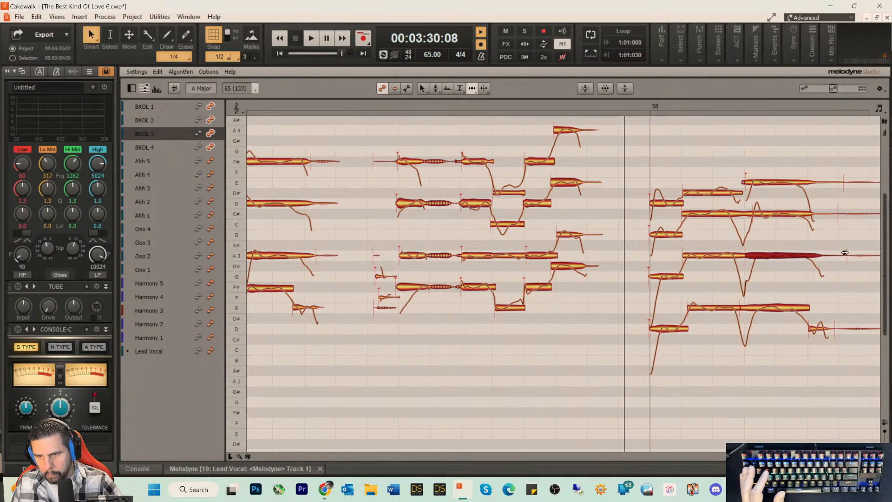
click(833, 215)
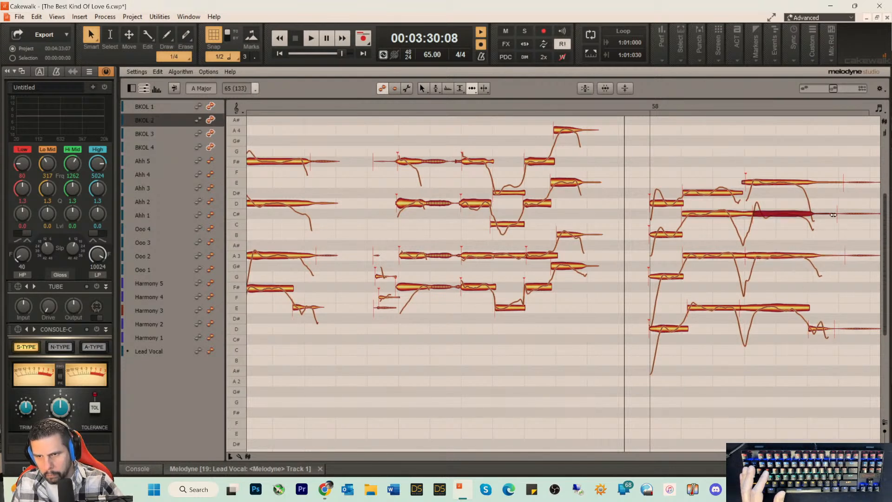
click(836, 184)
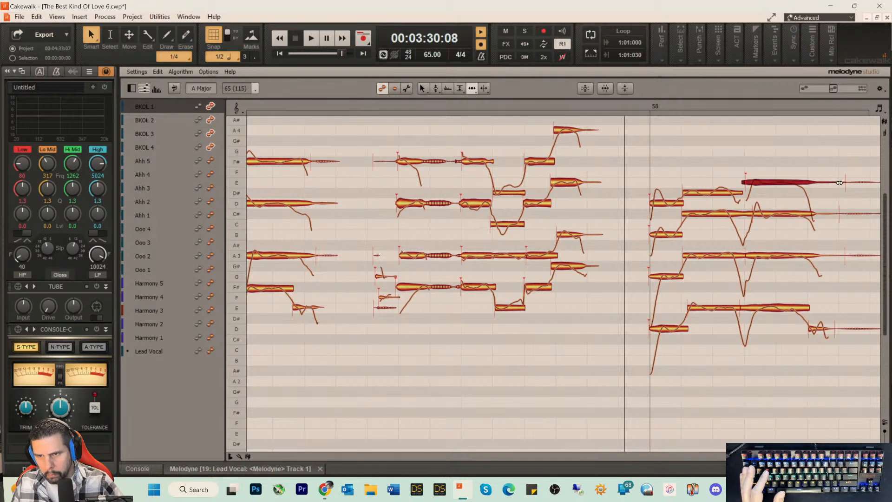
- Shift the starts of the second BKOL 2 C#4 note and the first BKOL 4 E3 note in bar 58 slightly earlier, checking by playback
key(space)
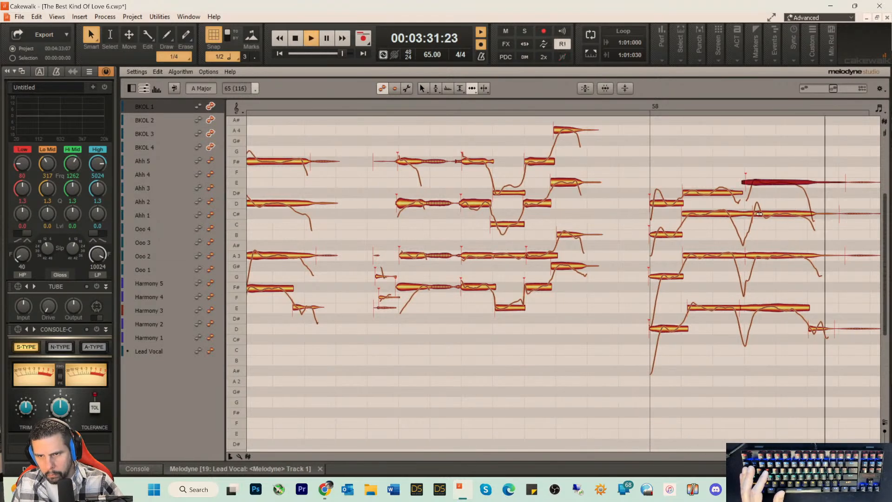
key(space)
click(754, 215)
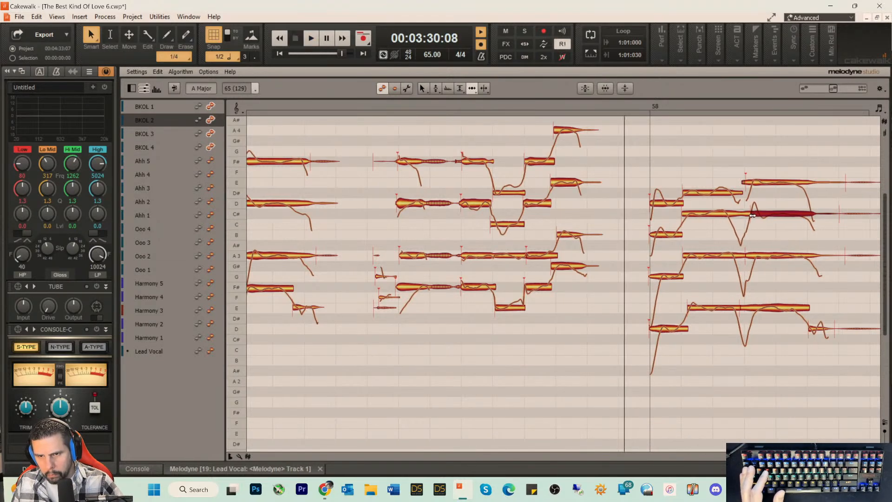
key(space)
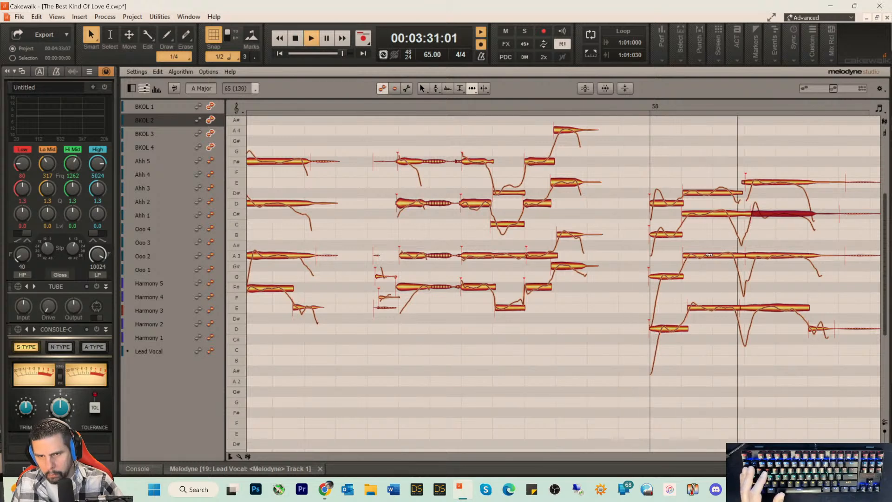
key(space)
click(691, 308)
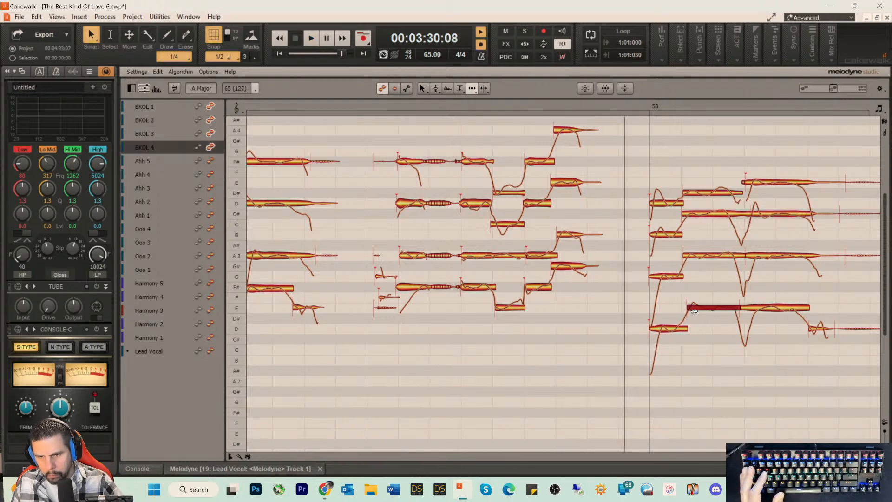
key(space)
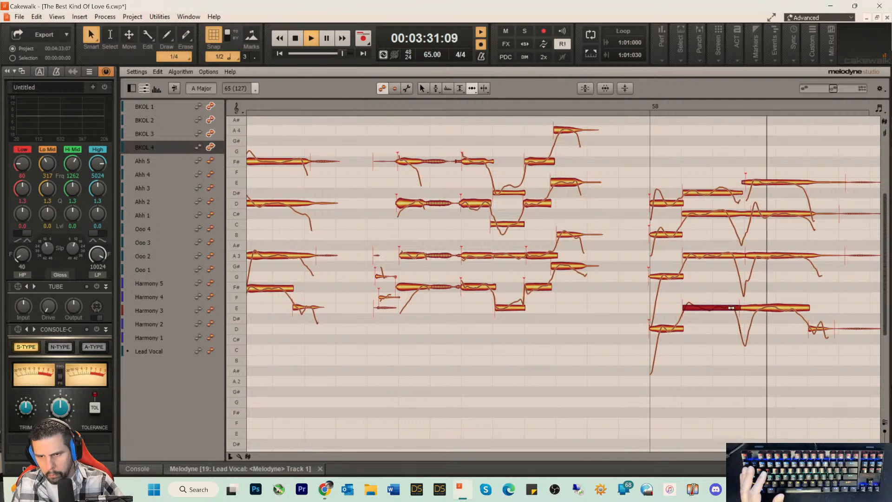
key(space)
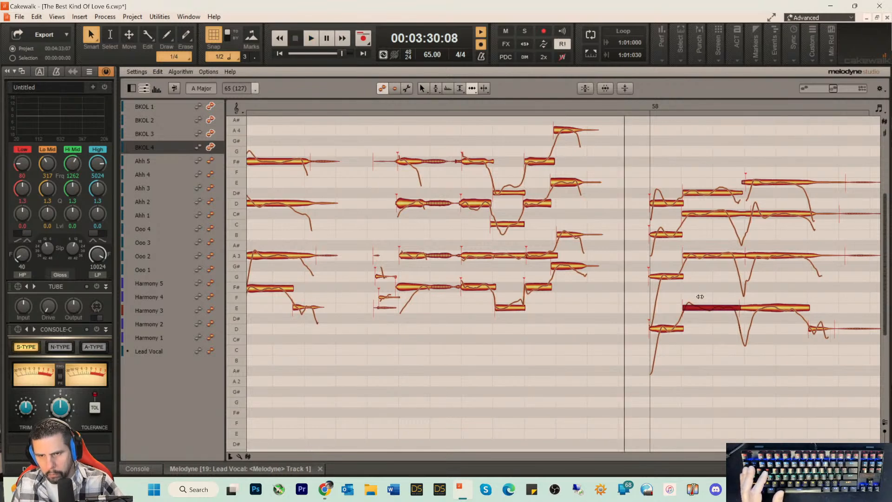
- Set the pitch modulation in bar 58 to 62% on the first BKOL 4 E3, 59% on the second BKOL 2 C#4 and 88% on the second BKOL 3 A3
drag(632, 149, 820, 372)
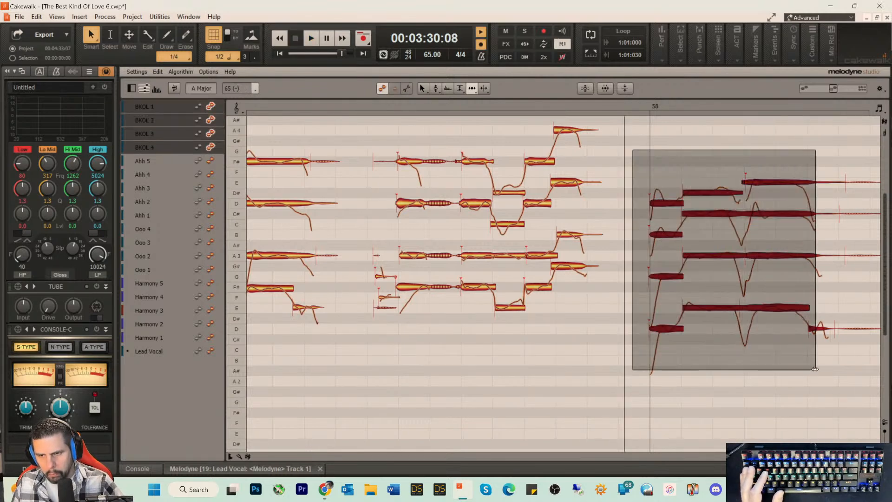
right_click(701, 280)
click(717, 346)
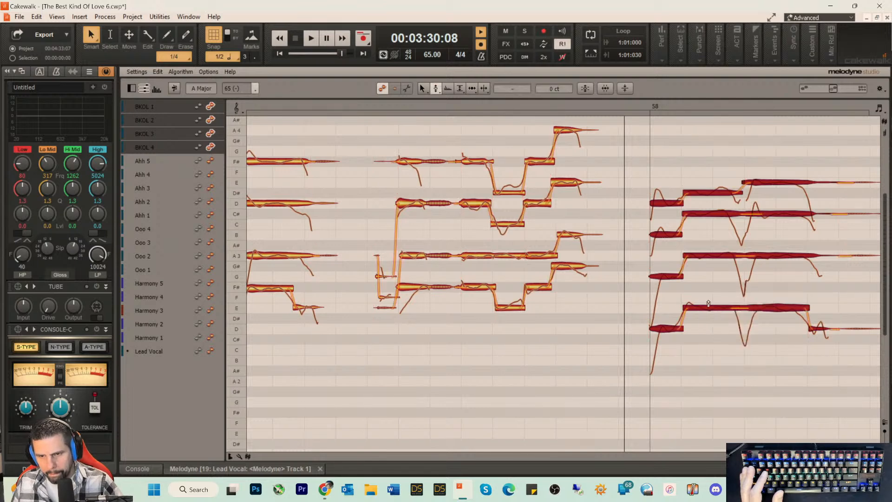
right_click(686, 242)
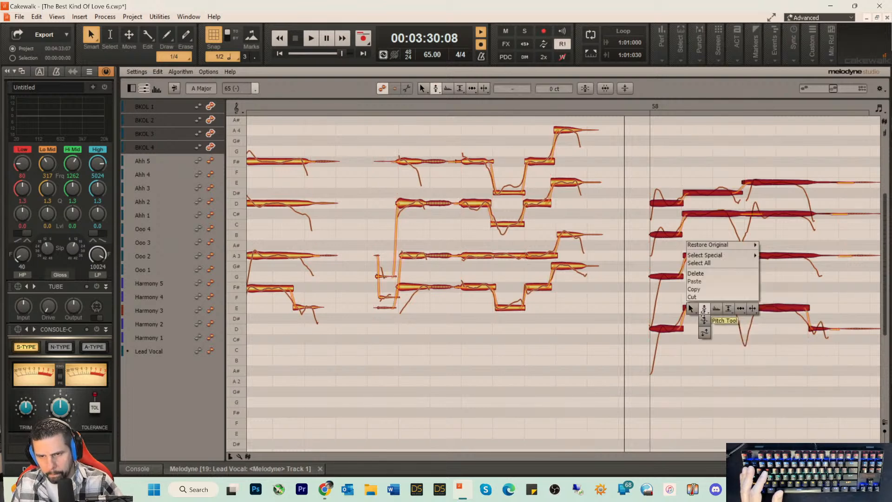
click(703, 322)
click(699, 327)
drag(694, 311, 694, 317)
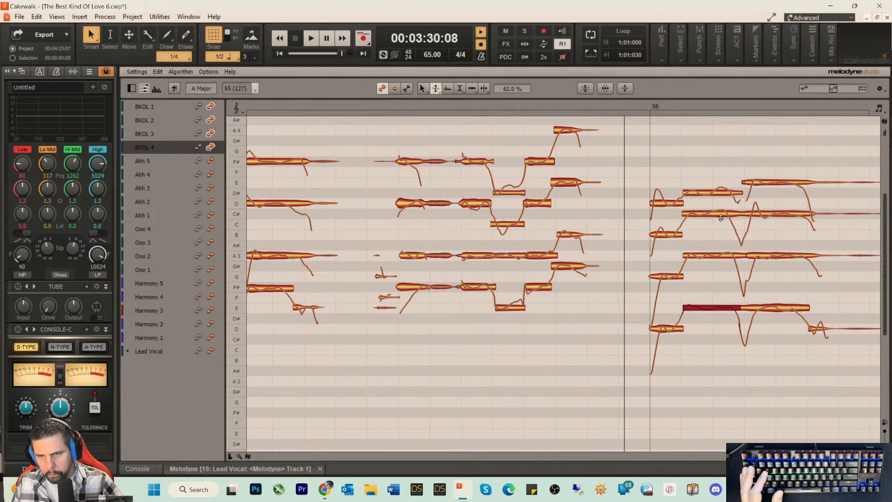
drag(759, 215, 762, 221)
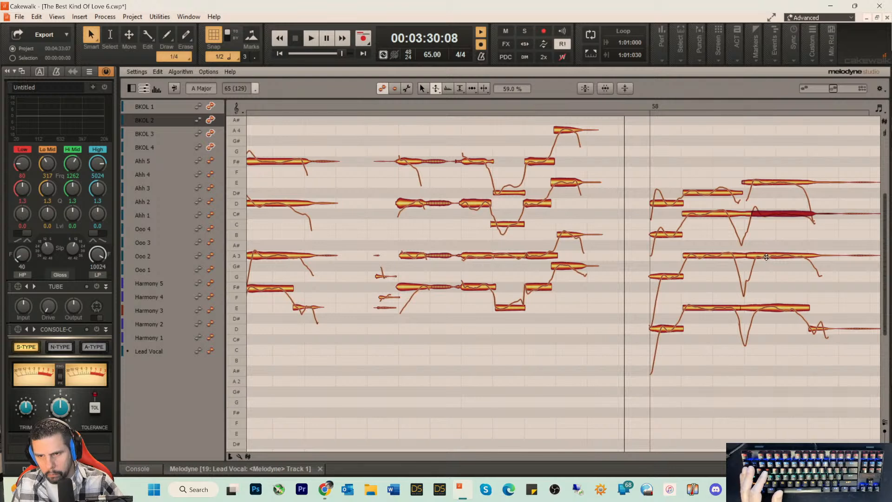
drag(766, 257, 766, 263)
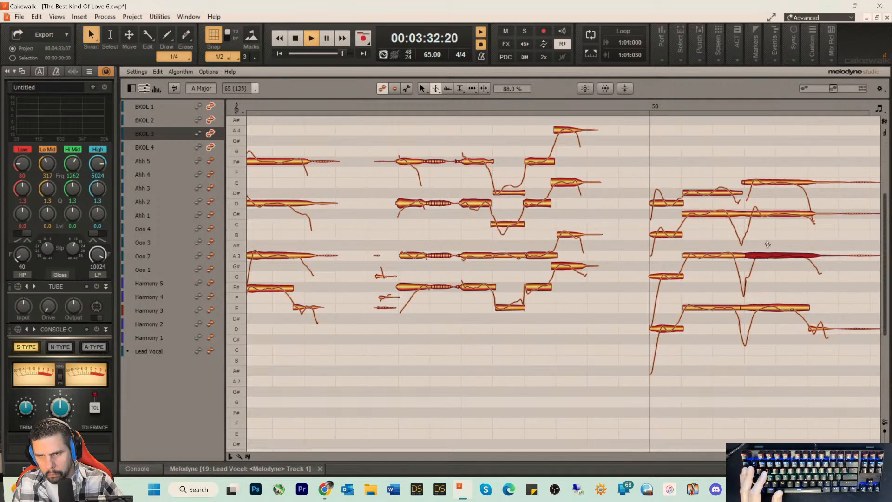
key(space)
key(space)
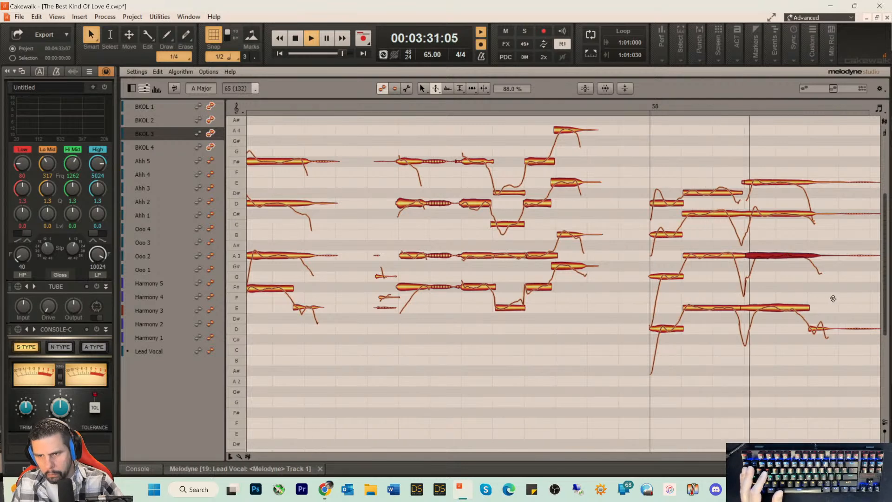
key(space)
- Delete the quiet BKOL 1–4 noise remnants that follow the held notes in bar 58
right_click(823, 293)
click(869, 287)
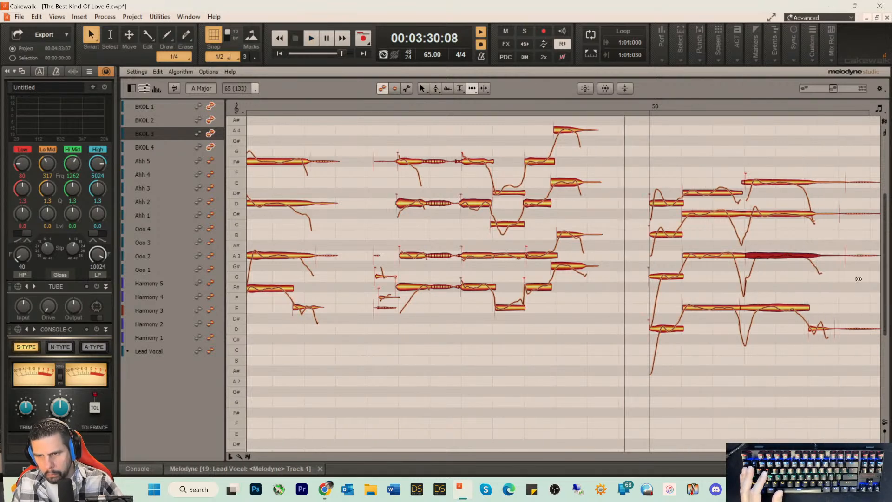
drag(857, 166, 857, 350)
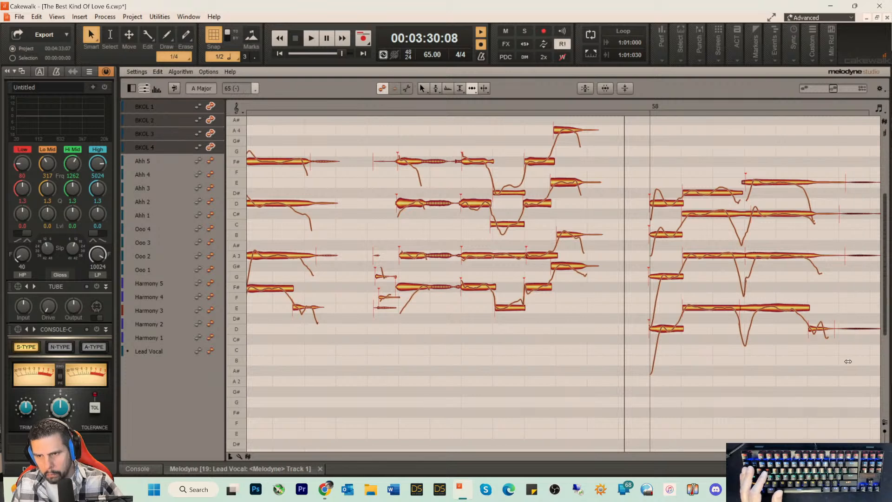
drag(761, 456, 764, 457)
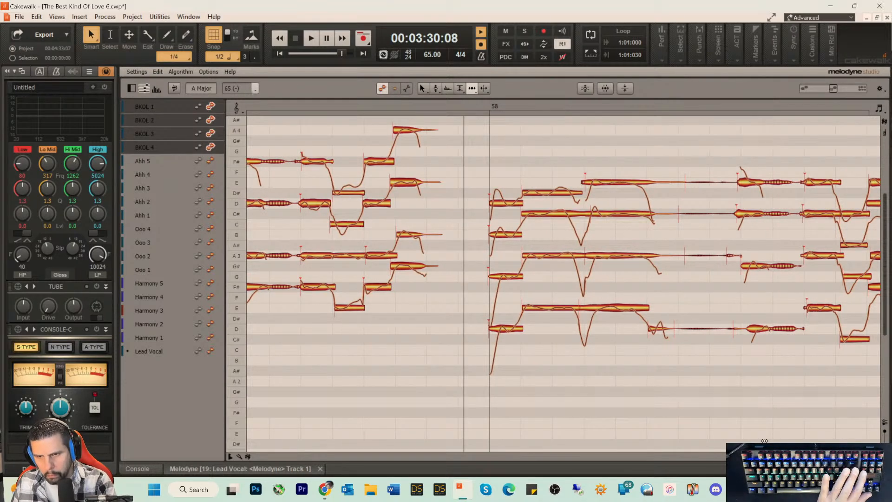
key(Delete)
right_click(727, 227)
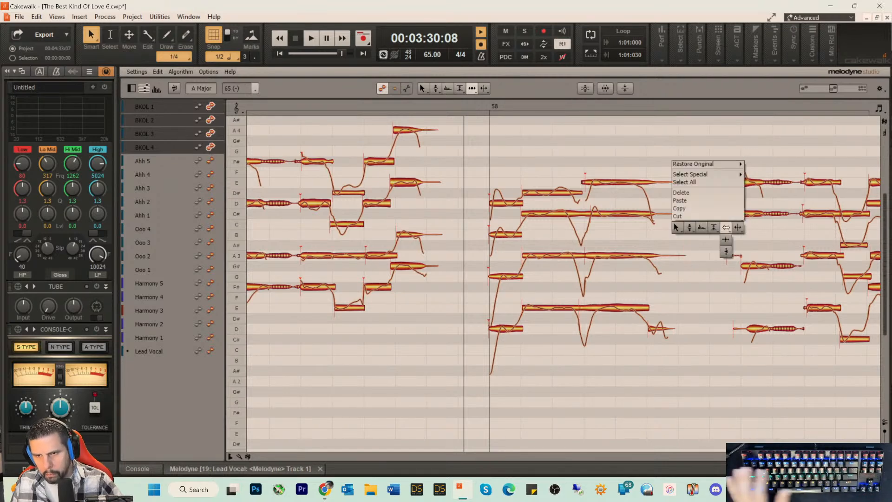
click(738, 226)
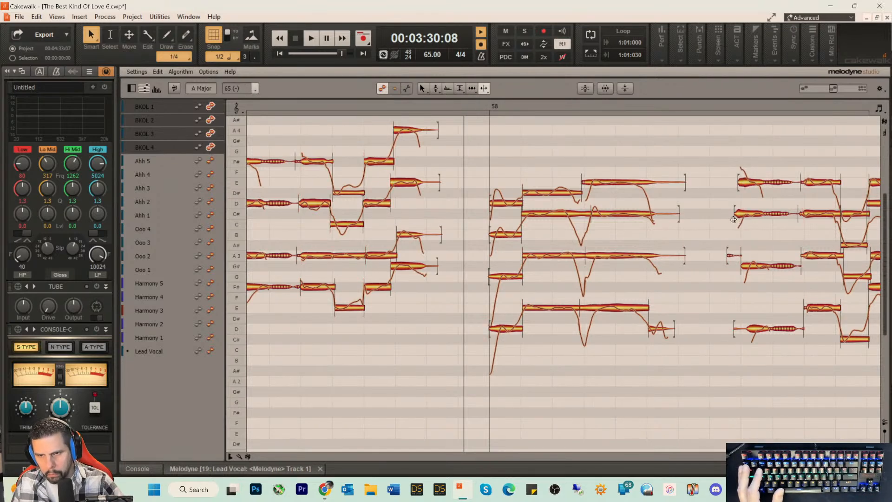
click(725, 223)
right_click(724, 223)
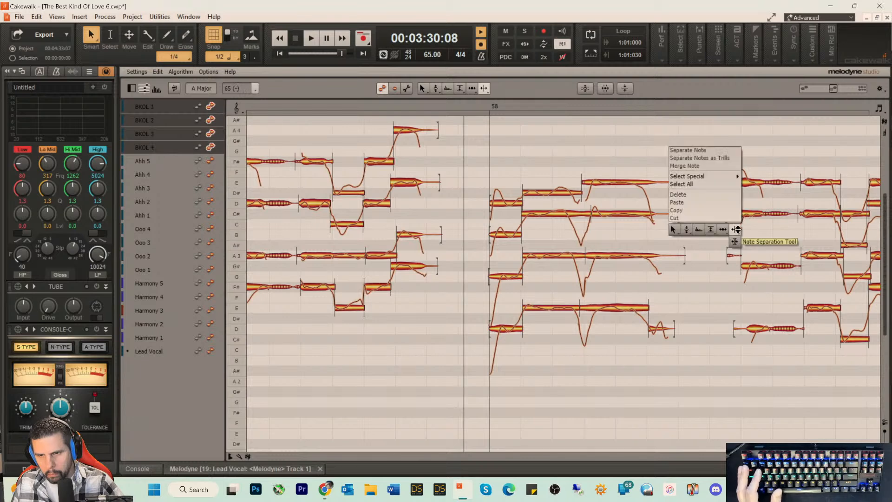
click(728, 227)
- Align the onsets of the BKOL 1 E4, BKOL 2 C#4, BKOL 3 G#3 and BKOL 4 D3 notes opening the second phrase of bar 58
click(731, 214)
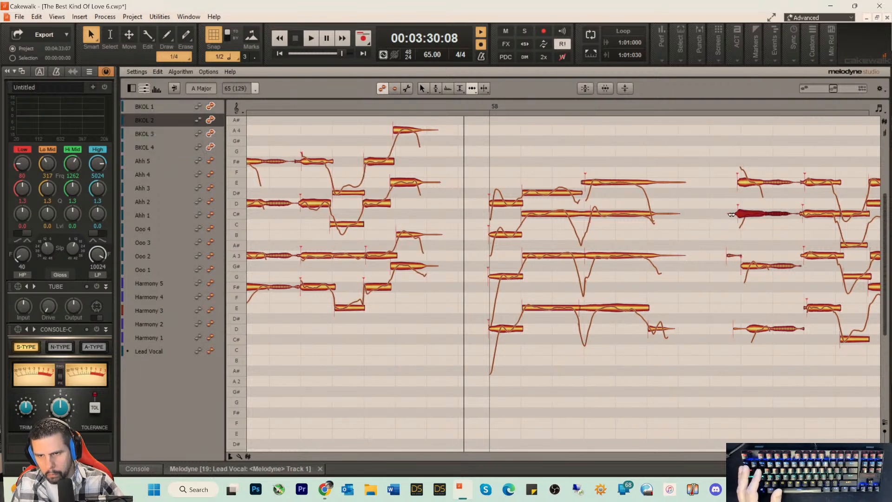
click(744, 184)
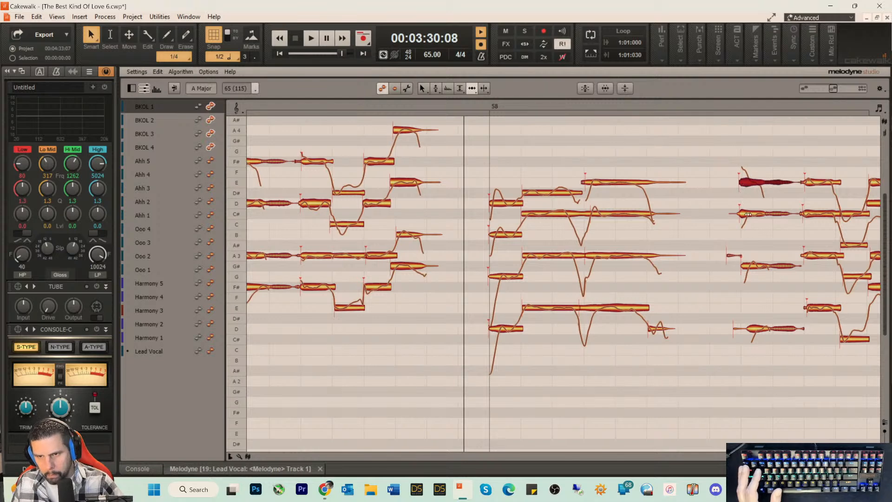
click(751, 266)
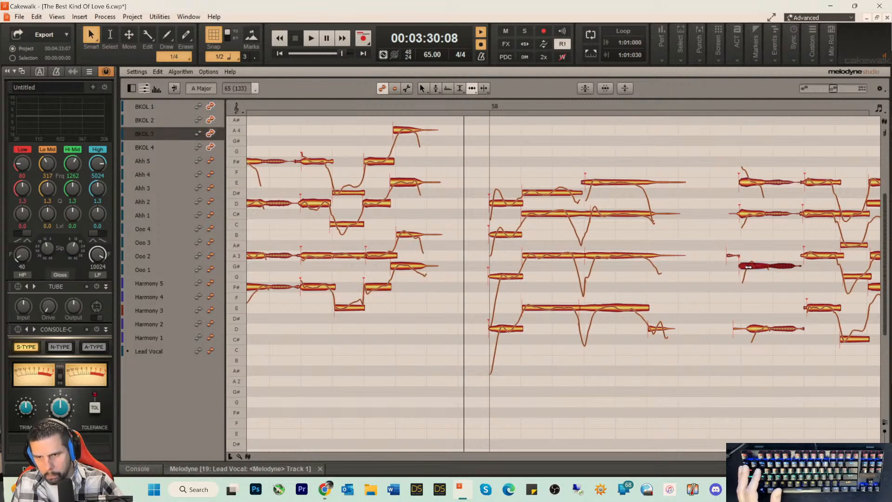
click(730, 254)
click(755, 326)
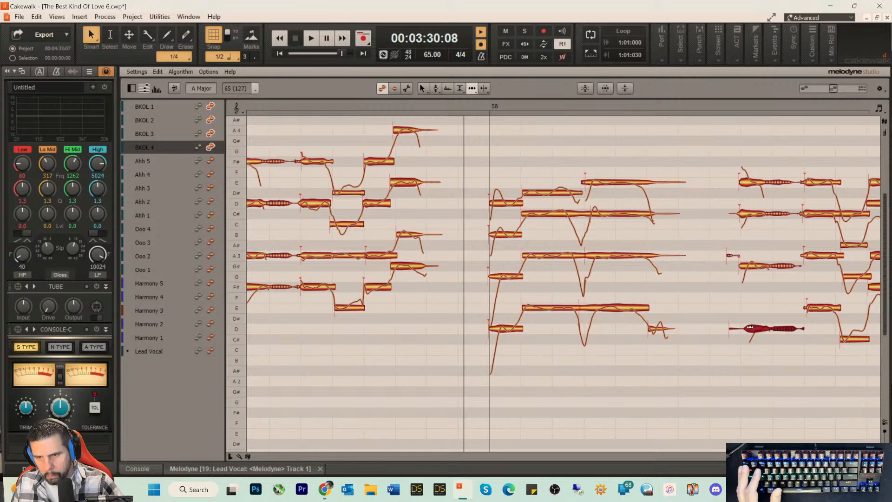
- Align the starts of the BKOL 4 E3, BKOL 3 A3 and BKOL 2 C#4 notes that follow the opening of bar 58's second phrase
click(825, 307)
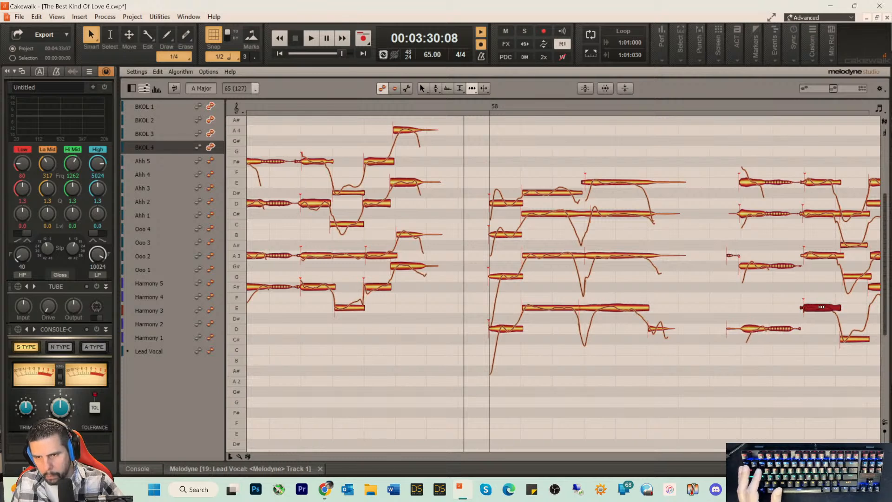
click(811, 251)
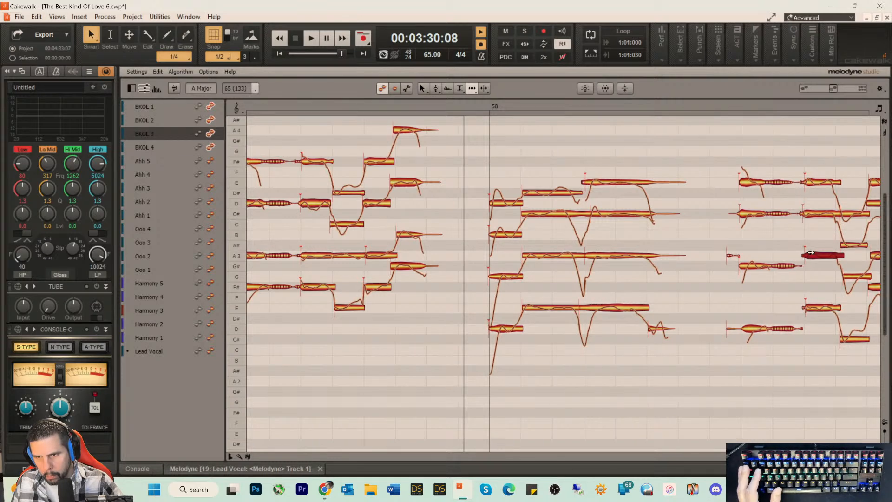
click(808, 214)
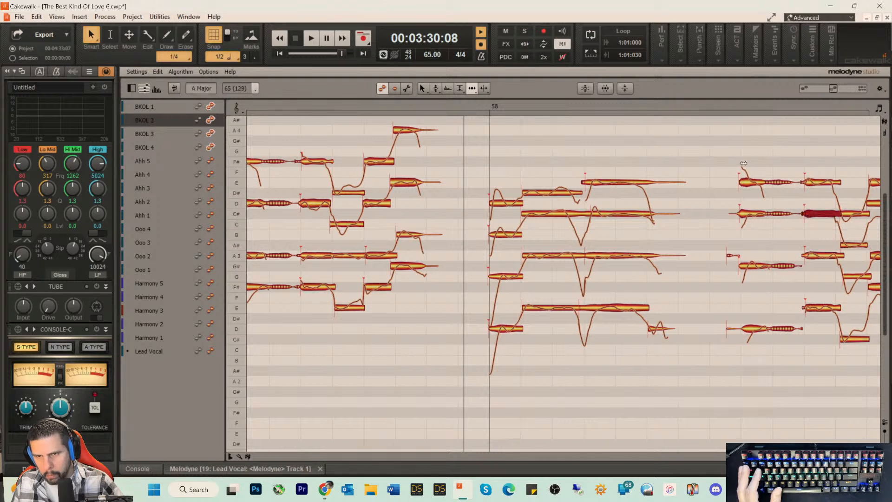
- Play back bar 58's second phrase and shift the starts of its BKOL 1 C#4 and BKOL 2 A#3 notes slightly earlier
click(704, 106)
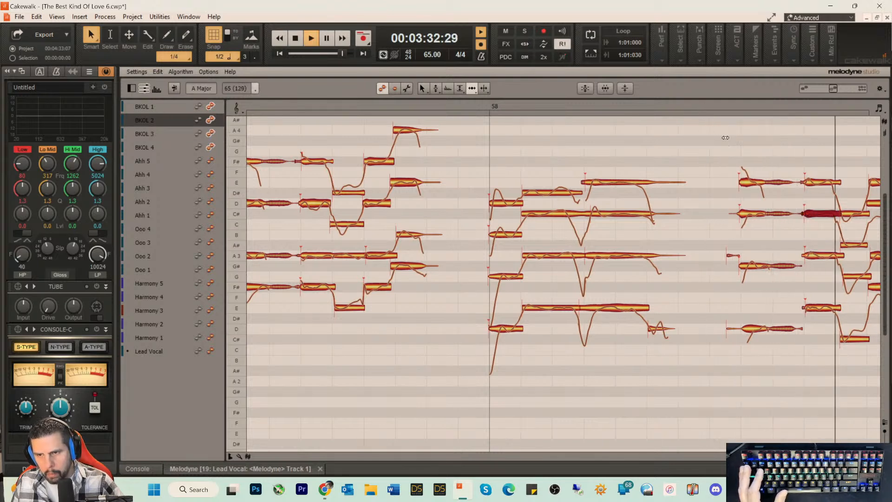
key(space)
double_click(841, 212)
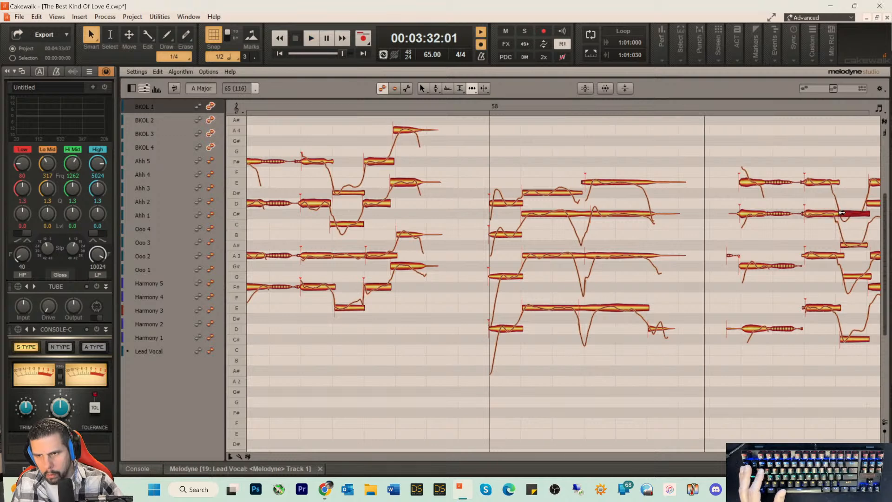
click(844, 244)
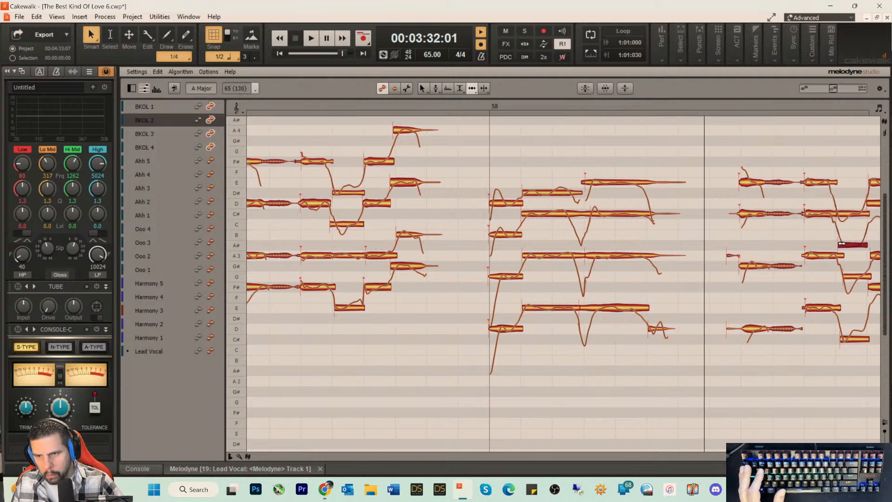
- Align the starts of the BKOL 3 G3, BKOL 4 C#3 and following BKOL 3 A3 notes in bar 58's second phrase
click(846, 275)
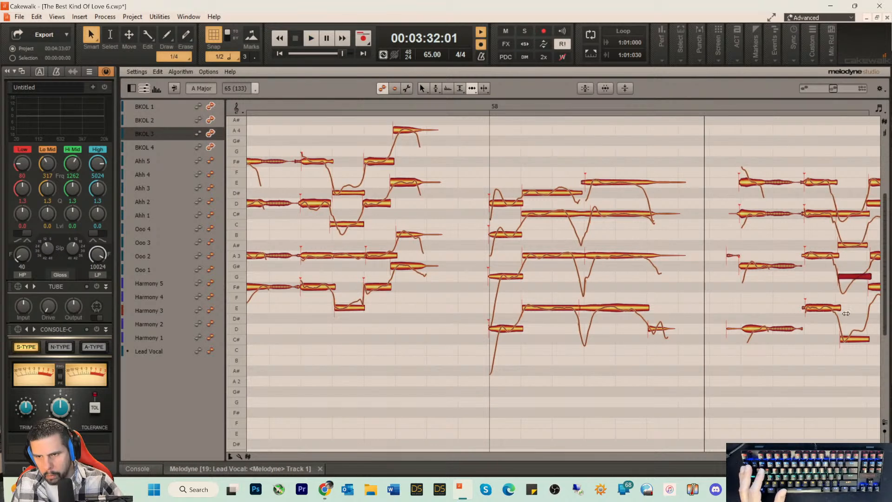
click(842, 340)
key(space)
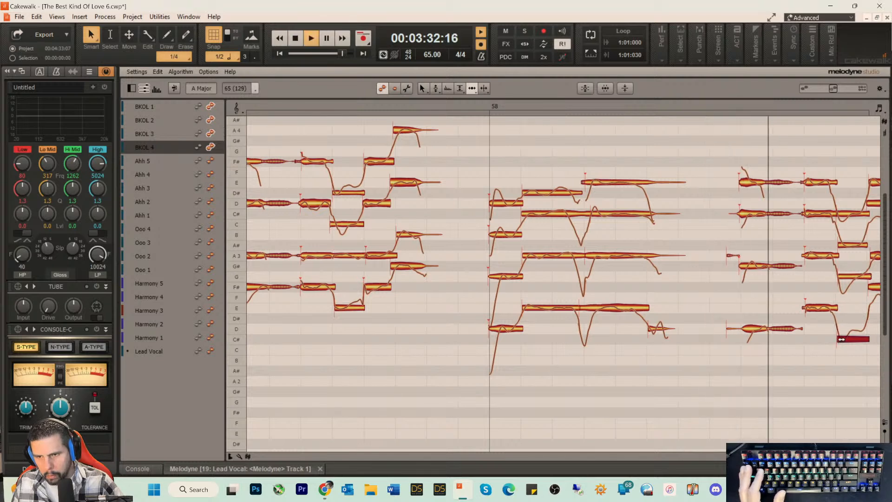
key(space)
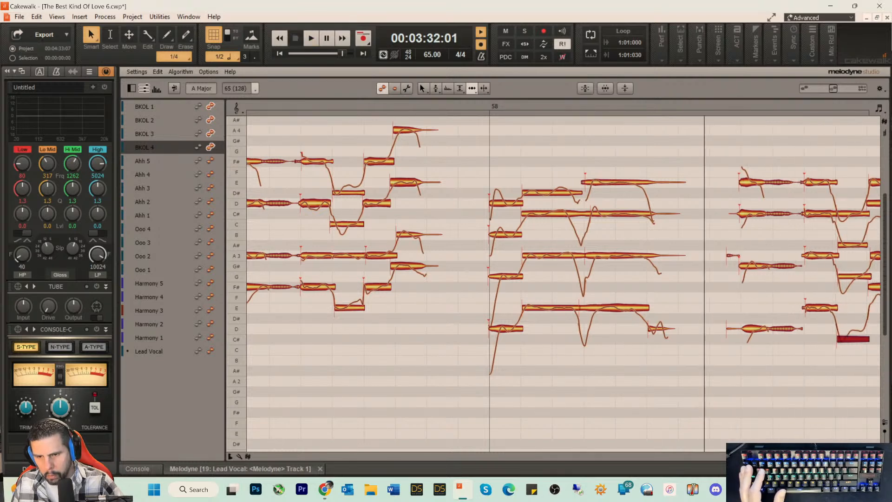
scroll(744, 390, right, 4)
click(682, 253)
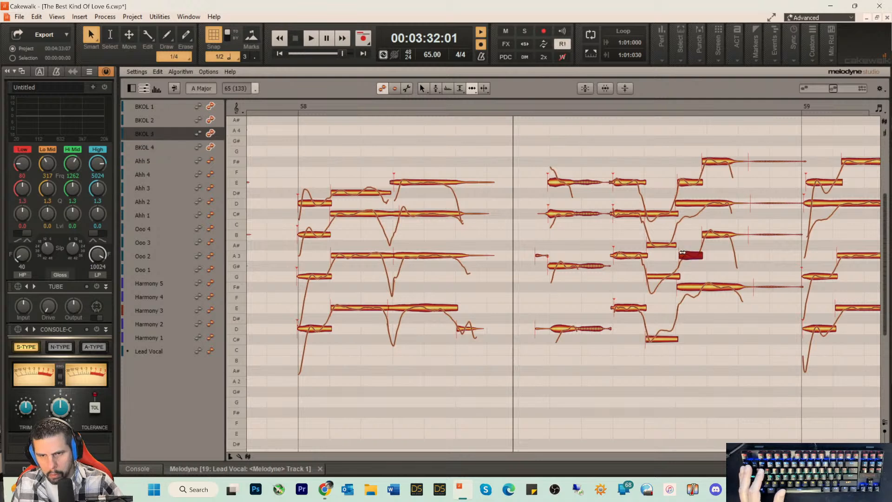
- Split the BKOL 4 F#3 note where the other voices step up, align the split, and play back the phrase
right_click(720, 271)
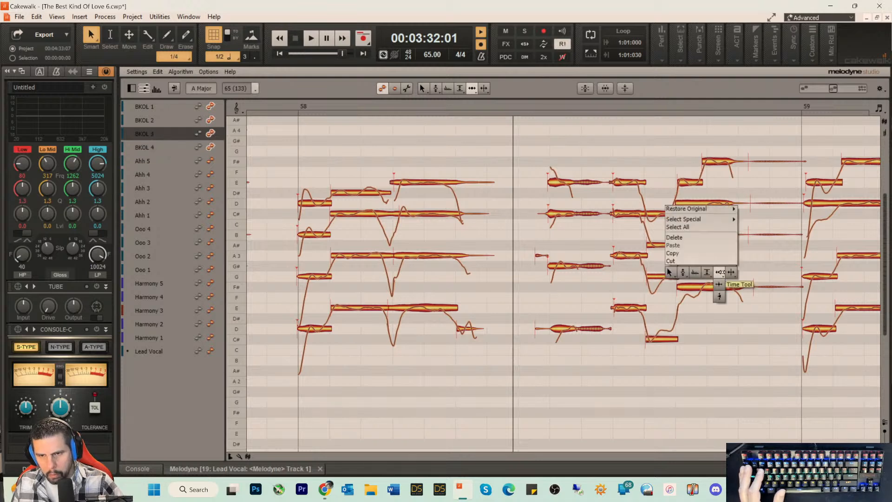
click(699, 292)
double_click(699, 289)
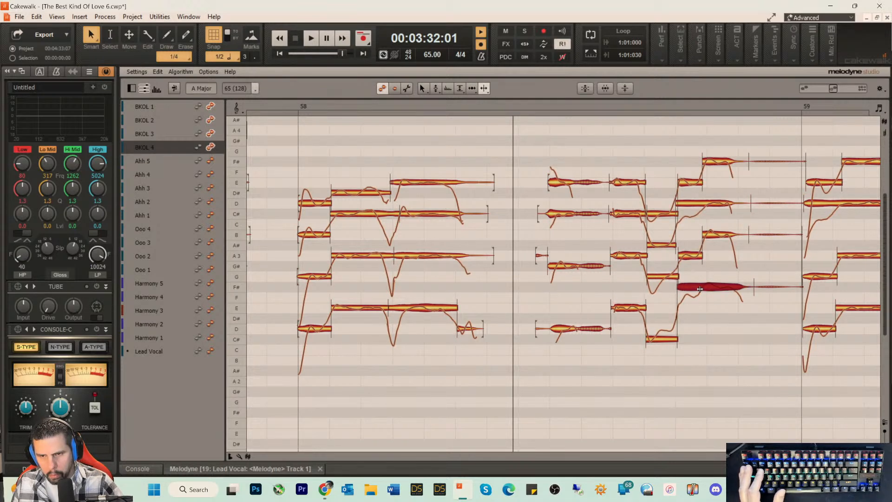
right_click(686, 299)
click(672, 301)
click(709, 287)
key(space)
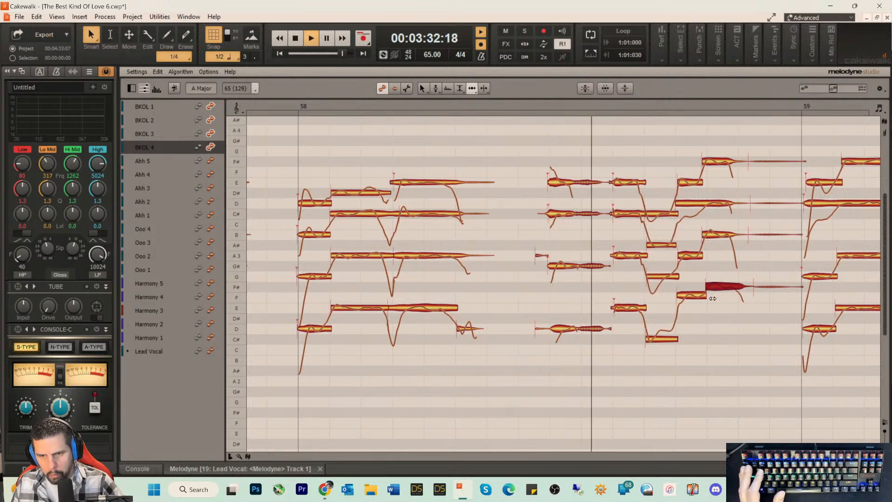
key(space)
- Shorten the tail of the BKOL 4 F#3 note to match the BKOL 3 B3 and BKOL 2 D4 endings
right_click(718, 198)
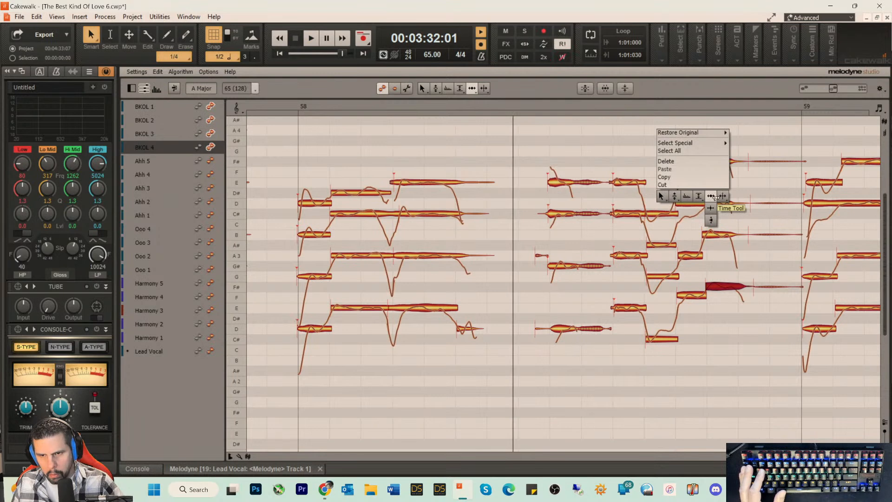
click(734, 195)
right_click(755, 269)
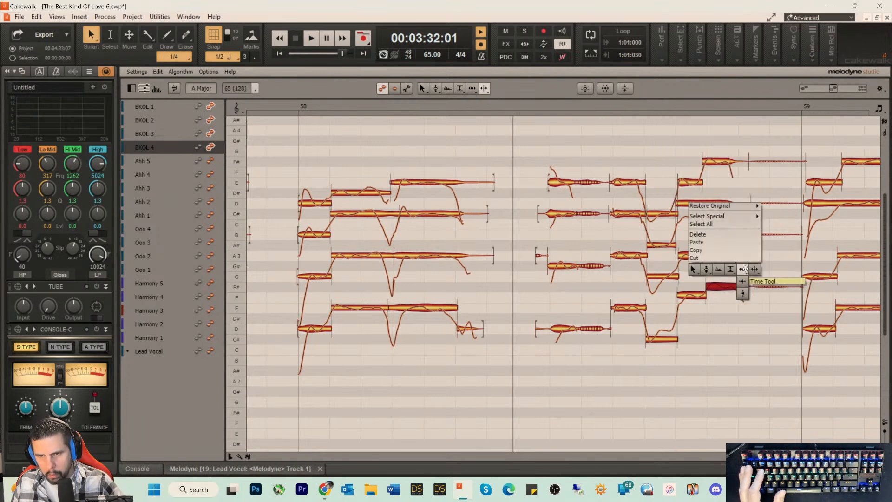
click(752, 283)
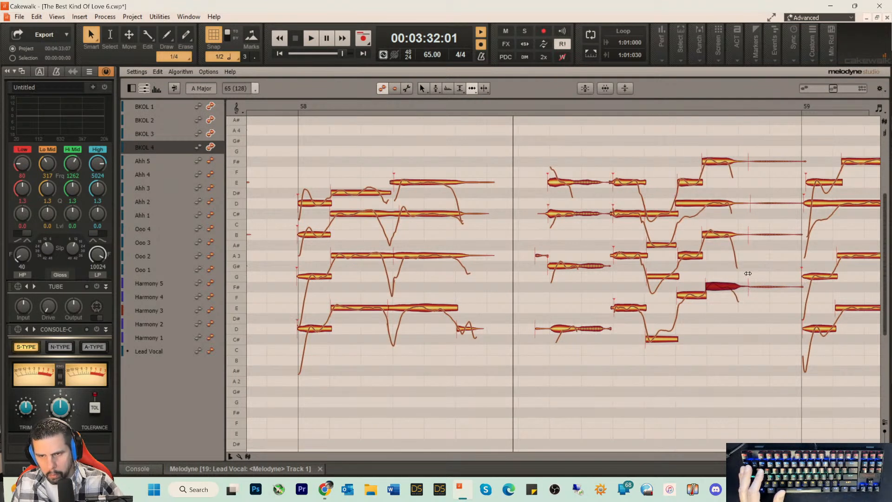
click(745, 233)
click(744, 201)
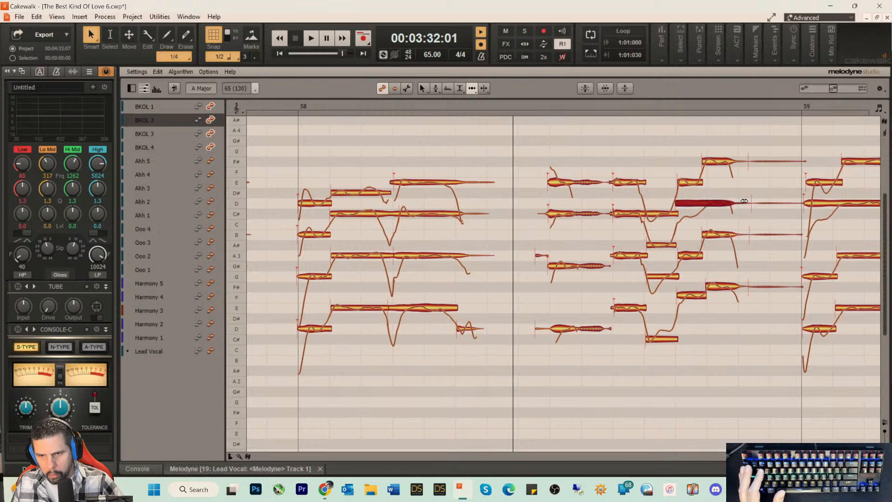
- Split the BKOL 2 D4 note at the final step-up and shift the BKOL 1 F#4 start slightly later to match
right_click(748, 202)
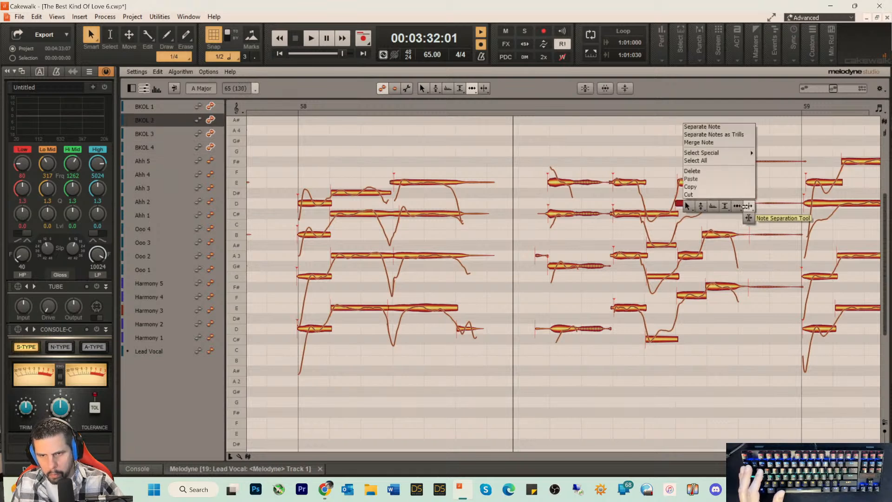
click(695, 205)
click(706, 204)
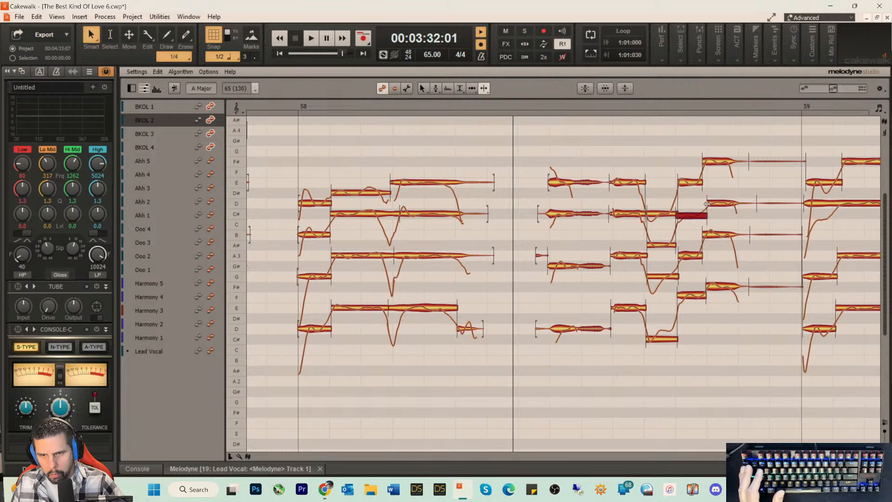
right_click(718, 176)
click(660, 178)
click(710, 164)
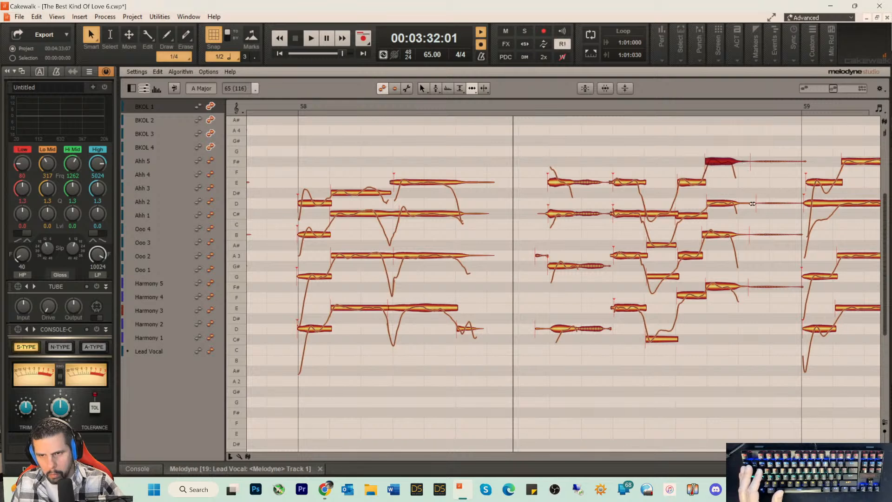
- Align the starts of the BKOL 3 A3 note and the first part of the split BKOL 4 note, then play back the phrase
click(747, 233)
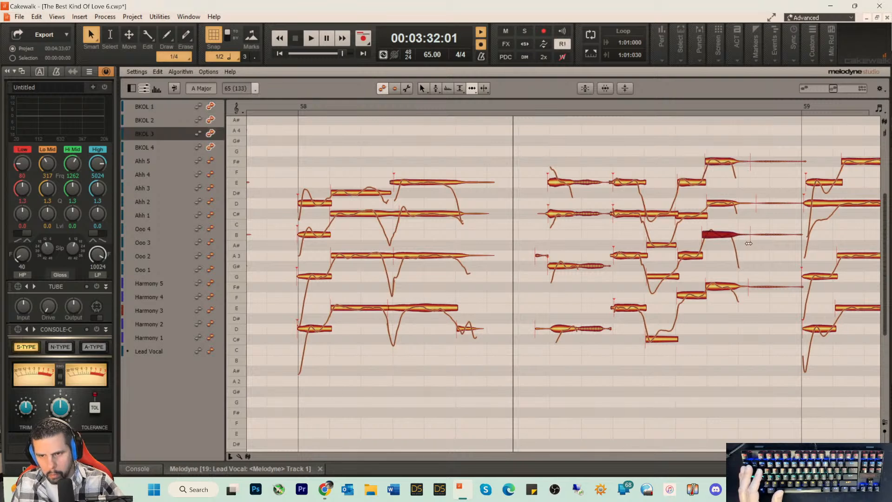
click(686, 259)
click(685, 293)
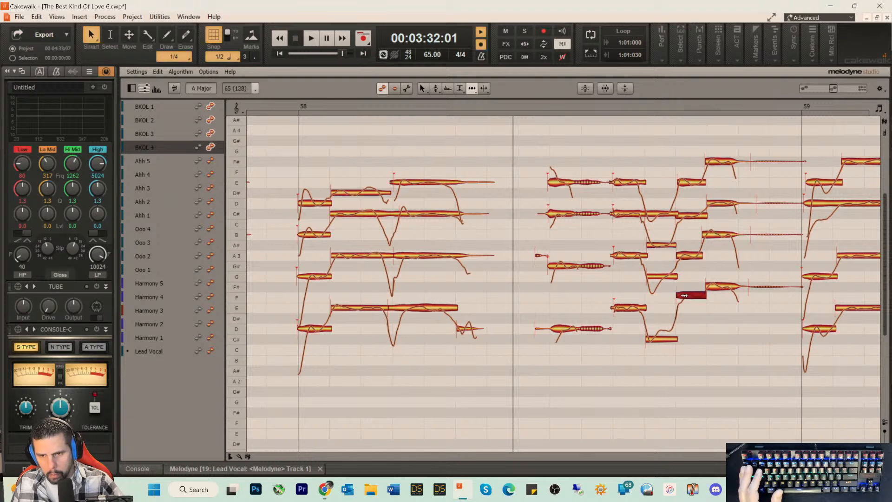
key(space)
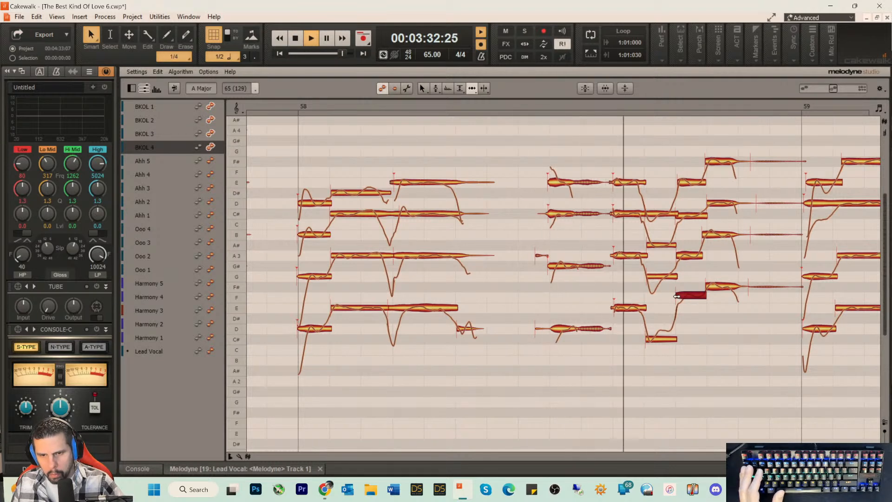
key(space)
- Raise the BKOL 4 D3 note opening bar 58's second phrase to E3 and play back the result
click(552, 325)
right_click(551, 339)
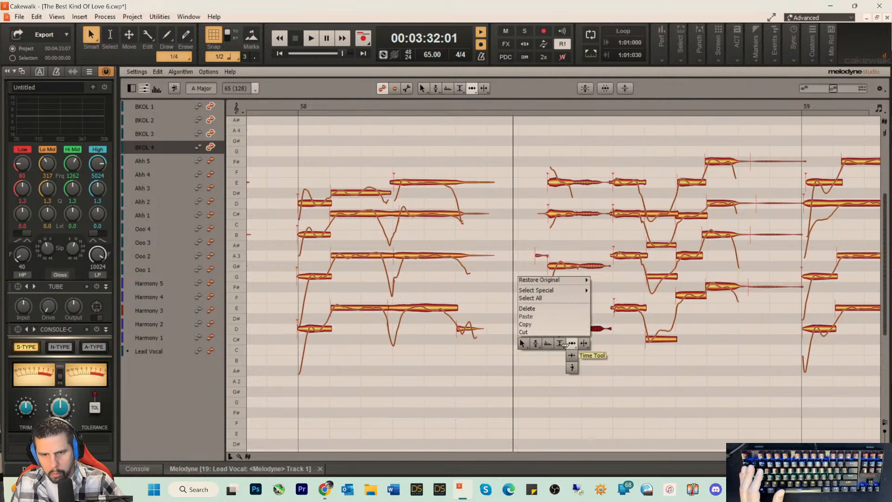
click(548, 342)
drag(560, 331, 563, 311)
key(space)
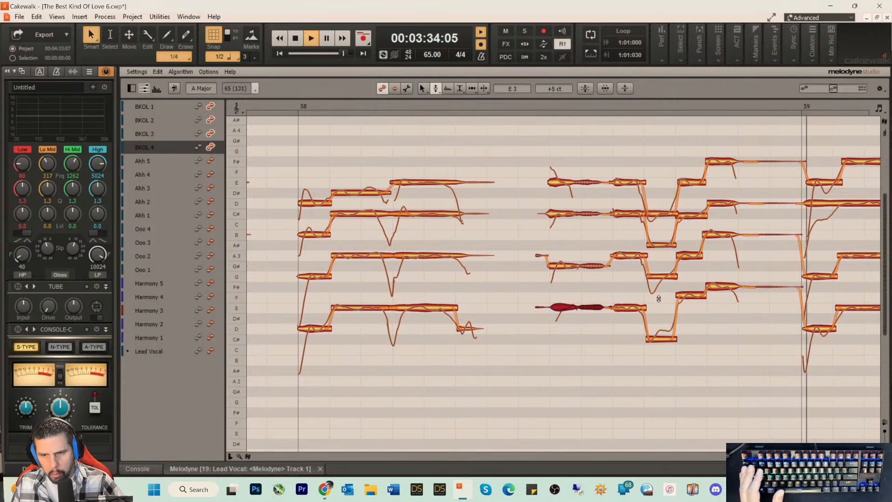
key(space)
- Lower the first part of the split BKOL 4 note to E3 and play back the phrase
drag(688, 294, 687, 308)
key(space)
key(space)
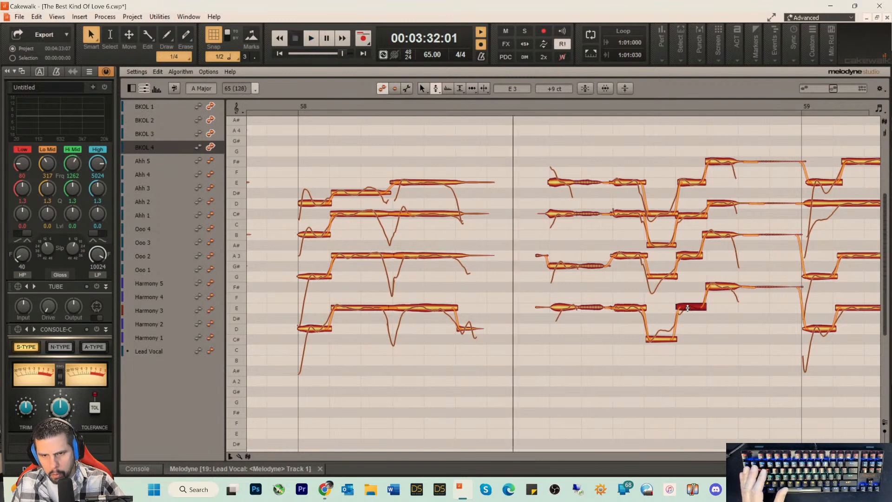
- Raise the BKOL 3 G#3 note opening the second phrase to A3, center its pitch at 0 ct, and play it back
click(542, 255)
mouse_move(559, 245)
mouse_down()
mouse_move(580, 274)
mouse_move(571, 258)
mouse_up()
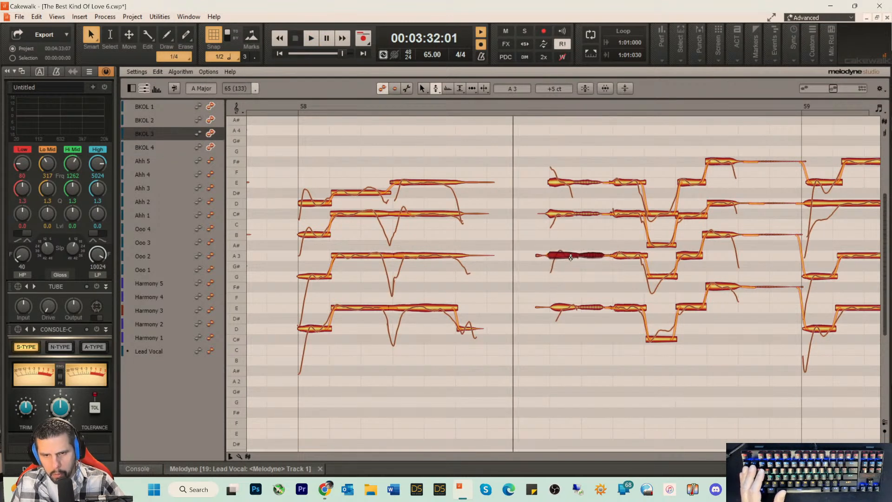
double_click(571, 258)
key(space)
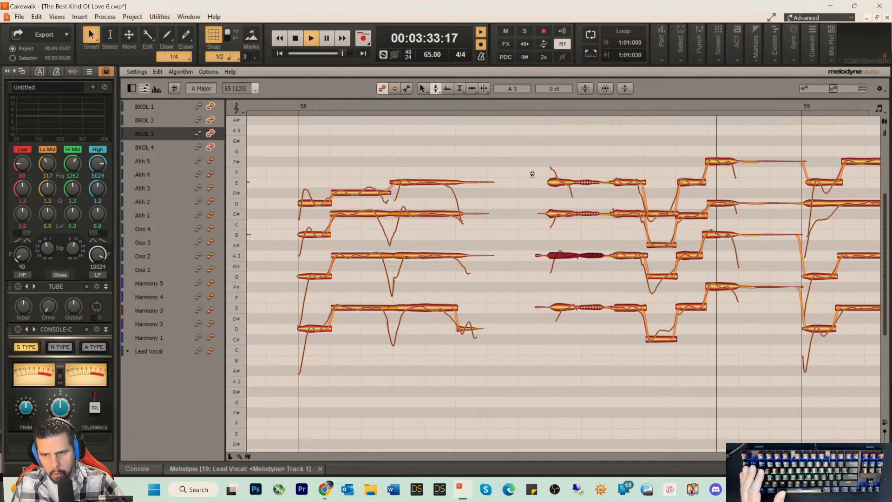
key(space)
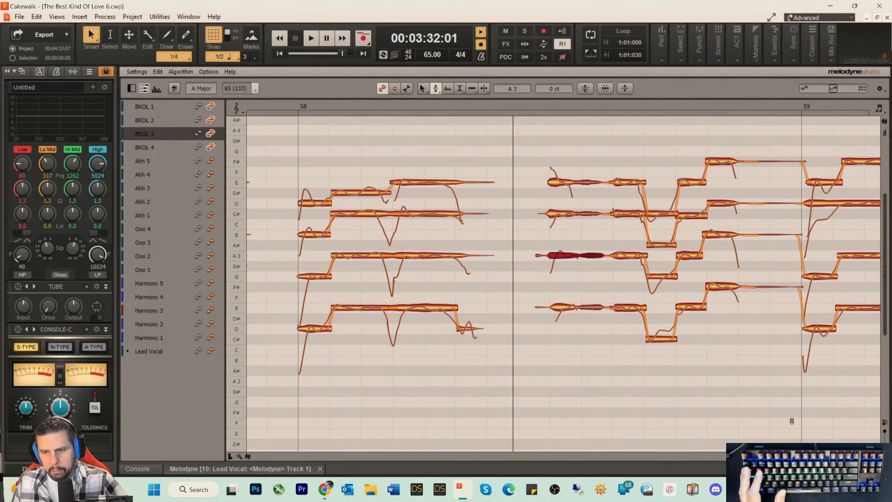
- Play back bar 58's second phrase and shift the start of its BKOL 3 B3 note slightly later with the Time Tool
scroll(685, 362, right, 5)
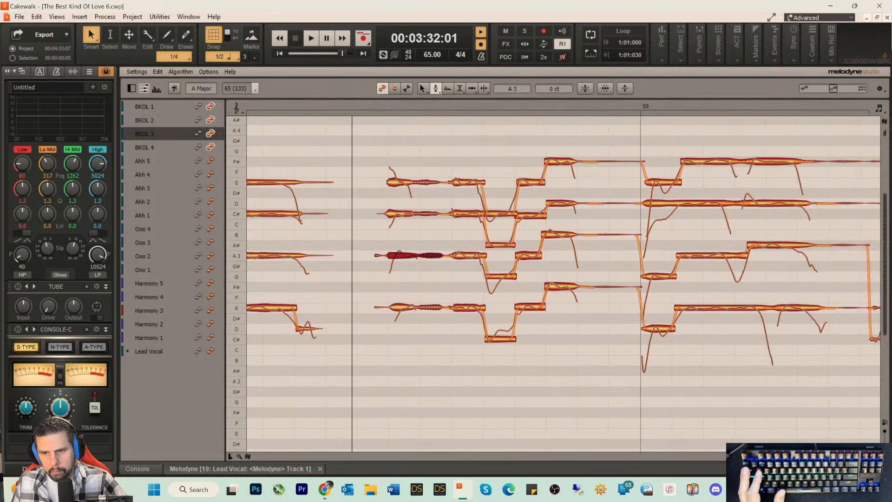
scroll(686, 362, left, 3)
key(space)
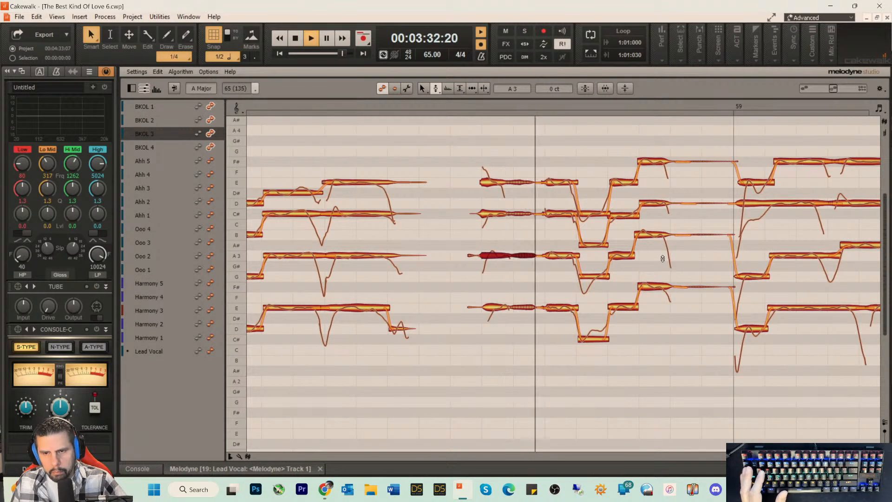
right_click(672, 286)
click(694, 259)
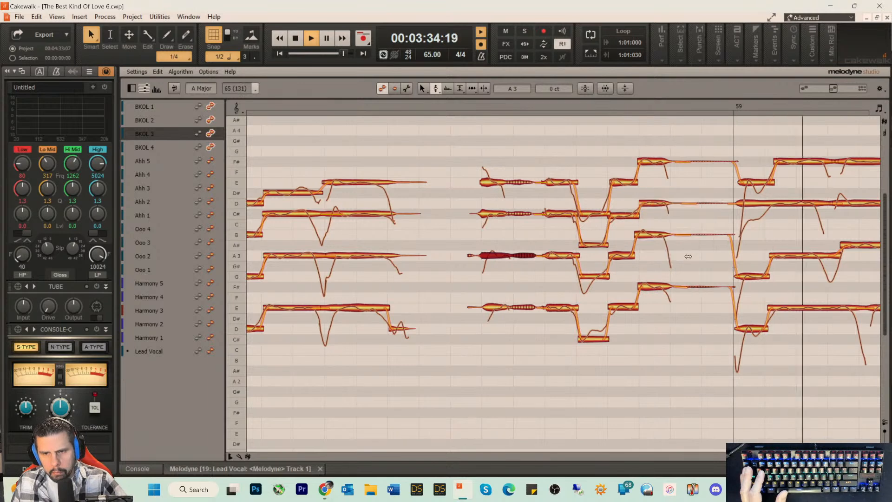
key(space)
click(643, 234)
key(space)
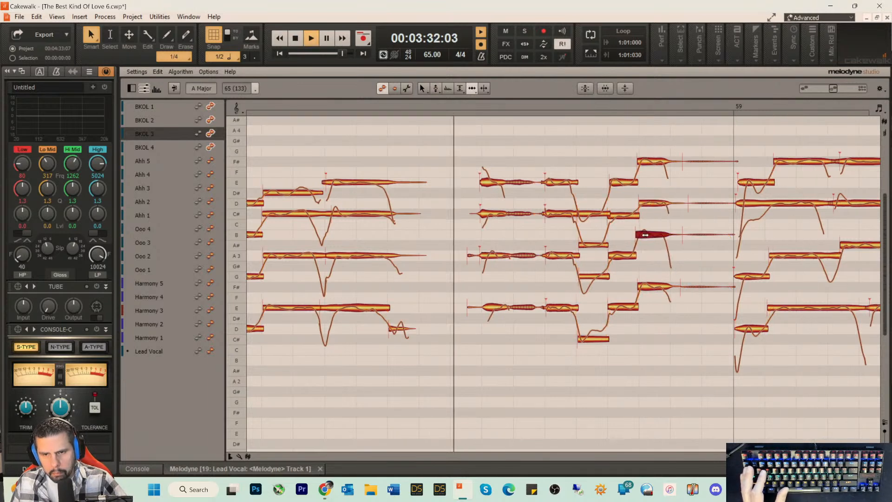
key(space)
- Delete the quiet BKOL 1–4 remnants between the second phrase and bar 59, and save the project
drag(703, 152, 705, 318)
key(Delete)
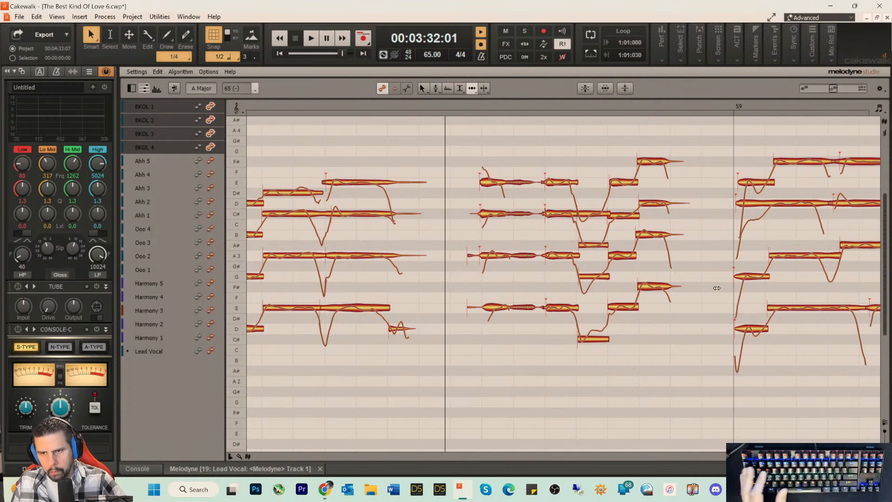
key(ctrl+s)
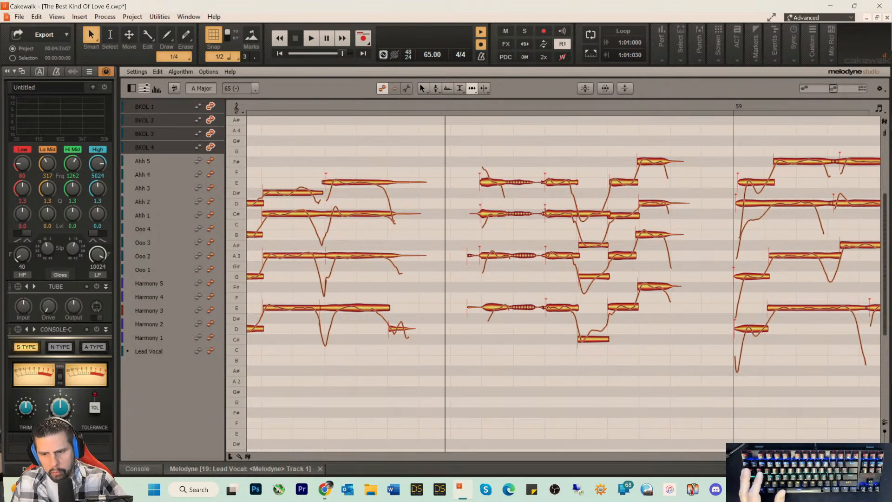
- Align the BKOL 1 E4, BKOL 2 D4 and BKOL 4 D3 onsets with bar 59 and shift the following BKOL 4 E3 slightly earlier
scroll(608, 229, right, 4)
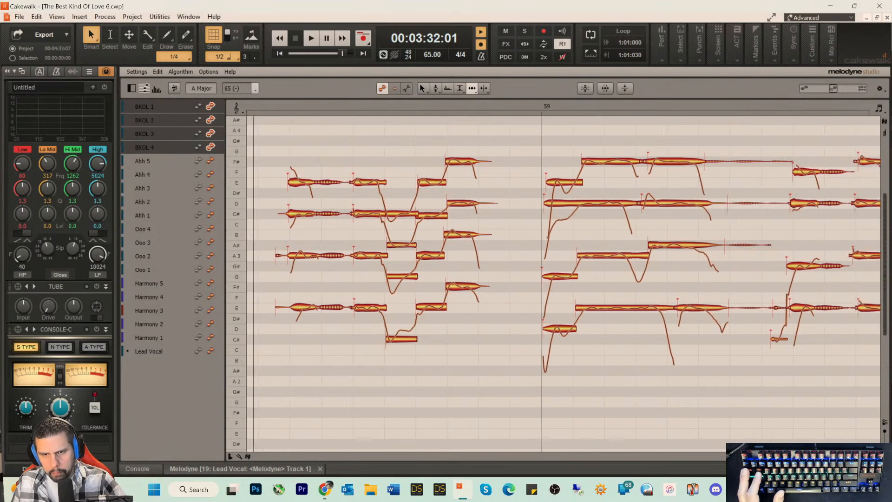
right_click(628, 190)
click(628, 190)
drag(643, 182, 640, 183)
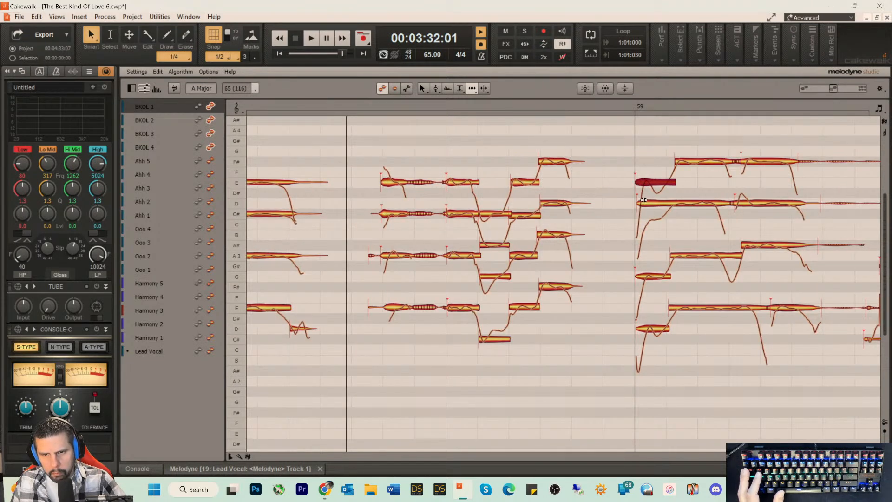
click(642, 203)
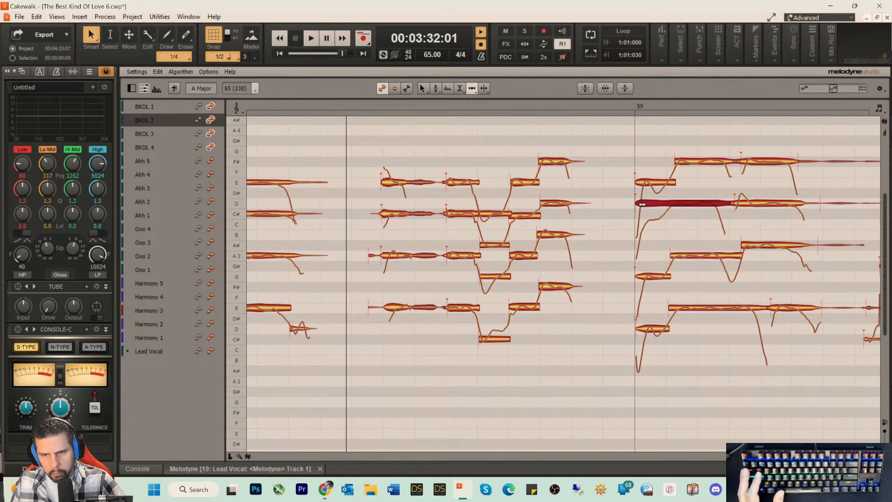
click(646, 328)
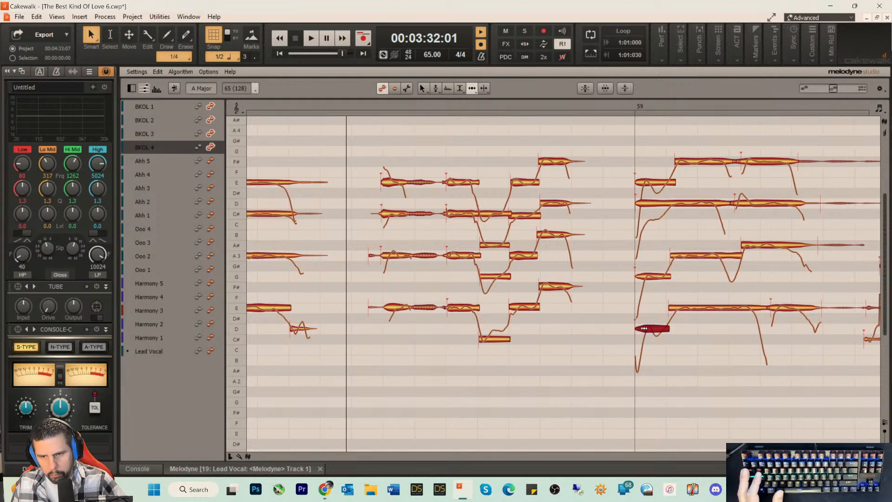
click(672, 311)
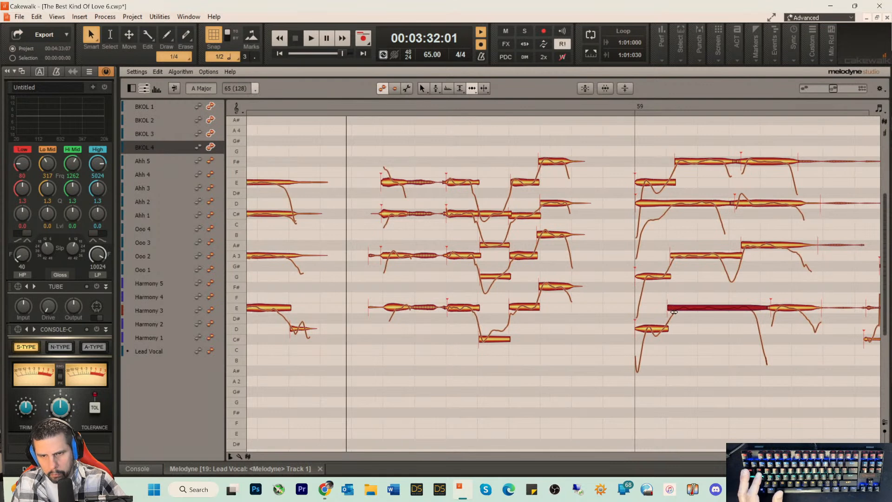
- Split BKOL 2's long D4 note in bar 59 into two notes where the other harmony voices change notes
right_click(682, 248)
click(691, 250)
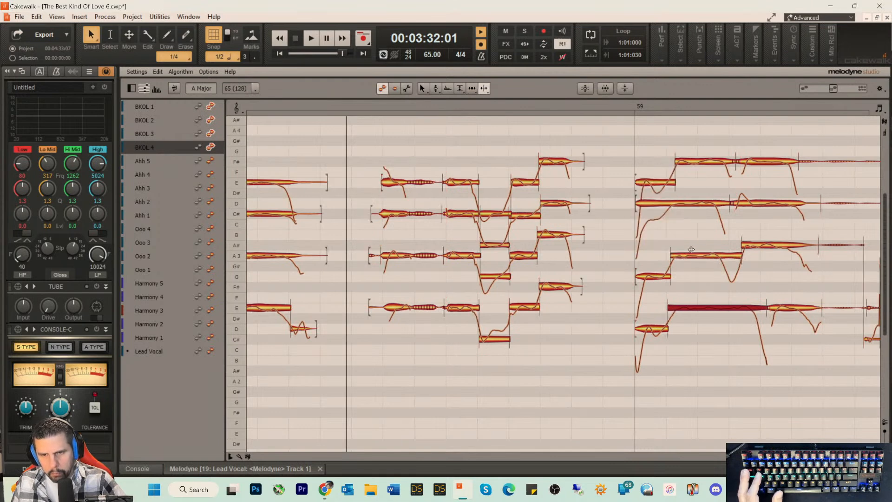
double_click(669, 204)
- Align the starts of bar 59's second notes, BKOL 2 D4, BKOL 1 F#4 and BKOL 3 A3, with BKOL 4's second note
right_click(659, 261)
click(648, 259)
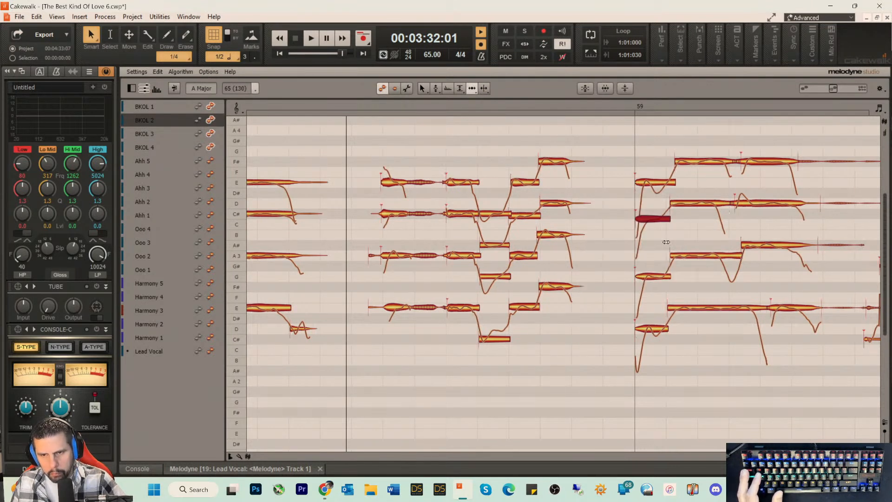
click(673, 206)
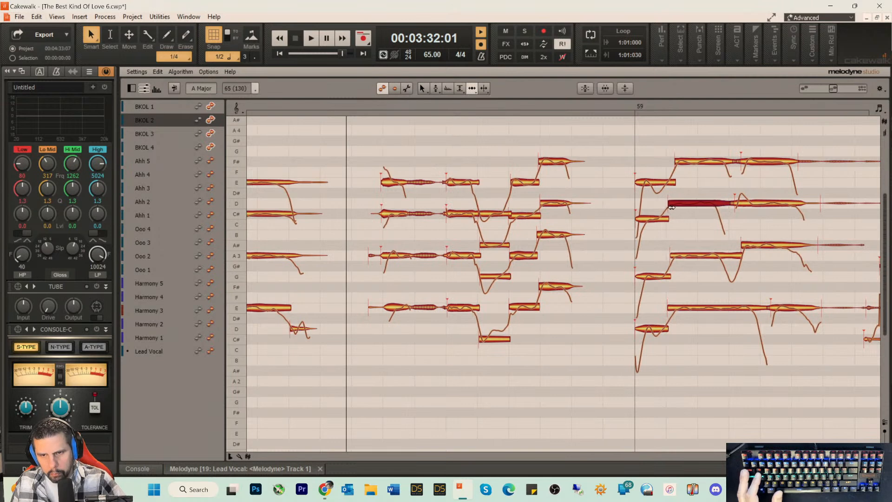
drag(679, 163, 669, 165)
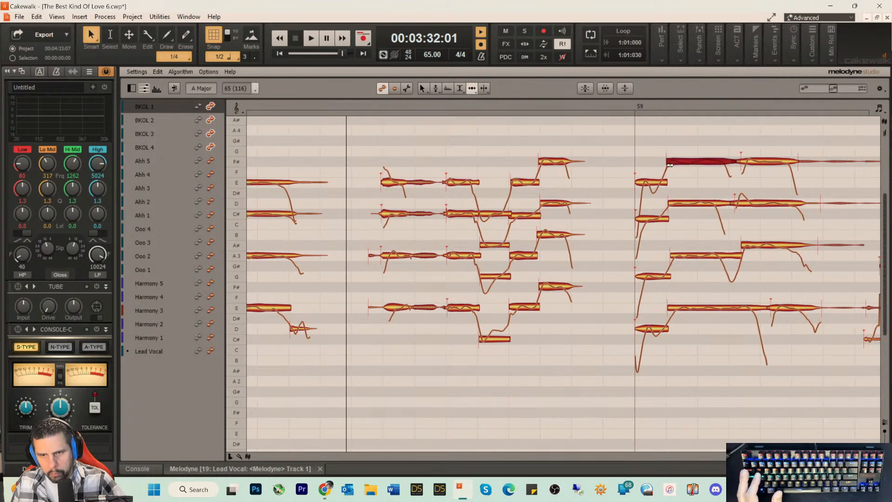
click(617, 107)
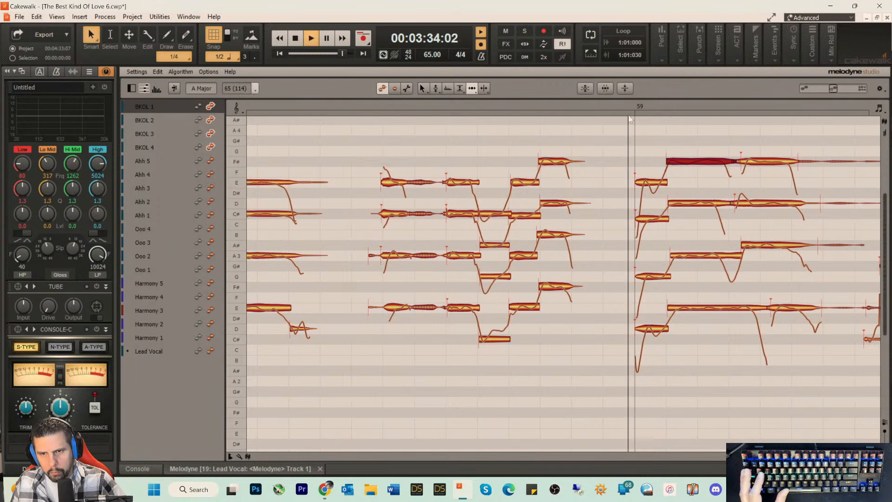
click(680, 257)
- Shift BKOL 4's second E3 note in bar 59 slightly earlier and play back the phrase
drag(778, 307, 806, 310)
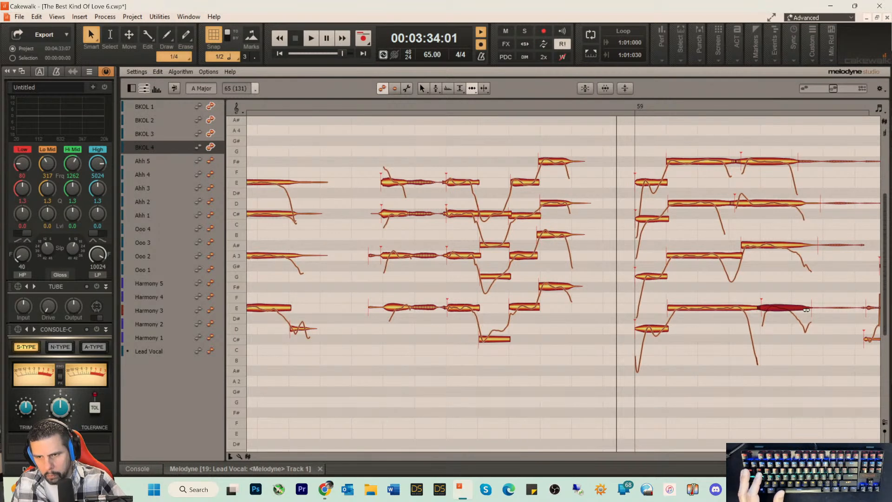
key(space)
key(space)
- Raise bar 59's two BKOL 4 E3 notes to F#3 and the opening D3 to E3, and play them back
right_click(710, 313)
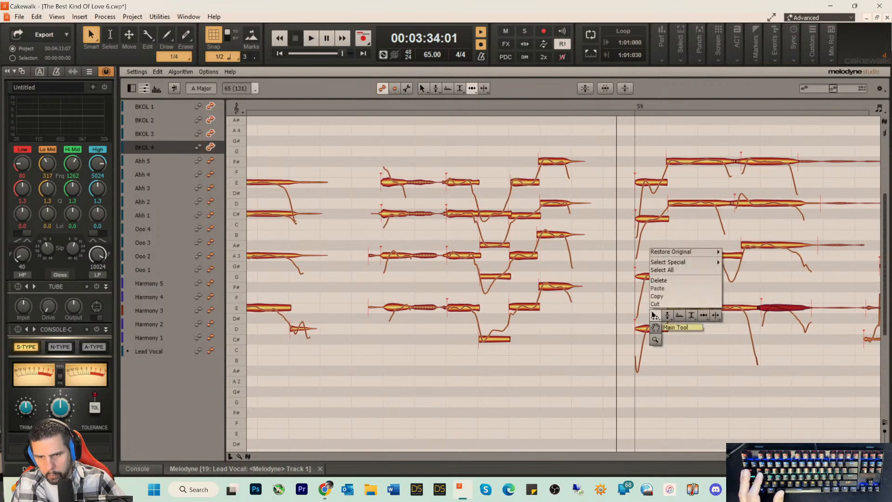
click(670, 314)
click(685, 309)
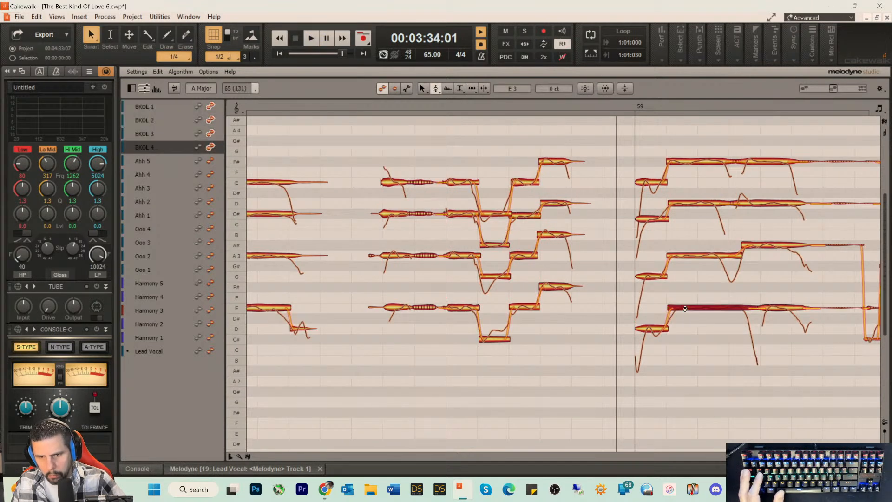
drag(685, 308, 690, 294)
drag(780, 308, 716, 287)
click(658, 329)
drag(658, 329, 658, 309)
key(space)
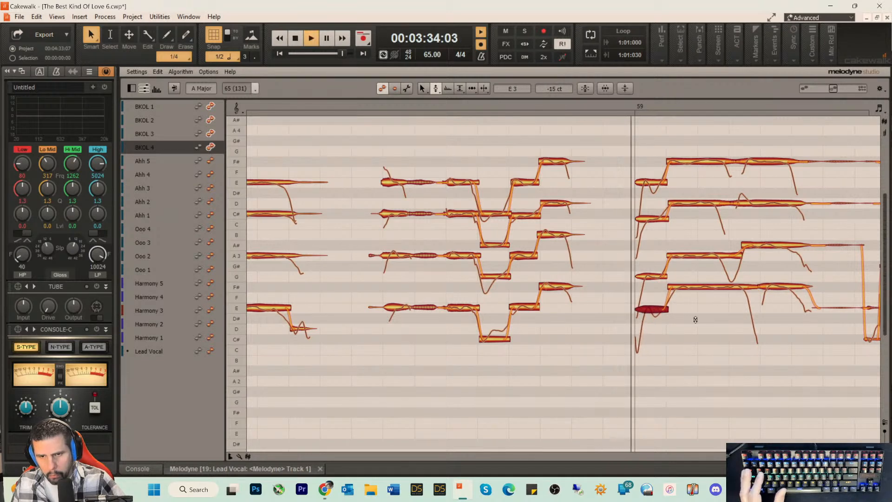
key(space)
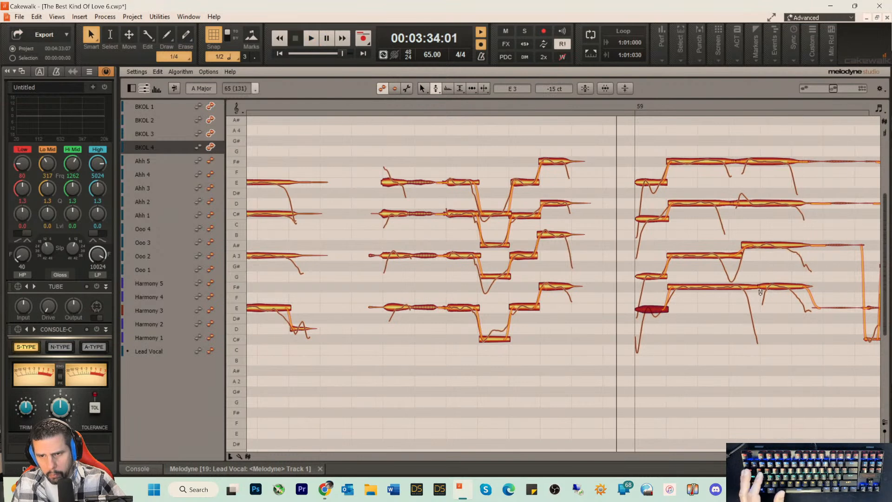
- Shift the start of BKOL 4's second F#3 note in bar 59 earlier with the Time Tool and play back the phrase
right_click(777, 305)
click(767, 292)
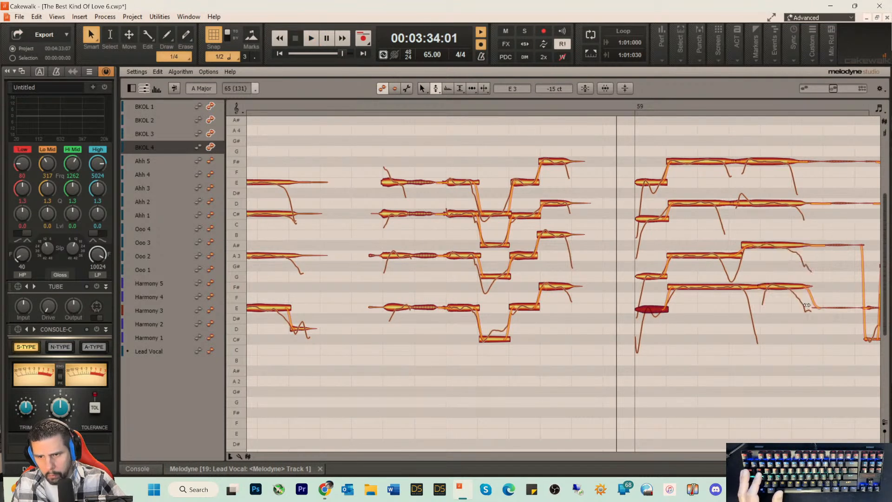
drag(766, 291, 749, 291)
key(space)
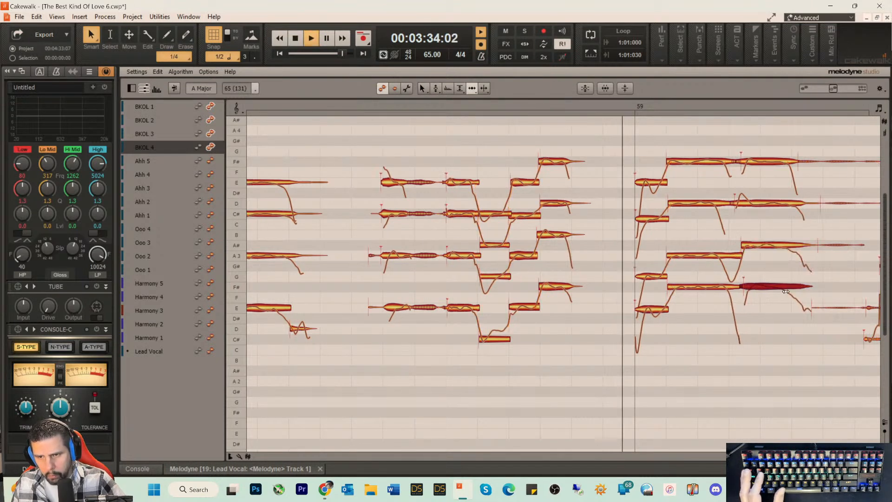
key(space)
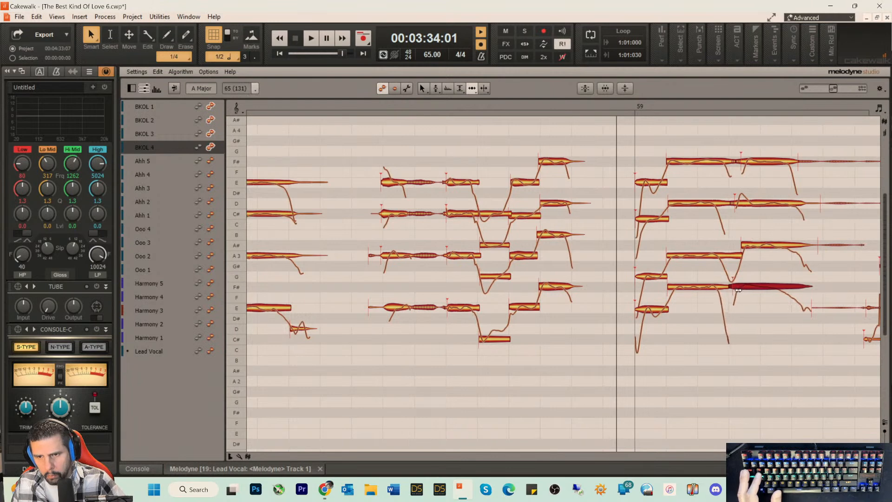
- Align the starts of the third BKOL 1, BKOL 2 and BKOL 3 notes in bar 59 with BKOL 4's second F#3, and play back
drag(749, 284, 746, 246)
key(space)
key(space)
click(736, 205)
drag(736, 206, 733, 196)
drag(741, 164, 731, 168)
key(space)
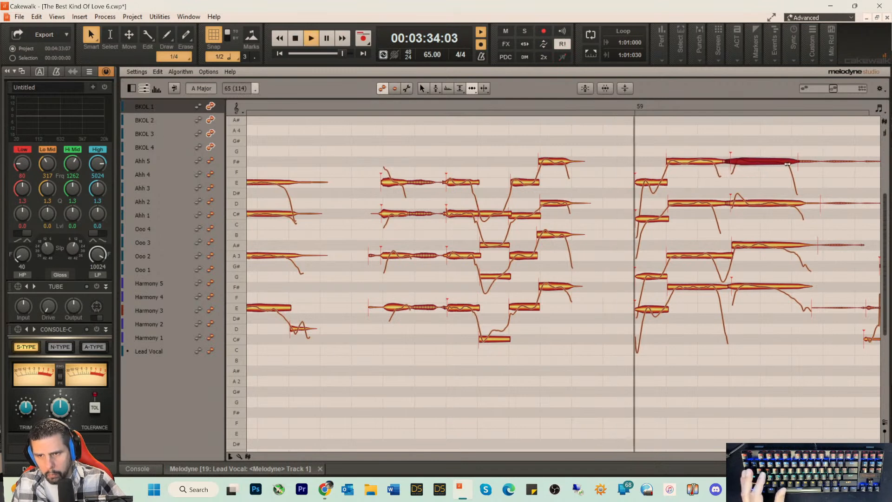
- Adjust the ends of the last BKOL 1 F#4 and BKOL 2 D4 notes in bar 59's phrase to match each other
drag(798, 164, 791, 165)
key(space)
drag(817, 201, 812, 245)
click(806, 201)
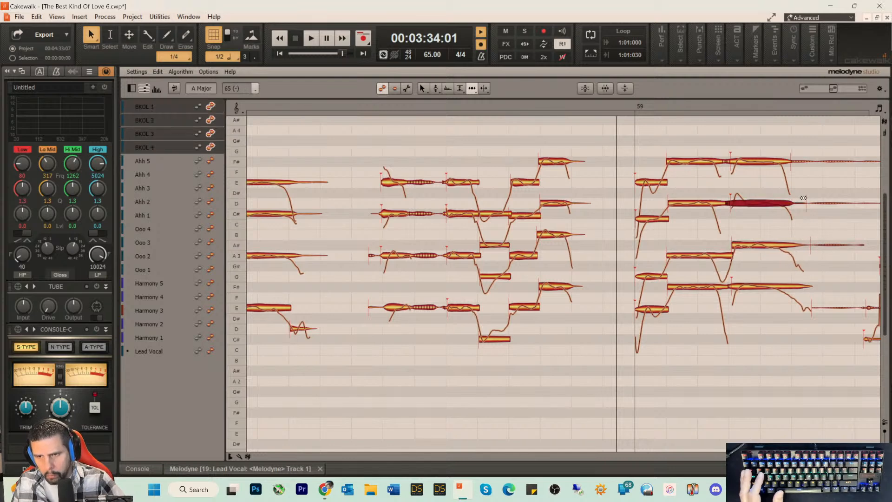
drag(808, 205, 813, 205)
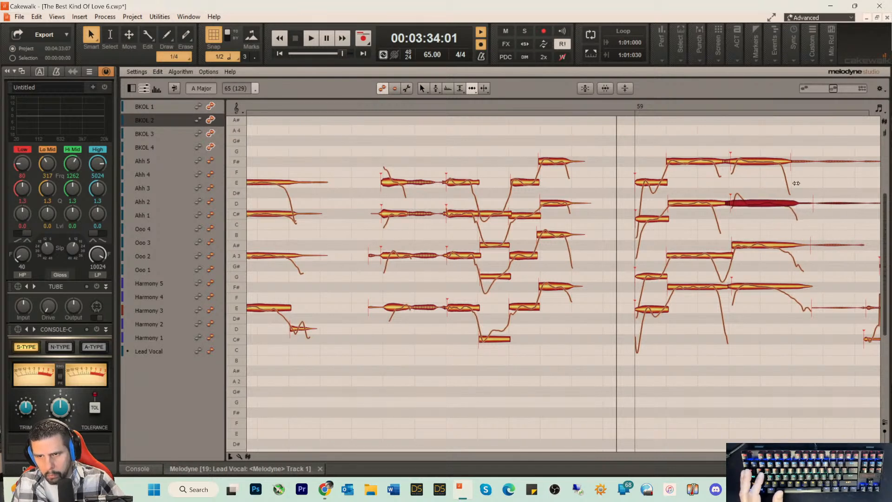
click(798, 162)
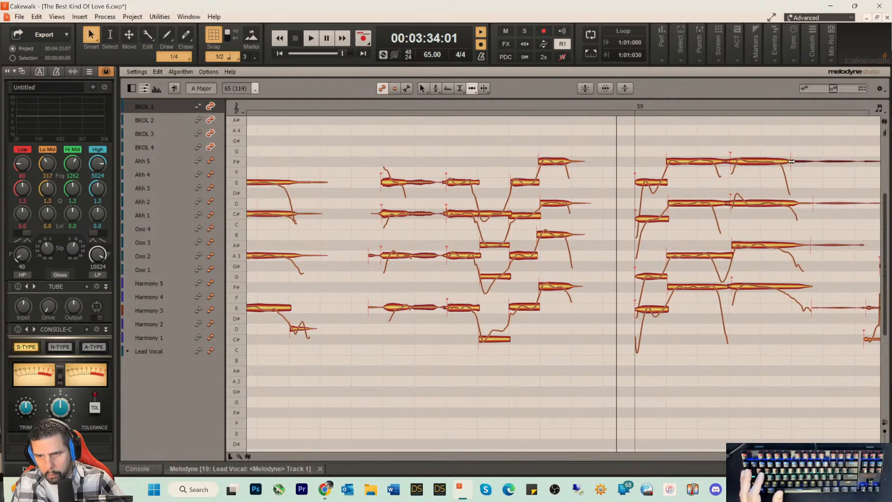
- Pull the end and start of BKOL 4's second F#3 note in bar 59 slightly earlier, and play back the phrase
click(808, 287)
drag(808, 286, 799, 286)
key(space)
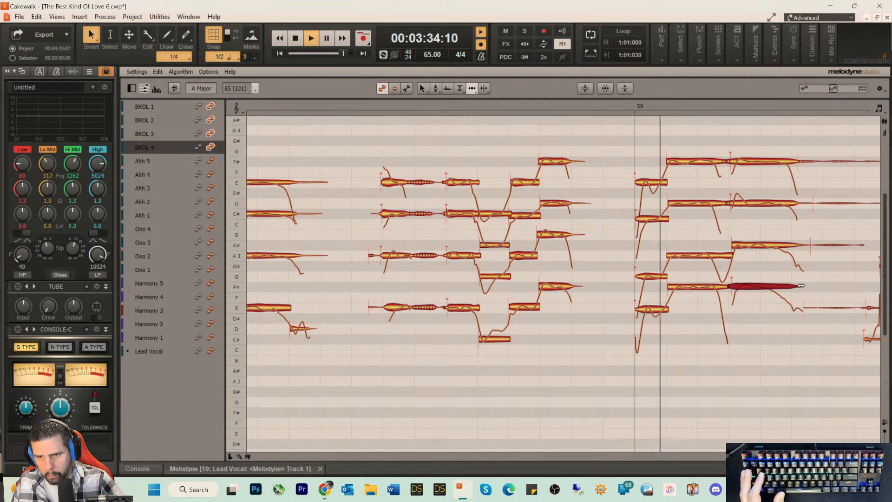
key(space)
drag(737, 287, 734, 287)
key(space)
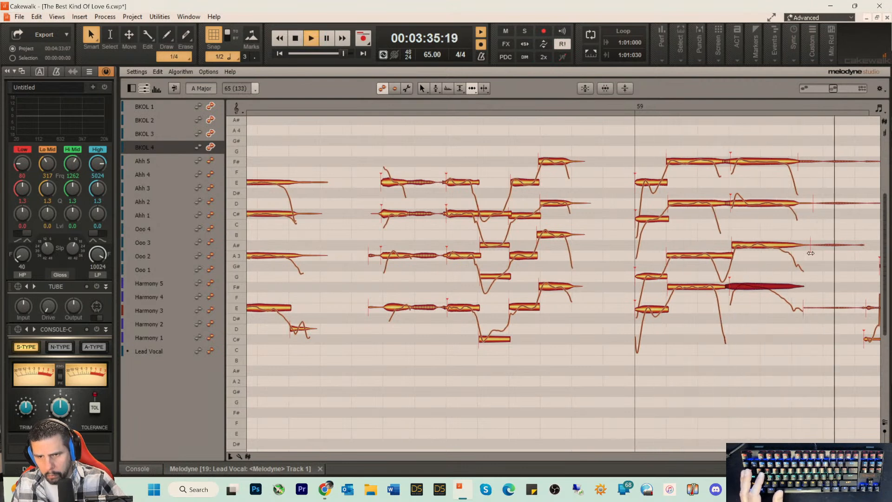
key(space)
- Lower the last BKOL 3 note of bar 59's phrase to A3 at 0 ct with the Pitch Tool, and play it back
right_click(626, 191)
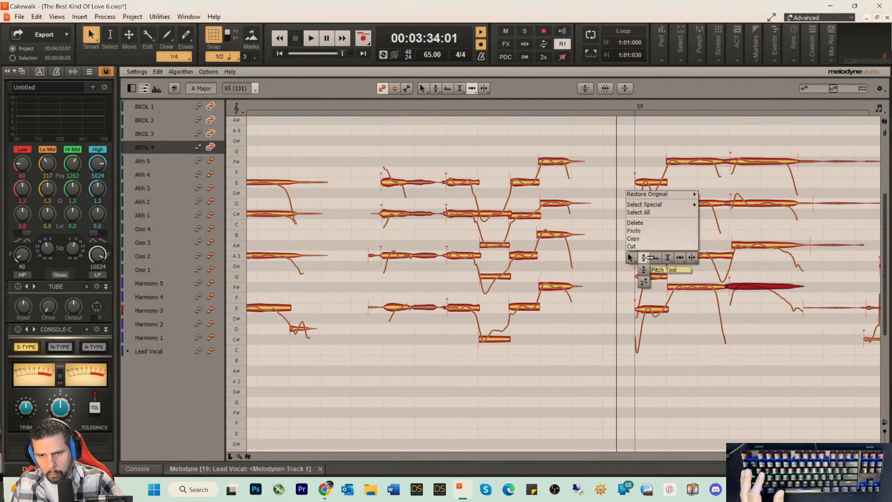
click(643, 258)
click(687, 256)
drag(688, 255, 689, 257)
drag(754, 245, 758, 256)
key(space)
key(space)
key(space)
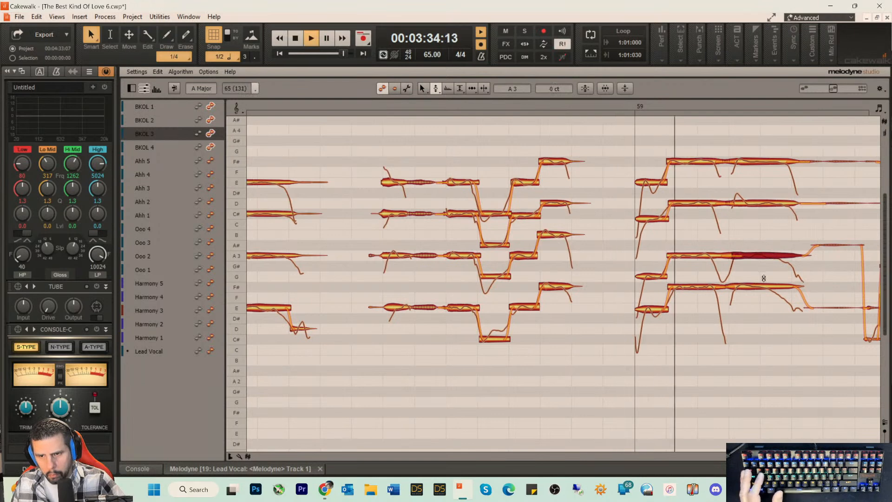
- Center the pitch of BKOL 4's second F#3 note in bar 59 at 0 ct
click(757, 286)
double_click(757, 286)
key(space)
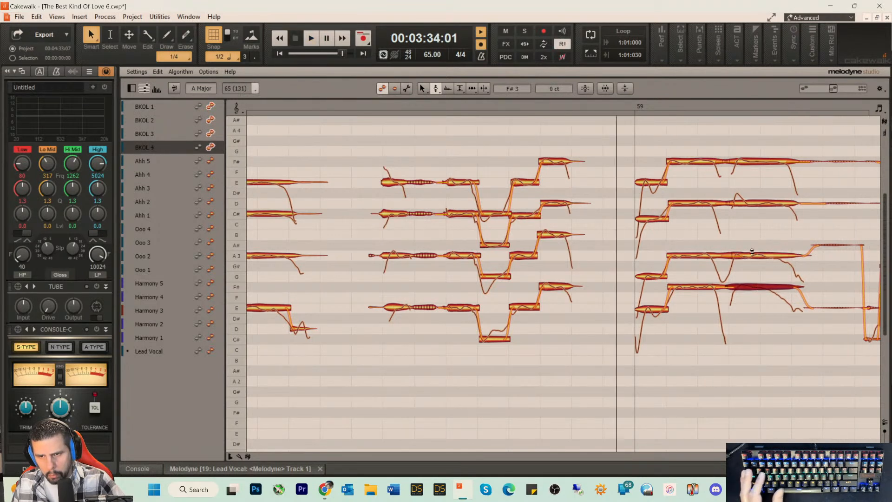
- Reduce the pitch modulation of BKOL 2's second D4 note in bar 59 to 56% and play it back
click(750, 202)
click(710, 206)
right_click(744, 206)
click(746, 220)
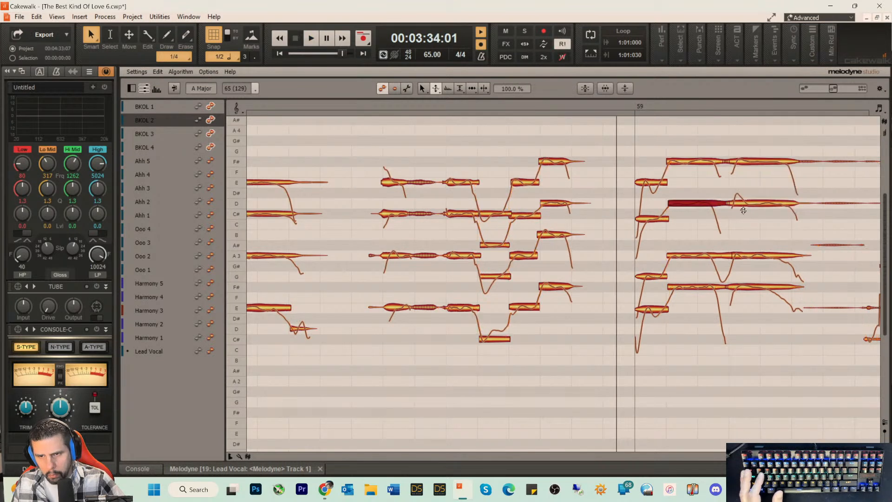
click(739, 204)
key(space)
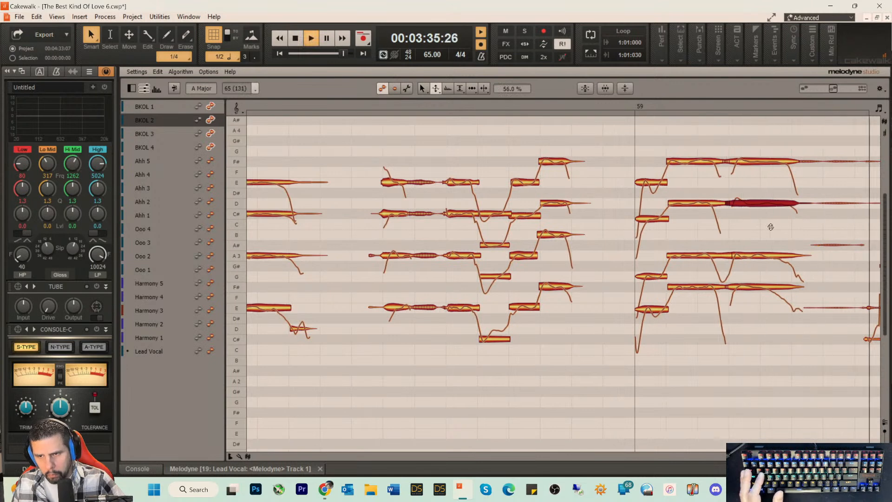
- Switch to the Time Tool and play back bar 59's phrase to check the four harmonies together
right_click(798, 231)
click(833, 219)
key(space)
key(space)
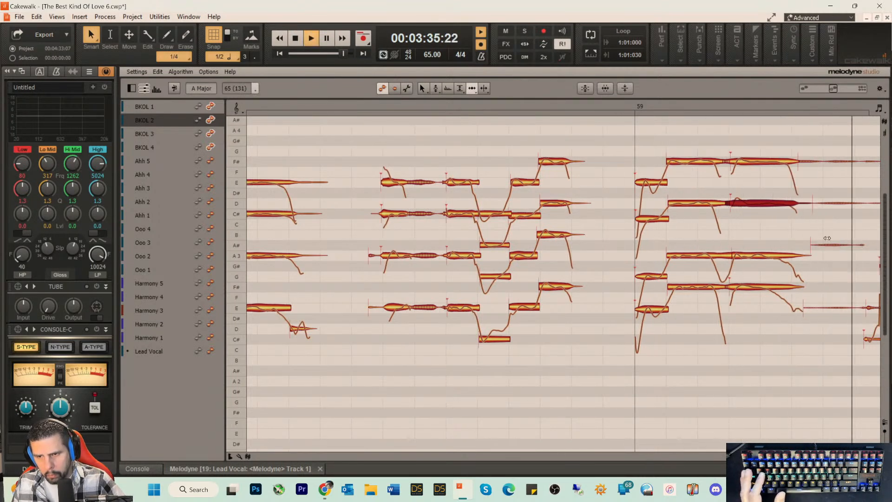
key(space)
- Move the note separations ending BKOL 1's last F#4 and BKOL 4's last F#3 in bar 59's phrase later
drag(826, 135, 816, 210)
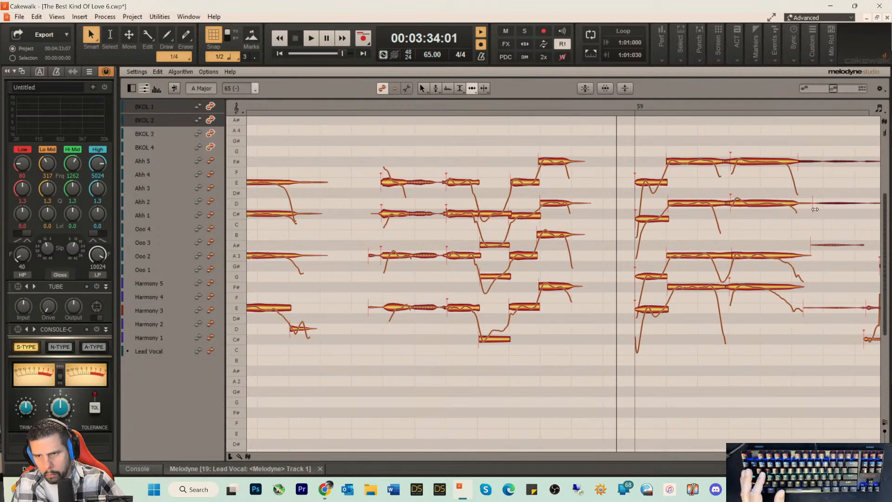
right_click(798, 182)
click(806, 181)
click(798, 169)
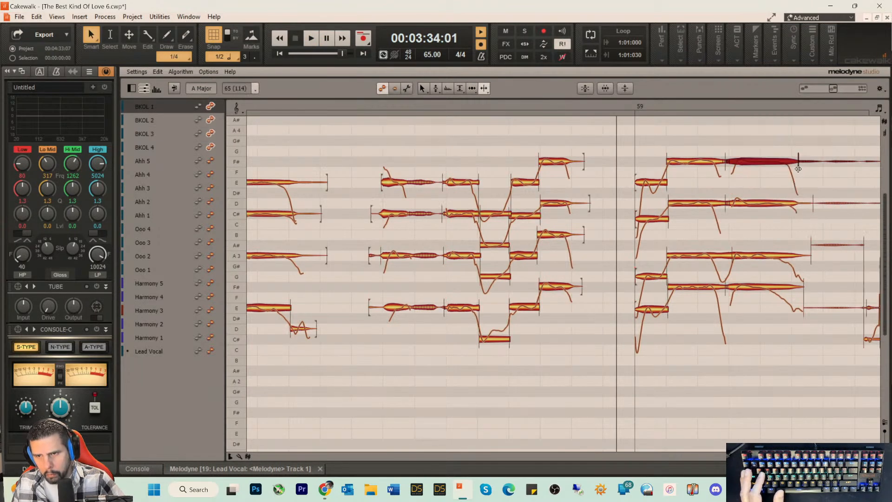
click(823, 169)
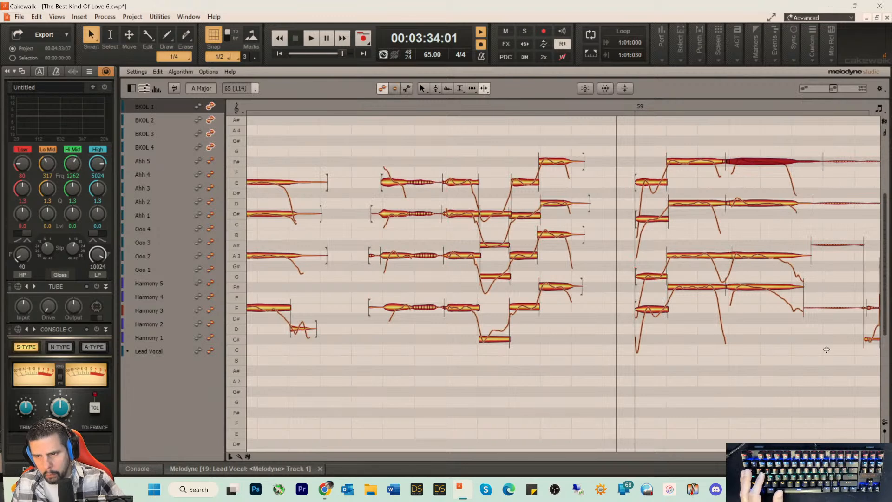
click(816, 301)
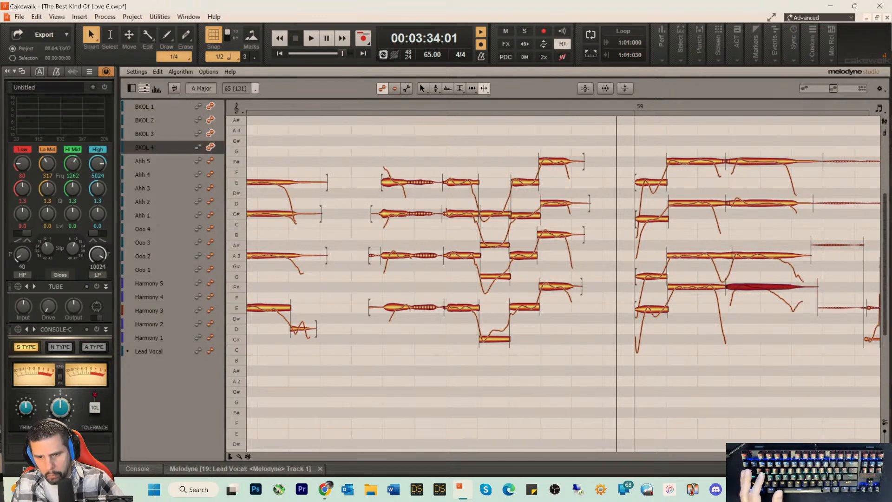
- Play back from just before bar 59 into the quiet tails ahead of the next phrase
scroll(563, 281, right, 3)
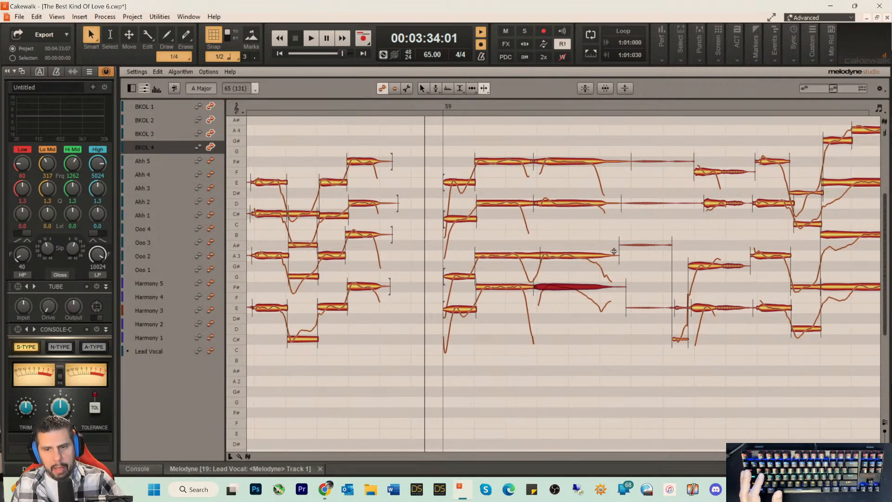
click(523, 111)
click(523, 110)
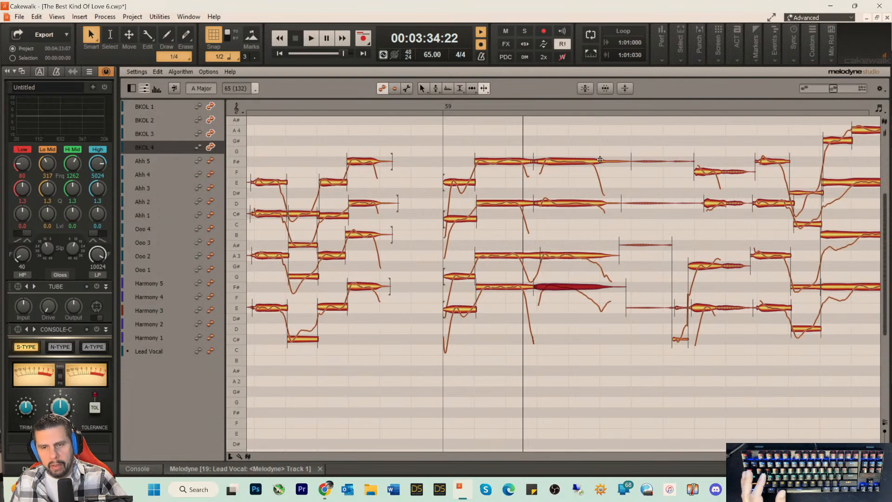
click(428, 107)
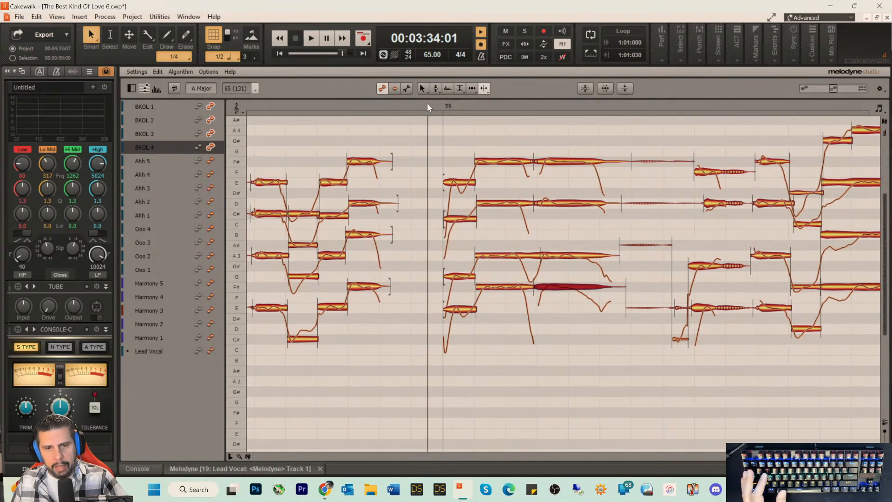
key(space)
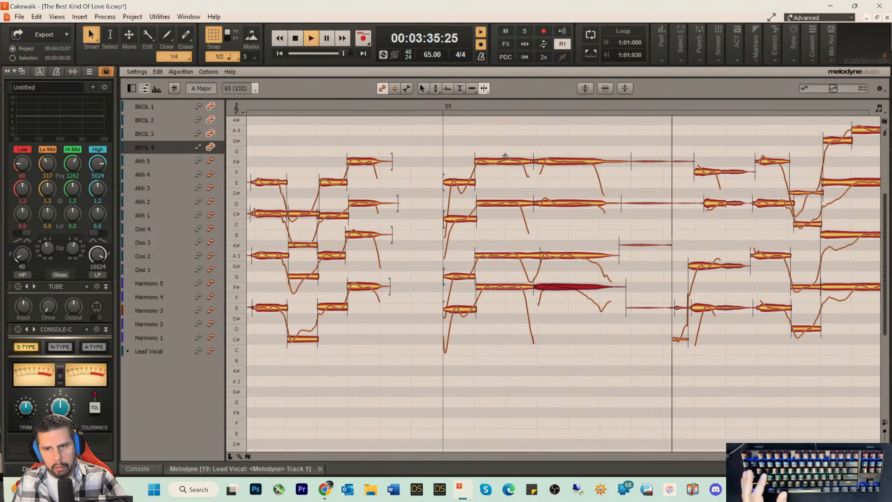
key(space)
- With the Time Tool, shift BKOL 2's D4 note opening the phrase before bar 60 earlier
right_click(700, 209)
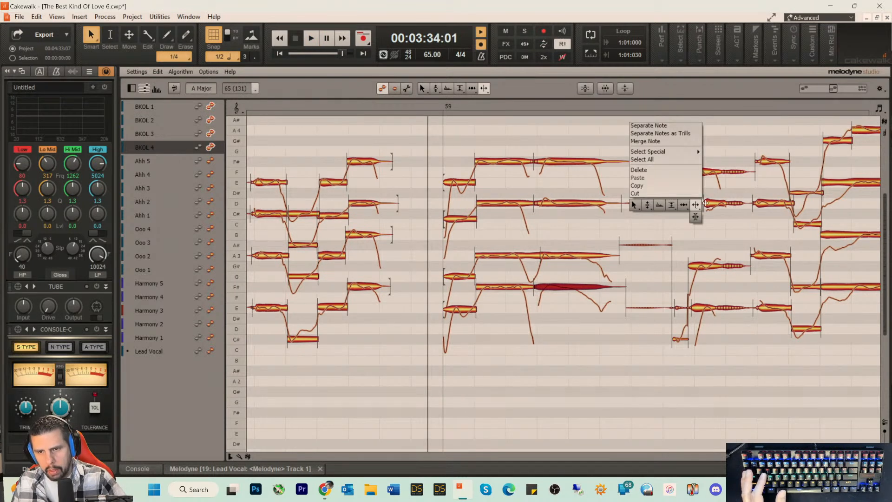
click(685, 206)
click(706, 204)
drag(706, 204, 697, 209)
- Split the quiet tails of BKOL 2 and BKOL 1 ahead of the phrase before bar 60, and move BKOL 3's tail separation earlier
right_click(678, 217)
click(687, 217)
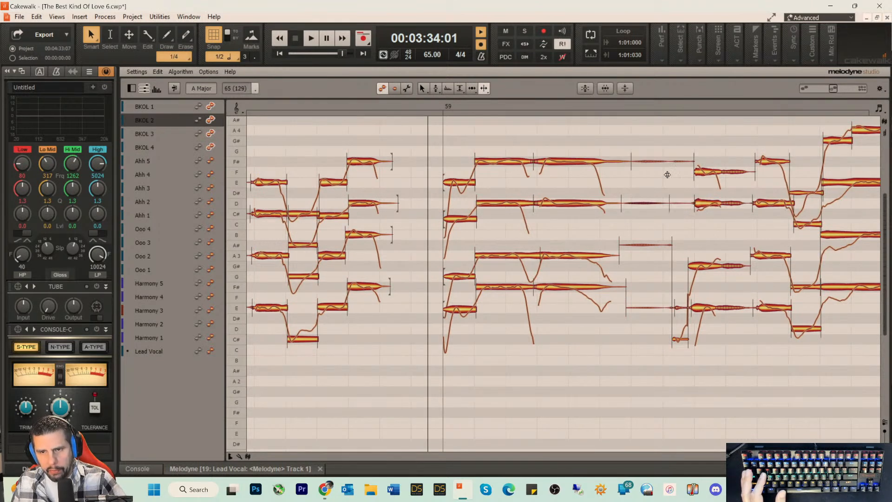
click(669, 159)
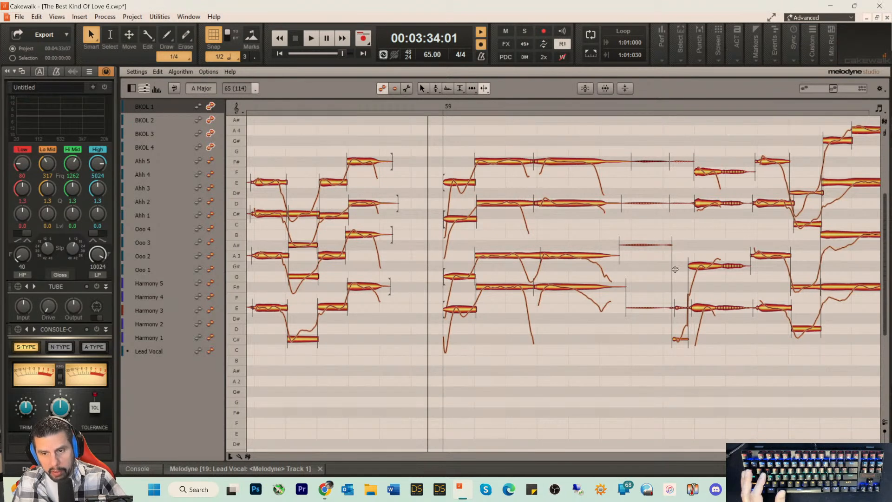
drag(672, 270, 660, 274)
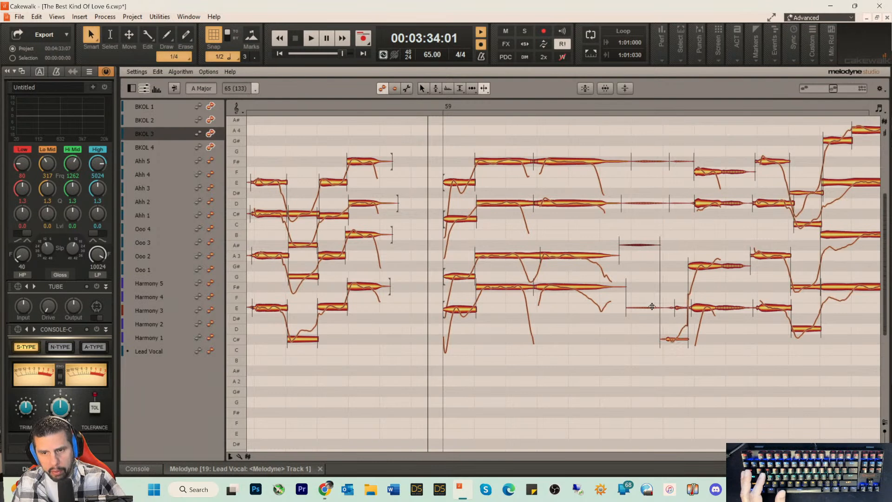
- Time-align the opening notes of the phrase before bar 60: BKOL 4's E3, BKOL 3's G#3, BKOL 2's D4 and BKOL 1's F4
right_click(674, 341)
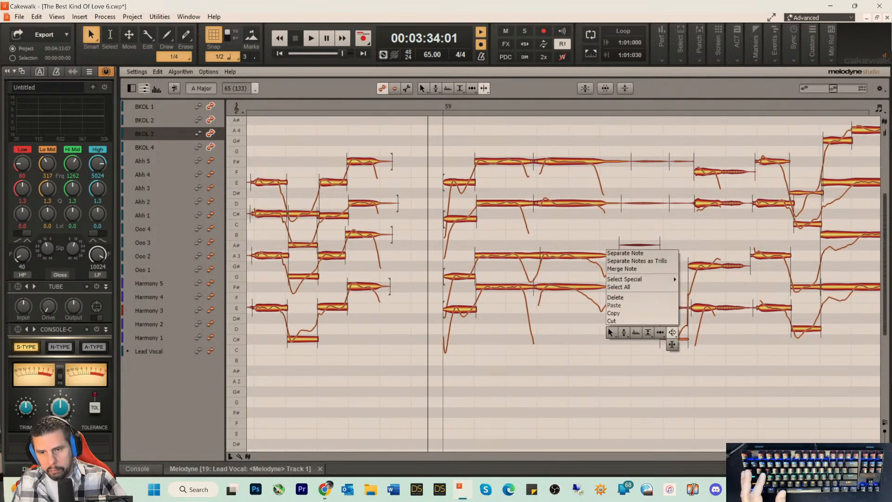
click(664, 333)
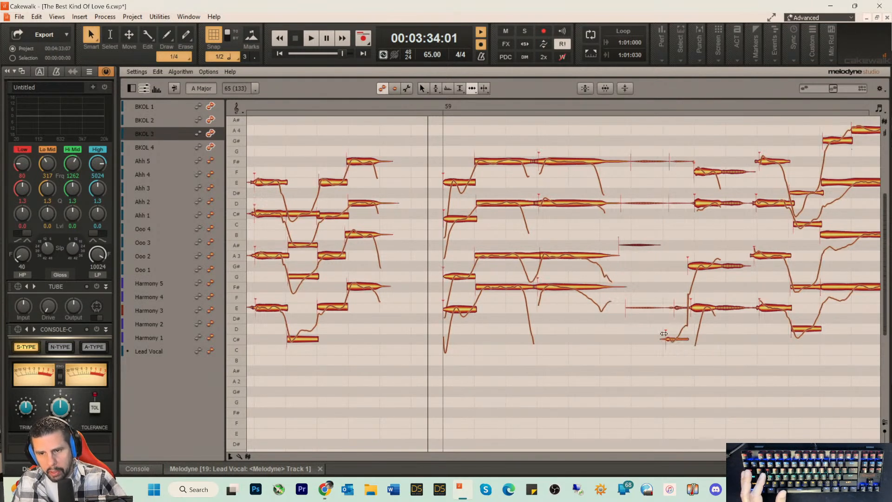
click(700, 310)
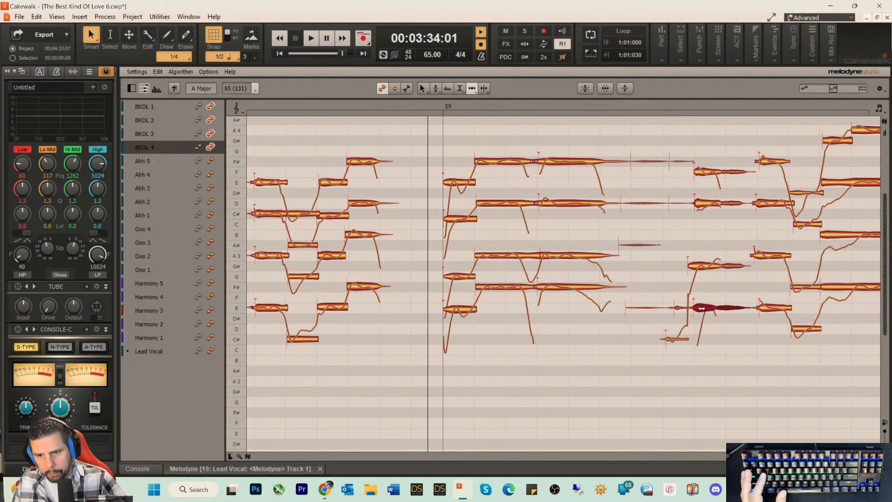
click(699, 264)
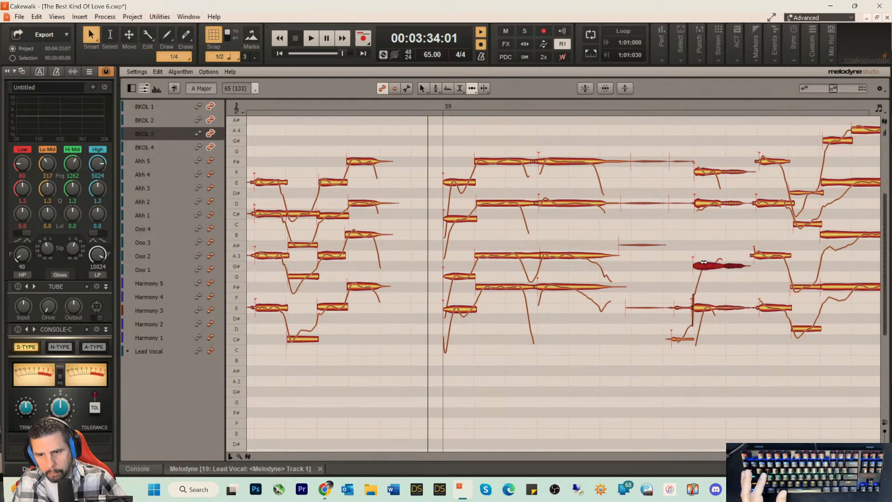
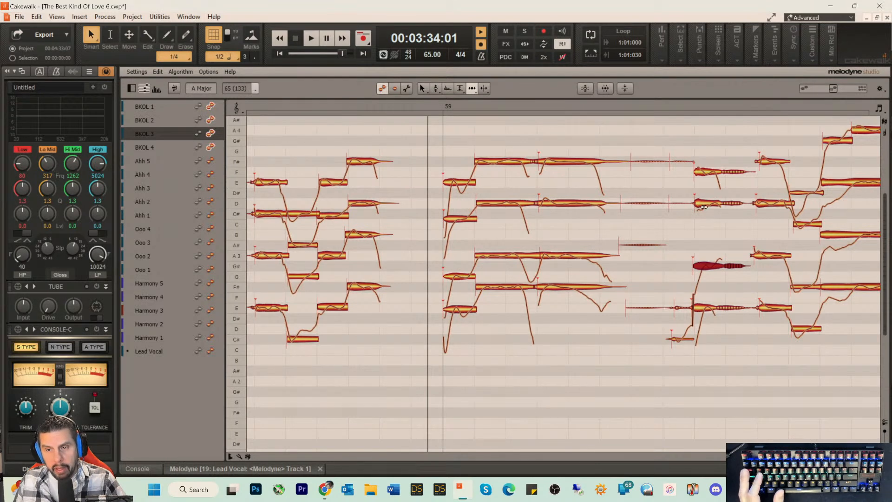
click(703, 206)
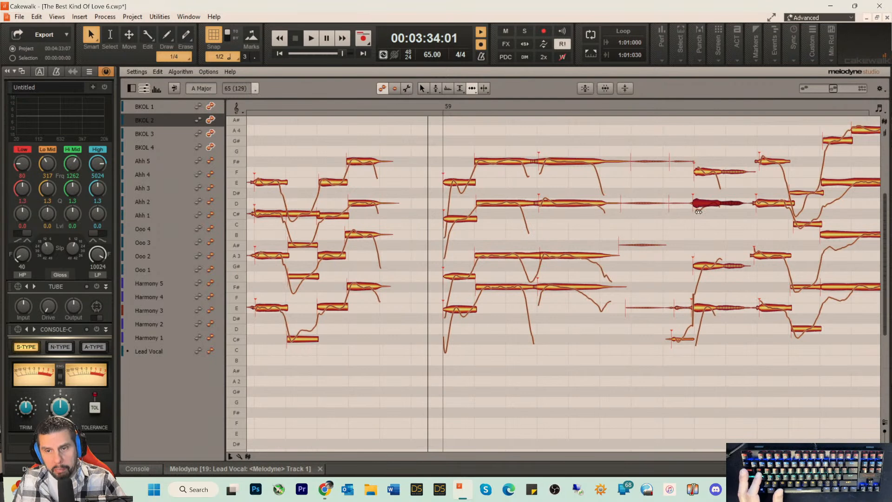
click(699, 171)
- Time-align the second notes of the phrase before bar 60 in all four BKOL parts and nudge BKOL 1's G#4 slightly earlier
click(759, 161)
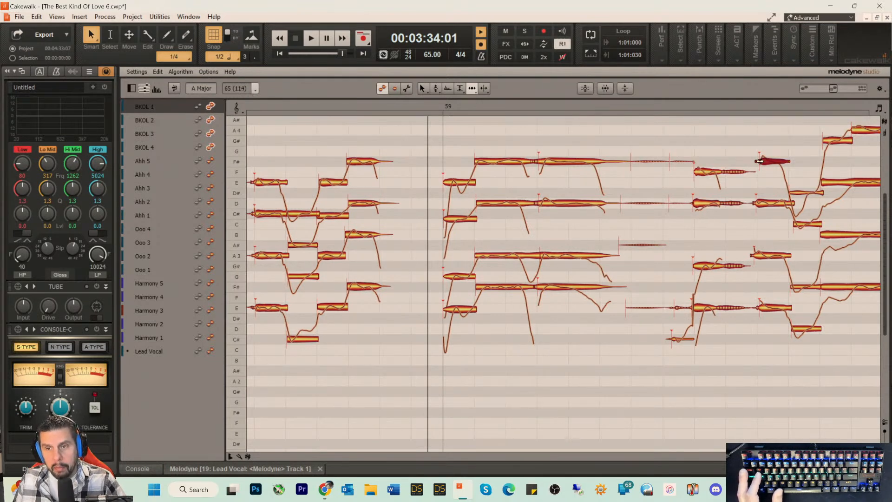
click(762, 203)
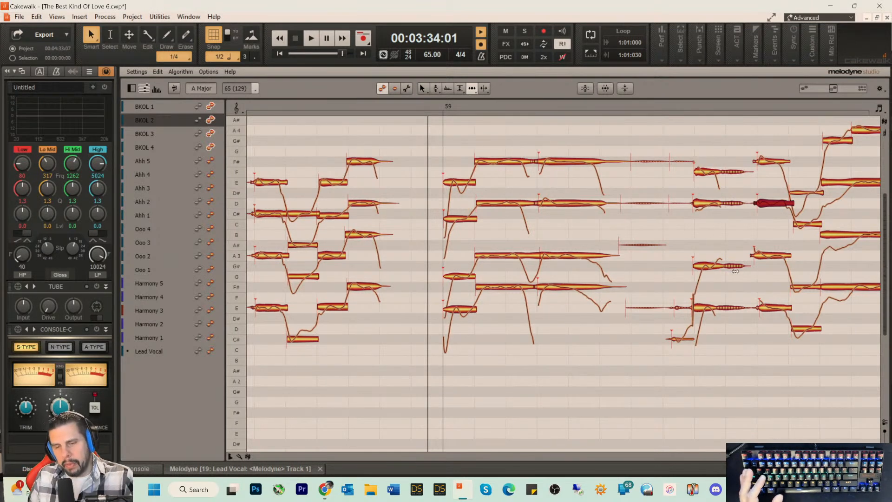
click(760, 308)
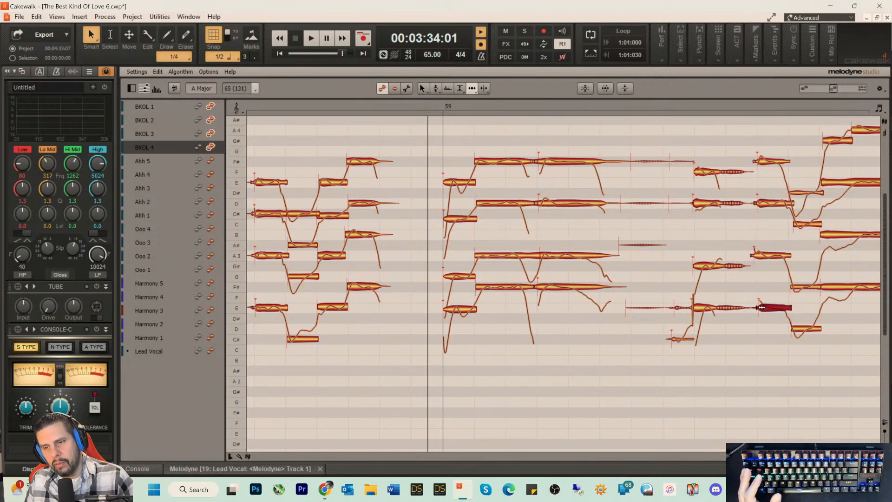
click(760, 255)
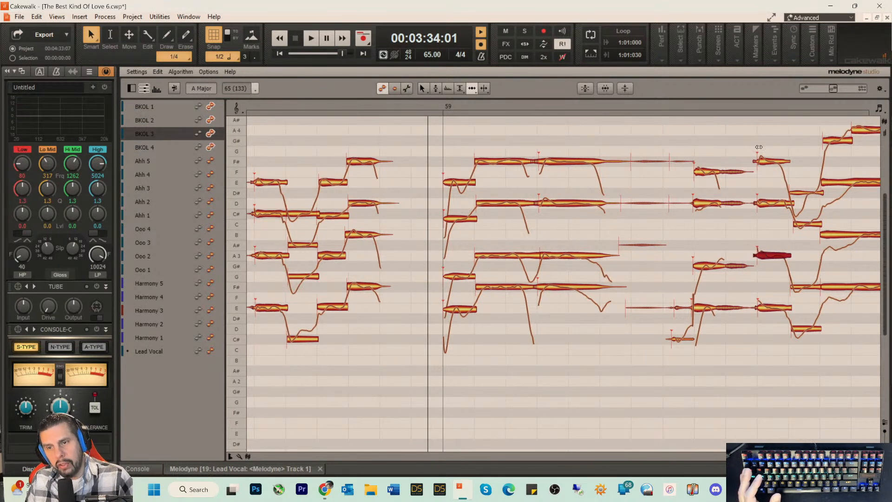
click(831, 141)
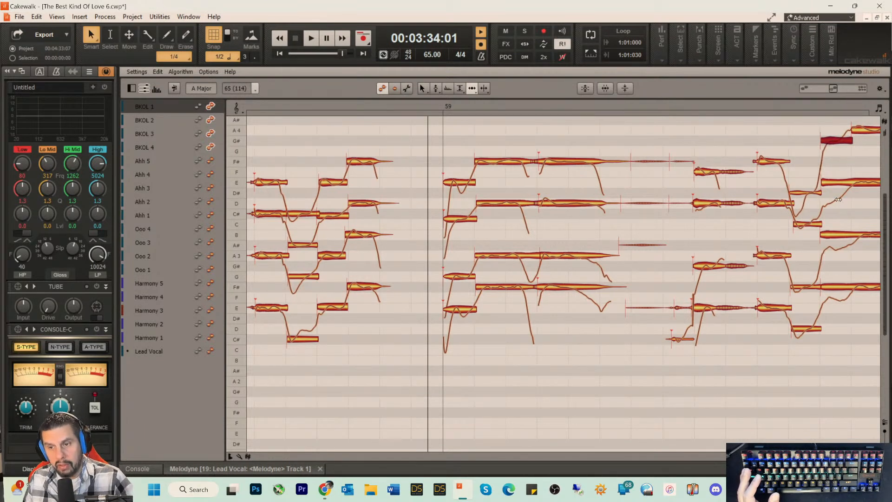
- Split the held notes of BKOL 3, BKOL 2 and BKOL 4 before bar 60 around where BKOL 1 moves from G#4 to A4
right_click(852, 259)
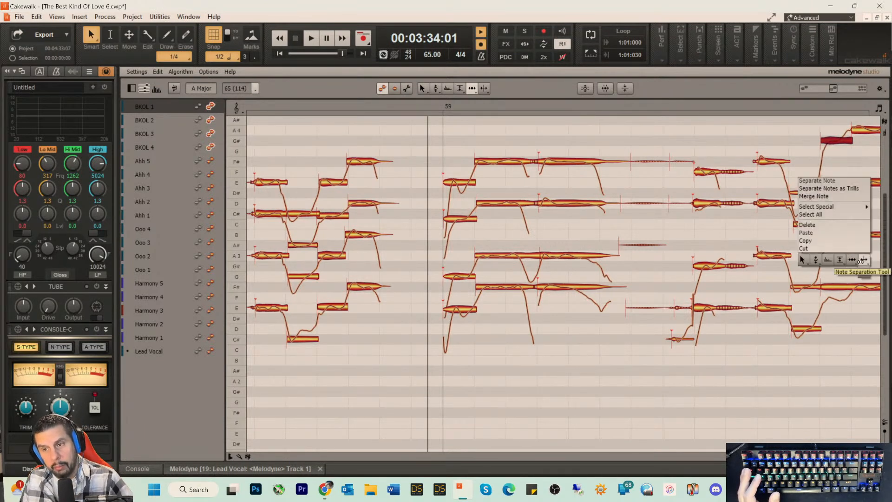
click(860, 258)
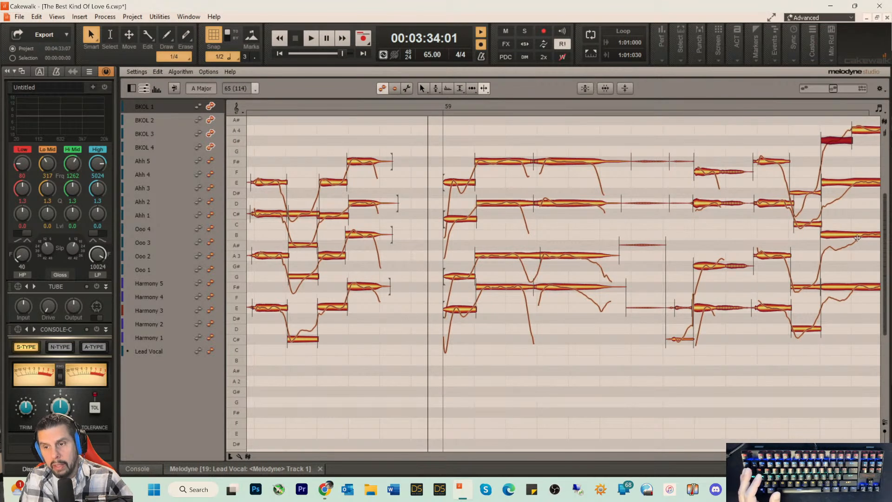
double_click(857, 238)
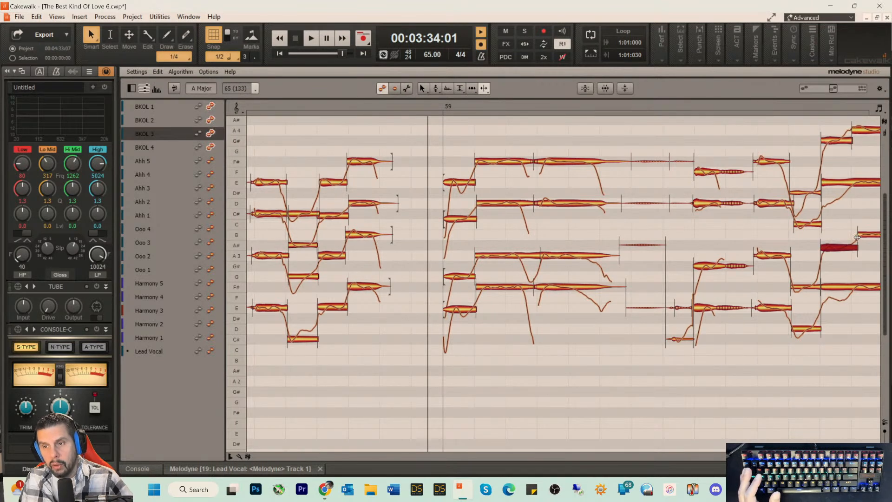
double_click(852, 184)
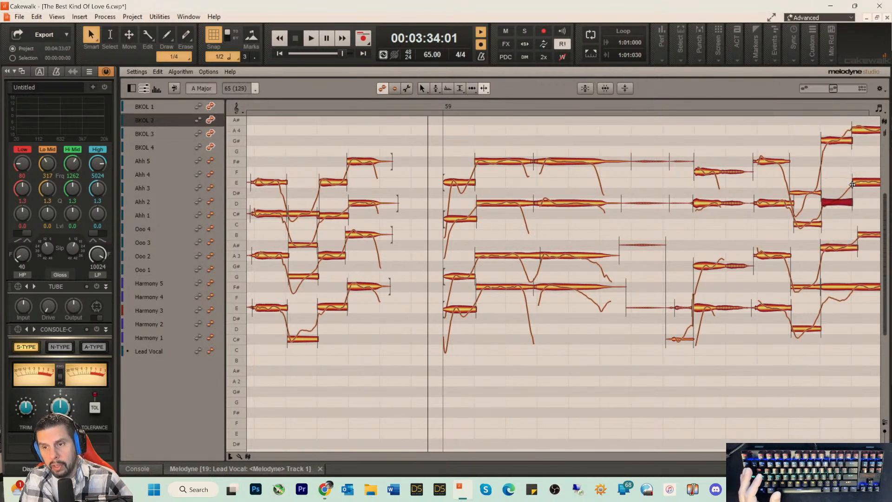
double_click(852, 289)
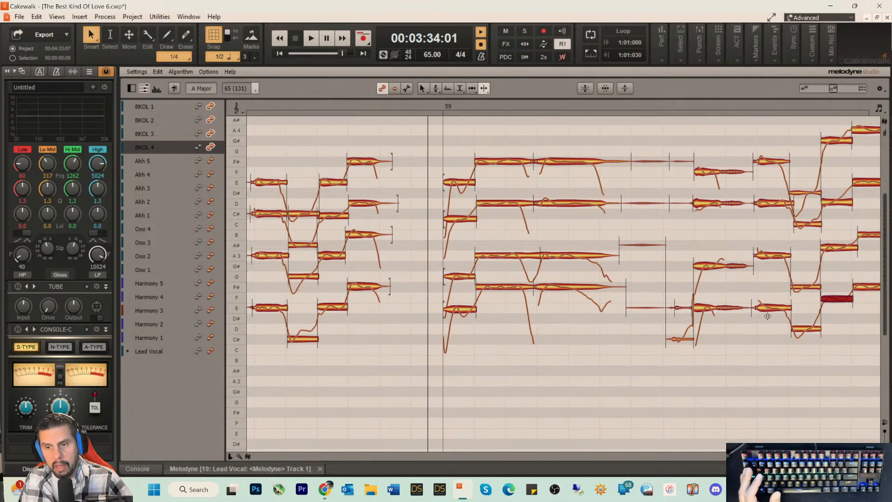
- With the Time Tool, nudge BKOL 4's E3 note opening the phrase before bar 60 slightly earlier
right_click(696, 357)
click(683, 357)
click(698, 311)
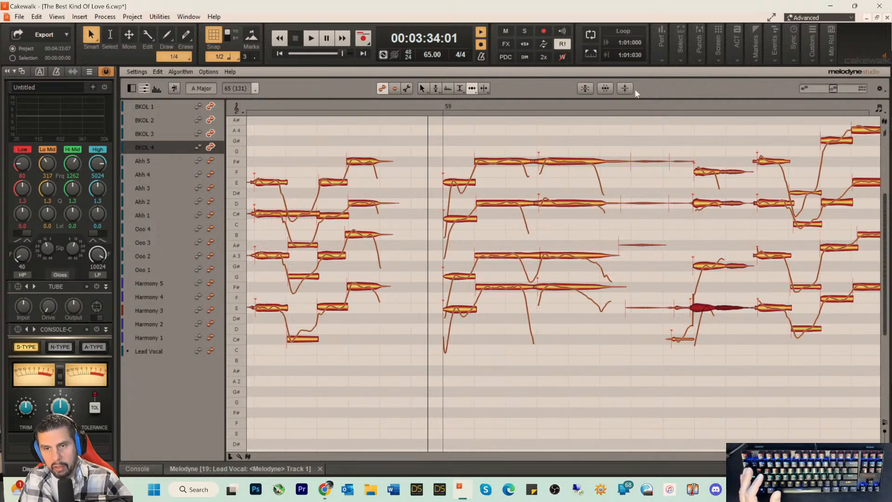
- Delete the four quiet BKOL tails between bar 59's two phrases and play back the following phrase toward bar 60
click(623, 104)
drag(637, 128, 643, 361)
key(Delete)
key(space)
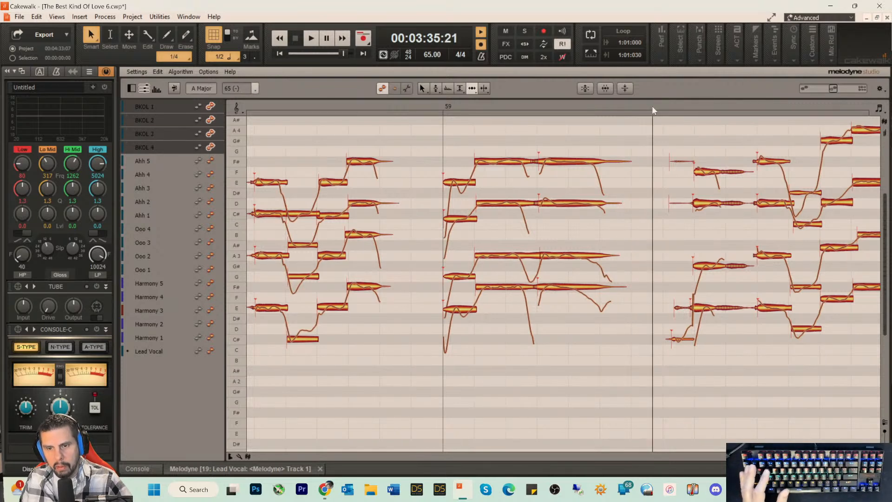
key(space)
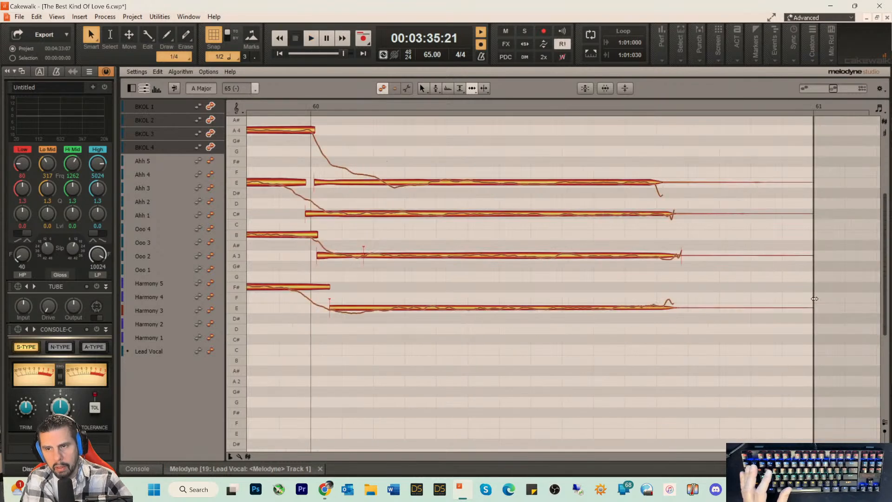
key(space)
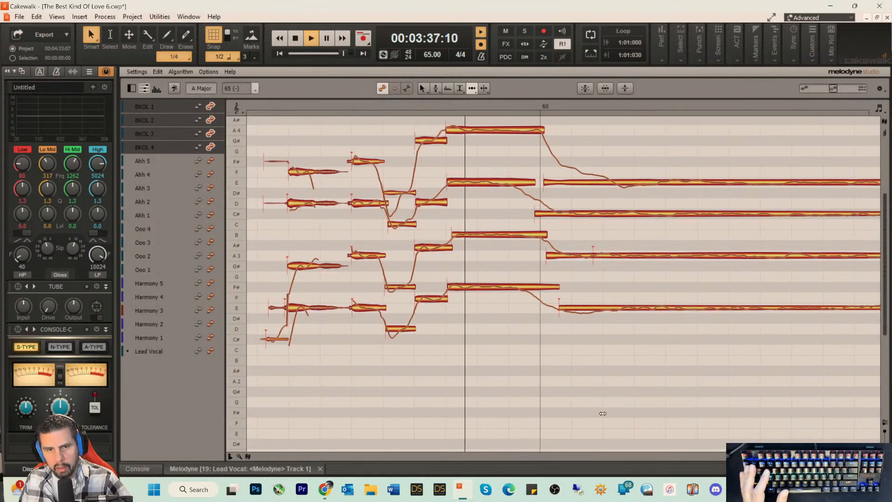
key(space)
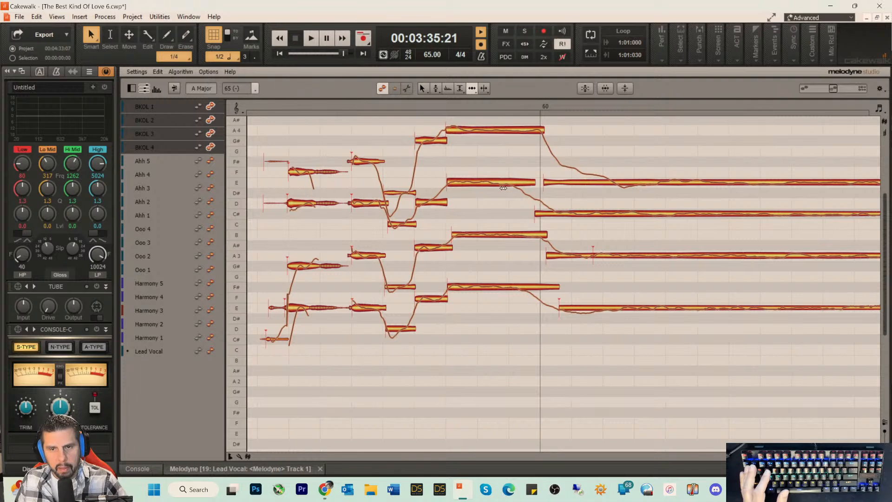
- Move the long notes at bar 60 earlier in BKOL 1 (E4), BKOL 3 (A3) and BKOL 4 (E3), checking the timing with playback
click(559, 183)
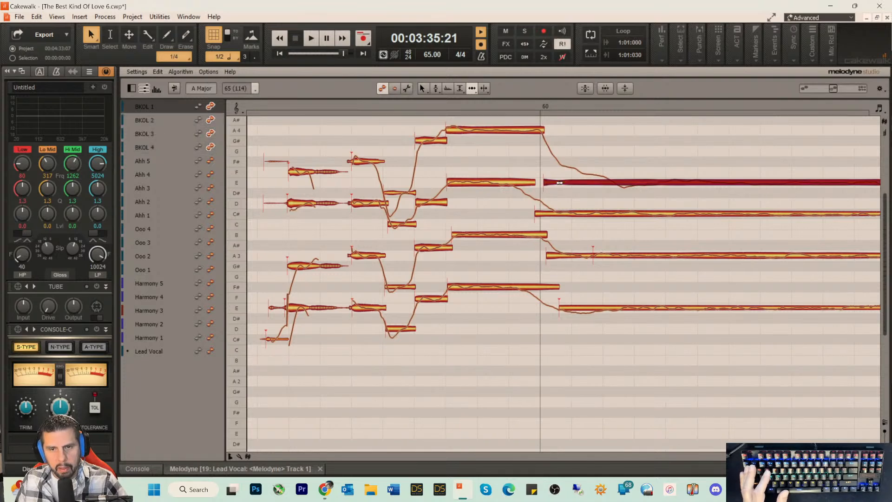
key(space)
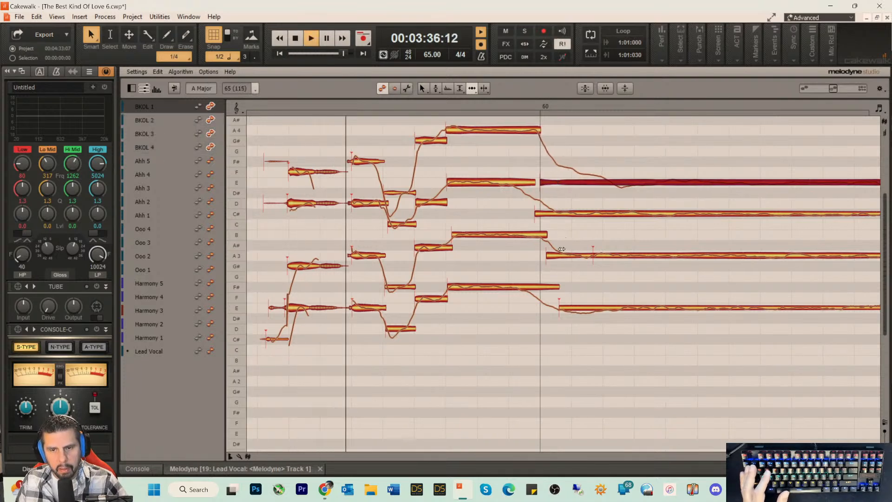
click(550, 259)
key(space)
drag(569, 311, 552, 311)
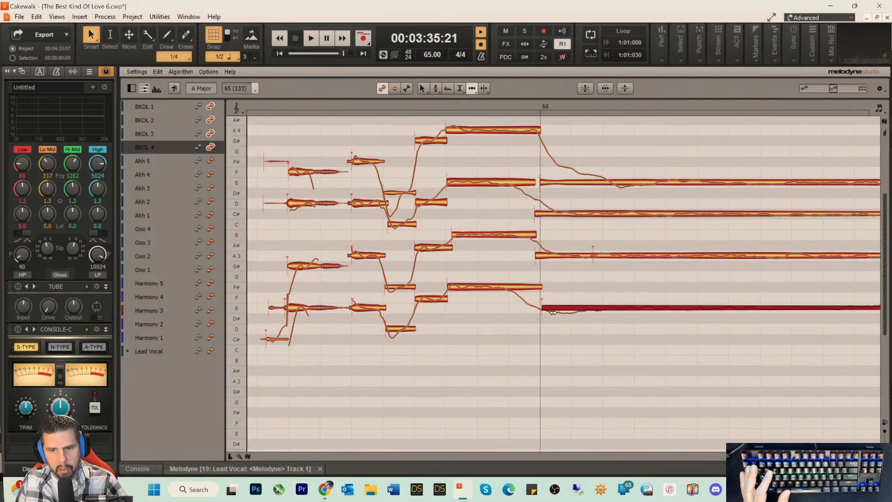
key(space)
- Nudge both parts of BKOL 3's held A3 and BKOL 1's held E4 slightly earlier at bar 60, checking with playback
drag(556, 259, 555, 258)
click(599, 258)
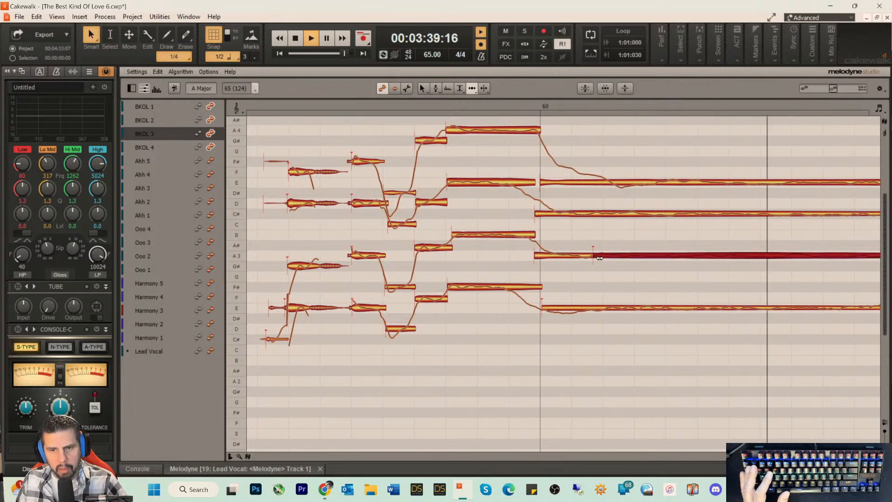
key(space)
key(space)
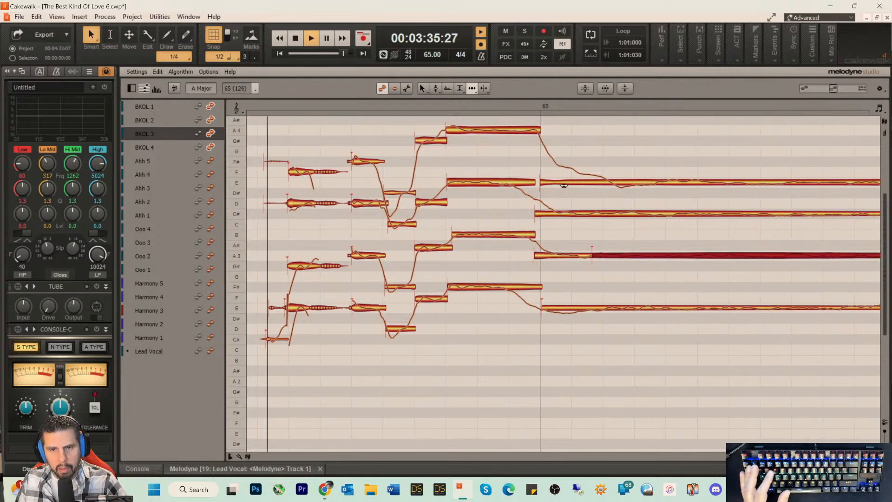
click(559, 185)
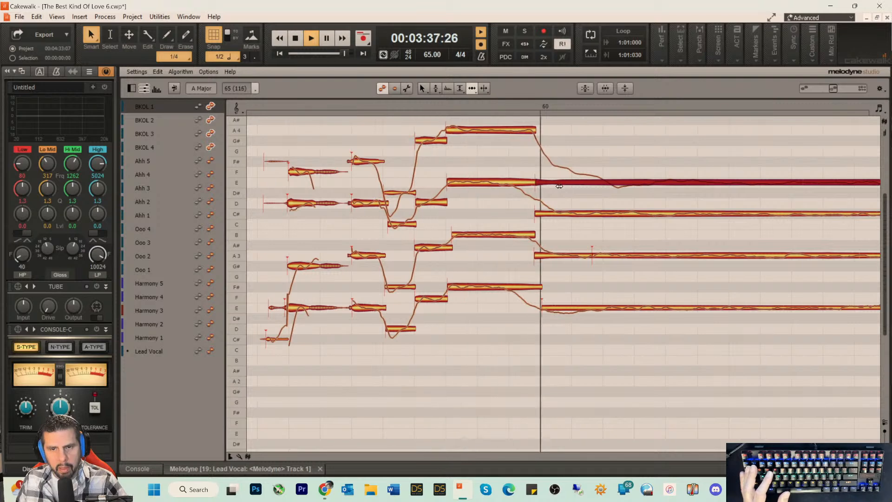
key(space)
- Split BKOL 1's held E4 shortly after bar 60 and correct the pitch of its first part to E4 with the Pitch Tool
right_click(560, 185)
click(623, 188)
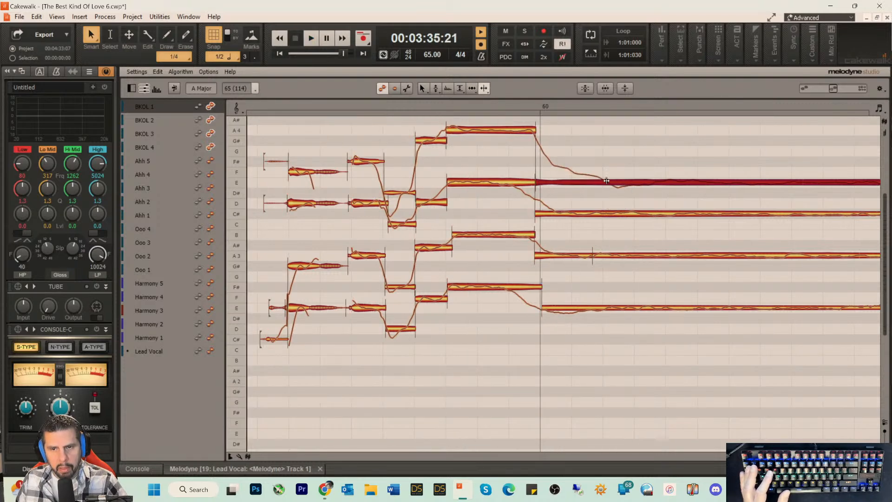
click(606, 180)
right_click(599, 184)
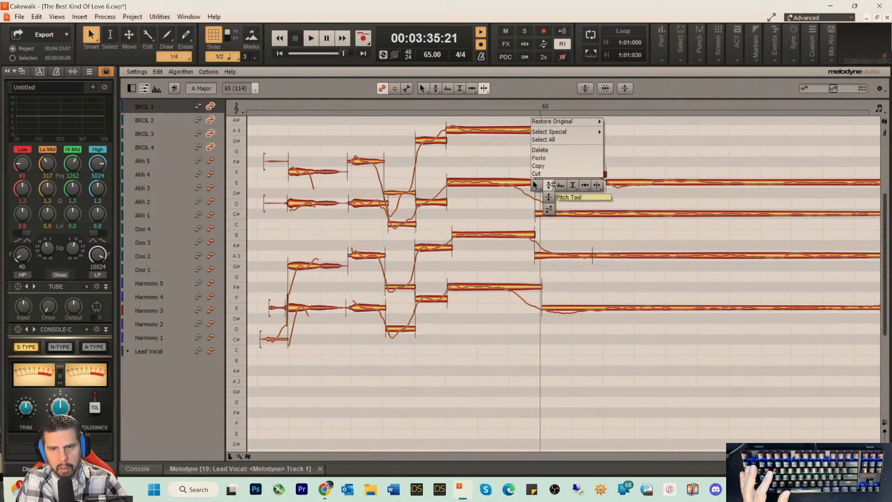
click(548, 186)
drag(561, 176, 560, 180)
- Check the pitch of BKOL 2's held C#4, BKOL 3's first A3 part and BKOL 4's held E3 at bar 60
click(574, 212)
click(575, 256)
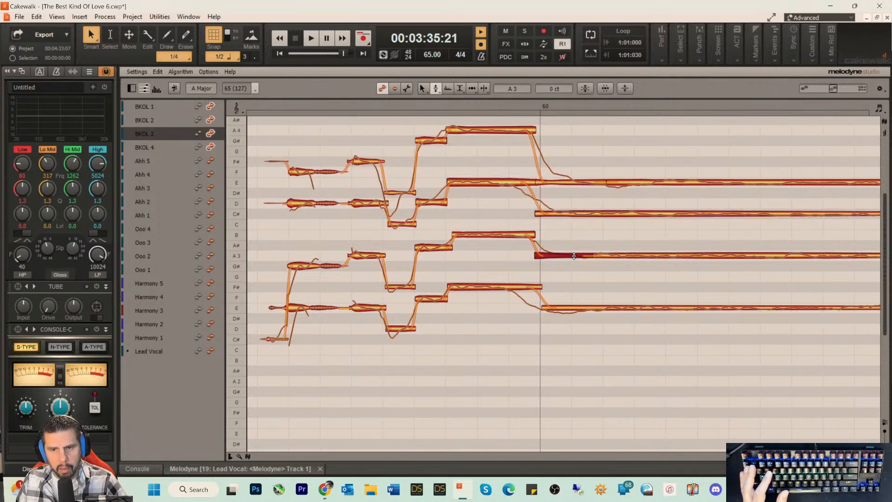
click(580, 306)
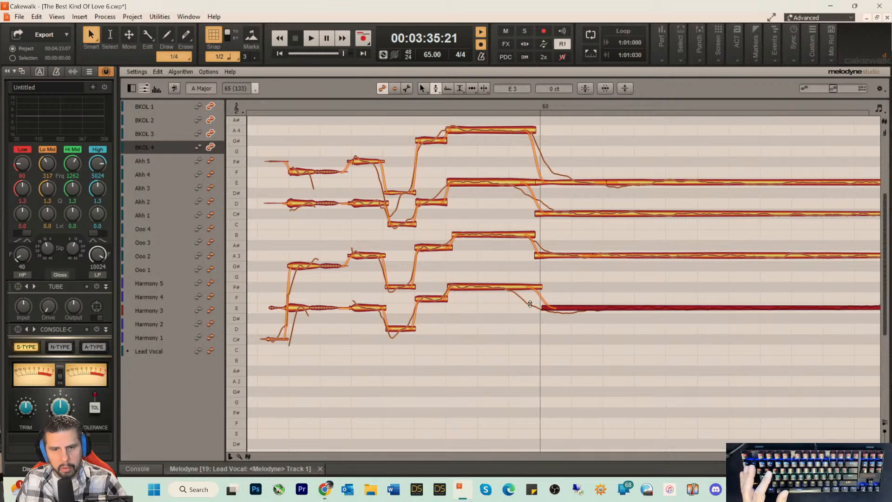
- Raise the pitch of BKOL 4's short F3 note before bar 60 slightly, checking it with playback and against BKOL 2's D4
click(471, 288)
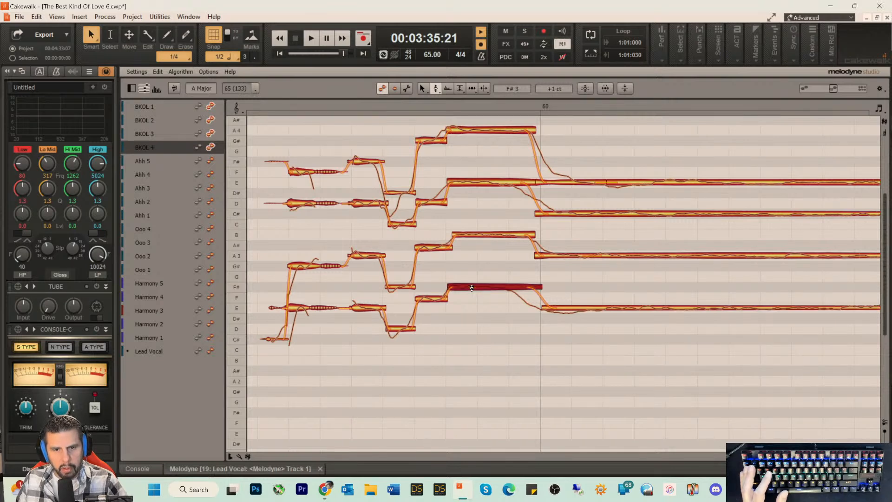
click(374, 112)
key(space)
click(430, 298)
mouse_move(430, 297)
mouse_down()
mouse_move(429, 318)
mouse_move(430, 299)
mouse_up()
key(space)
key(space)
key(space)
key(space)
click(429, 203)
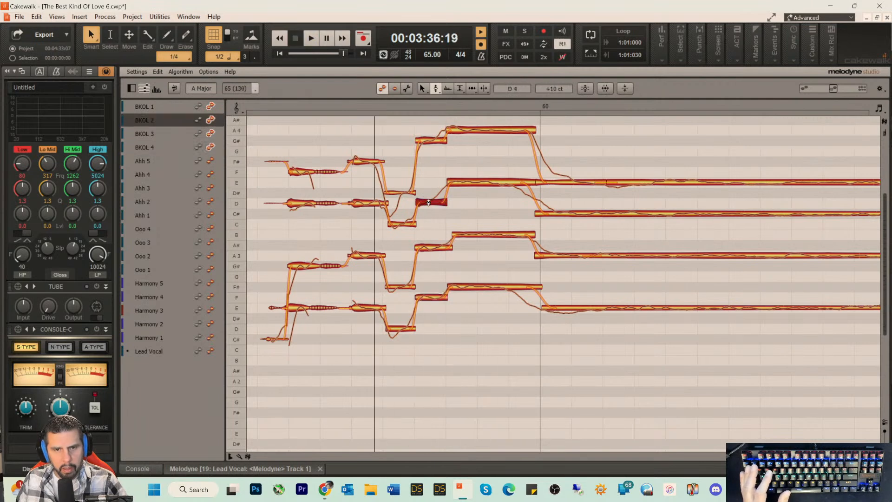
- Adjust the pitch modulation of the held notes before bar 60: BKOL 1's A4, BKOL 2's E4 to 43% and BKOL 4's F#3 to 64%
click(463, 128)
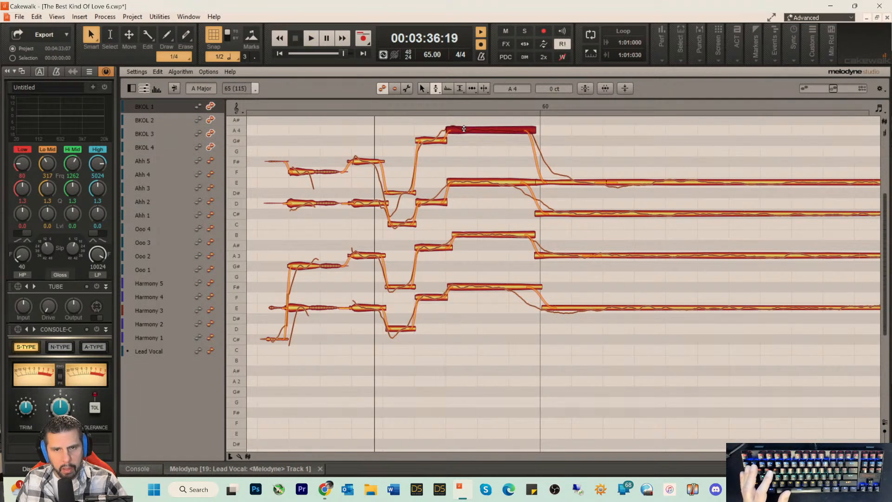
right_click(464, 128)
click(462, 139)
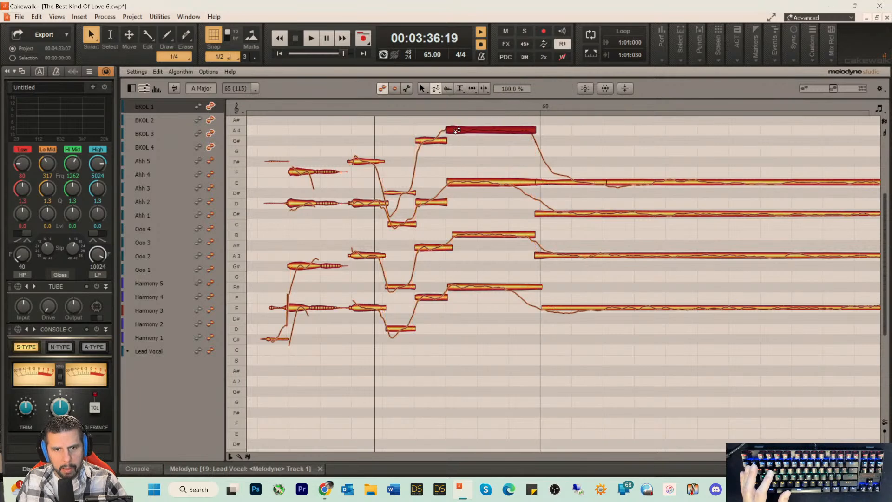
click(456, 183)
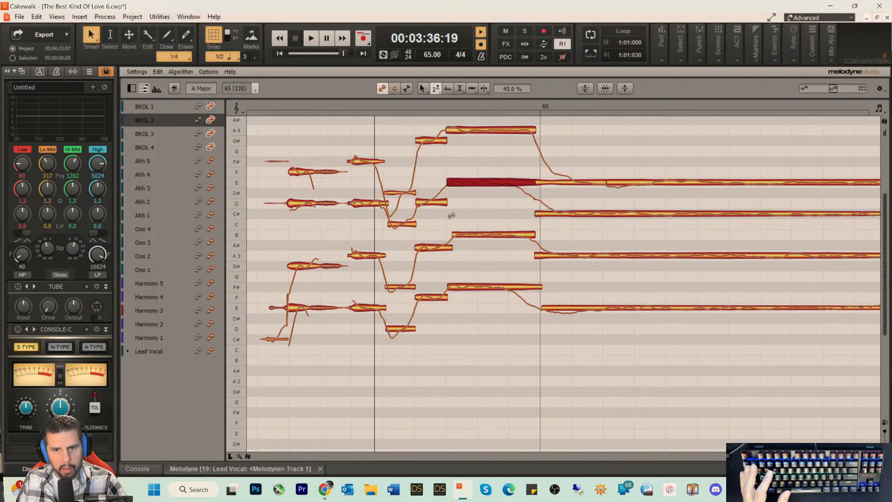
click(465, 286)
key(space)
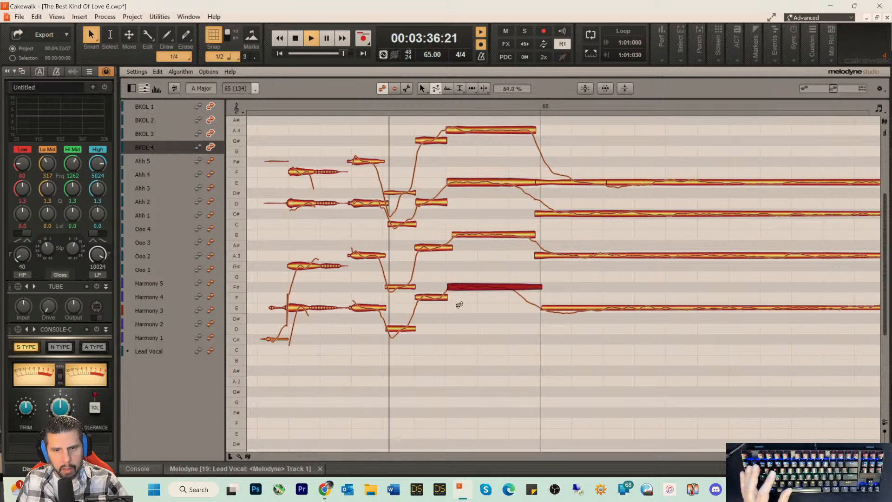
- Start BKOL 3's held B3 before bar 60 earlier with the Time Tool to match the other parts, checking with playback
right_click(460, 246)
click(496, 222)
key(space)
key(space)
double_click(462, 235)
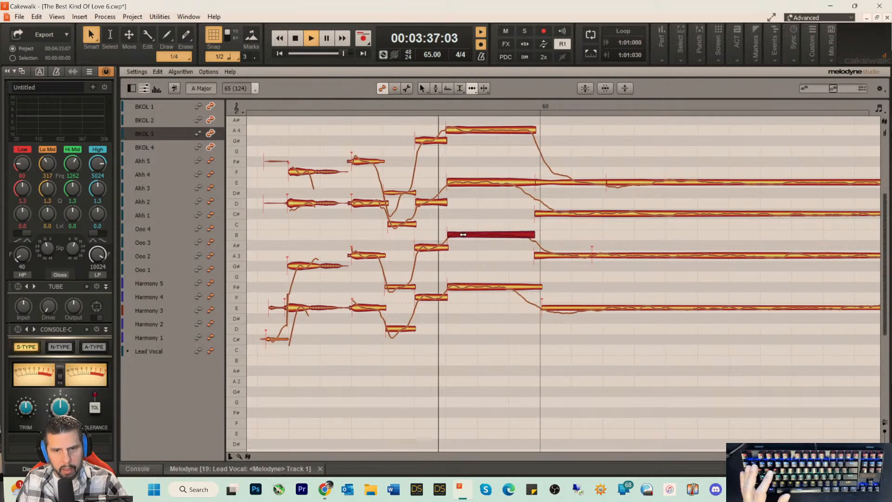
key(space)
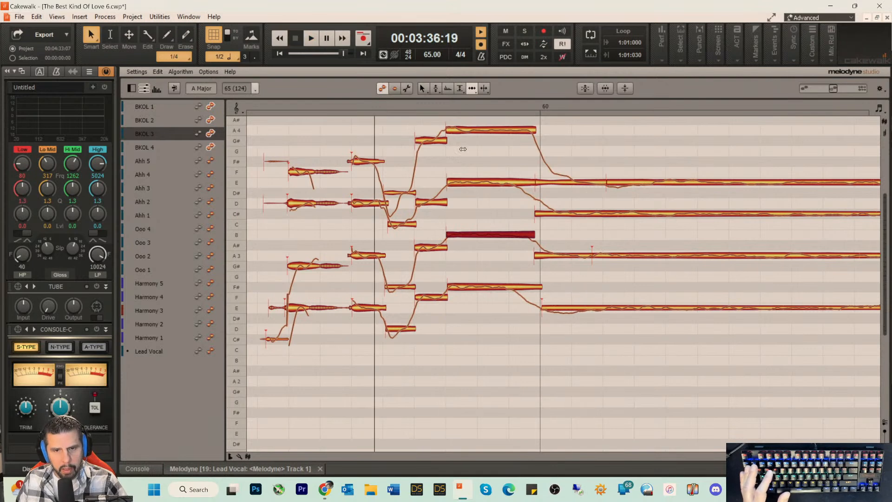
- Nudge the starts of BKOL 4's held F#3 and BKOL 2's short D4 slightly earlier before bar 60
double_click(458, 284)
key(space)
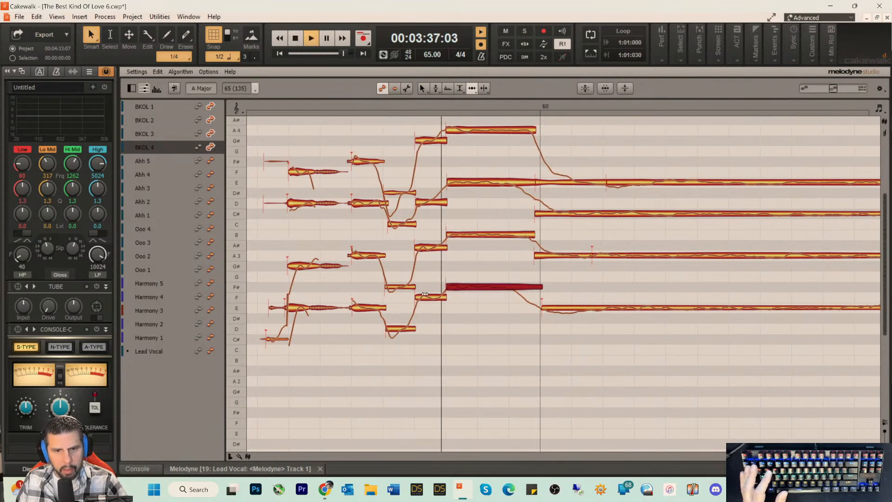
key(space)
double_click(421, 203)
drag(421, 202, 419, 203)
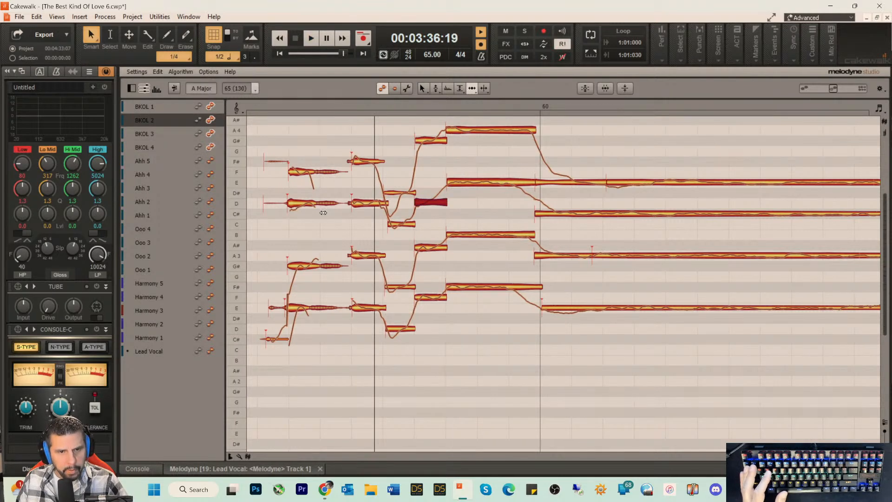
- Split the second note of each part midway: BKOL 1's F4, BKOL 2's D4, BKOL 3's G#3 and BKOL 4's E3
right_click(335, 179)
click(344, 179)
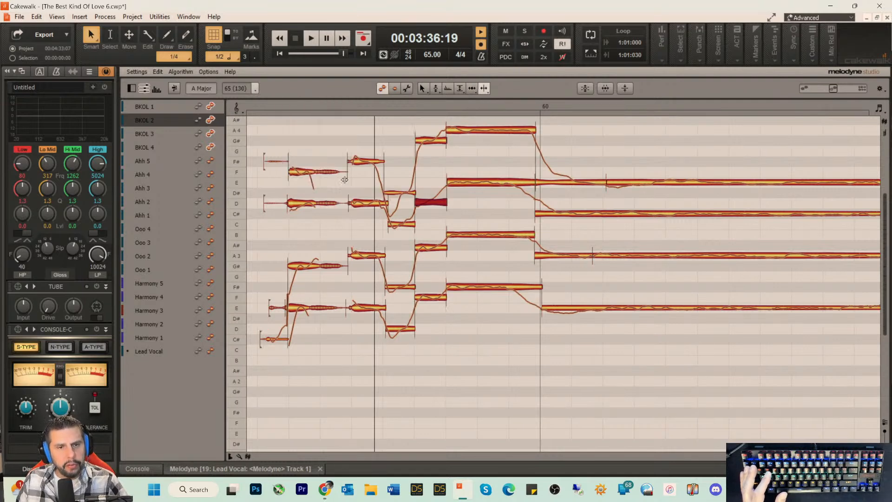
click(316, 171)
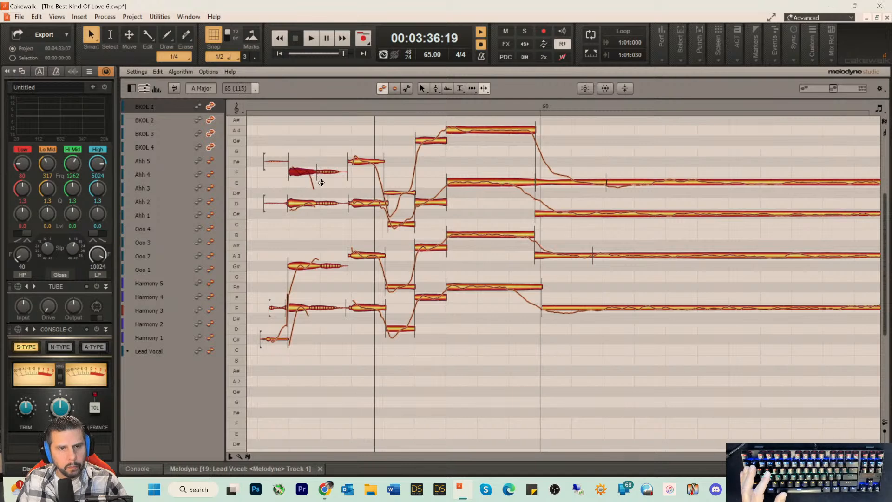
click(317, 202)
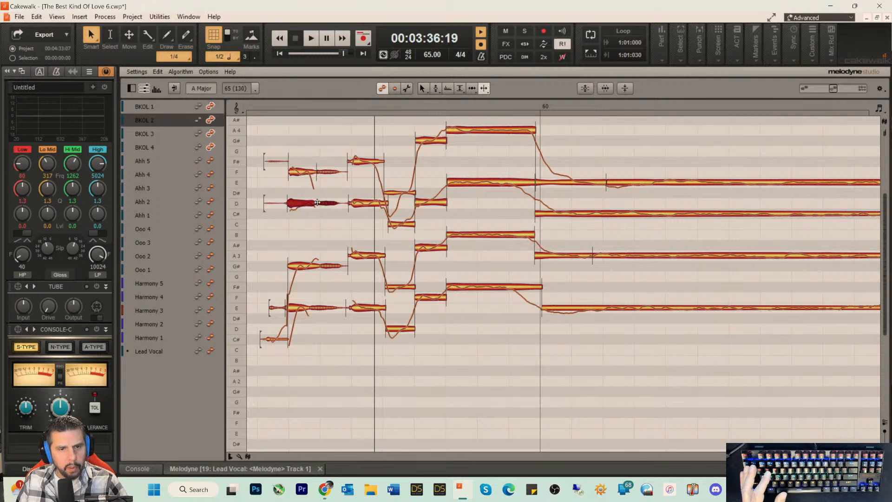
click(321, 265)
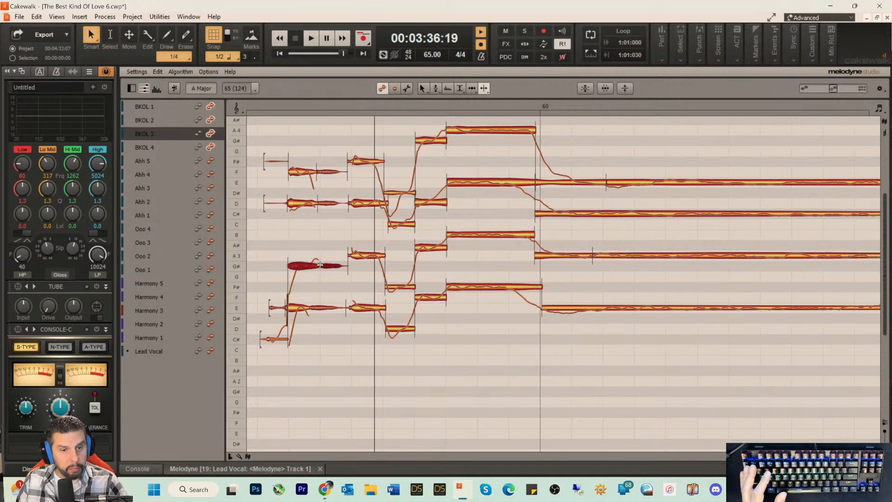
double_click(309, 310)
- Align the new split points in BKOL 4's E3, BKOL 2's D4 and BKOL 1's F4 with the split in BKOL 3
right_click(320, 324)
click(307, 326)
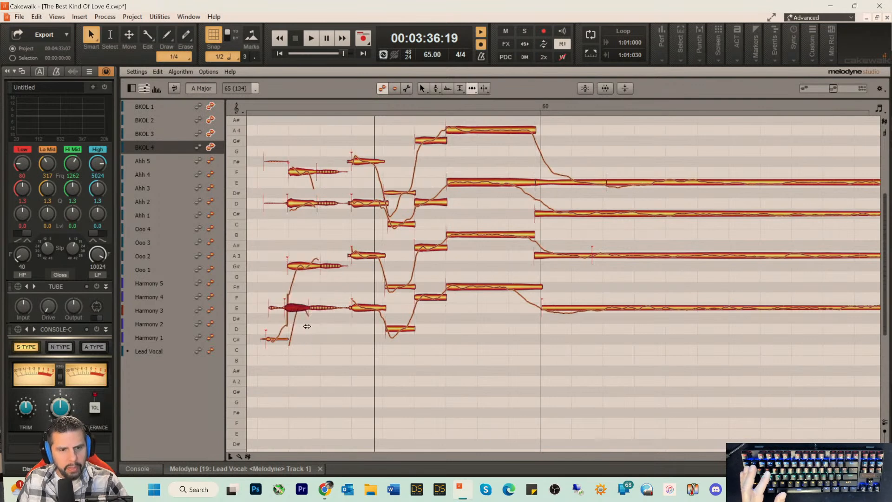
click(321, 309)
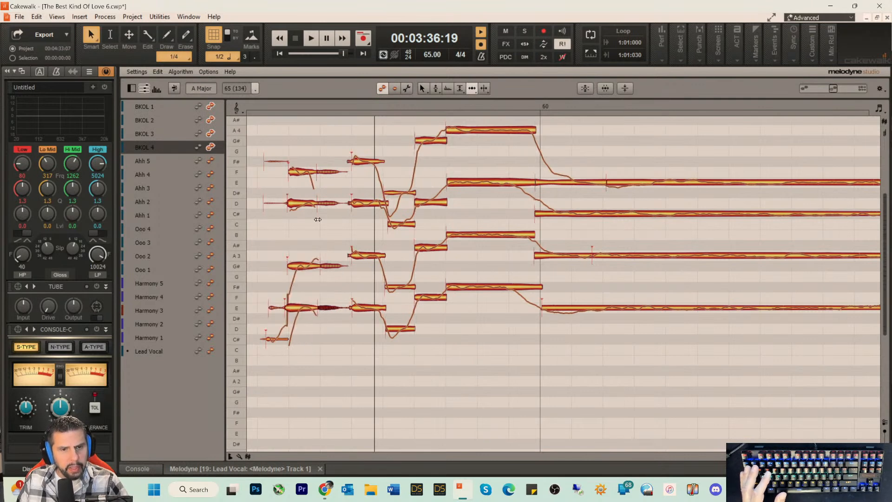
click(321, 203)
click(318, 172)
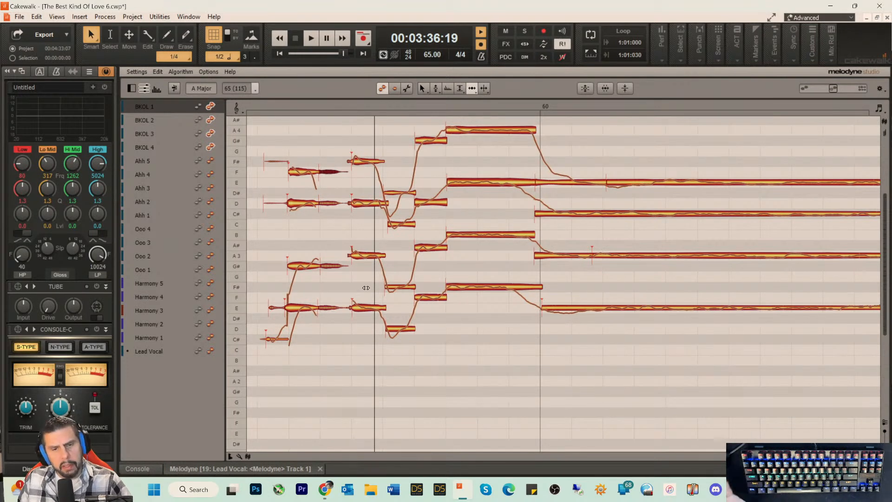
- Start BKOL 2's C4 and BKOL 4's D3 slightly earlier, along with the held notes at bar 60 in BKOL 1, 2 and 4
click(391, 227)
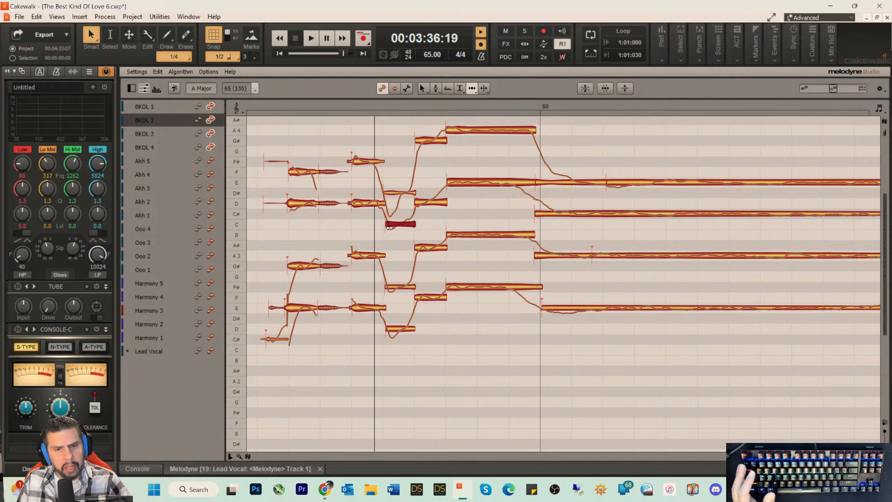
click(389, 326)
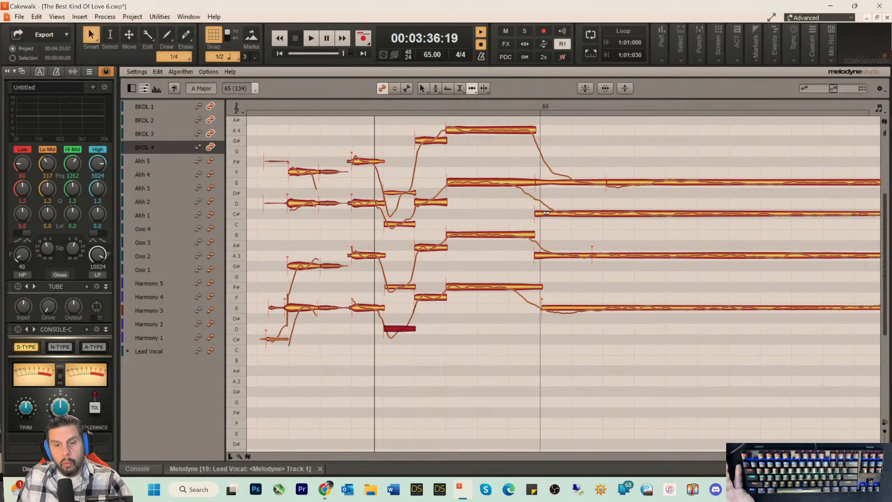
drag(546, 213, 538, 215)
drag(564, 184, 559, 186)
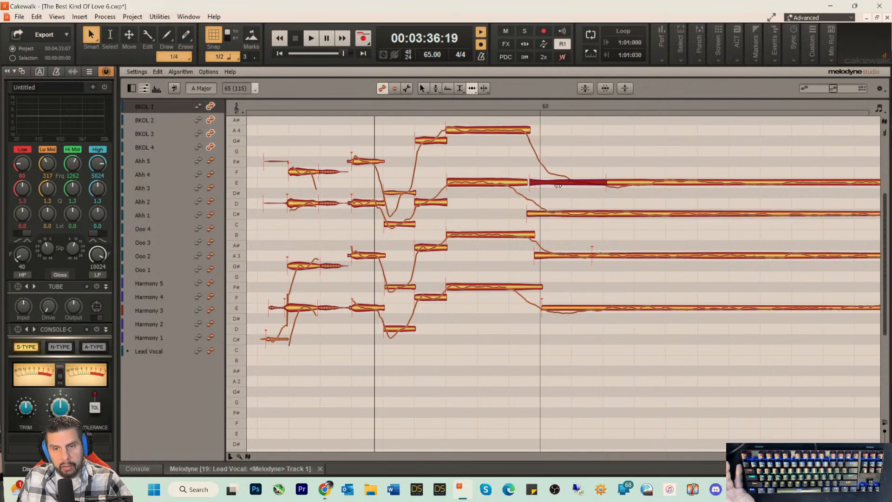
click(624, 184)
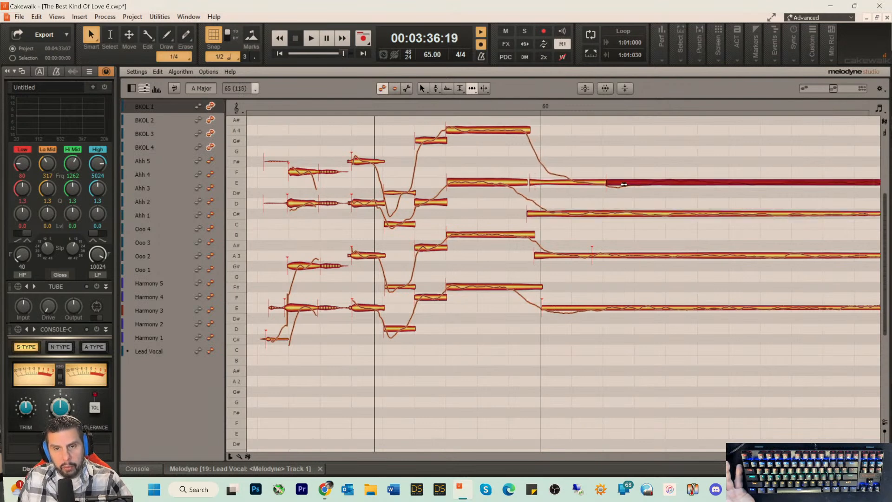
click(552, 307)
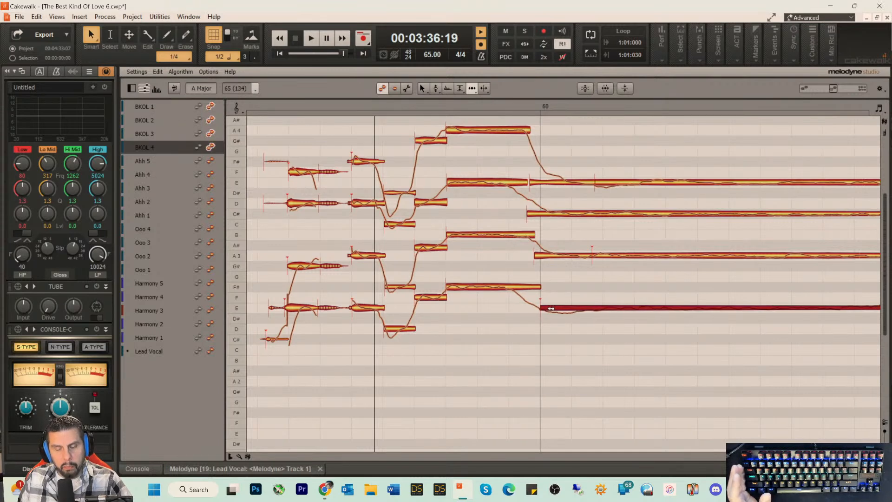
- Set the pitch modulation of BKOL 4's held E3 to -20% and BKOL 1's second E4 part to -108%, also adjusting BKOL 2's held C#4
right_click(553, 308)
click(554, 332)
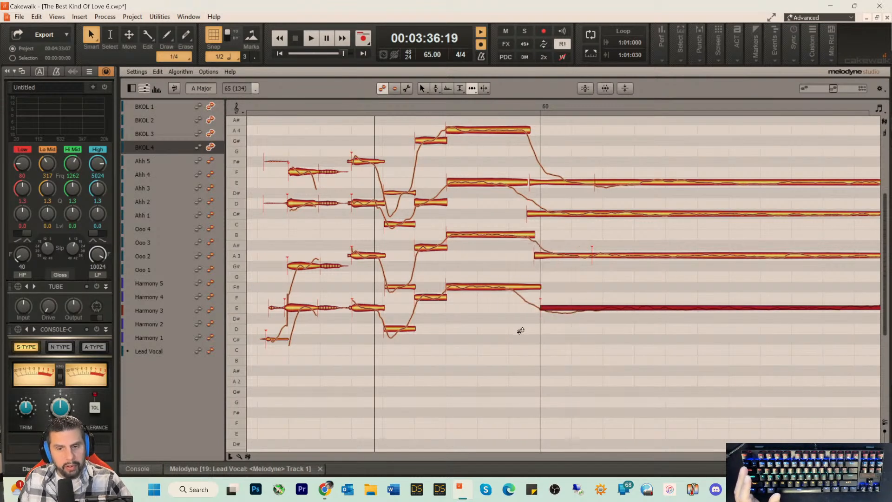
drag(561, 308, 540, 371)
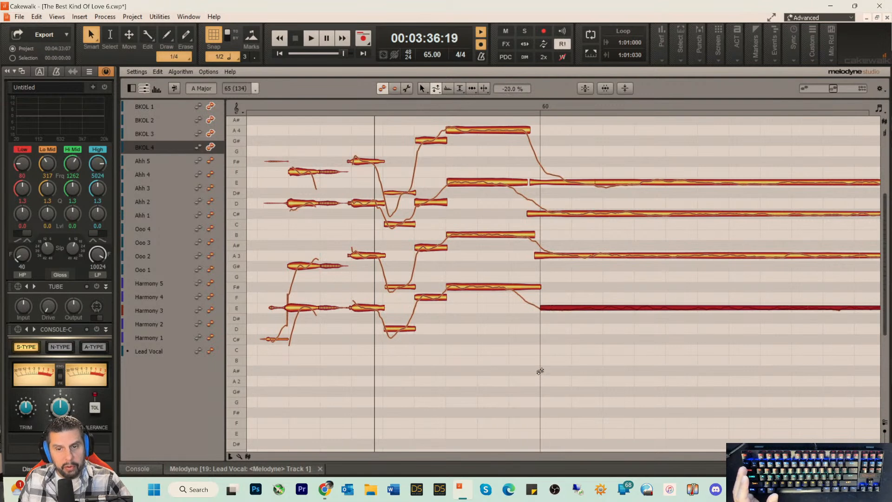
click(600, 214)
drag(606, 184, 600, 271)
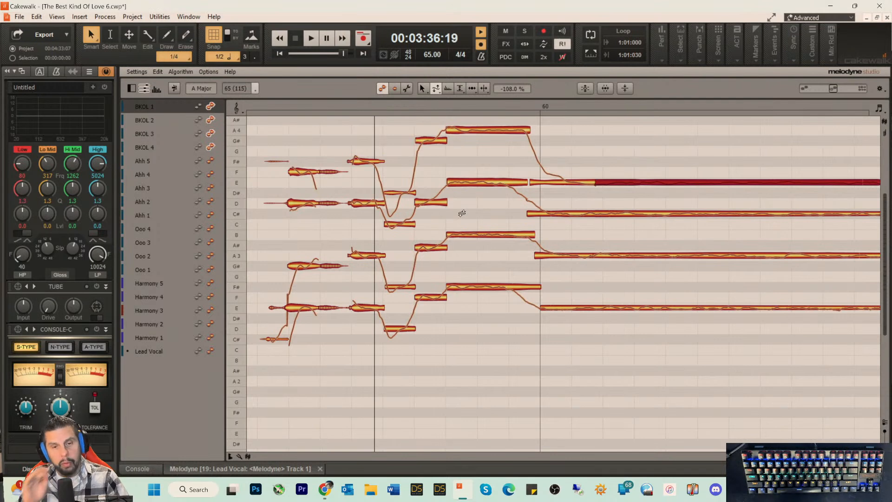
- Start BKOL 3's short F#3 slightly earlier to match the other parts, and place the playback position before the phrase
right_click(389, 200)
click(427, 199)
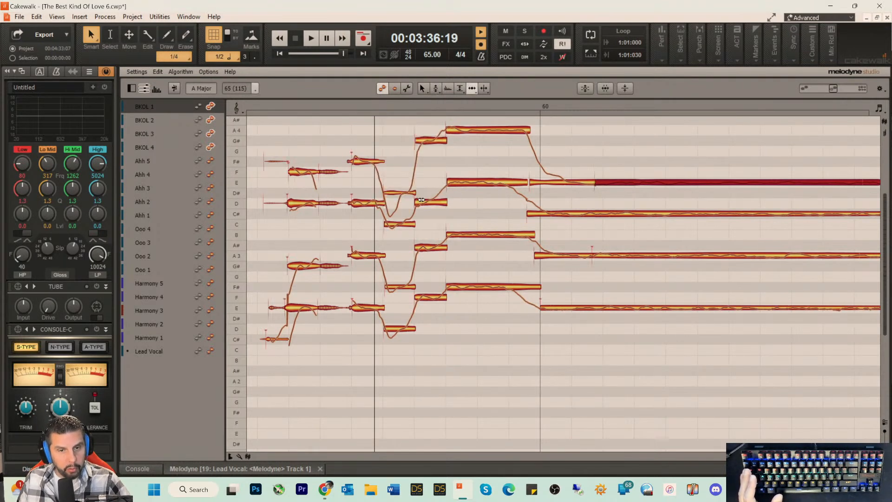
click(387, 283)
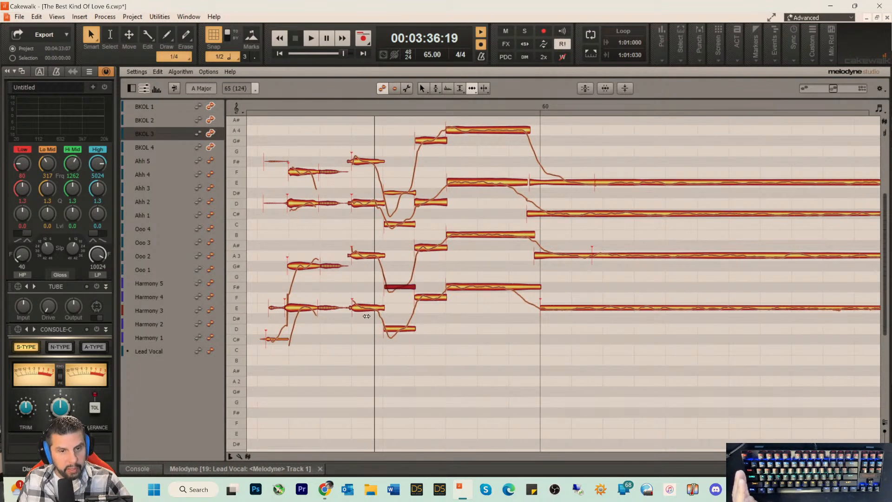
click(254, 102)
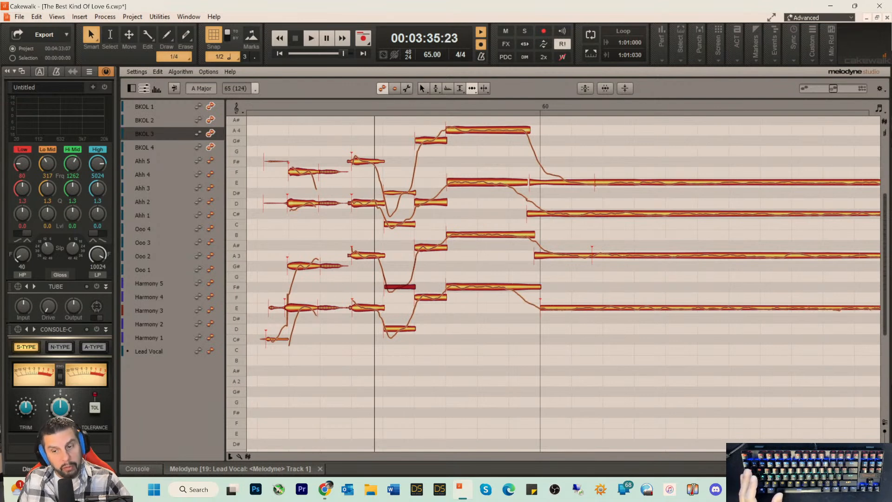
- Extend the ends of the held final notes in all four BKOL parts so that they finish together
scroll(840, 277, right, 3)
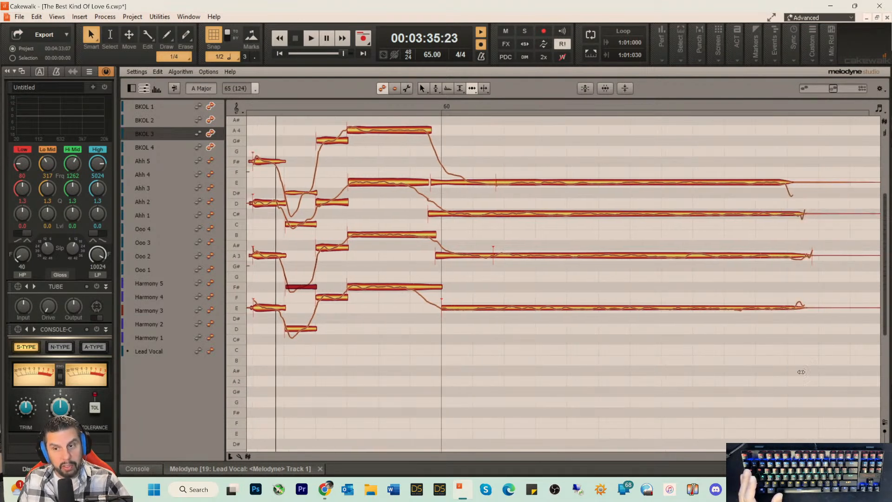
drag(813, 255, 823, 255)
drag(816, 215, 828, 212)
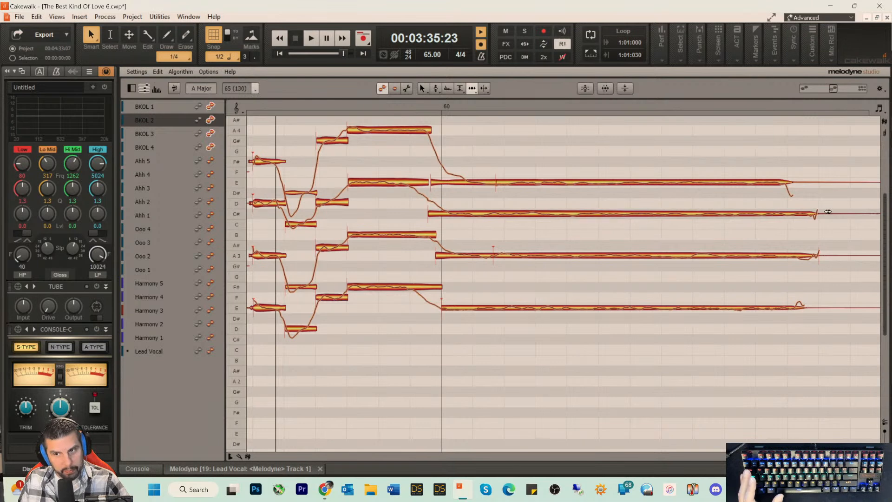
drag(795, 183, 826, 183)
drag(814, 308, 826, 307)
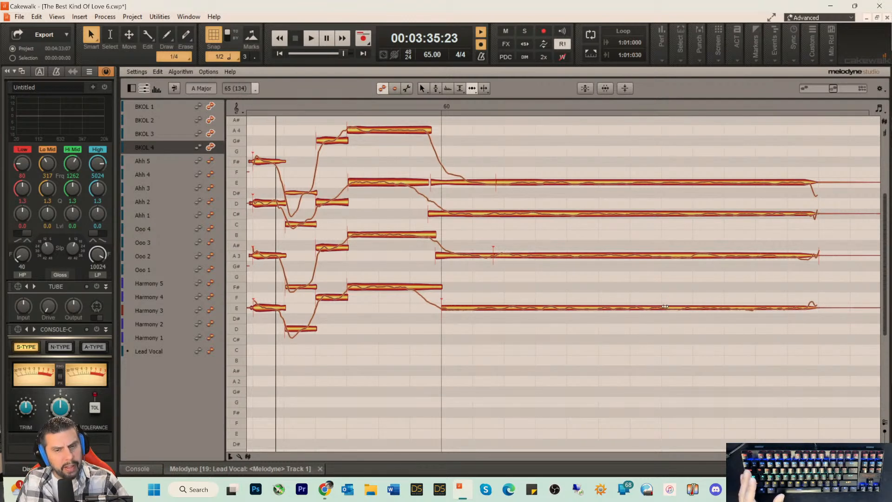
- Set the pitch modulation of the first part of BKOL 3's held A3 at bar 60 to -131%
right_click(461, 255)
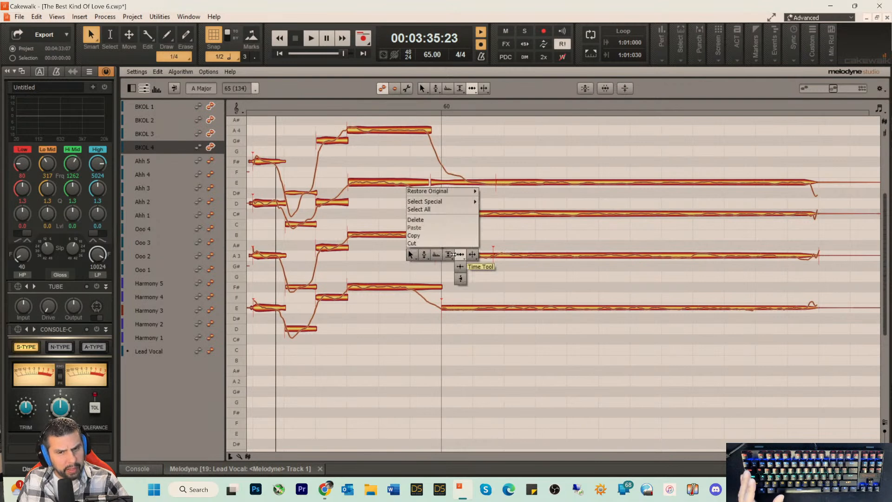
mouse_move(423, 255)
click(421, 281)
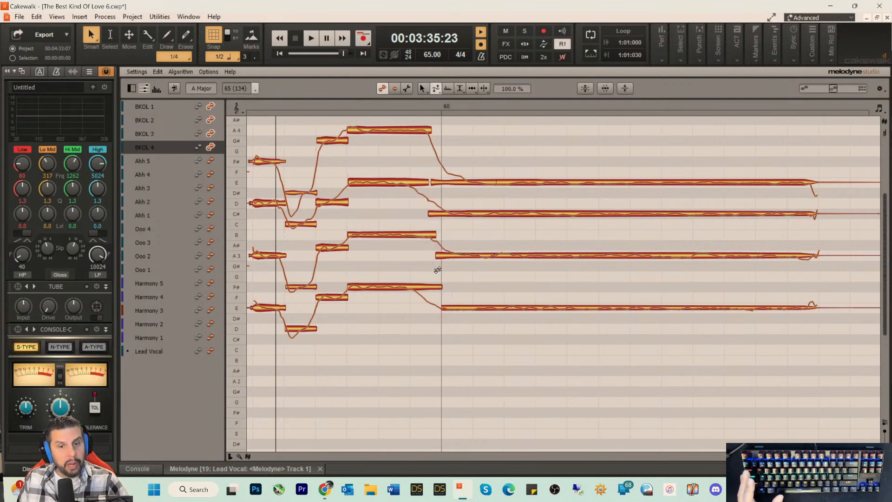
click(452, 256)
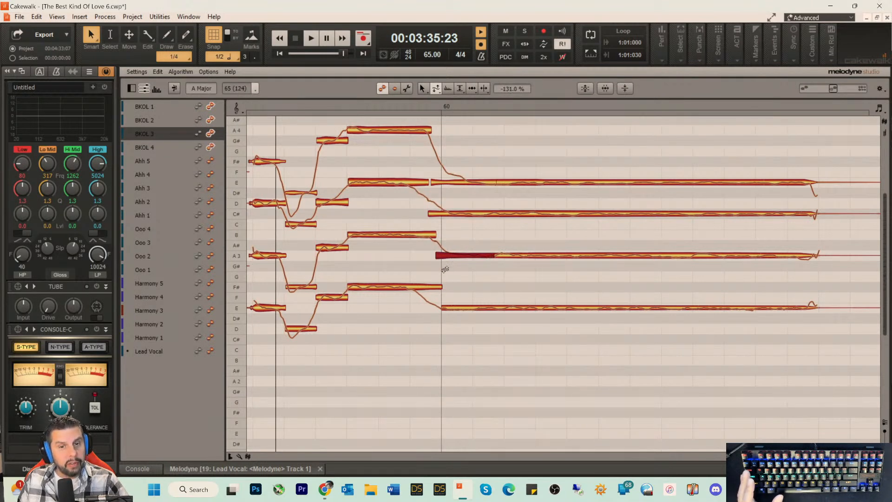
- Shift the start of BKOL 1's held E4 at bar 60 slightly earlier with the Time tool
right_click(452, 186)
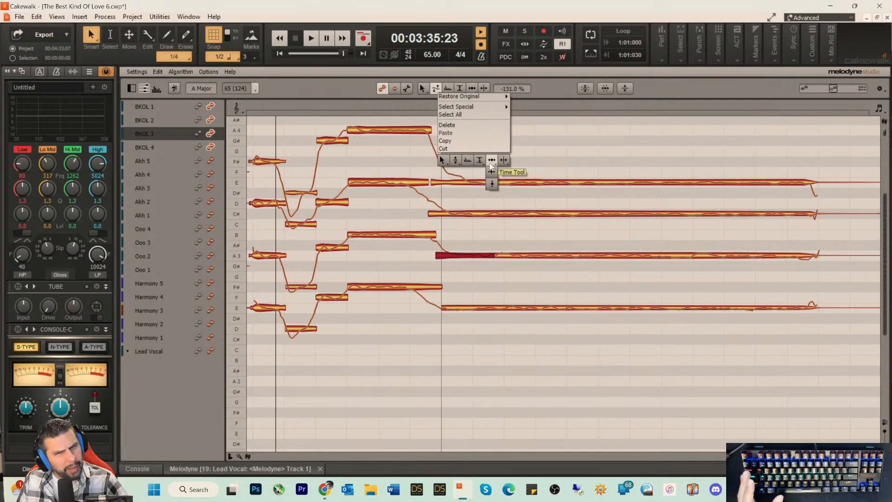
click(492, 175)
click(445, 182)
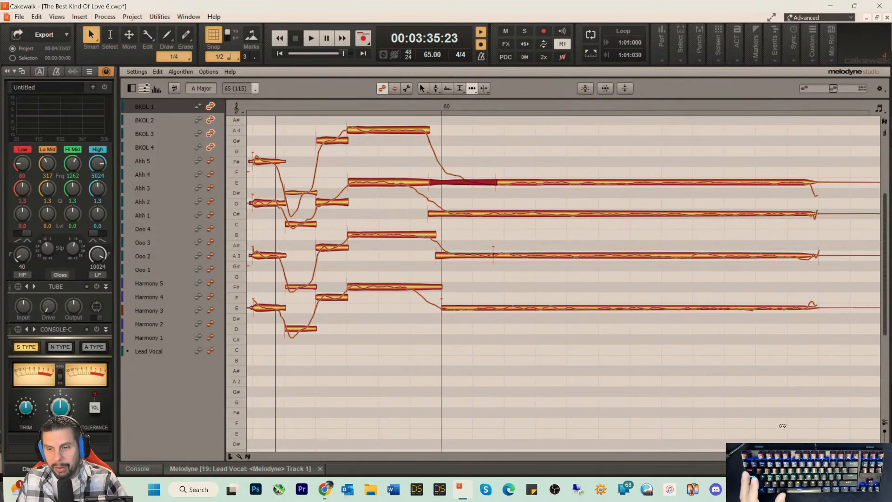
- Delete the leftover faint blobs that follow the held final notes in all four BKOL parts
drag(761, 457, 764, 456)
drag(827, 140, 849, 345)
key(Delete)
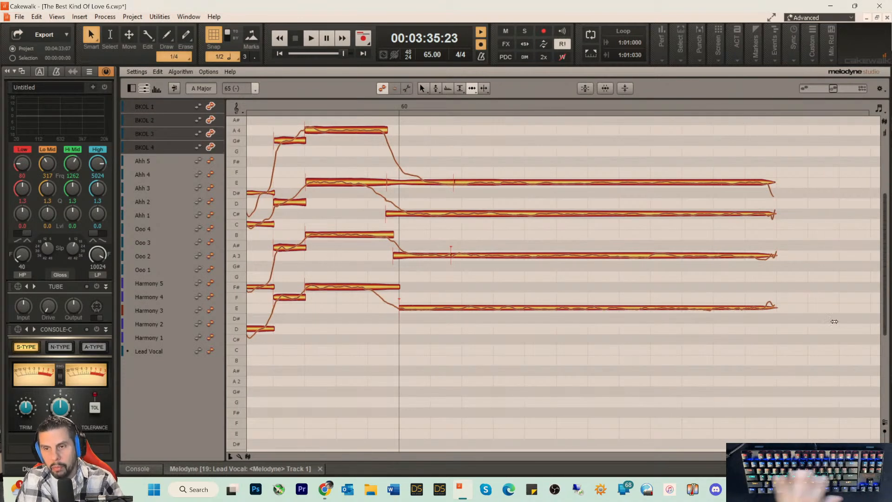
- Place the playback position before bar 56 and split the opening slide off BKOL 4's held E3 as a separate note
drag(769, 456, 734, 457)
click(567, 105)
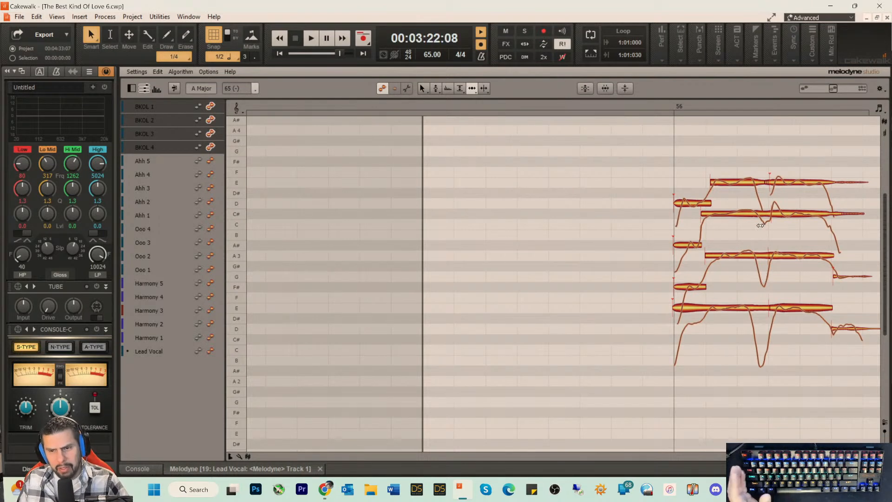
right_click(728, 295)
click(738, 295)
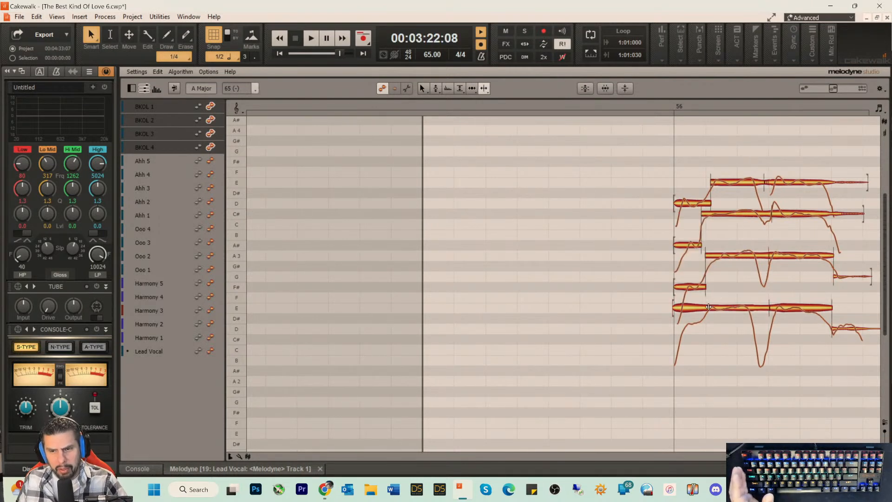
click(709, 307)
right_click(667, 325)
mouse_move(642, 323)
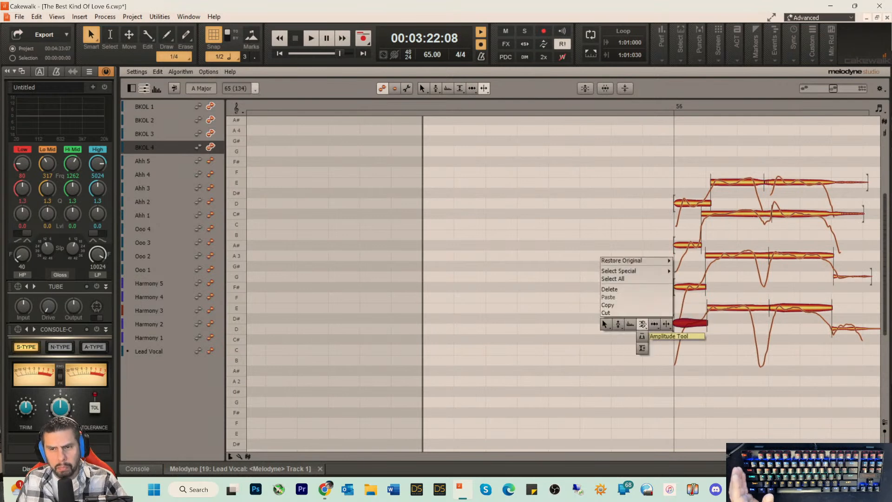
click(654, 324)
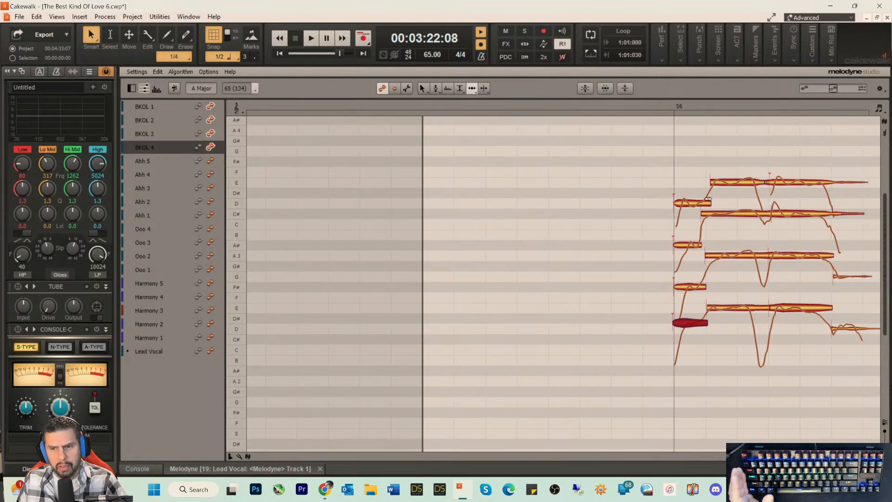
- Align the starts of BKOL 1's E4, BKOL 2's C#4 and BKOL 4's E3 after the opening notes at bar 56
click(718, 182)
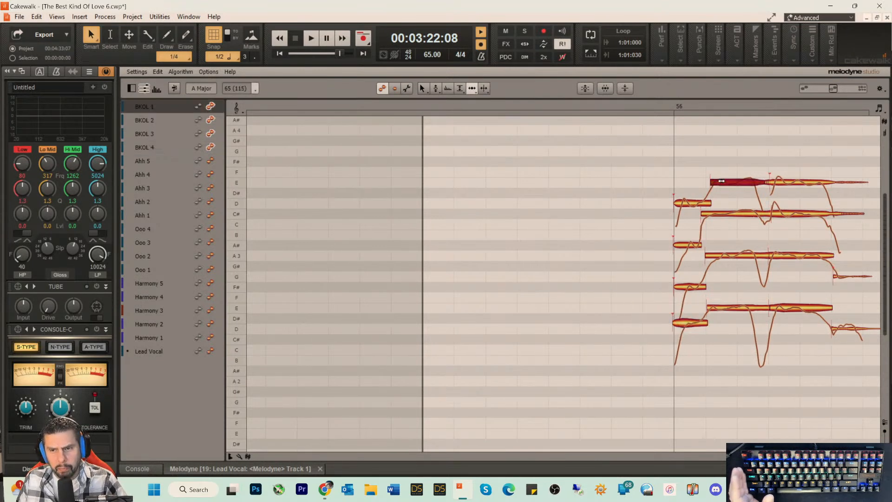
click(713, 215)
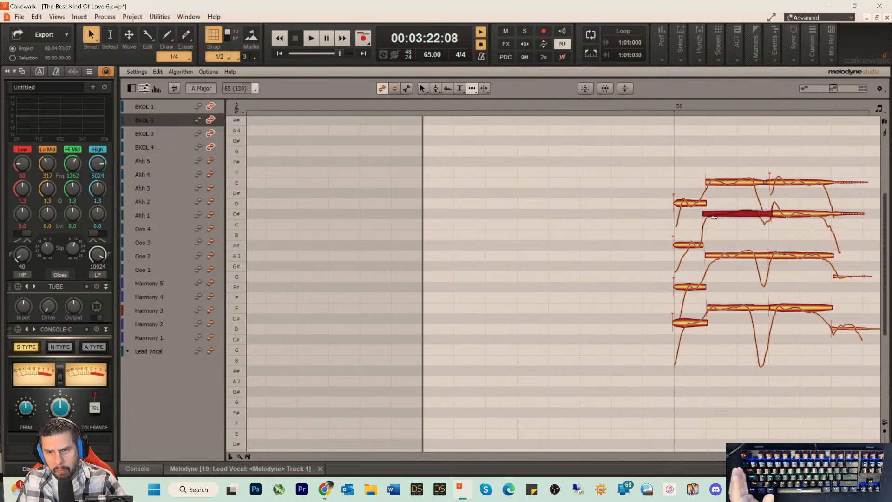
click(711, 308)
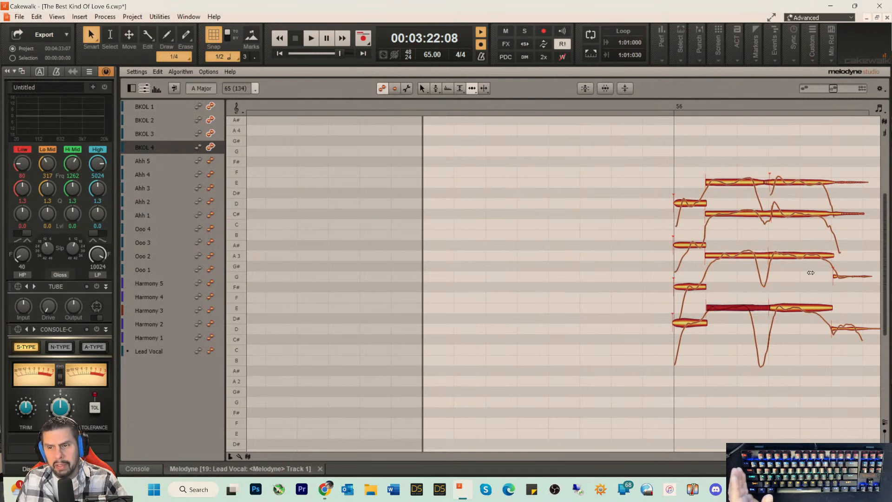
- Even out the ends of BKOL 1's E4 and BKOL 2's C#4, and start BKOL 3's faint ending note slightly earlier
click(863, 180)
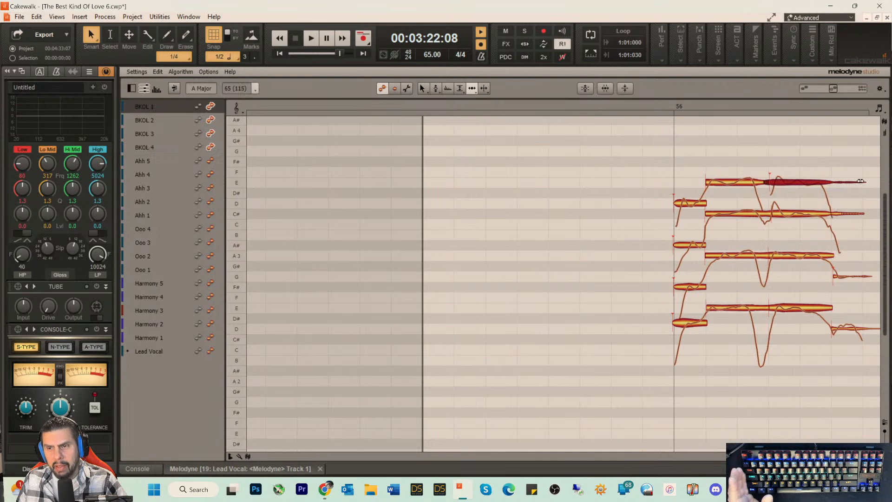
click(854, 214)
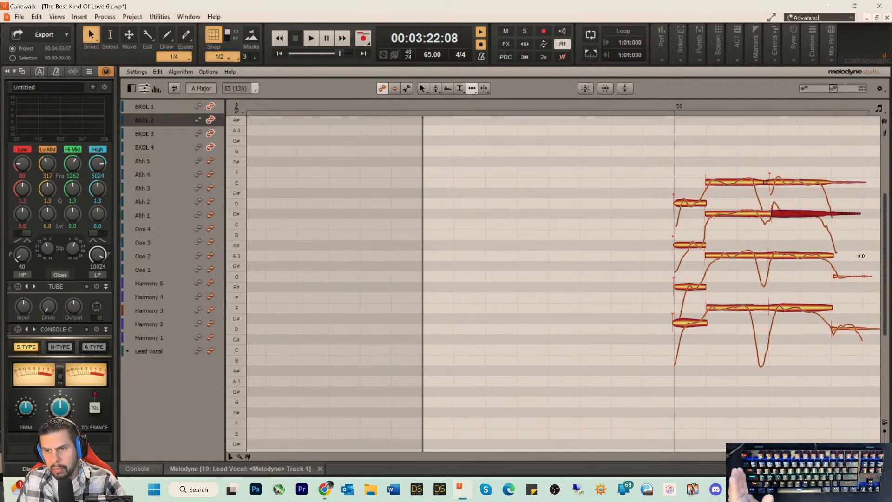
drag(855, 212, 862, 212)
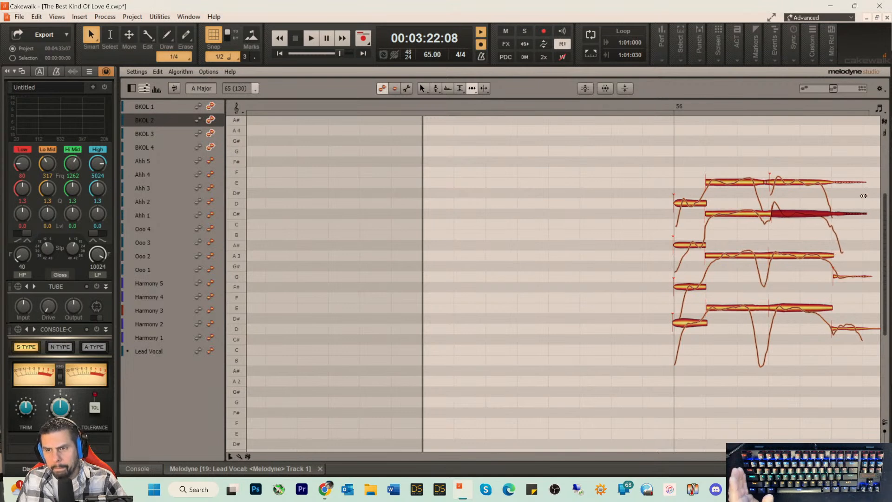
drag(863, 182, 866, 182)
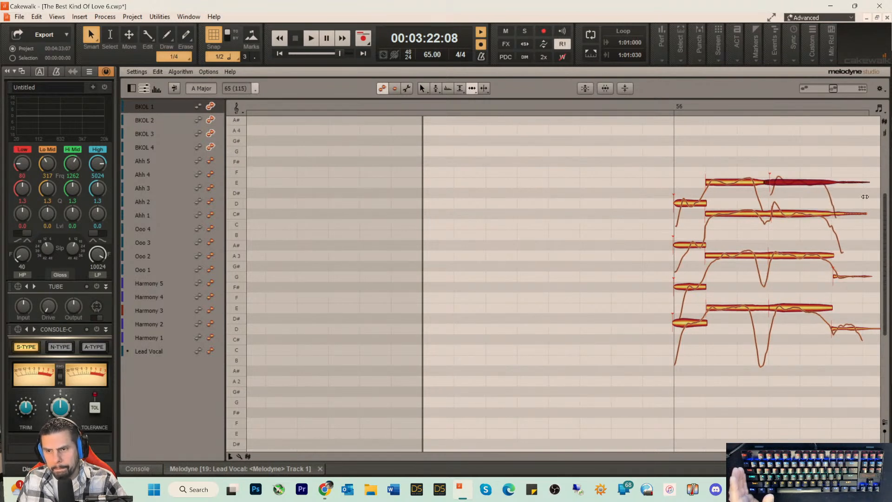
click(836, 273)
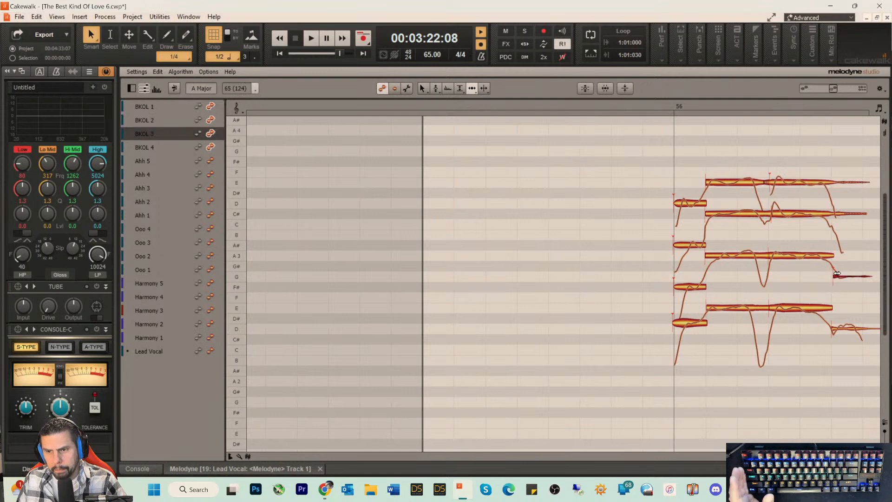
- Play back the edited phrase from before bar 56 to check the playback
key(space)
key(space)
key(space)
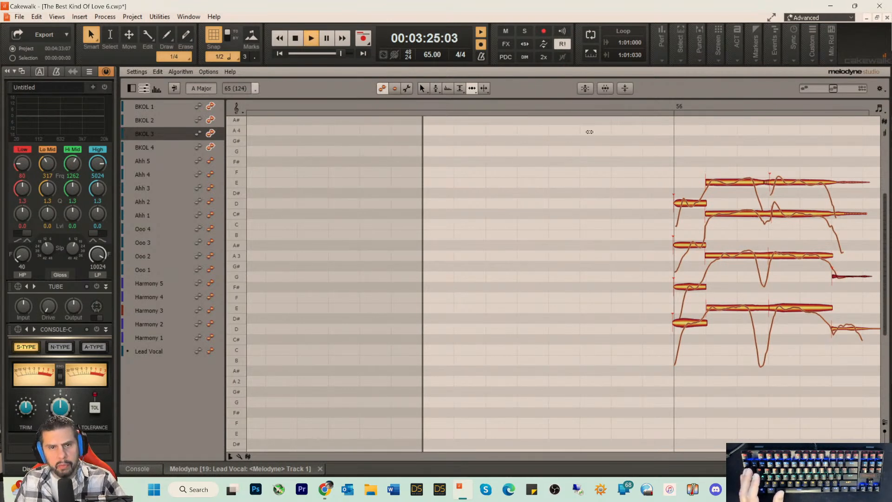
key(space)
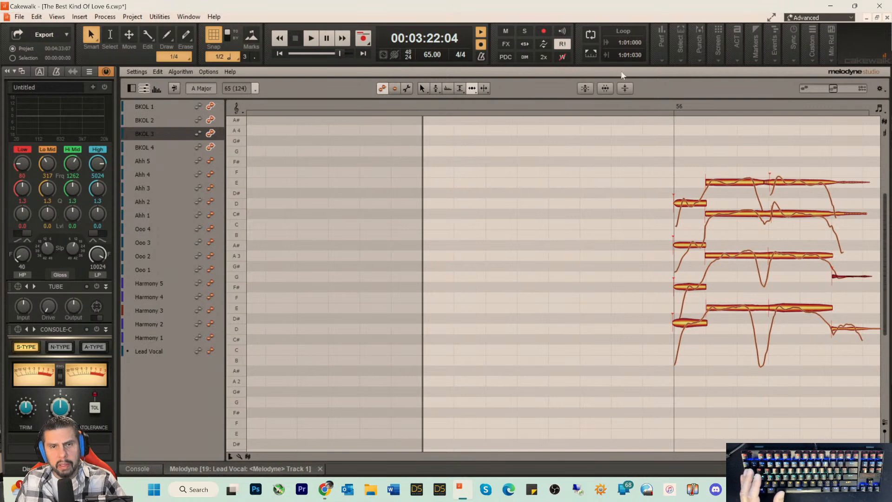
- Close Cakewalk, saving the changes to The Best Kind Of Love 6.cwp
click(879, 6)
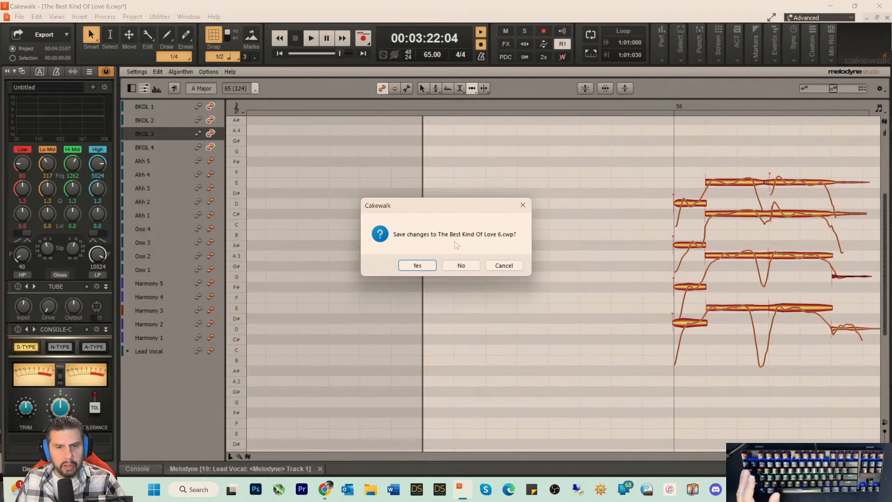
key(Return)
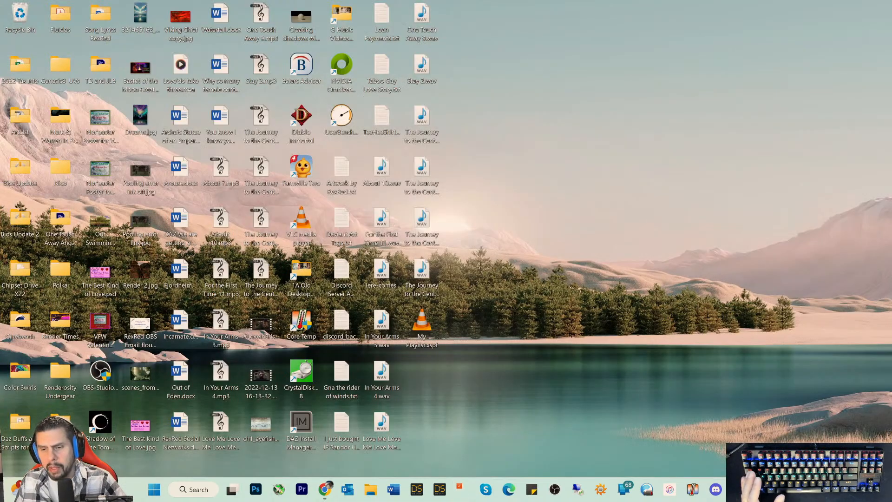
- Close the OpenDrive sync and backup manager and quit the Splice background program
click(739, 489)
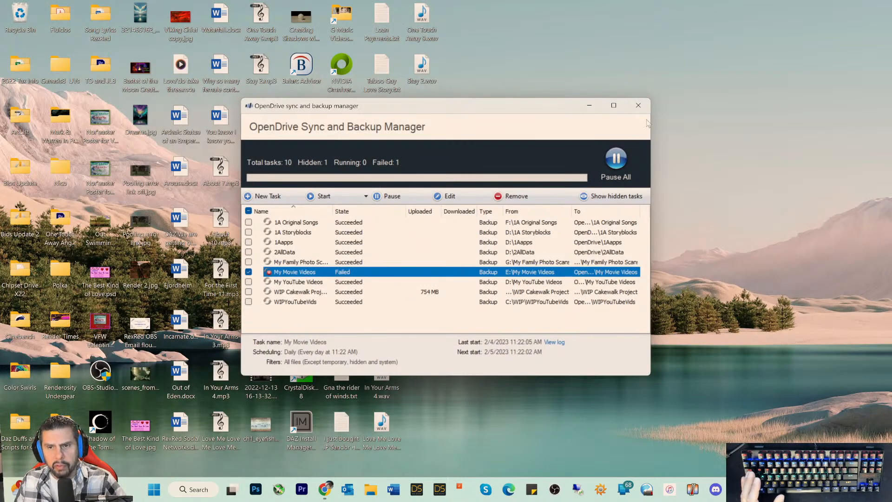
click(638, 106)
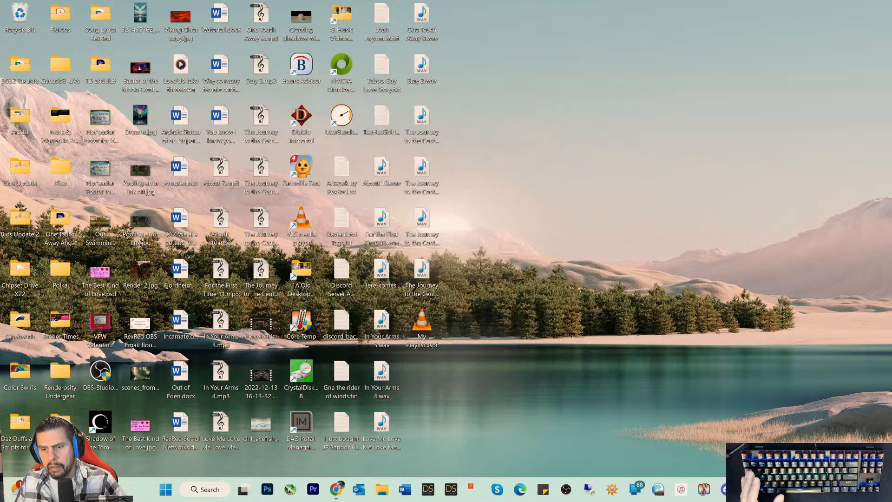
click(787, 489)
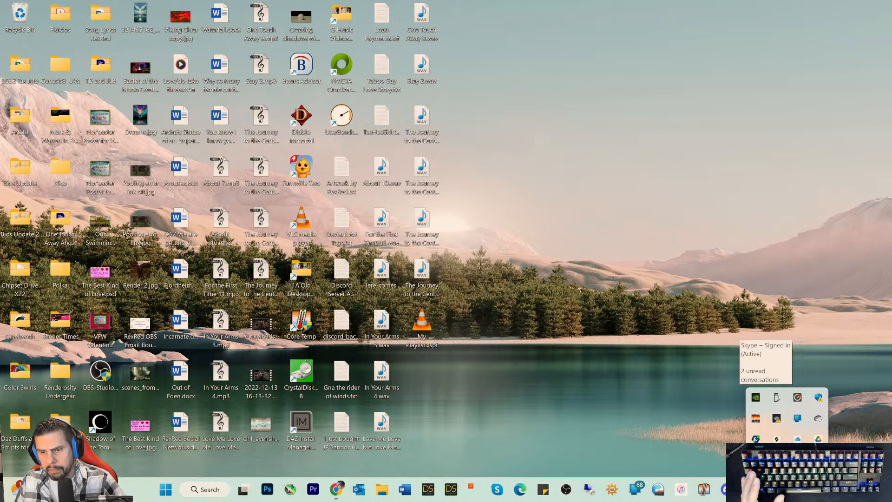
right_click(755, 438)
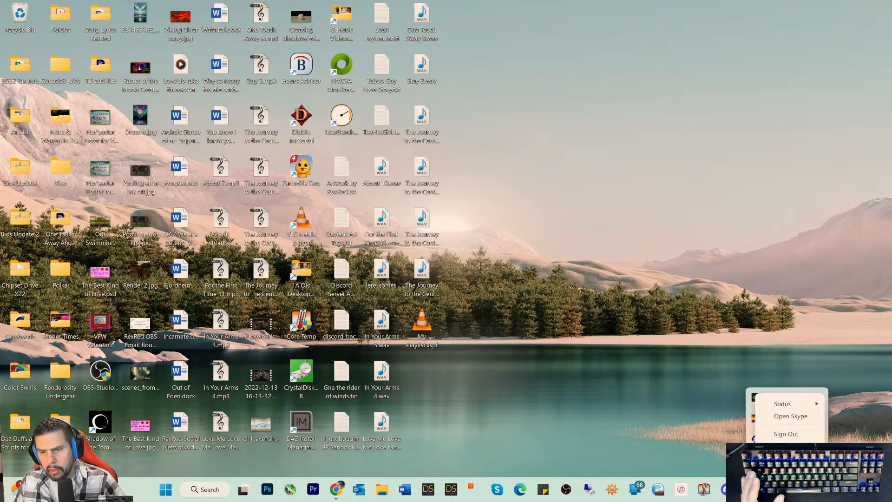
right_click(777, 438)
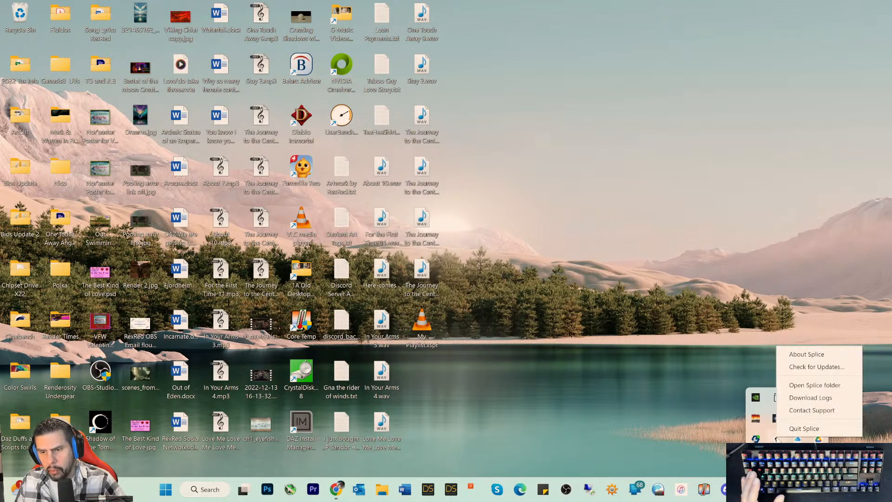
click(800, 429)
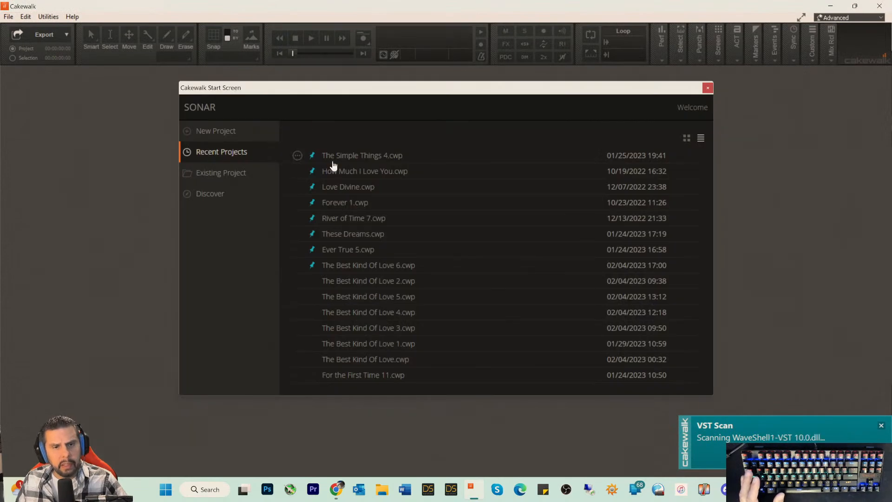
- Reopen The Best Kind Of Love 6.cwp in Cakewalk and apply the audio playback and recording preferences
click(357, 268)
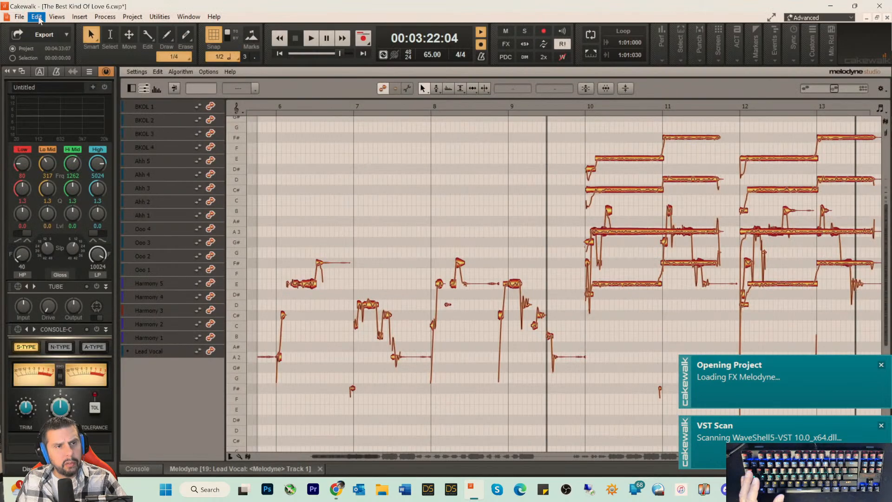
click(36, 17)
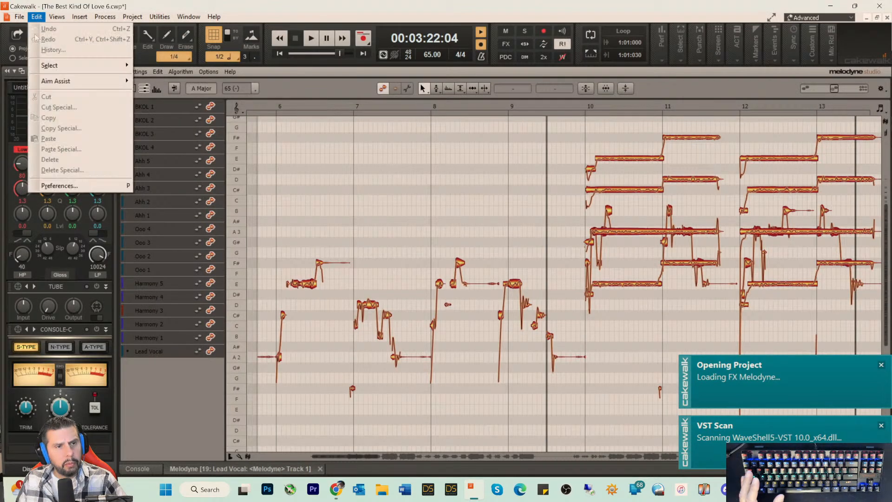
click(57, 186)
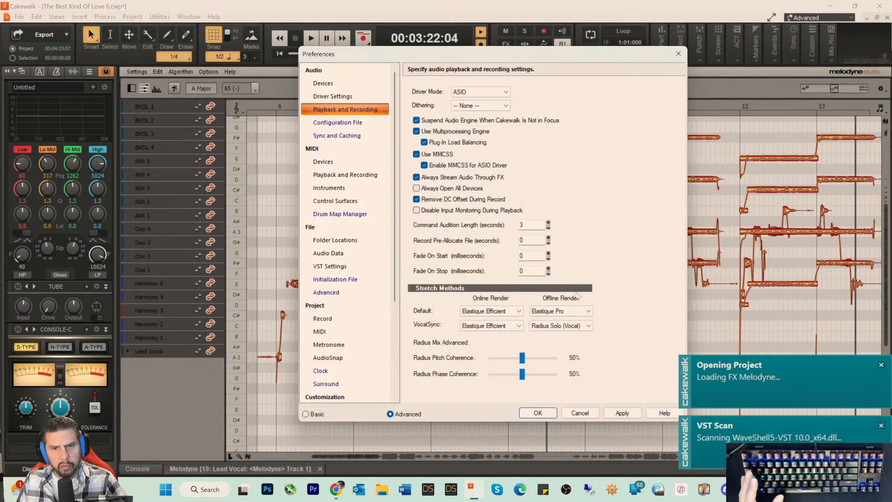
click(620, 413)
click(581, 413)
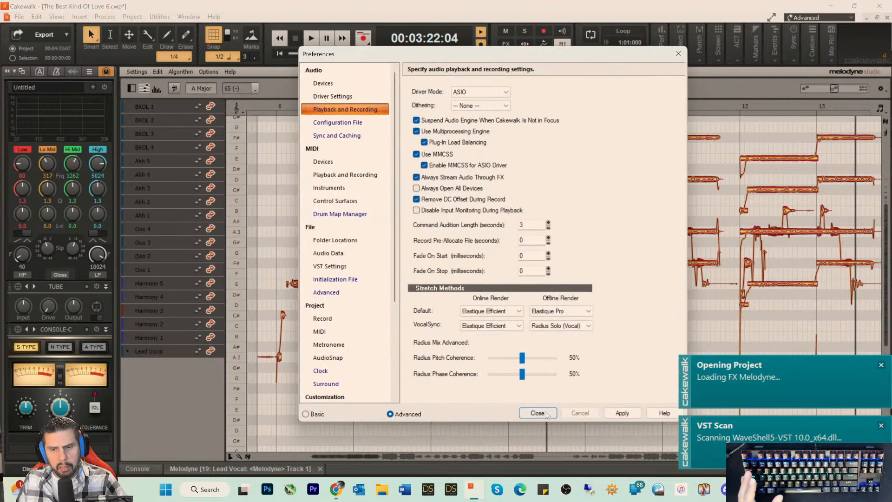
click(539, 413)
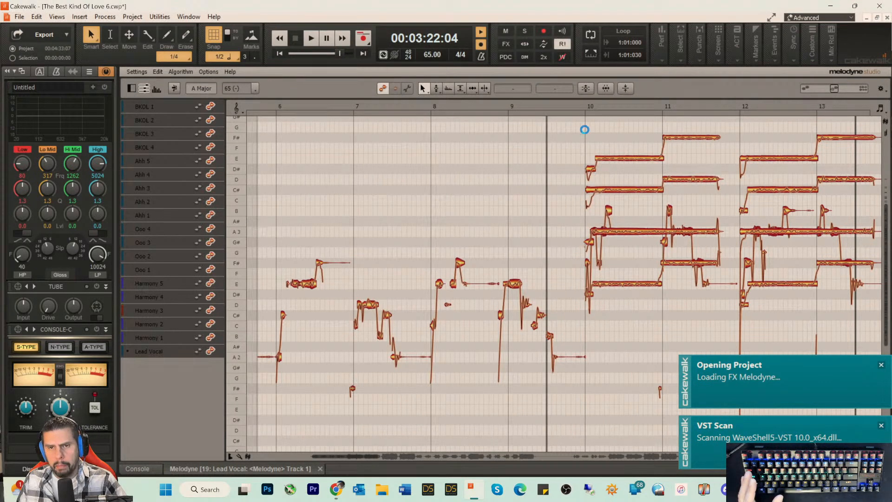
click(881, 368)
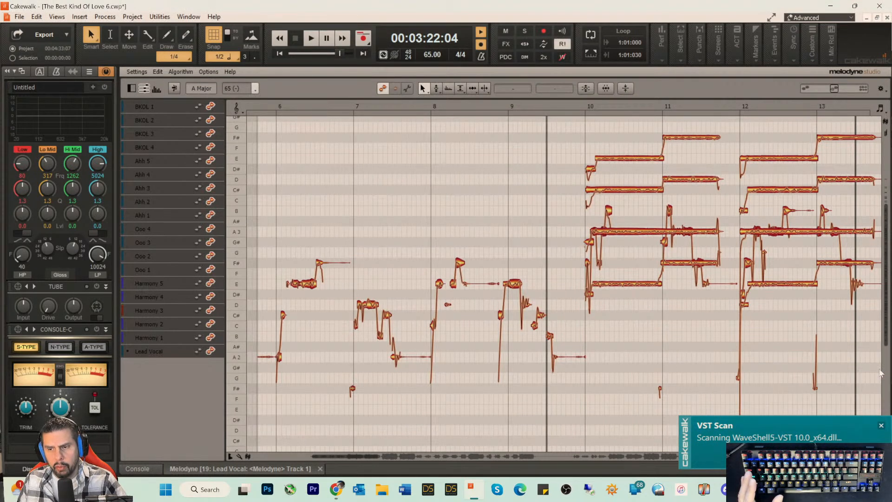
click(882, 426)
- Play back the song from around bar 9 and from around bar 25 to check the stacked vocals
click(541, 101)
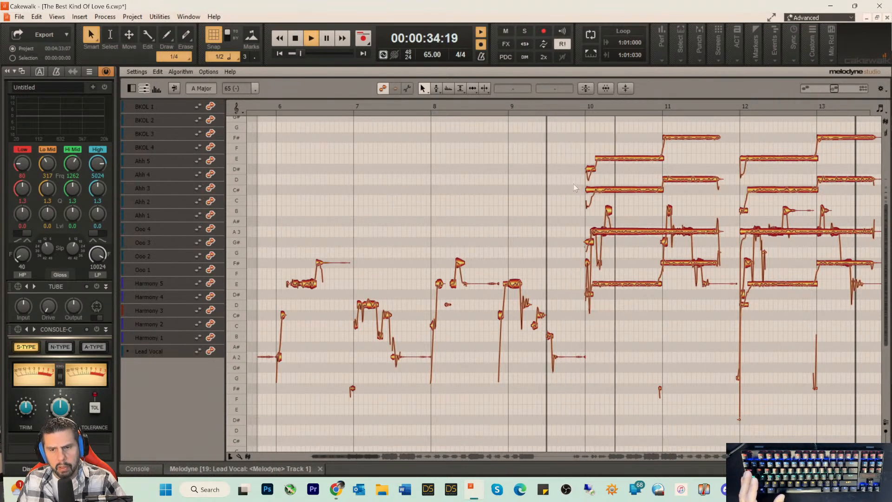
drag(350, 455, 391, 461)
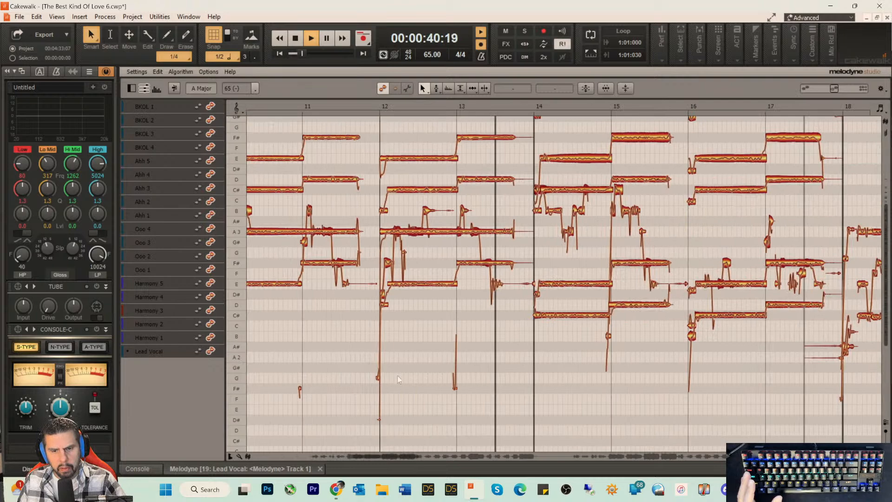
scroll(402, 367, up, 3)
scroll(381, 199, up, 1)
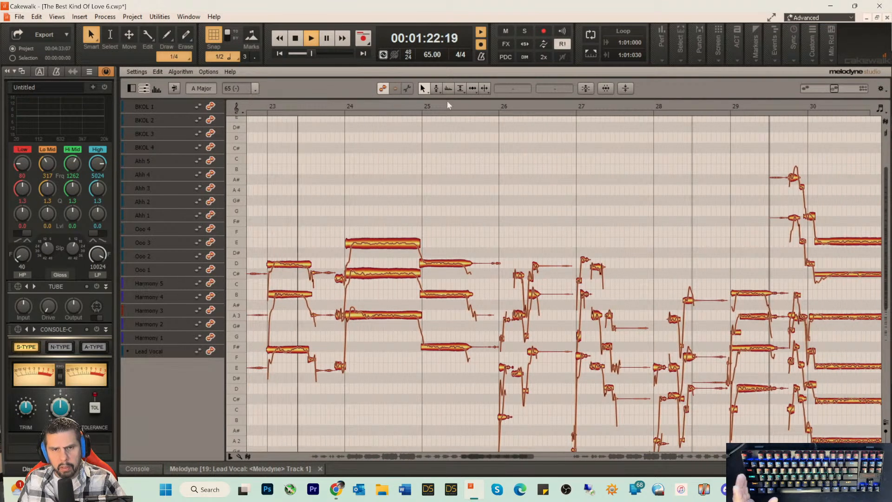
click(470, 106)
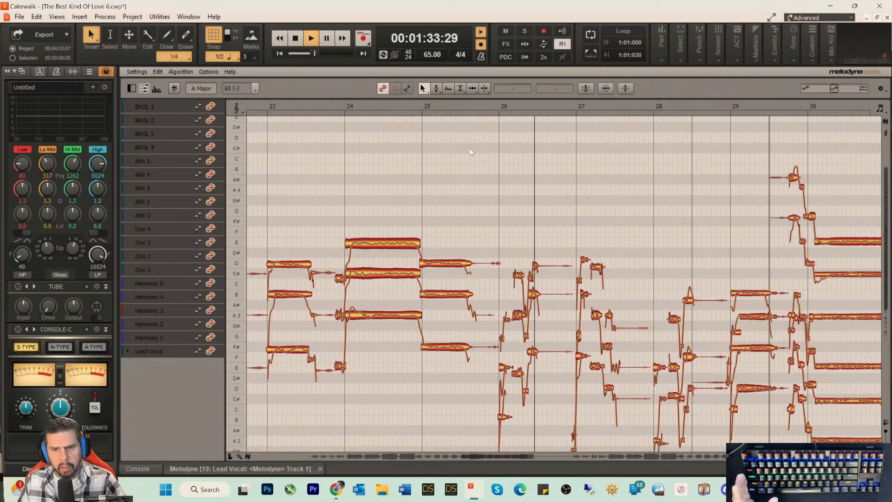
- Play back the stacked vocals from around bar 29 and from around bar 55
click(748, 107)
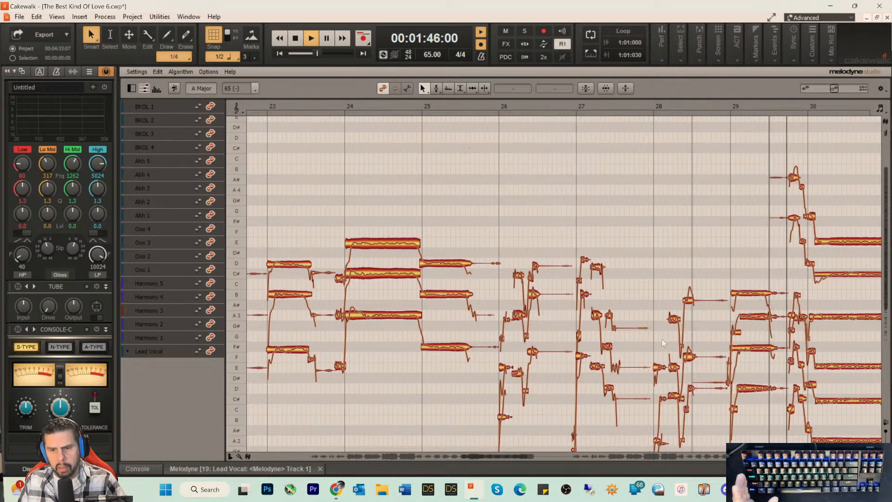
drag(500, 454, 725, 463)
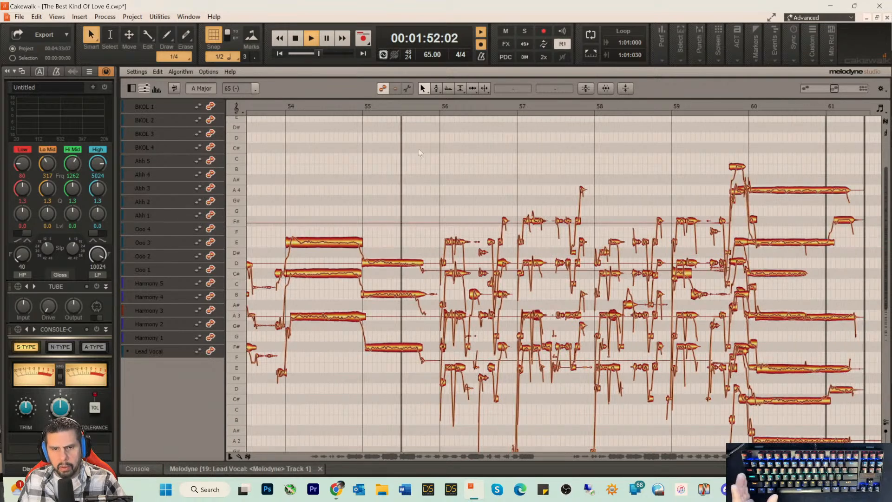
click(412, 101)
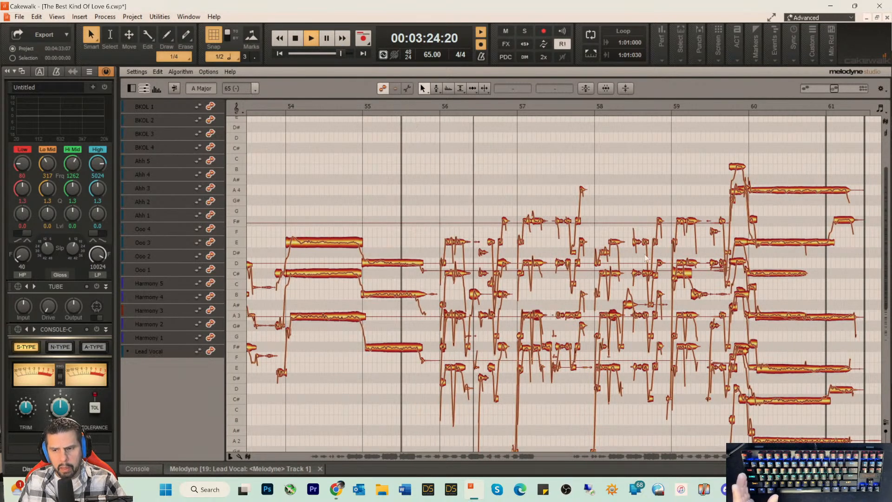
- Enlarge the bus area, expand the BKOL bus strip and set its output volume to -7.2, then stop playback
key(d)
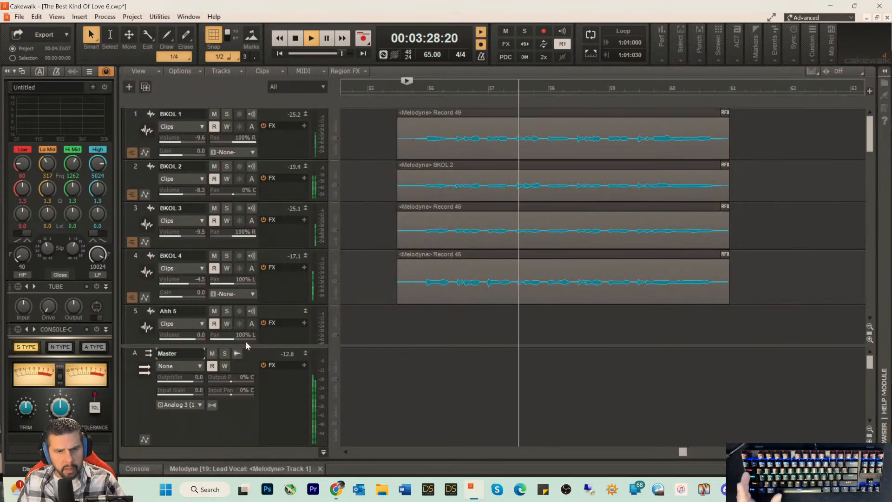
drag(246, 344, 260, 132)
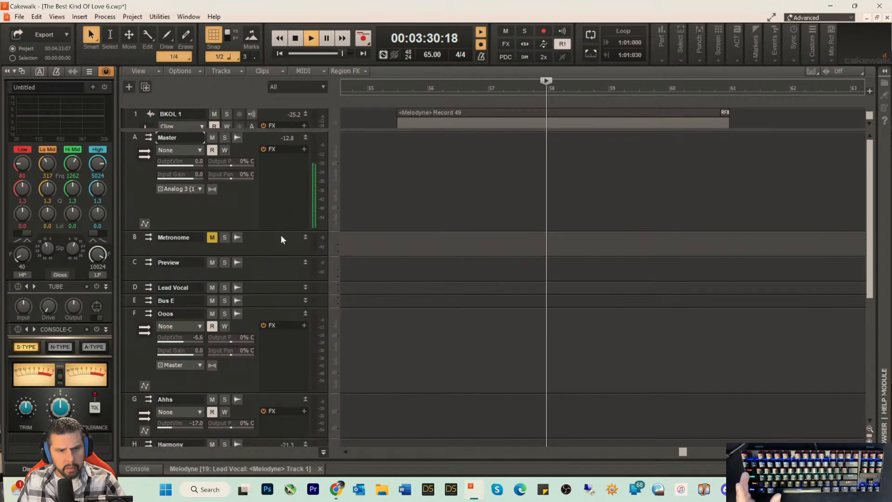
scroll(280, 240, down, 10)
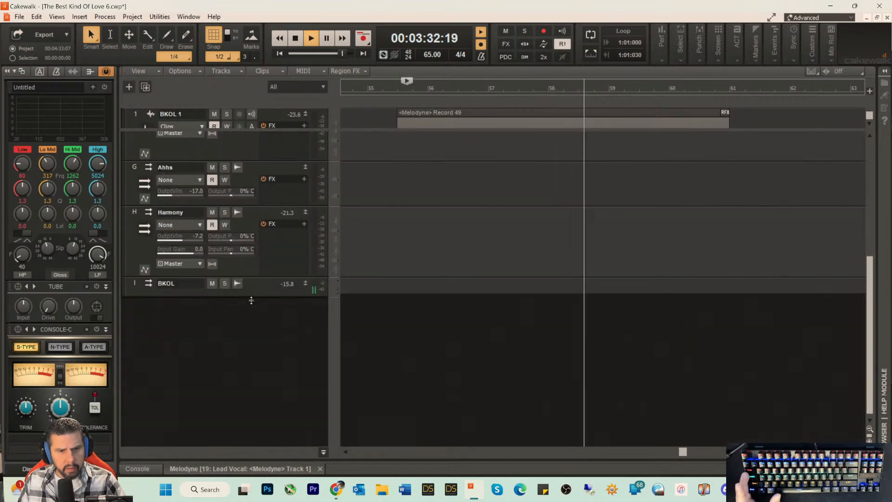
drag(251, 300, 250, 384)
drag(186, 310, 188, 310)
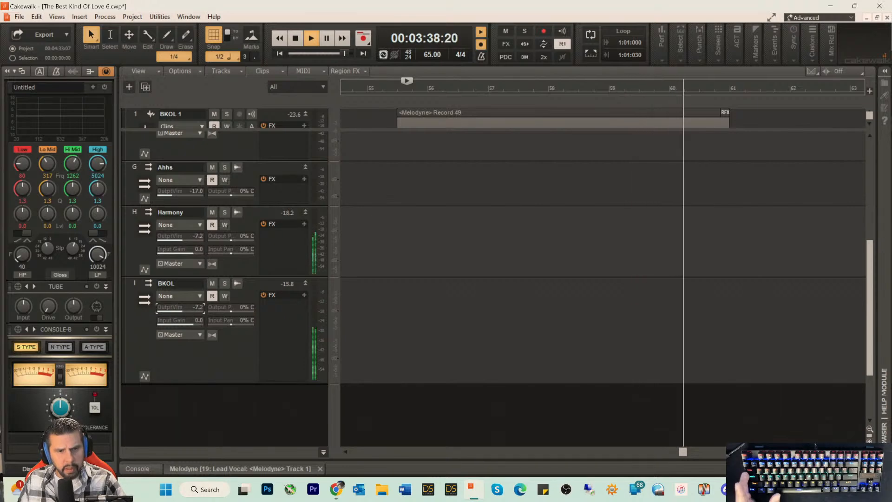
key(space)
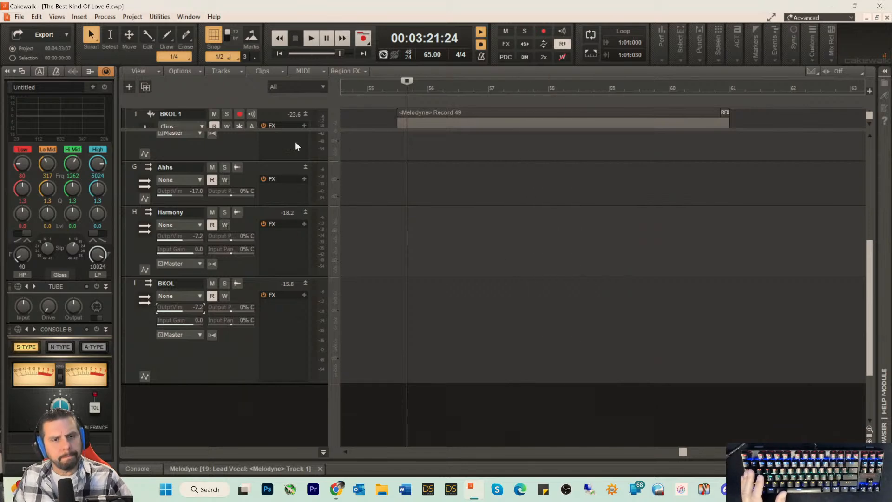
- Enlarge the track area again and play back the song from around bar 35, with the Lead Vocal and Music Loop tracks in view
drag(298, 129, 302, 382)
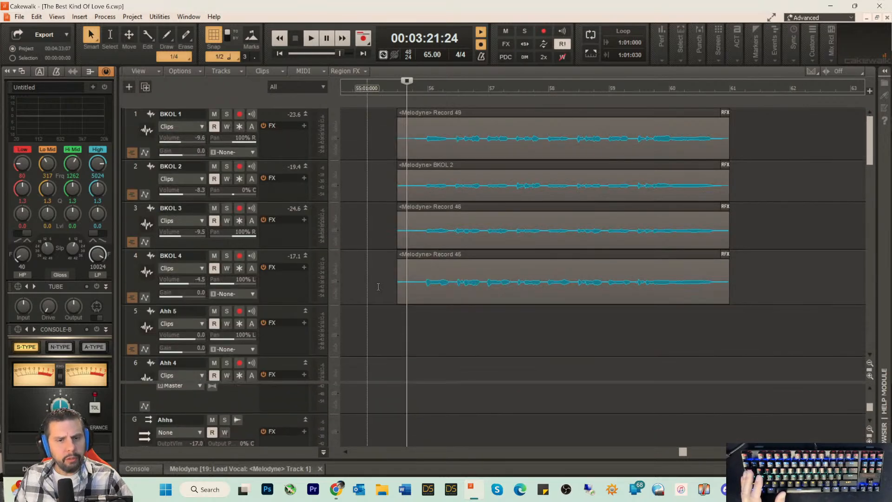
scroll(378, 286, down, 10)
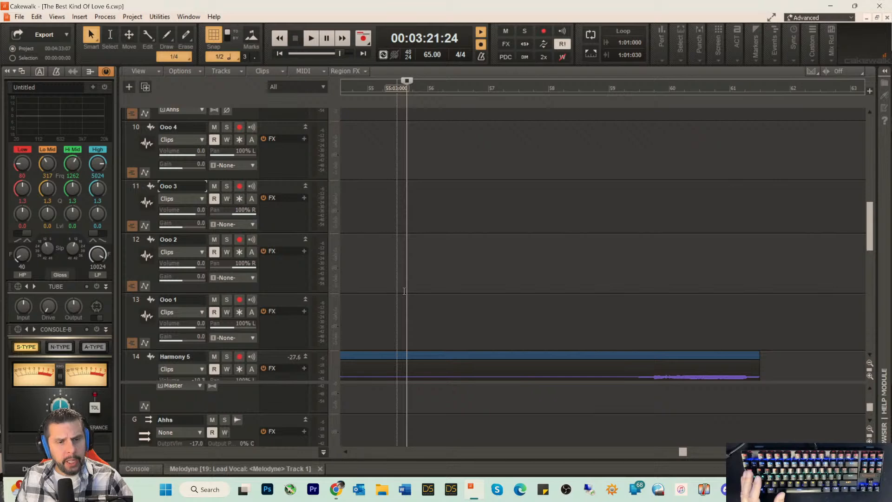
scroll(404, 291, down, 5)
drag(679, 452, 542, 459)
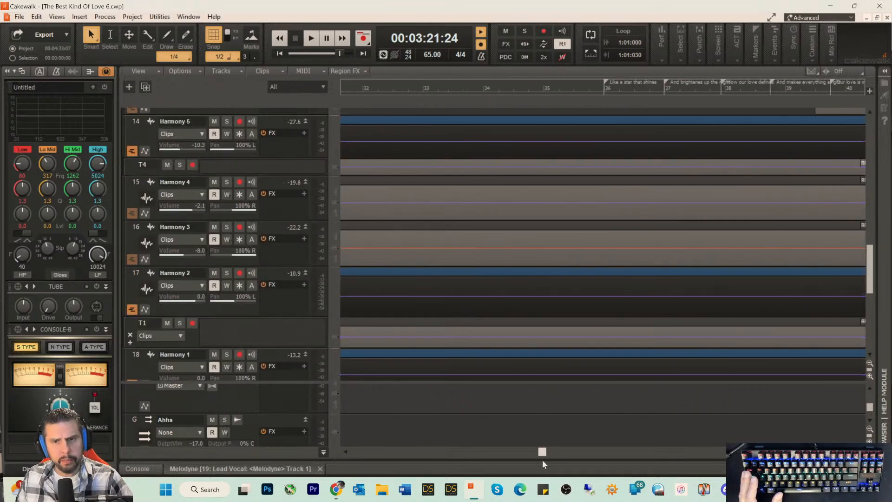
click(578, 89)
key(space)
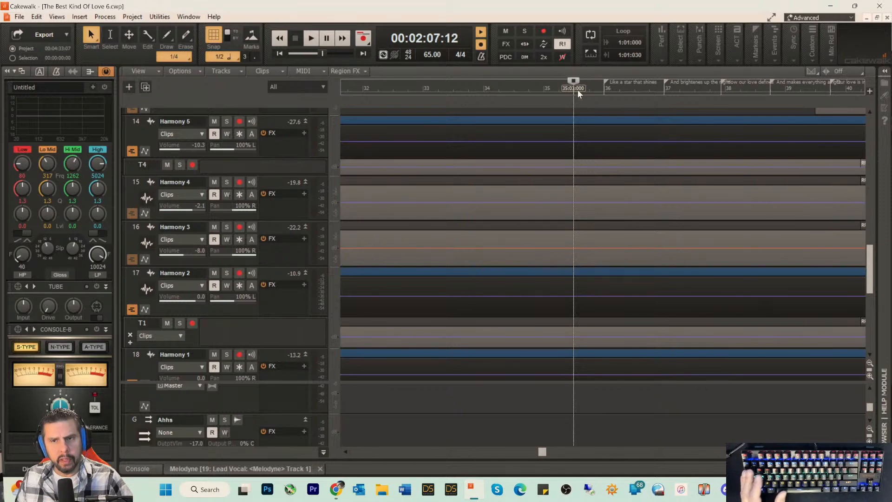
scroll(541, 270, down, 3)
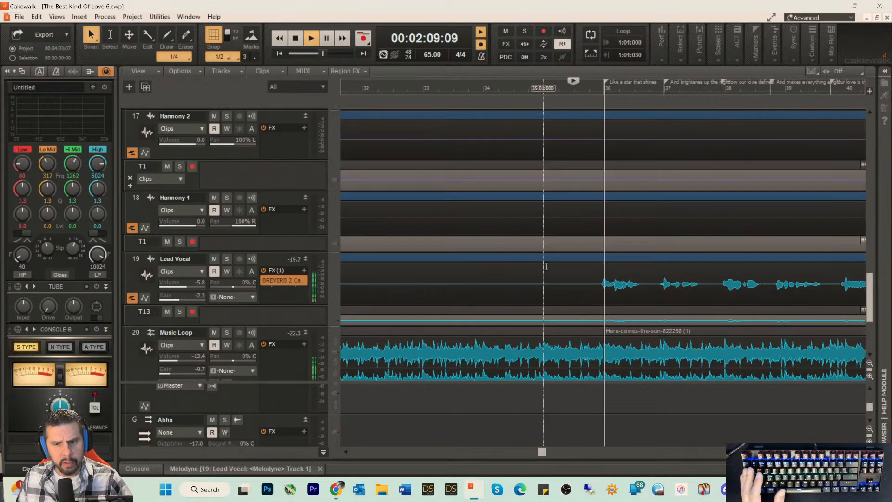